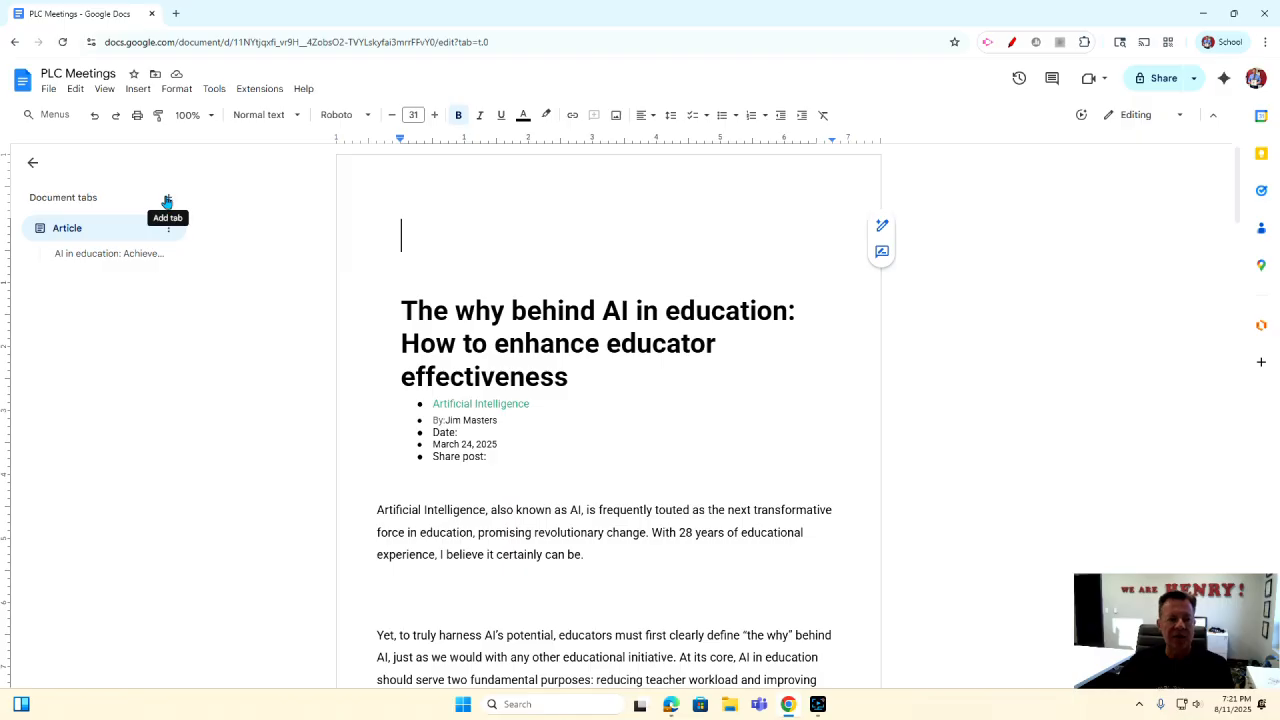
Create a second document tab and rename it from Tab 2 to 08/22/25.
click(168, 200)
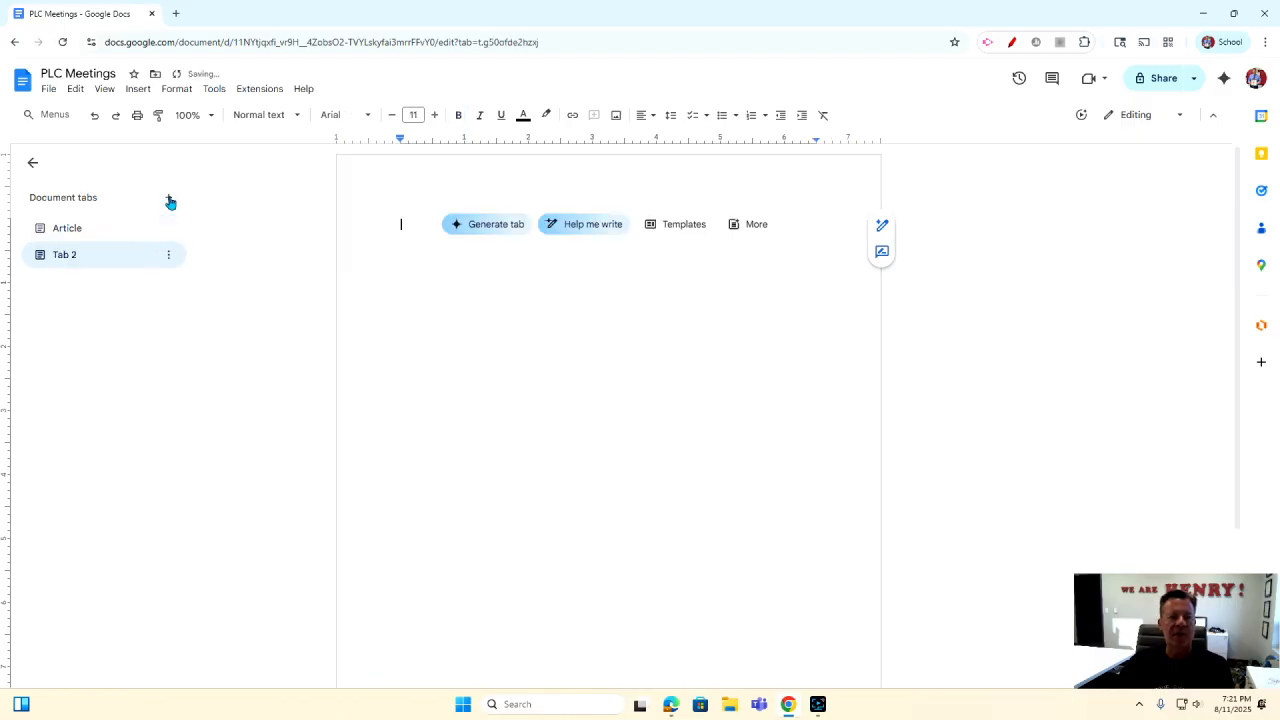
click(169, 255)
click(191, 340)
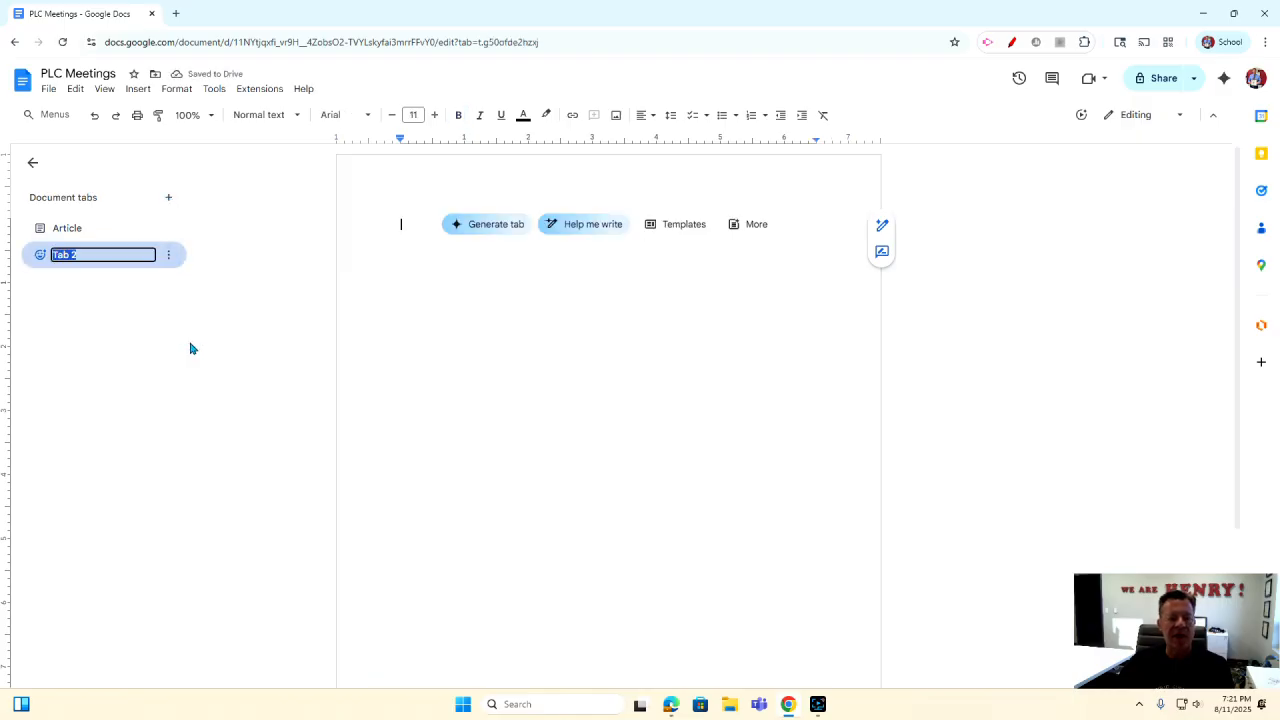
key(BackSpace)
text(08/22)
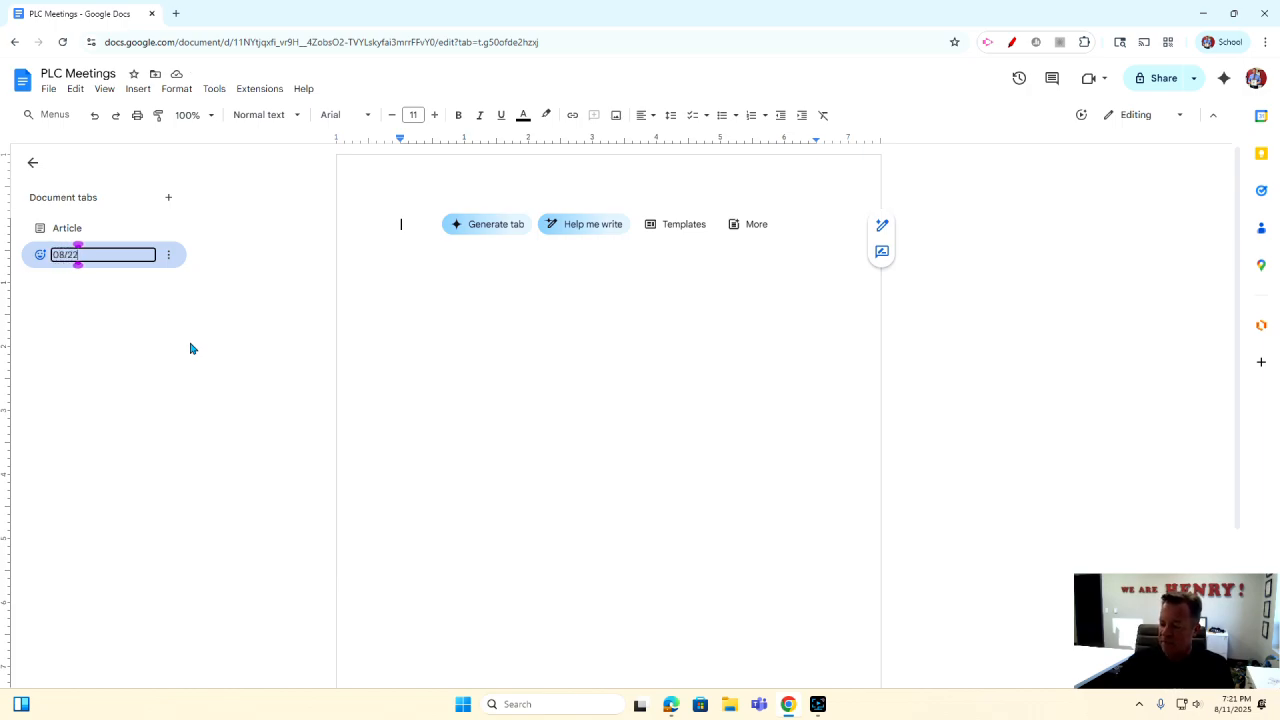
text(/25)
key(Return)
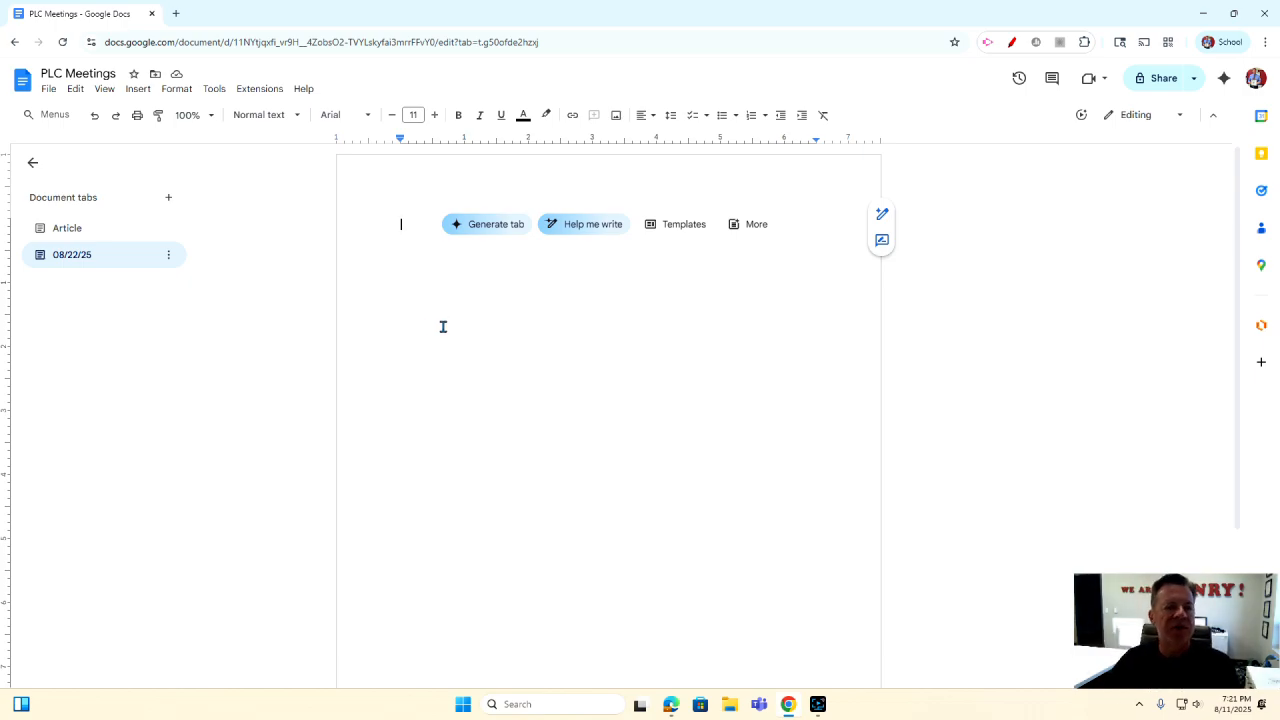
Remove the 08/22/25 tab from its options menu so only the Article tab remains.
click(168, 255)
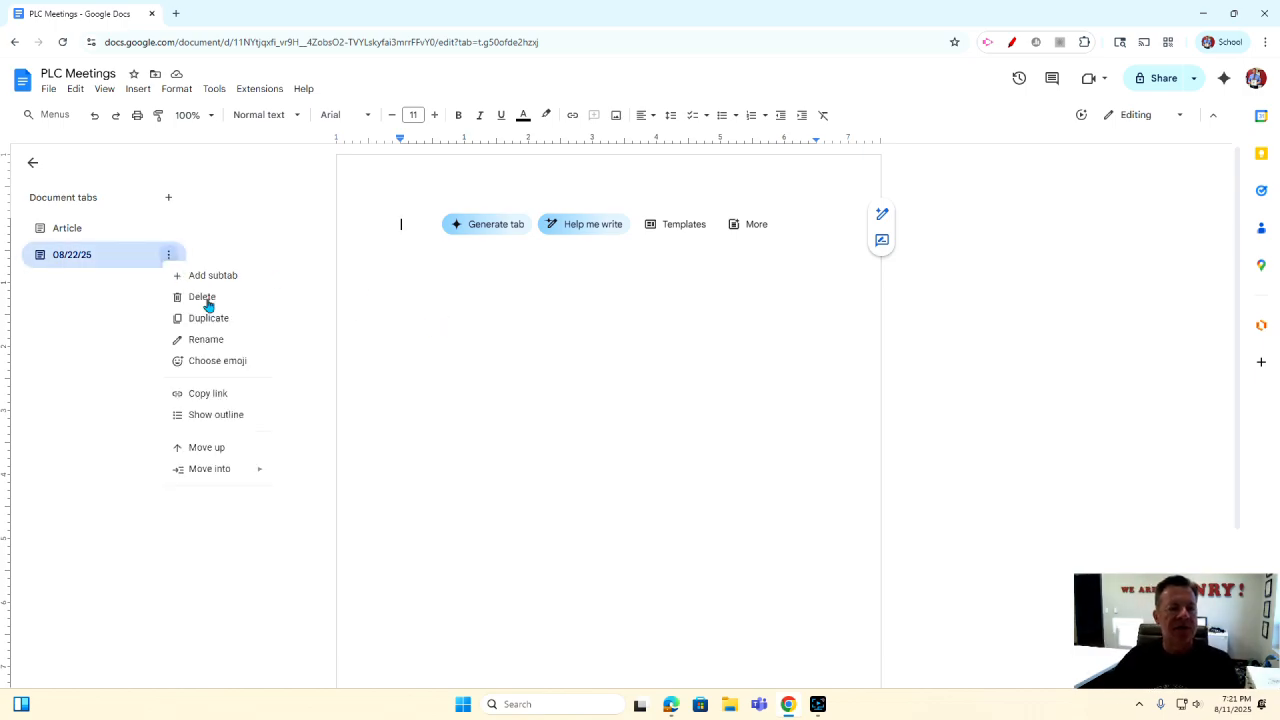
click(205, 299)
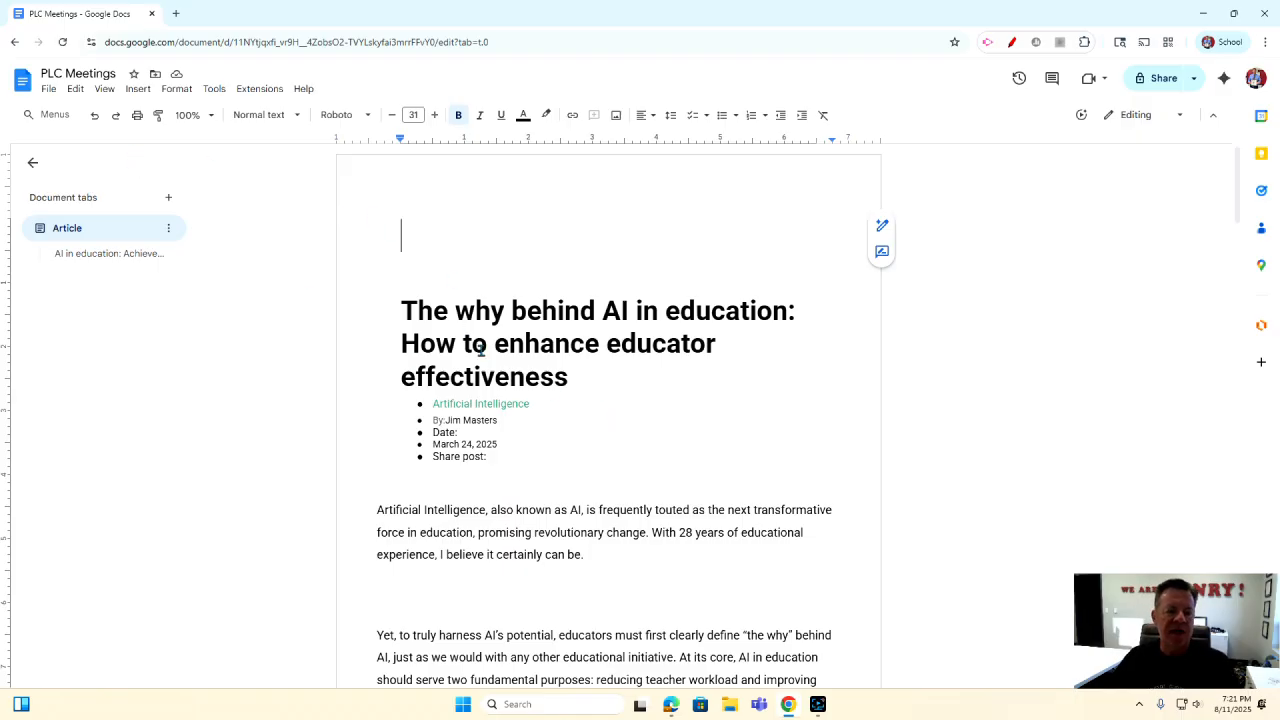
scroll(482, 370, down, 3)
scroll(478, 372, up, 3)
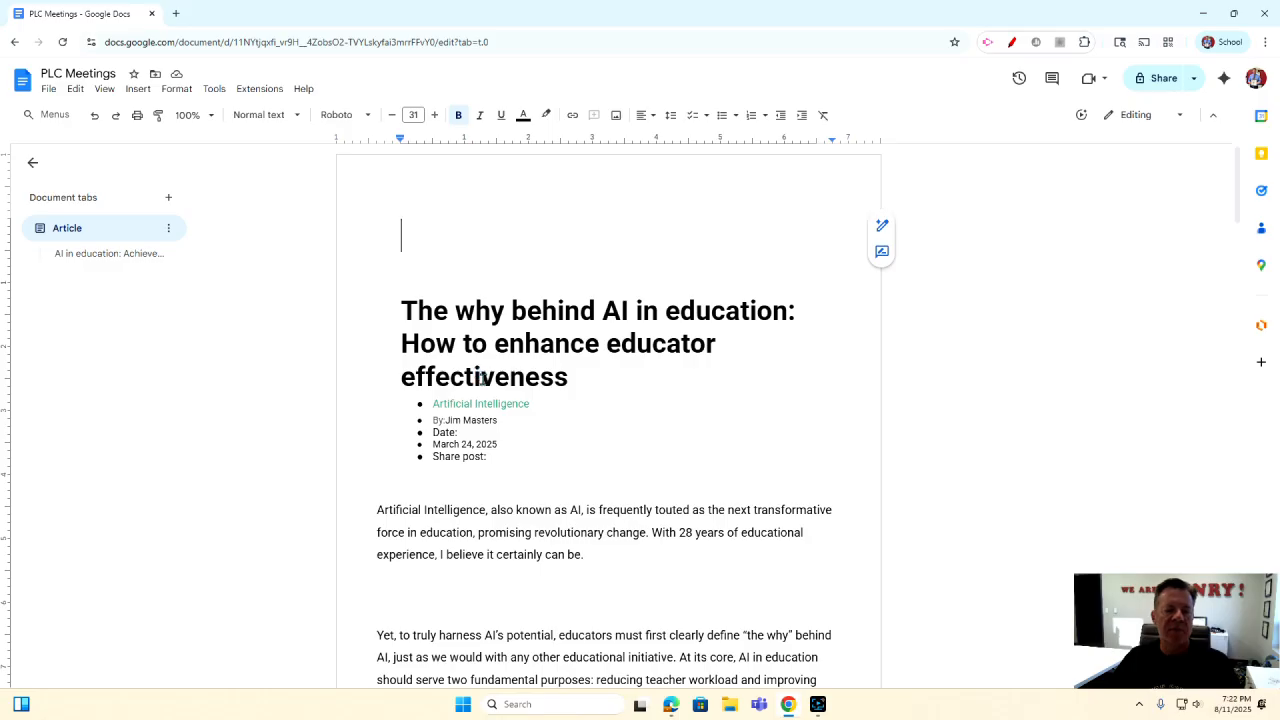
click(138, 90)
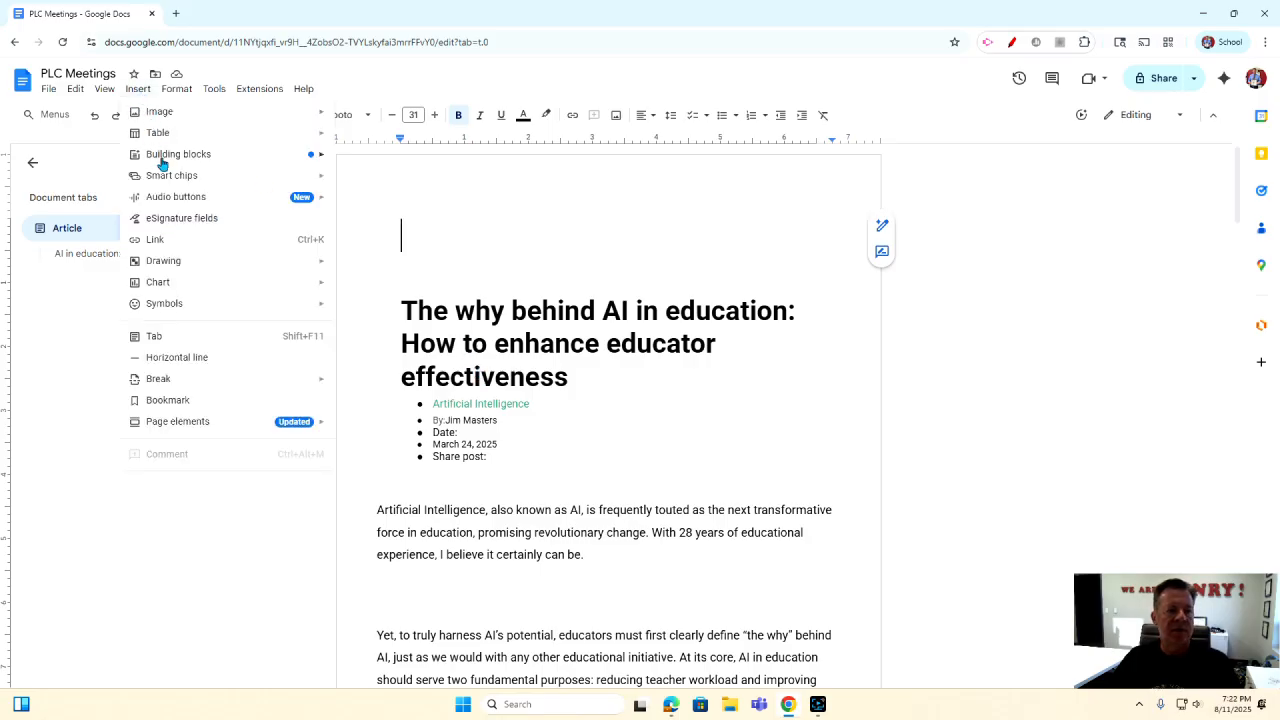
mouse_move(195, 162)
click(366, 158)
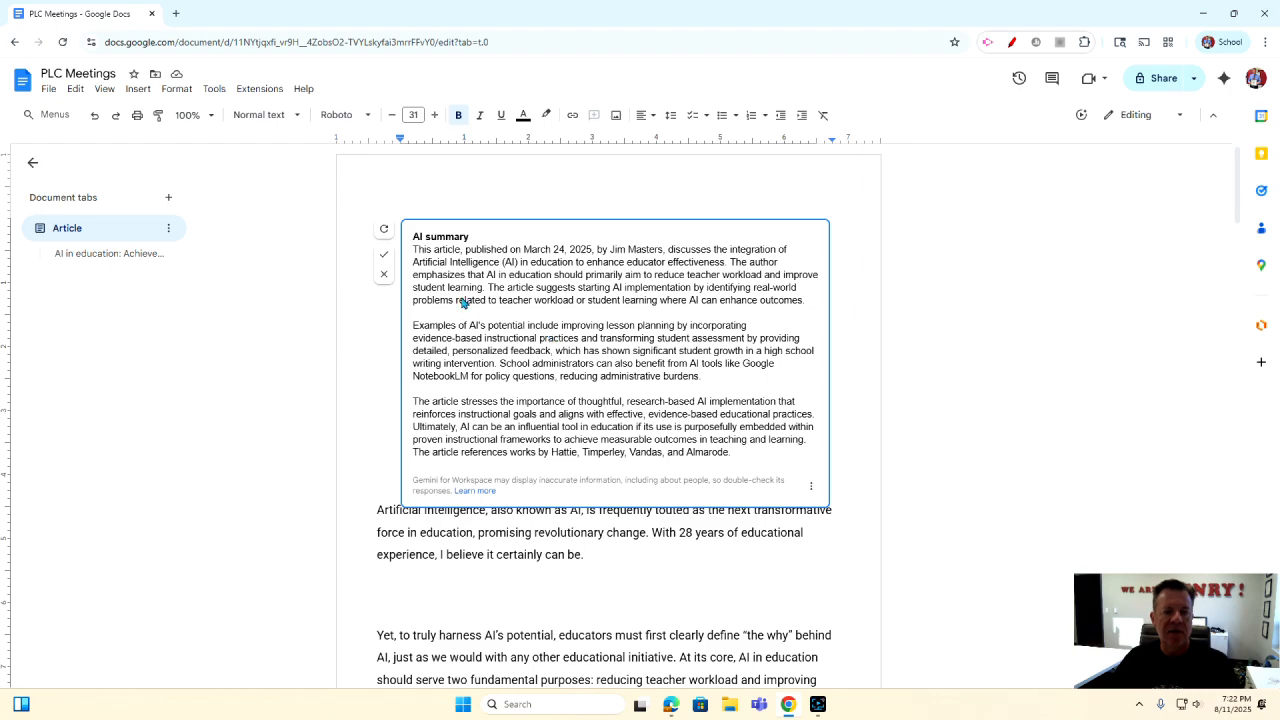
click(384, 254)
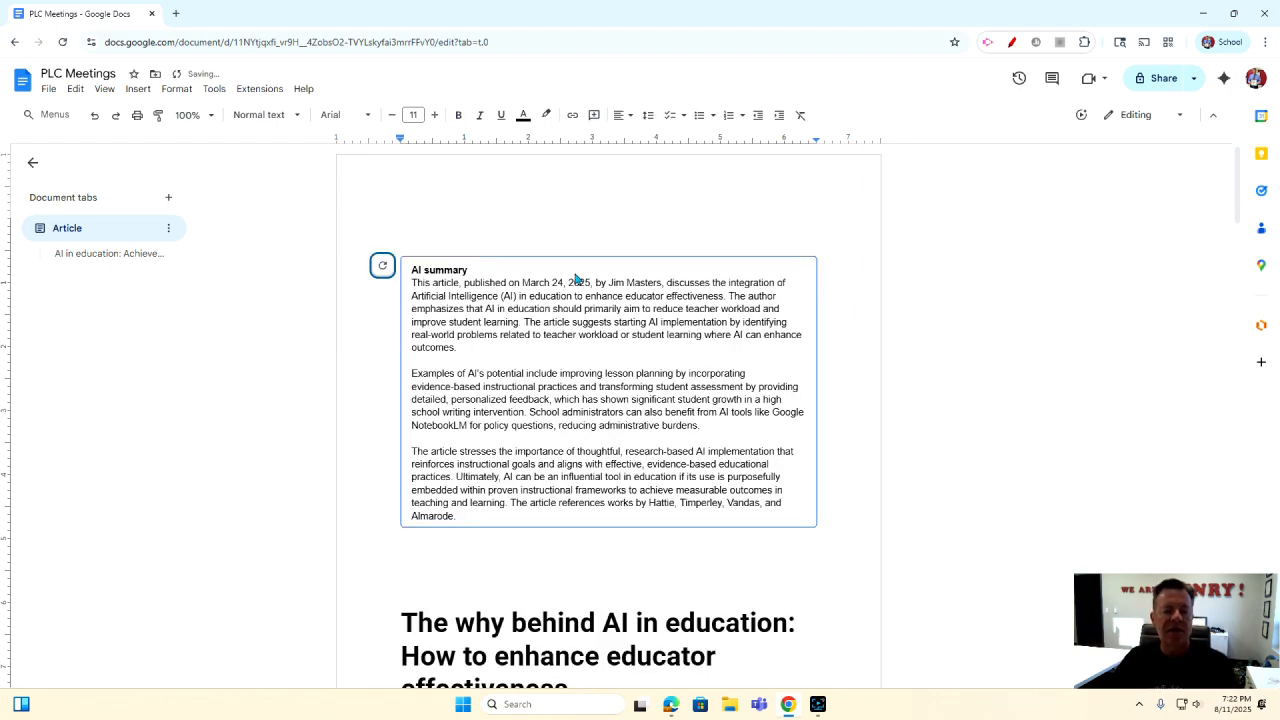
scroll(585, 365, down, 3)
scroll(565, 347, down, 5)
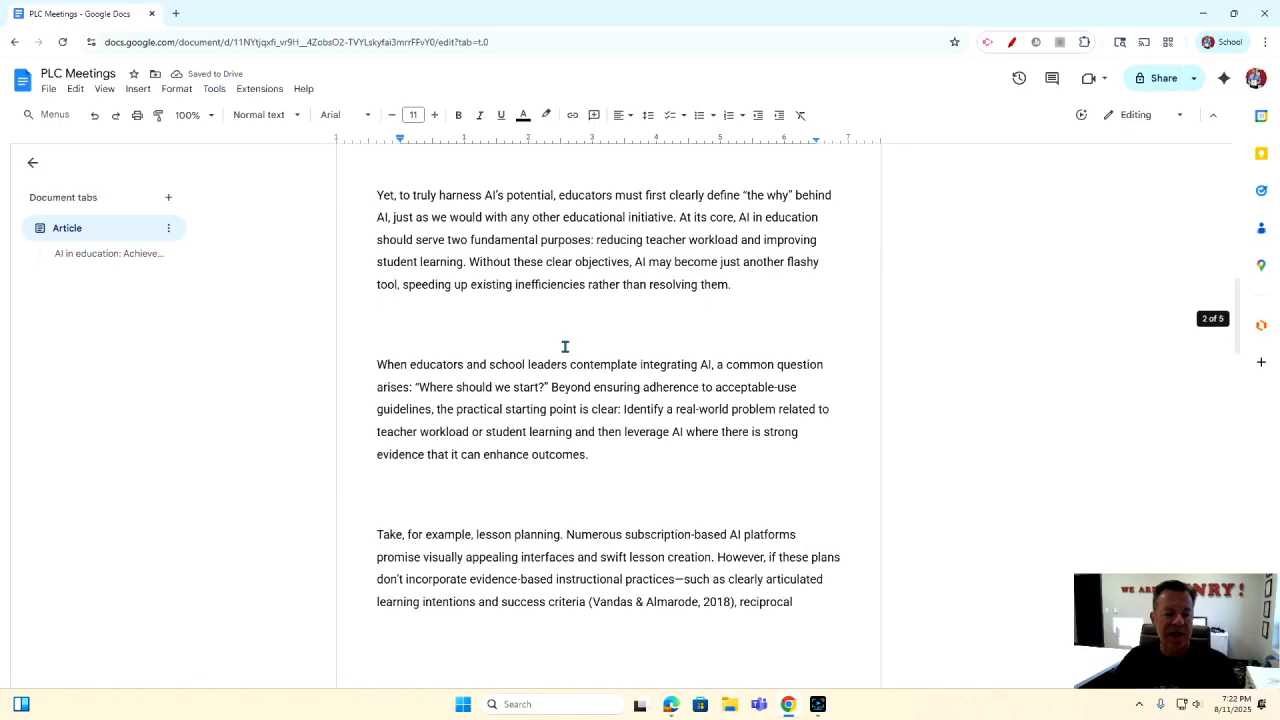
scroll(565, 347, down, 2)
scroll(565, 347, up, 10)
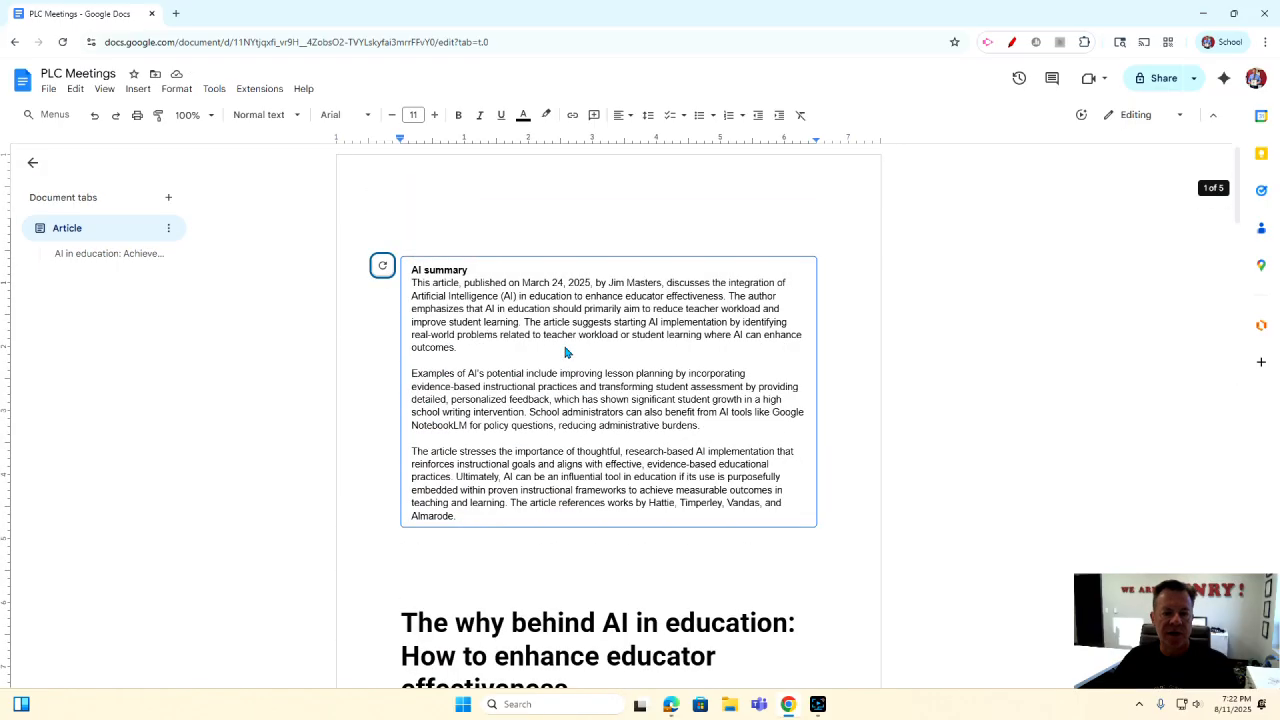
click(94, 115)
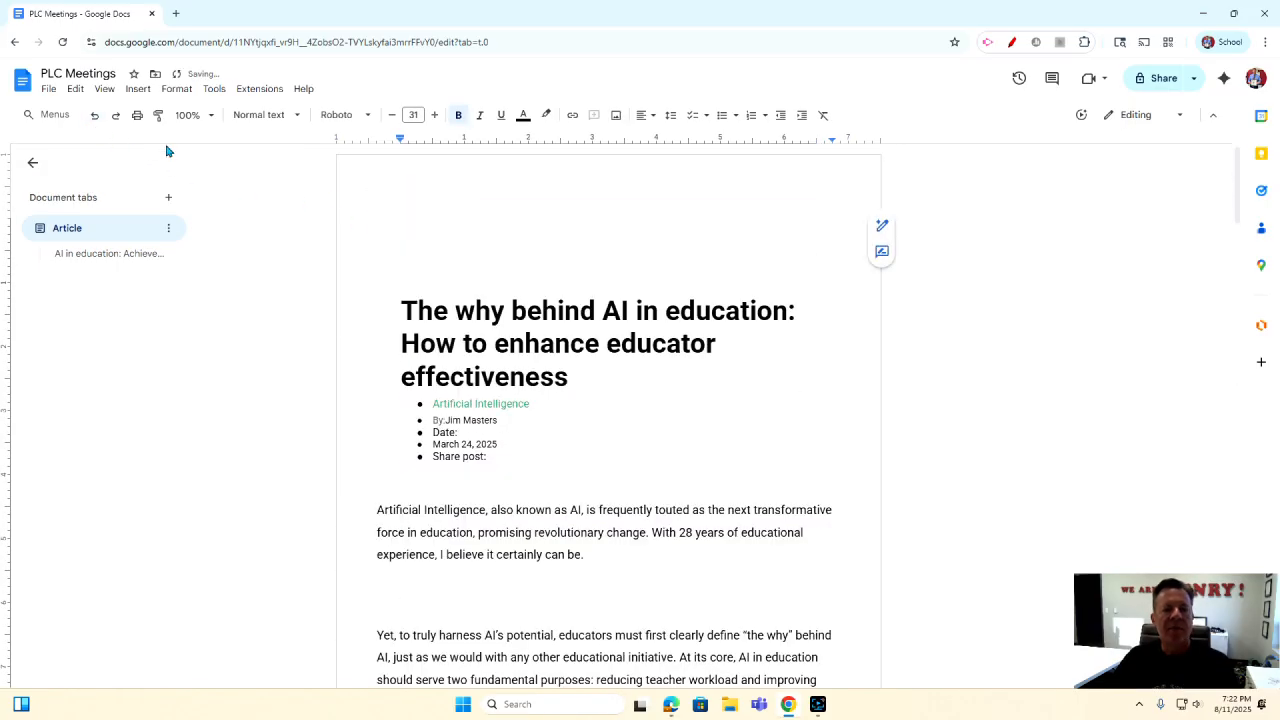
click(455, 240)
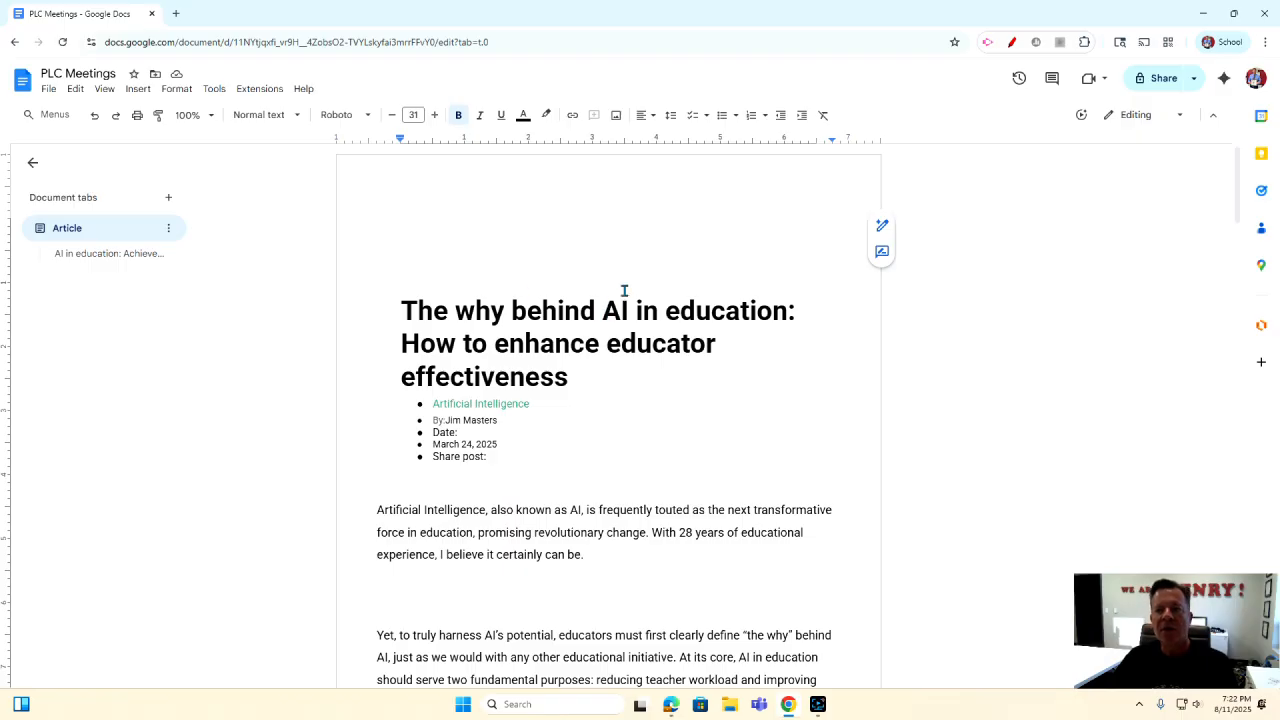
click(1224, 82)
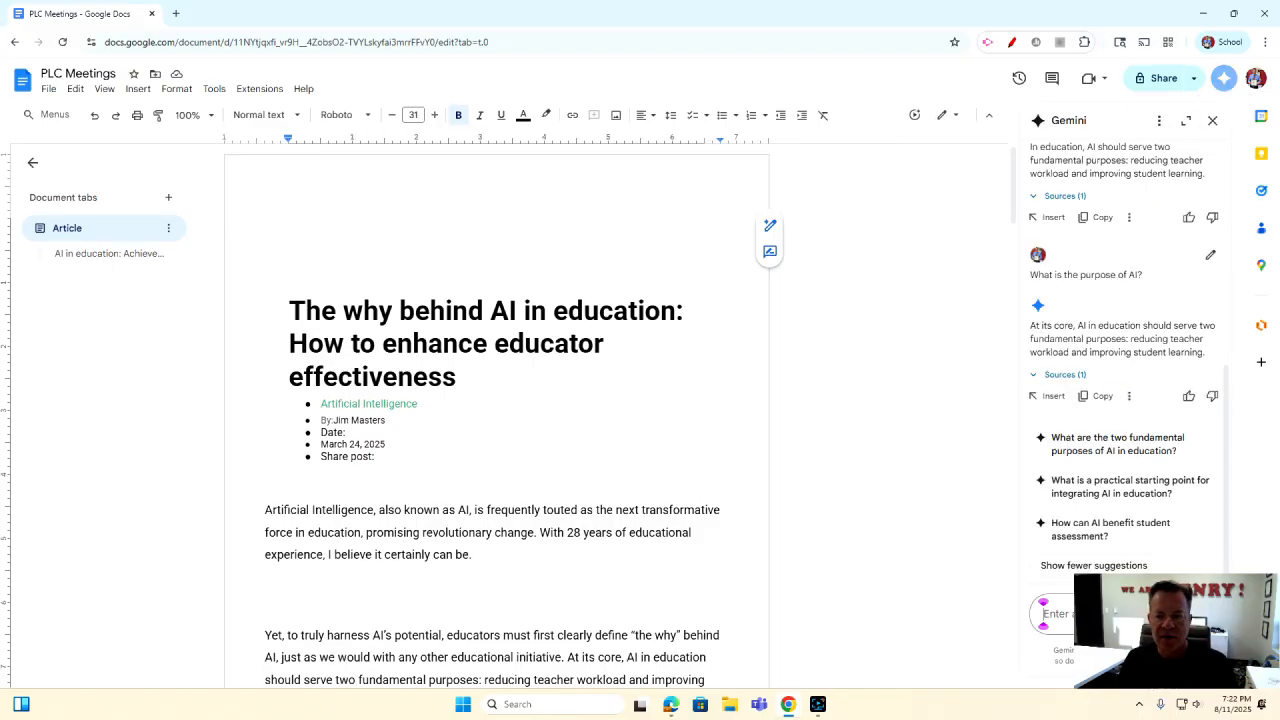
text(What i)
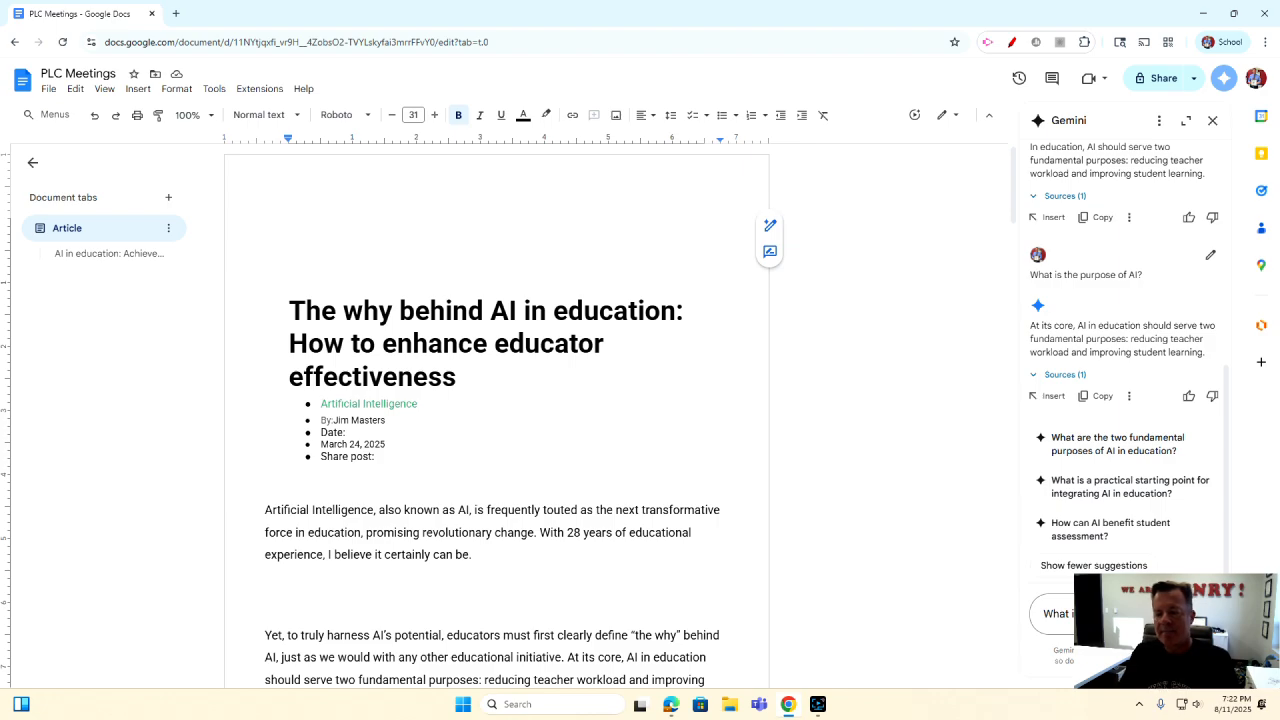
key(Return)
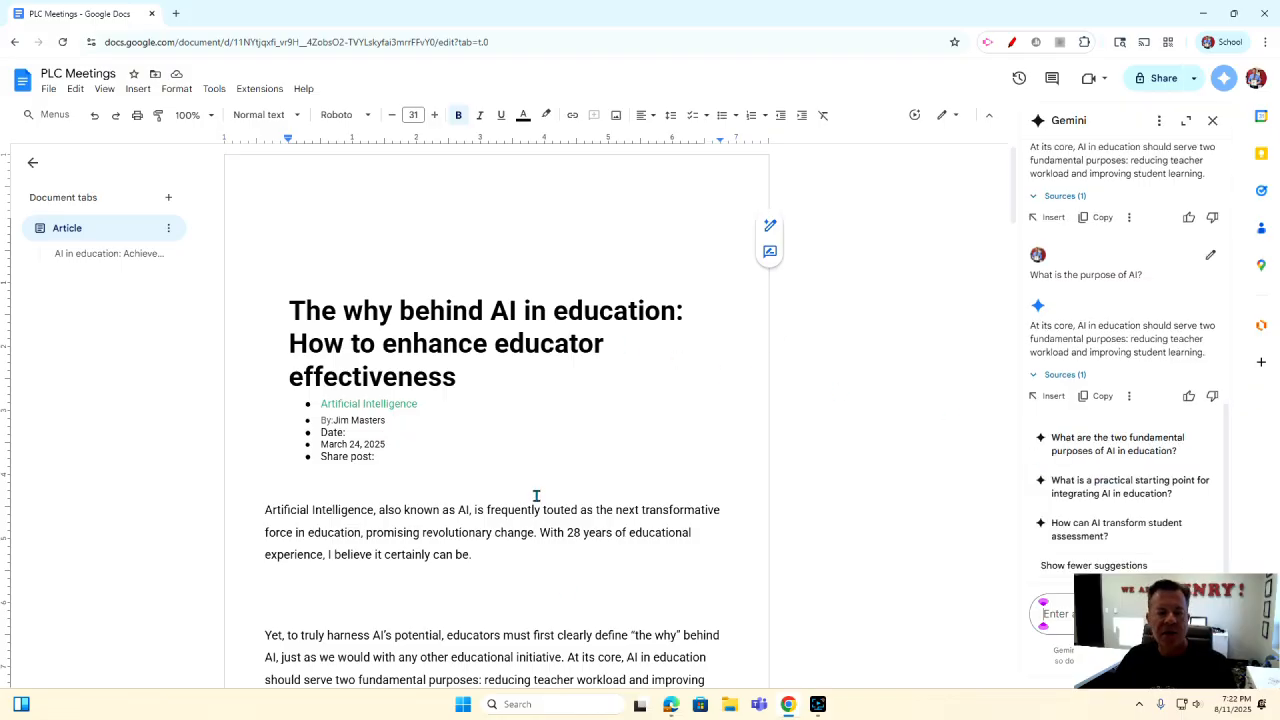
drag(1031, 325, 1214, 358)
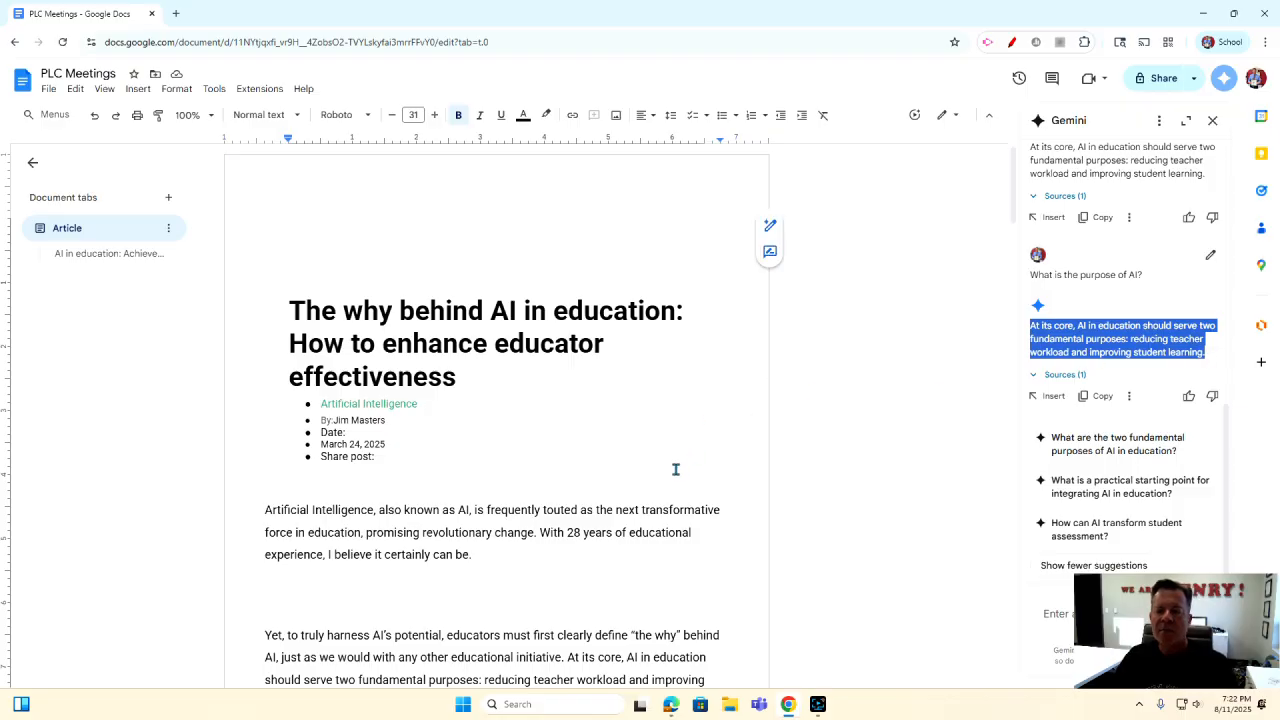
scroll(674, 470, down, 1)
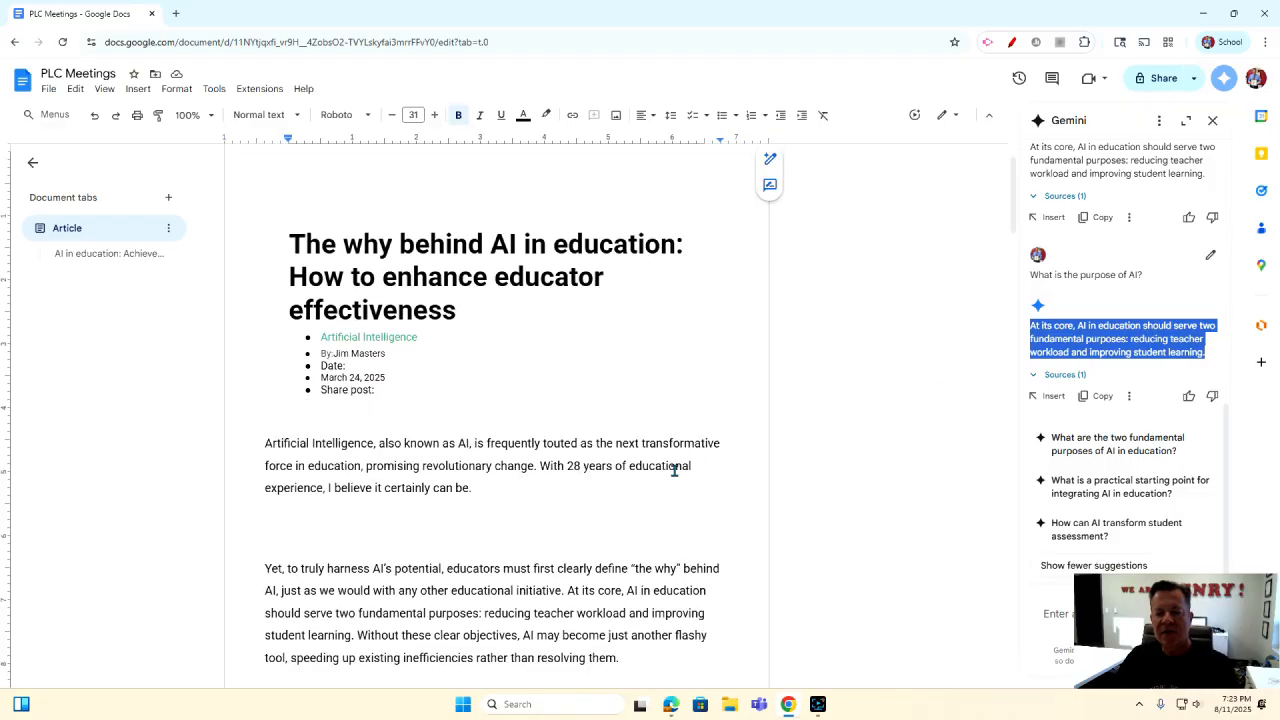
scroll(668, 473, down, 1)
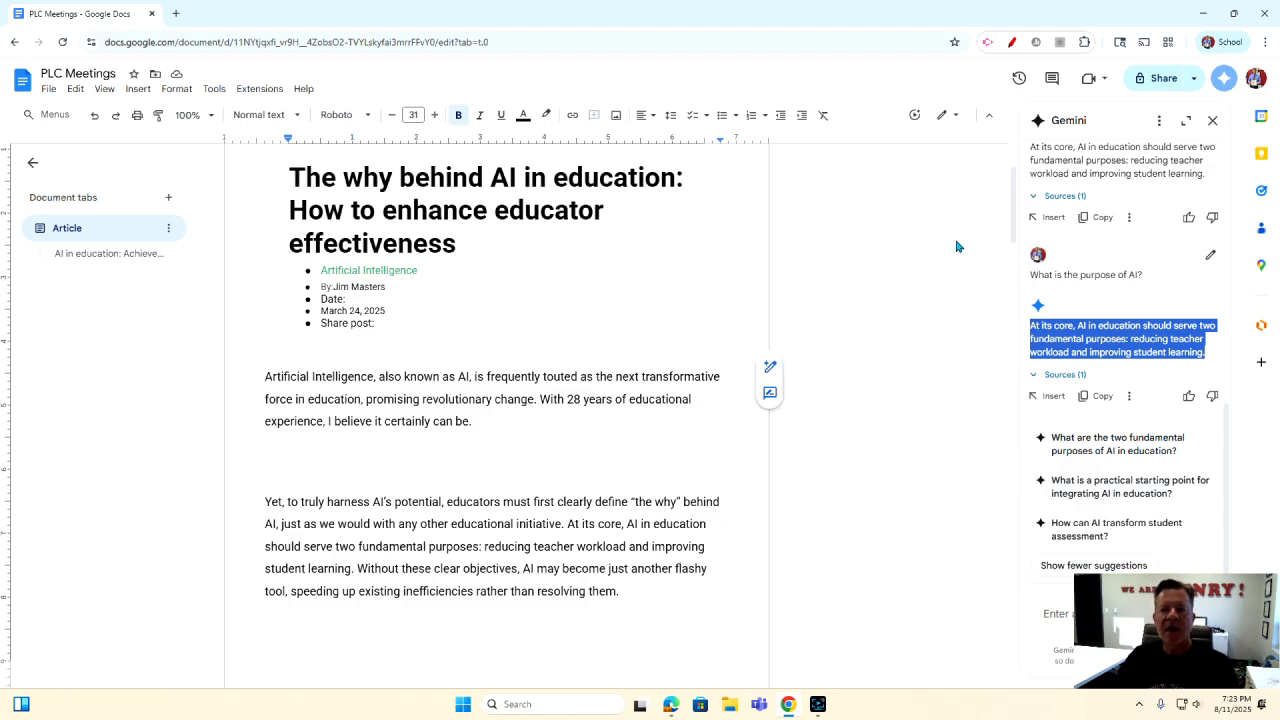
click(1212, 121)
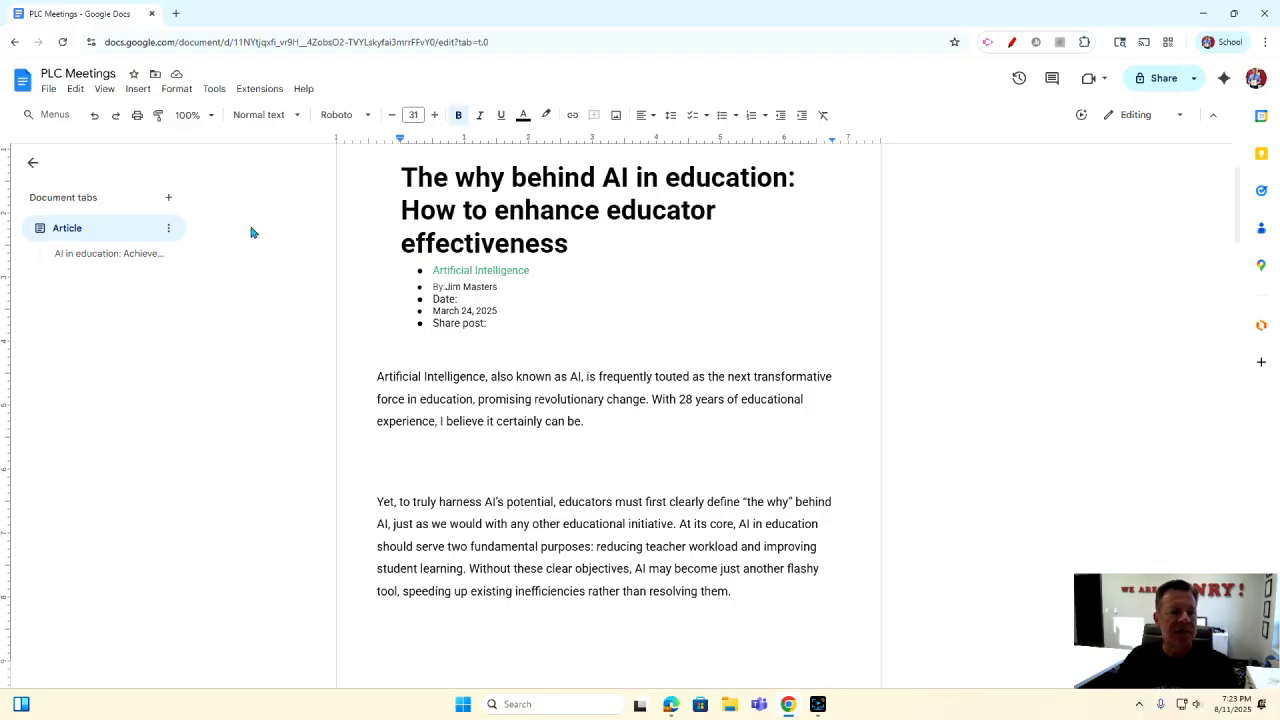
Create a new Tab 2 below Article and rename it 'Example #1'.
click(169, 199)
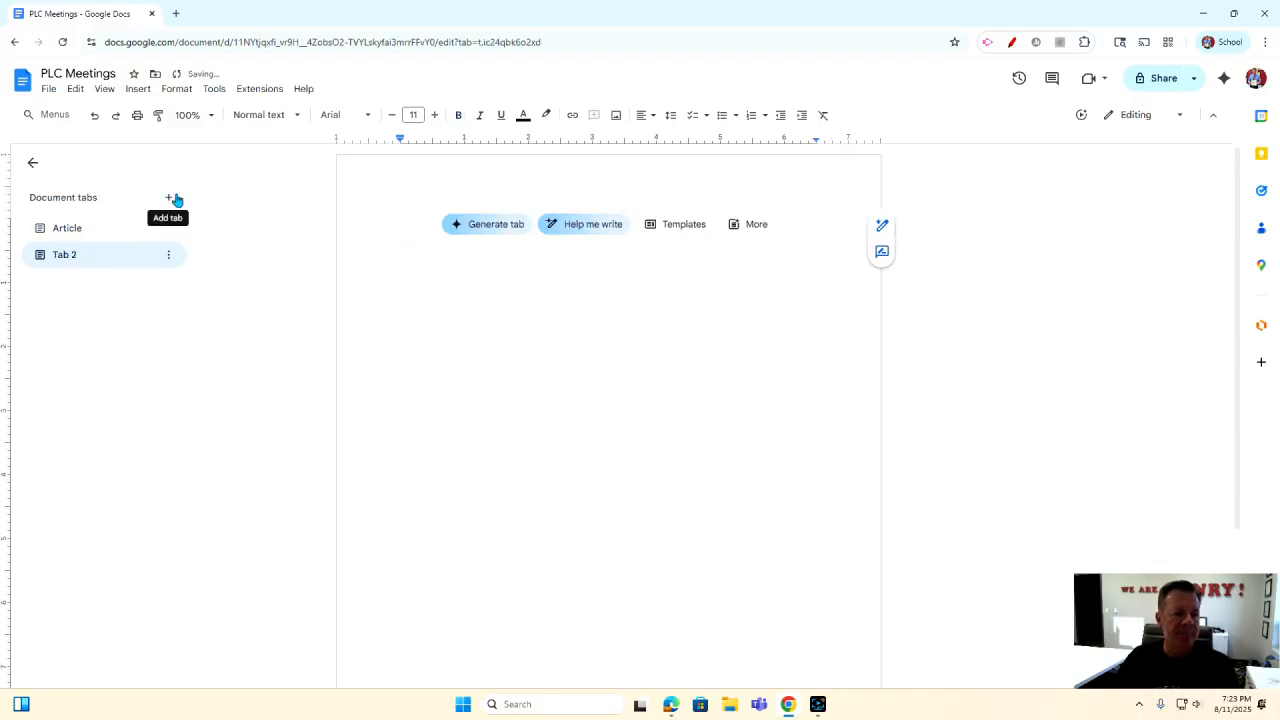
click(168, 255)
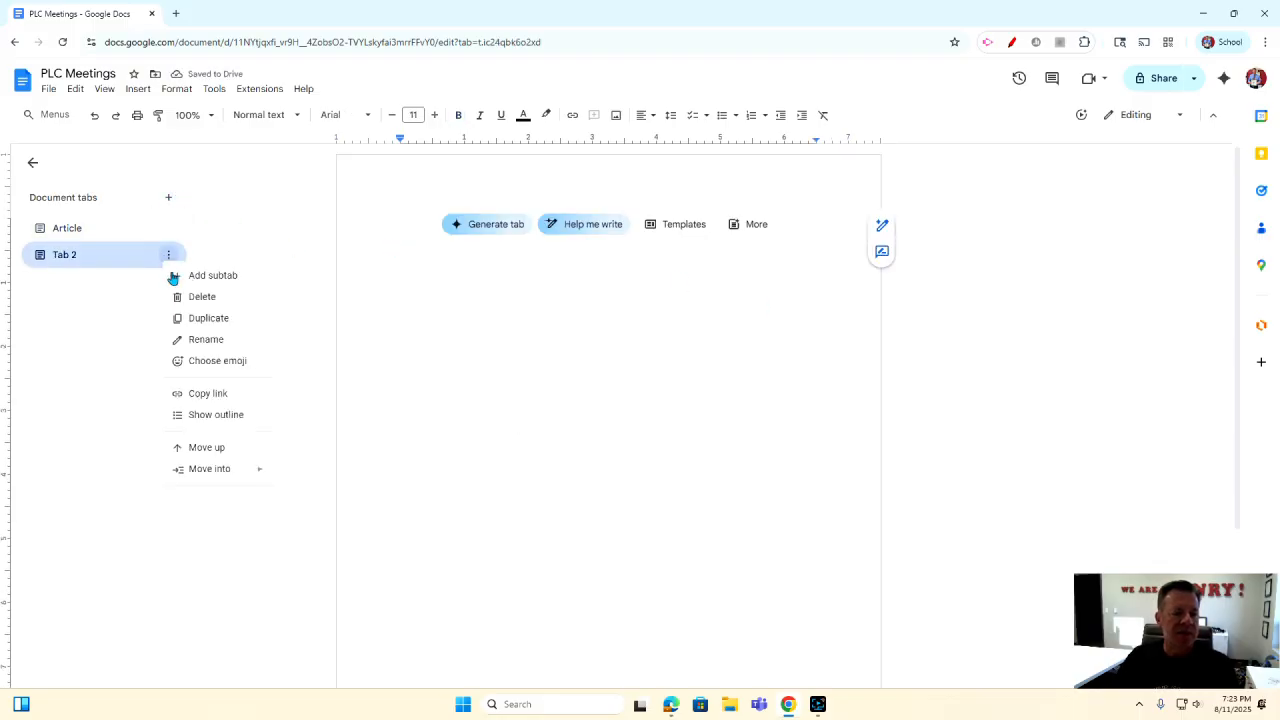
click(191, 345)
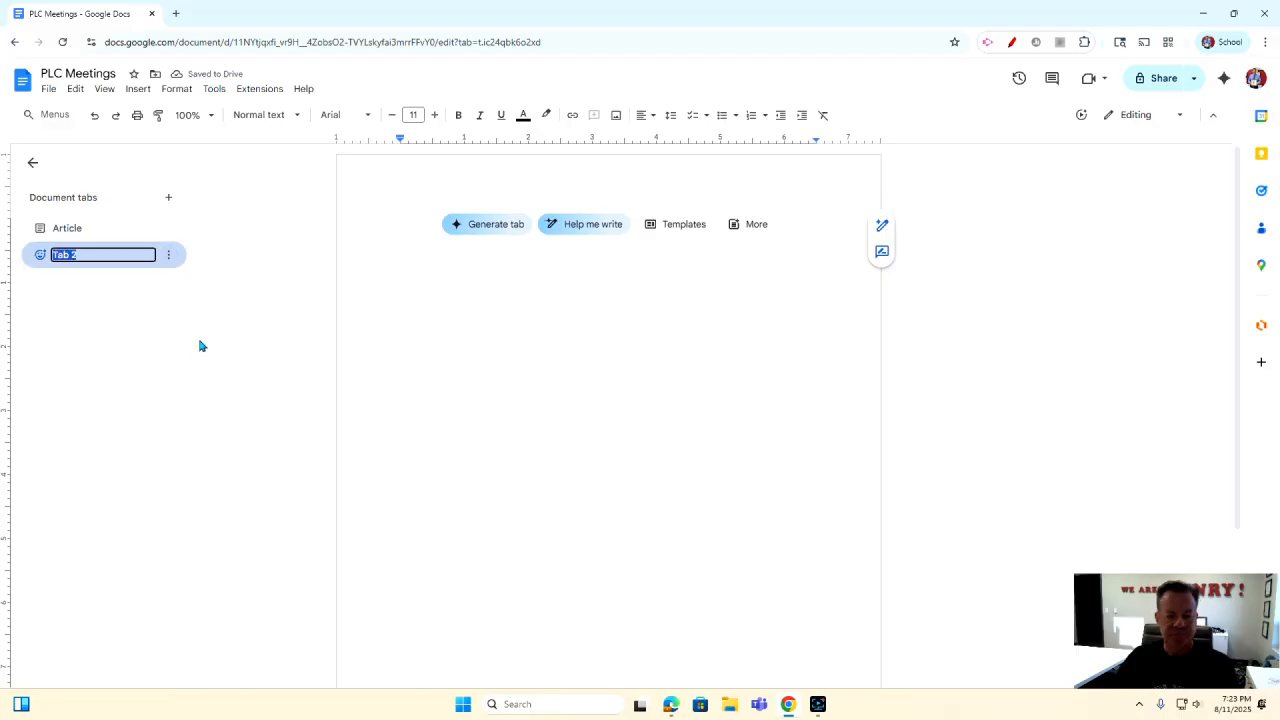
text(Example #1)
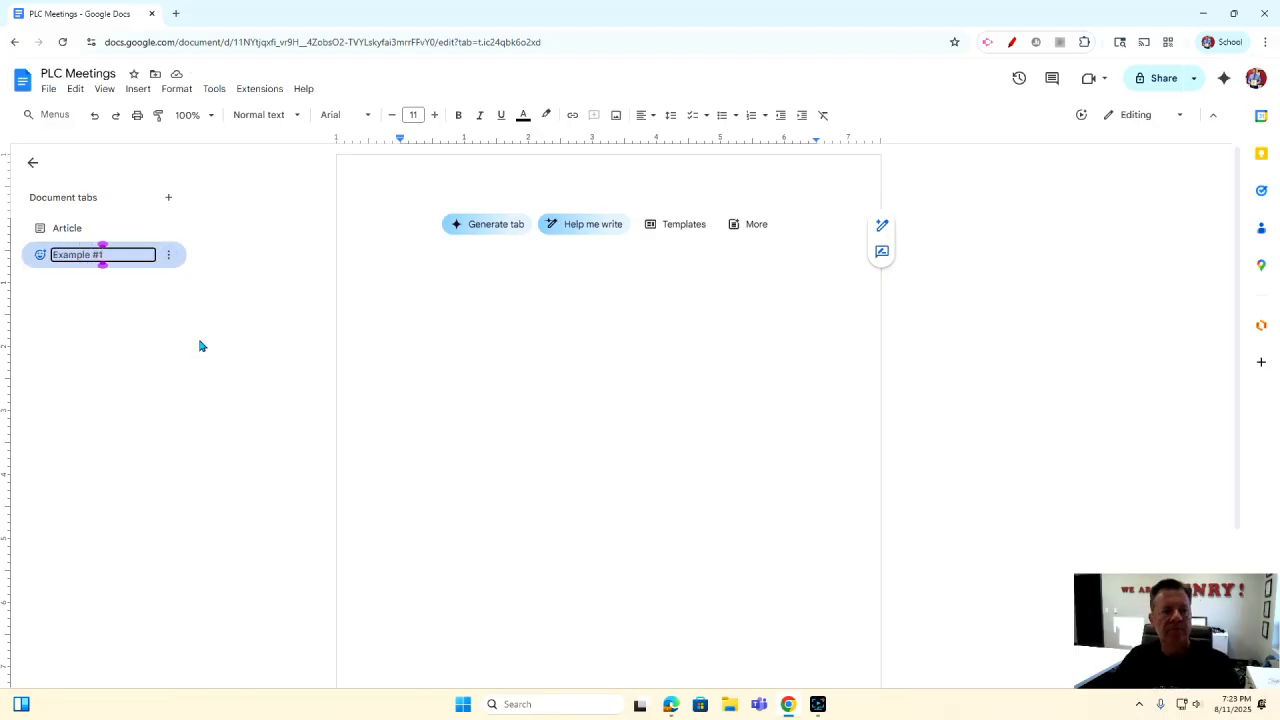
key(Return)
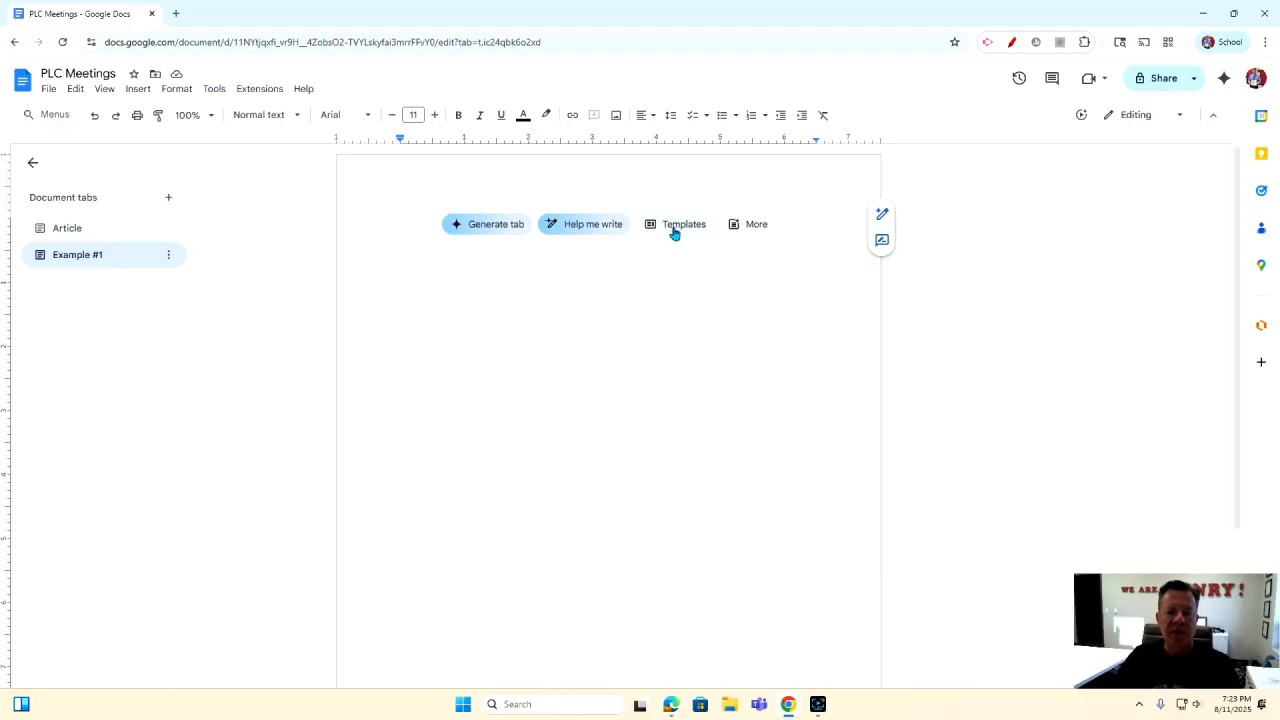
click(757, 226)
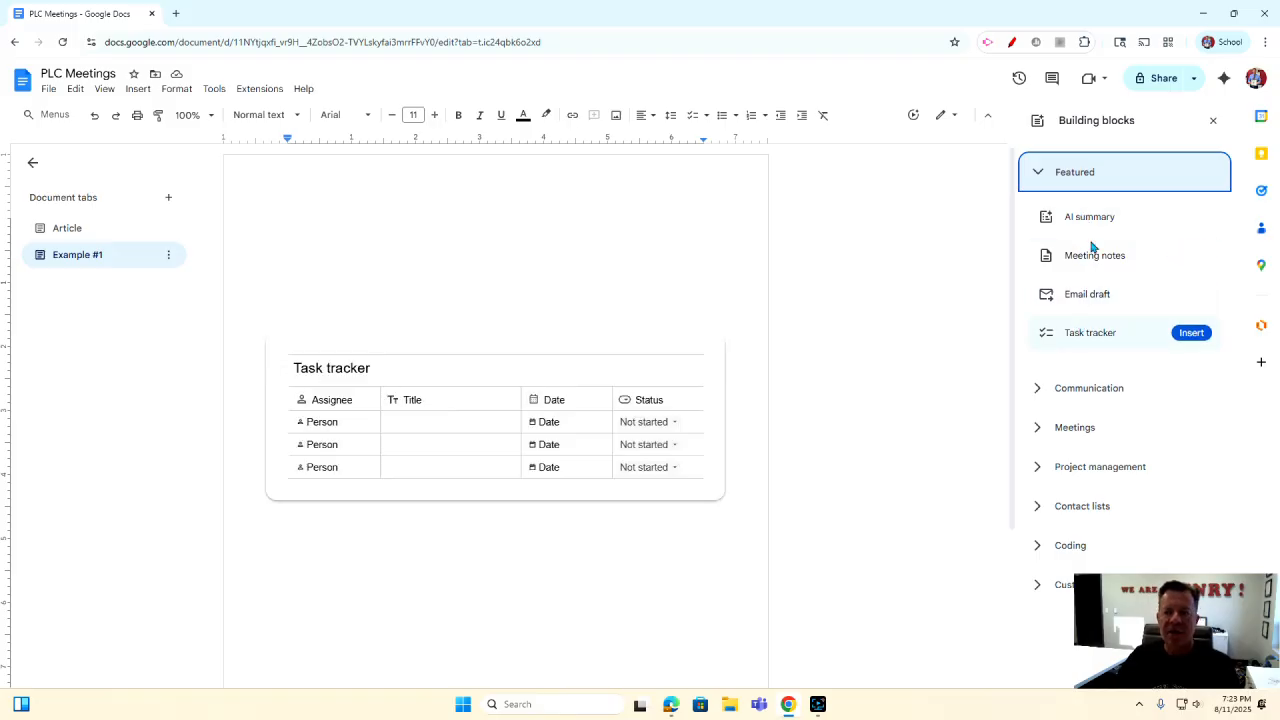
click(1208, 126)
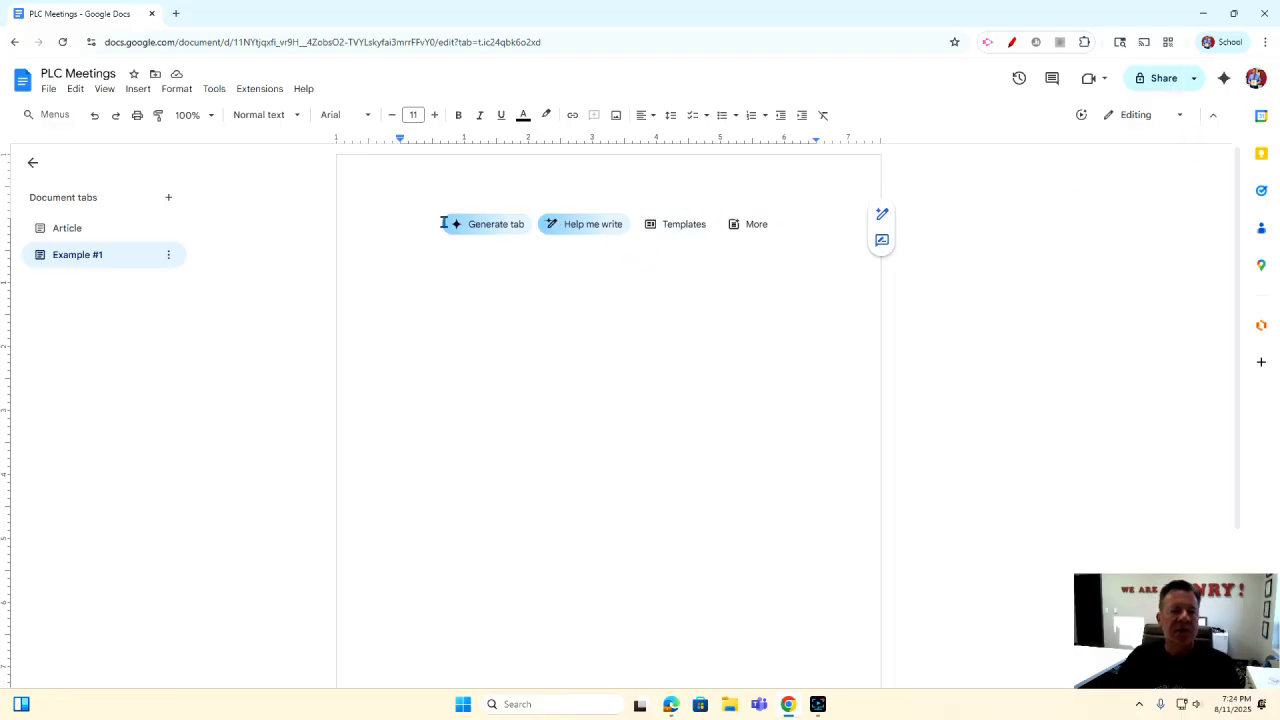
click(139, 93)
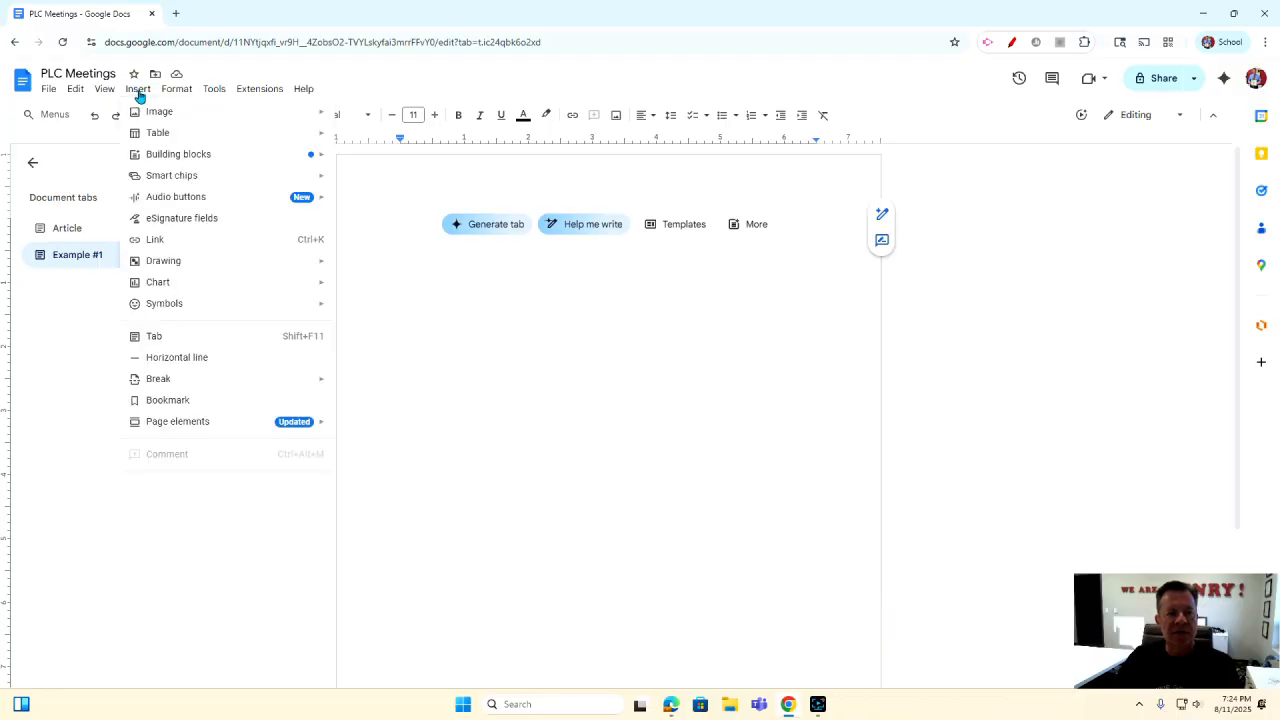
mouse_move(177, 164)
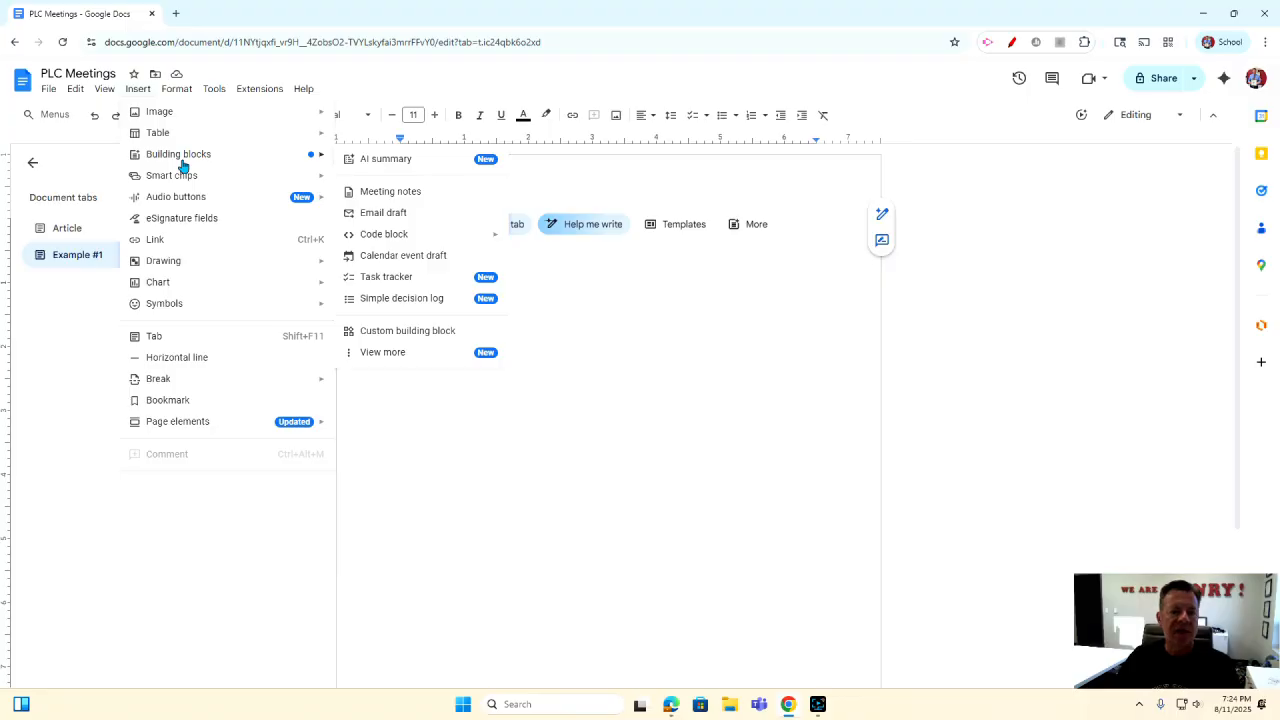
click(372, 194)
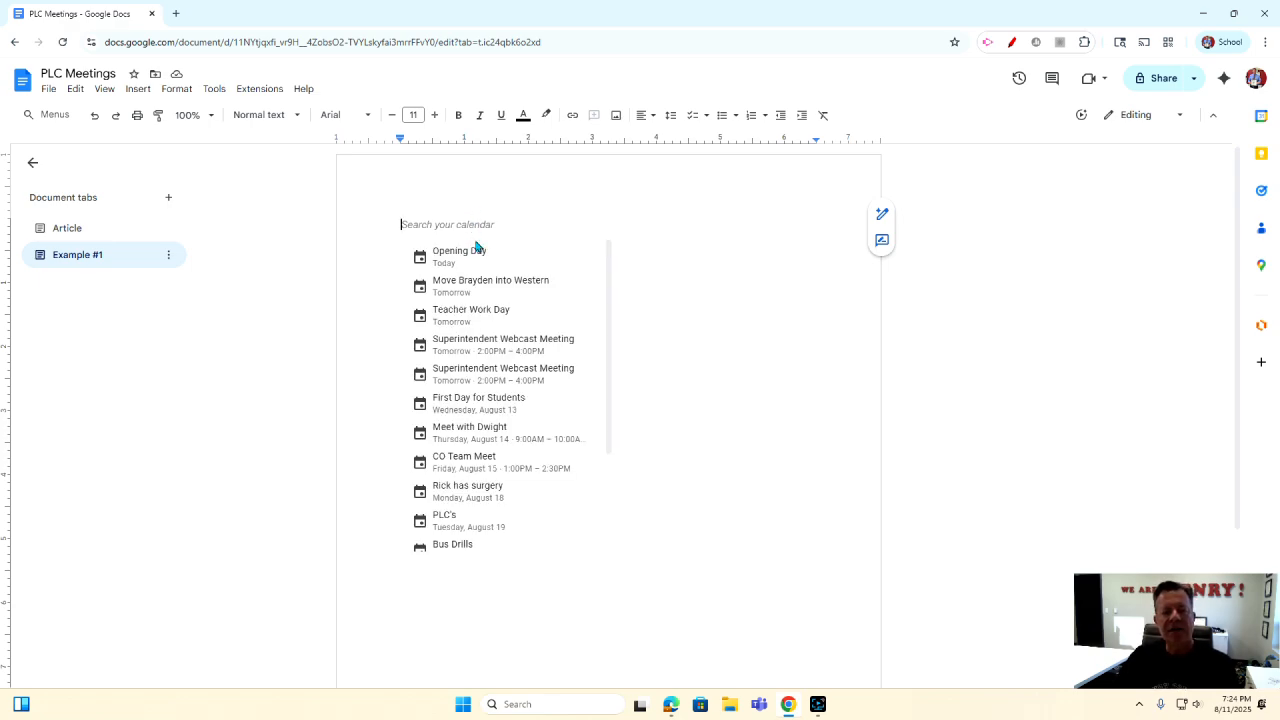
click(474, 318)
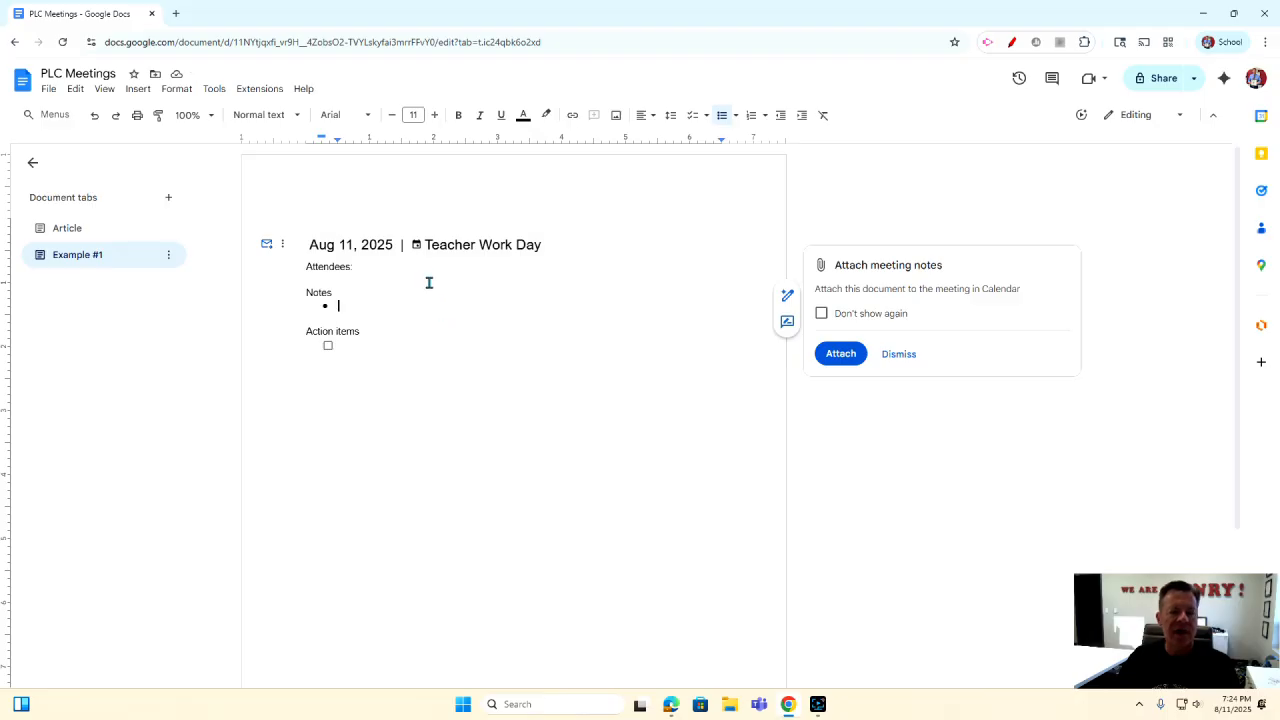
click(94, 115)
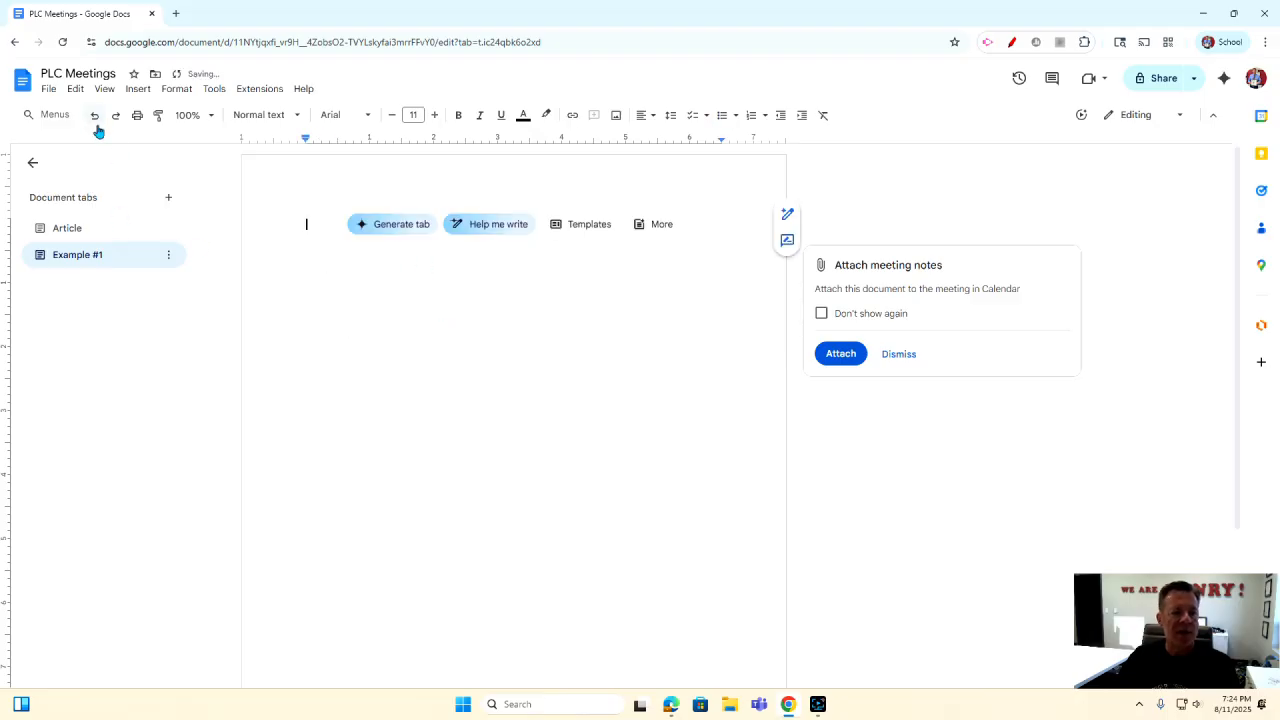
Insert a Meeting notes block linked to the Aug 14, 2025 meeting and type placeholder text as the first note.
click(143, 90)
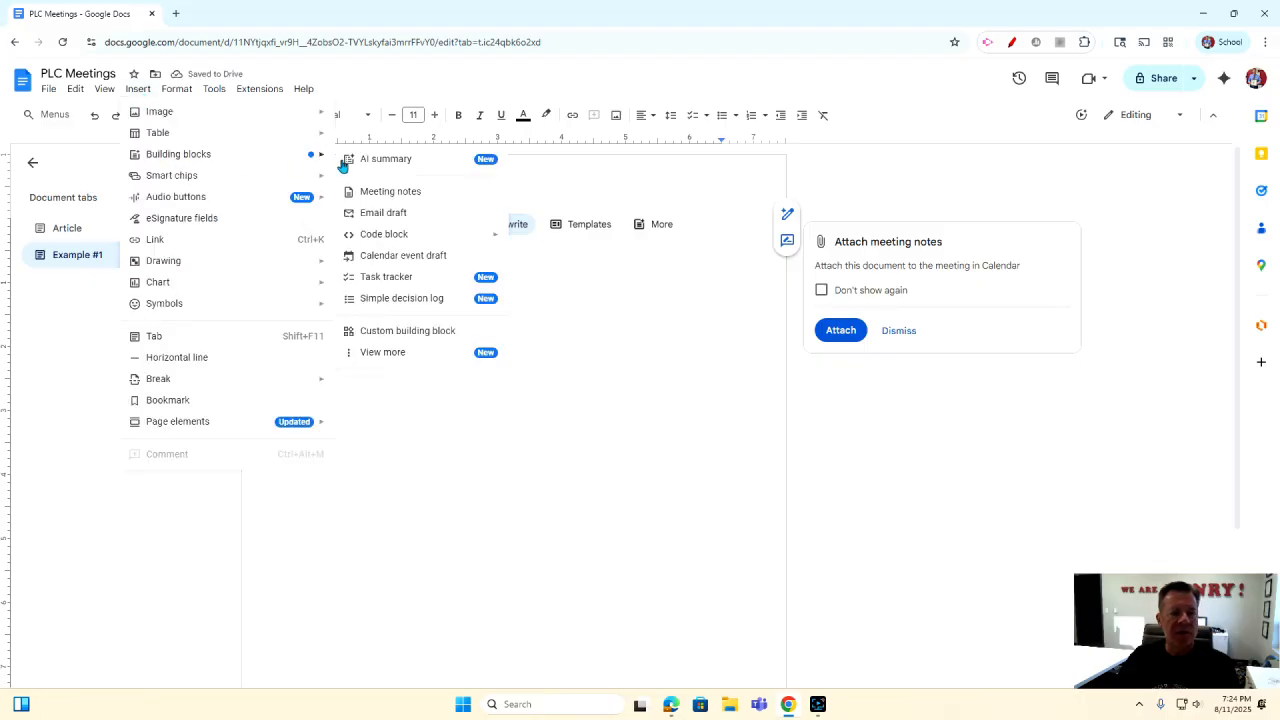
click(387, 193)
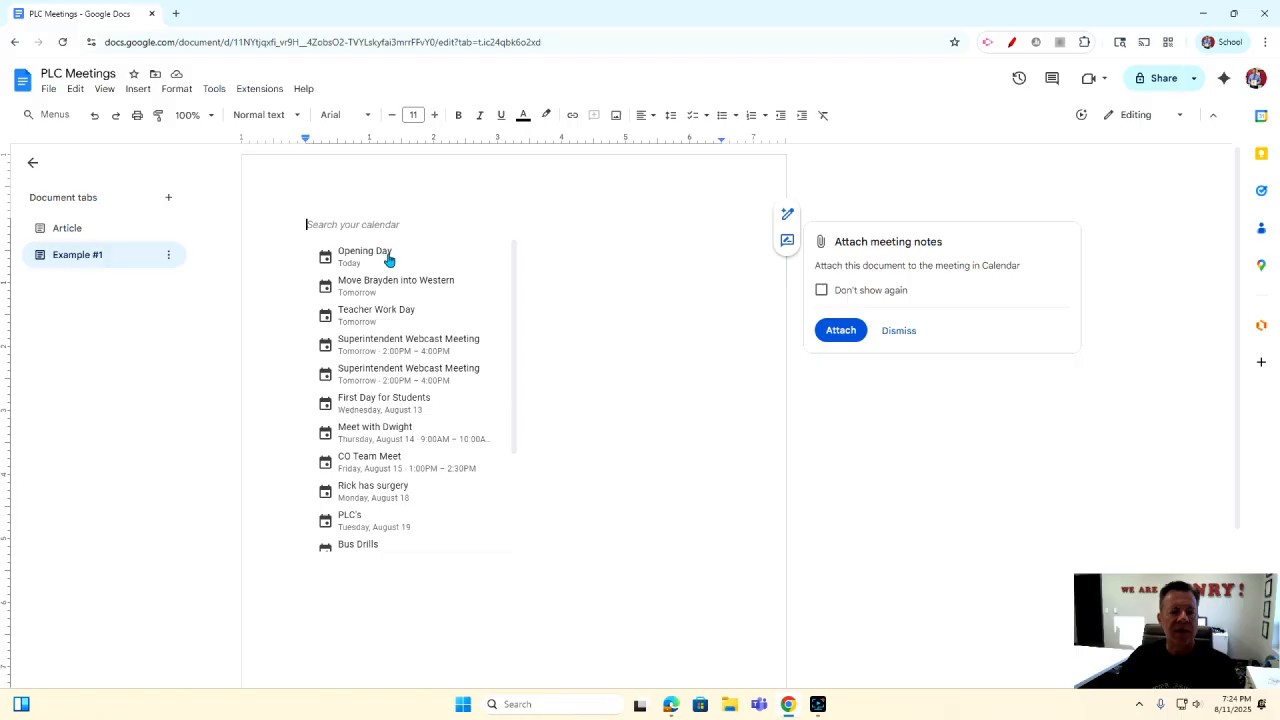
click(368, 432)
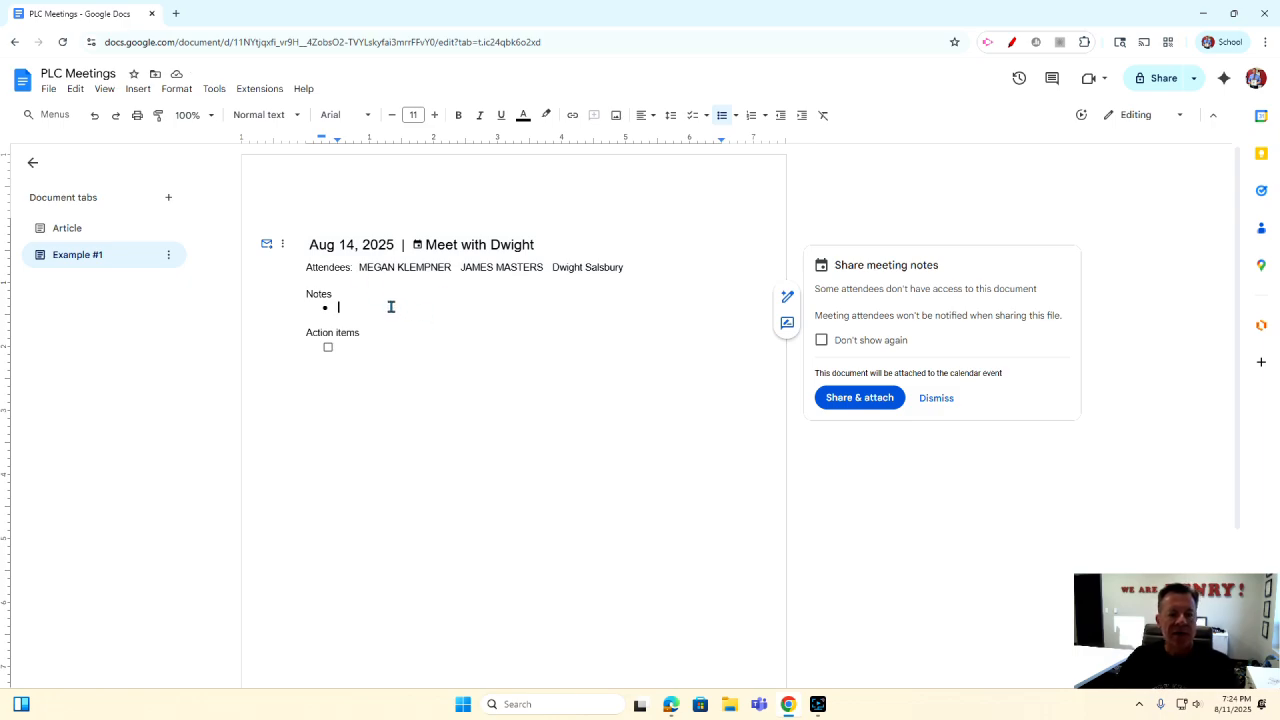
text(asf;jdsa;lkfj)
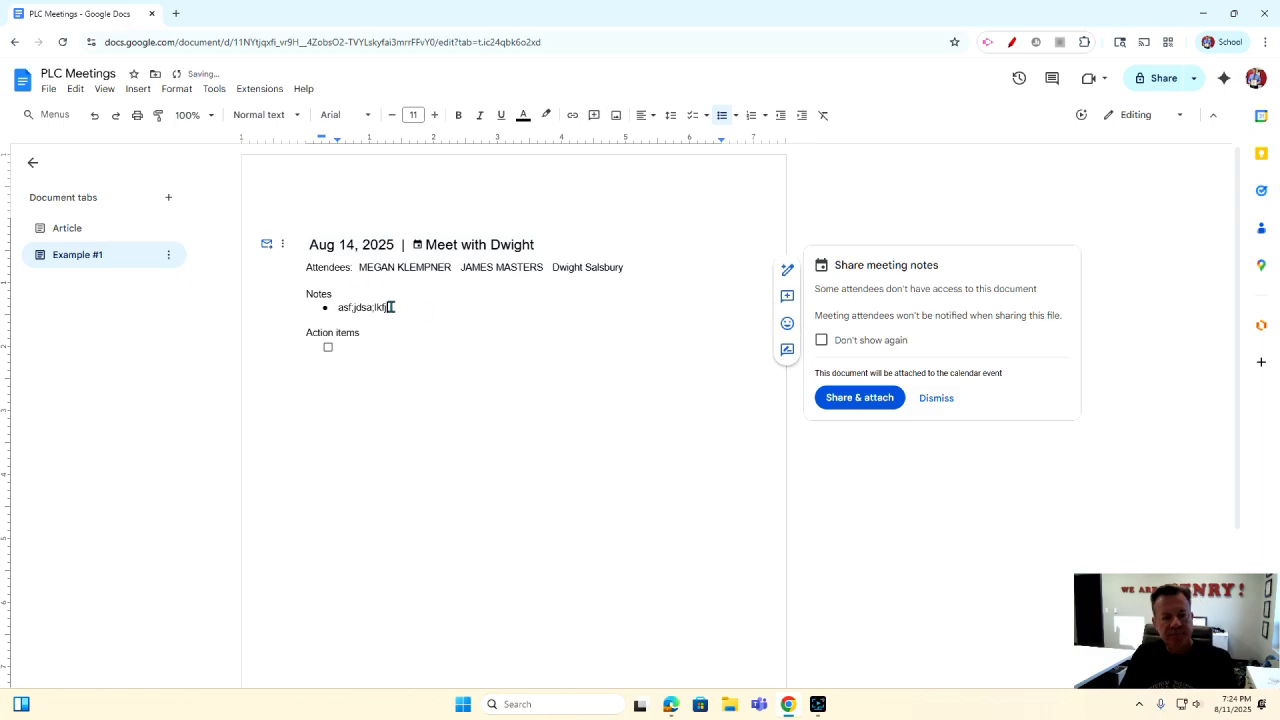
text(ds;ldfjs;dajf;sdajf;sdlkjdljk)
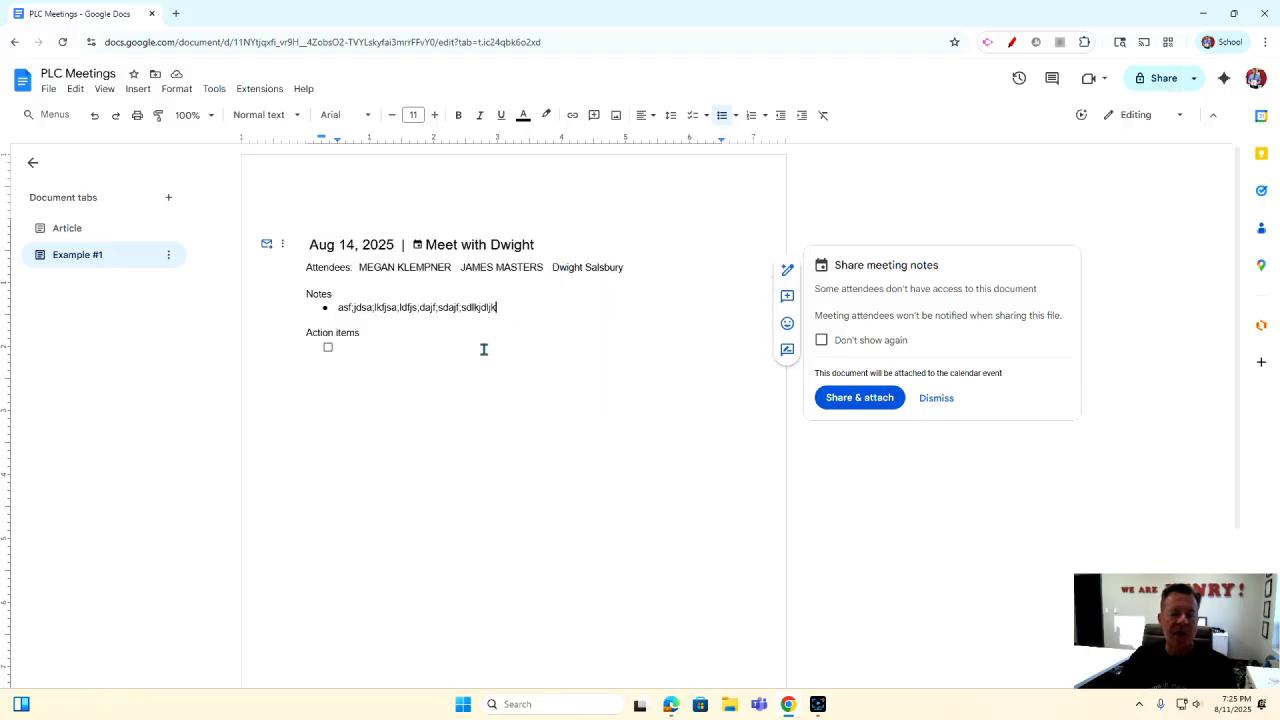
Type 'Prepare budget before meeting' on the empty action item line of the meeting notes.
click(362, 347)
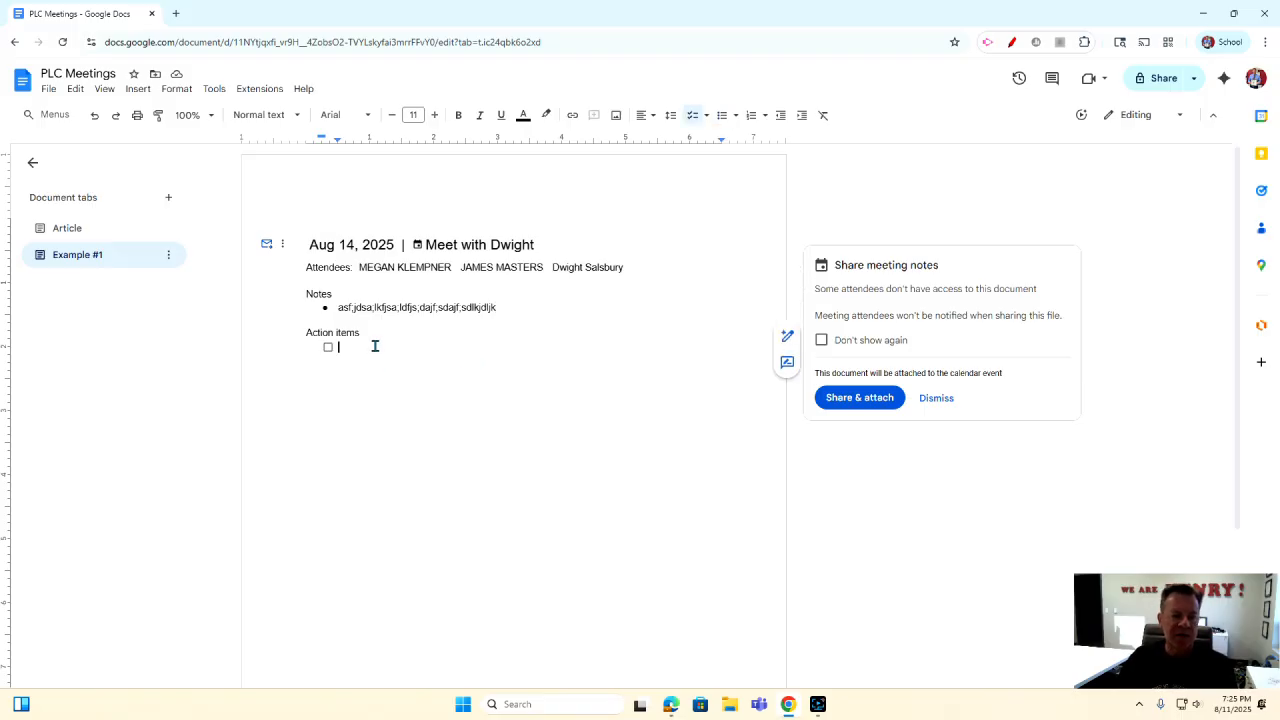
text(Prepare)
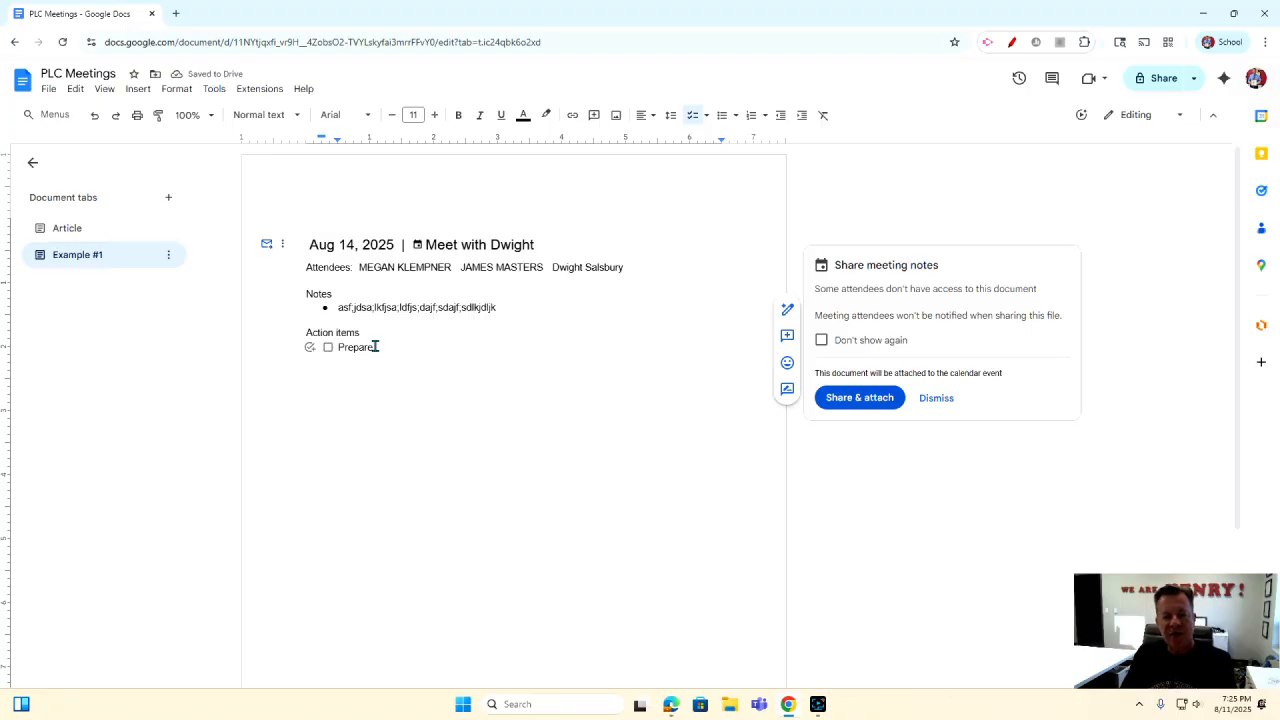
text( stude)
text(et before m)
text(eeting)
click(410, 396)
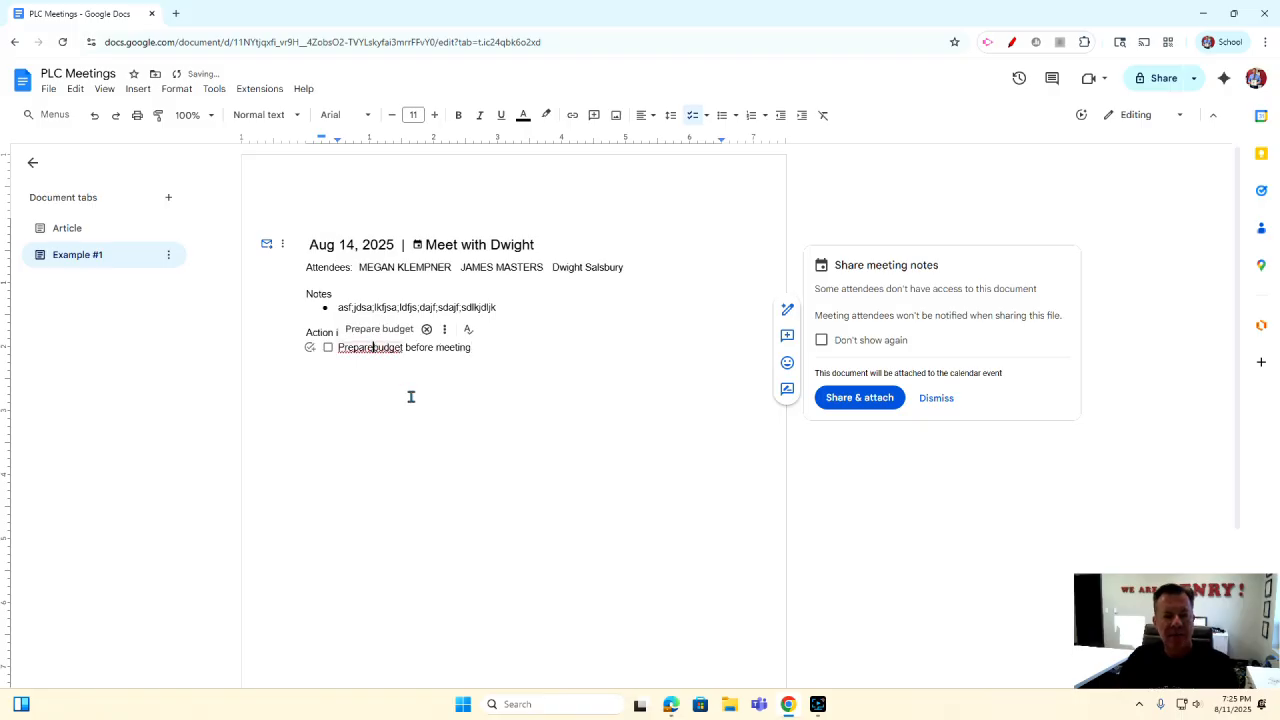
Start assigning the action item to a colleague, open the Tasks panel, then close the assignment card.
click(310, 349)
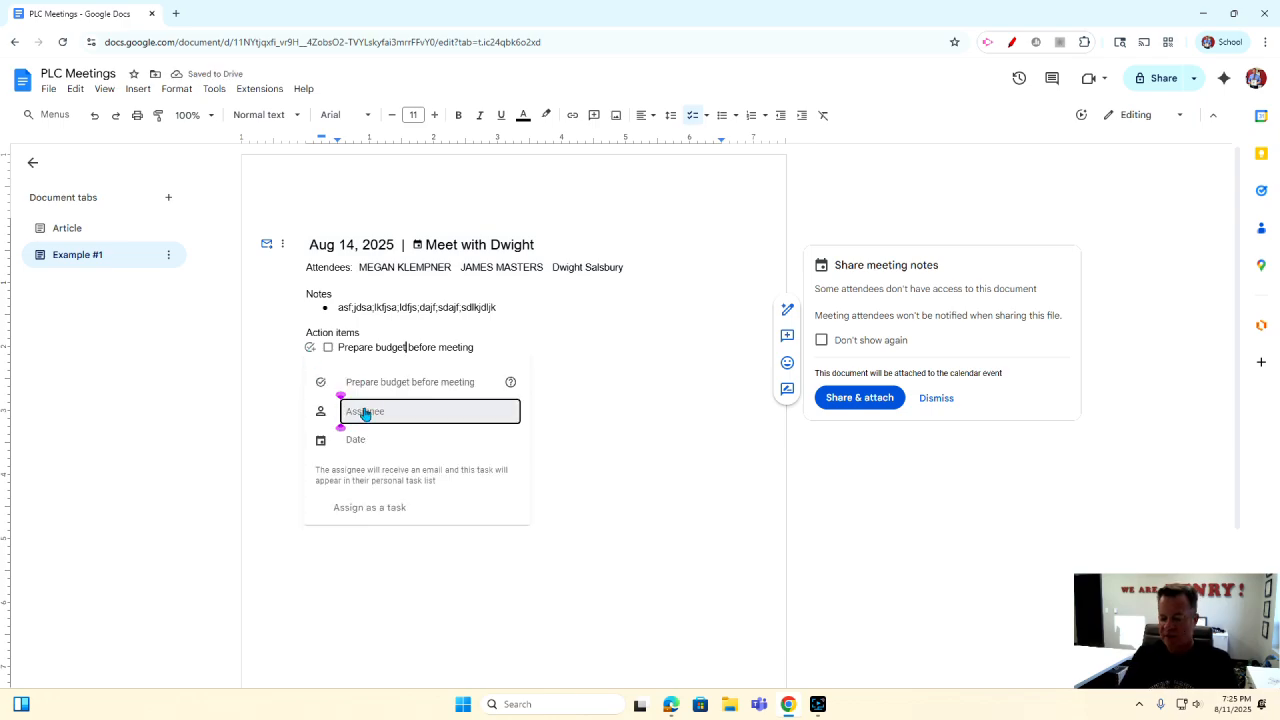
text(ja)
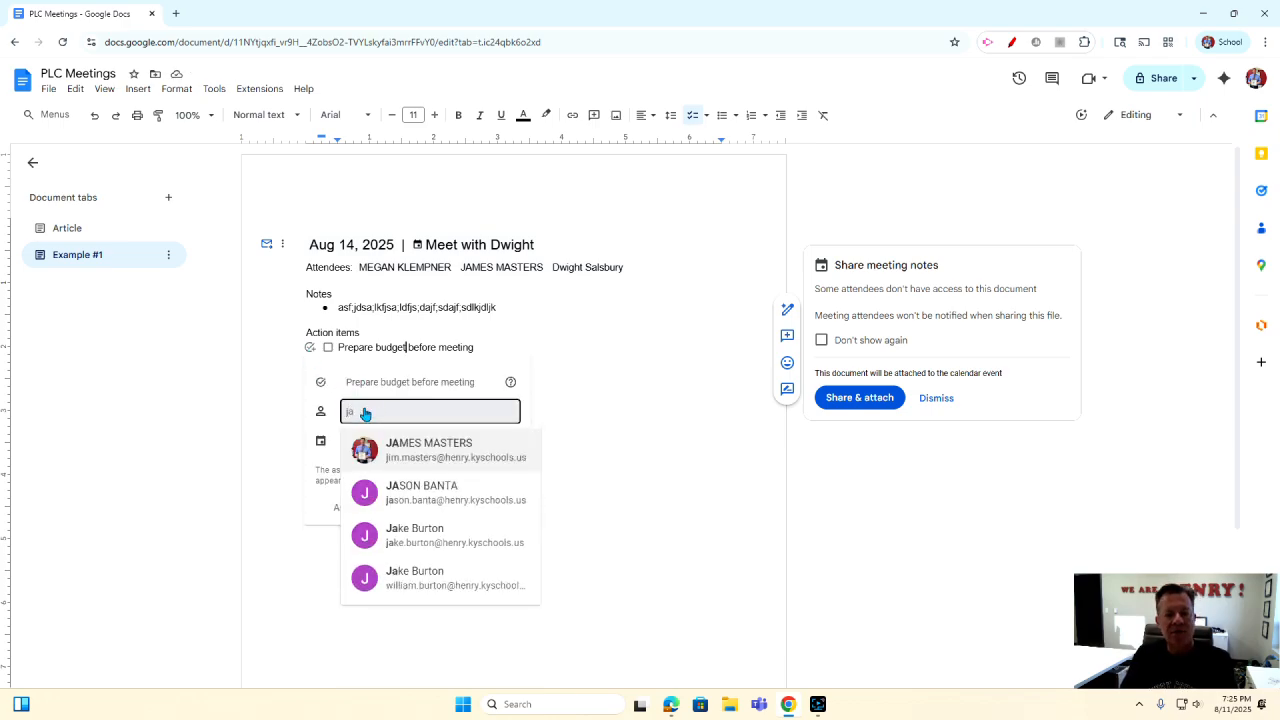
click(410, 449)
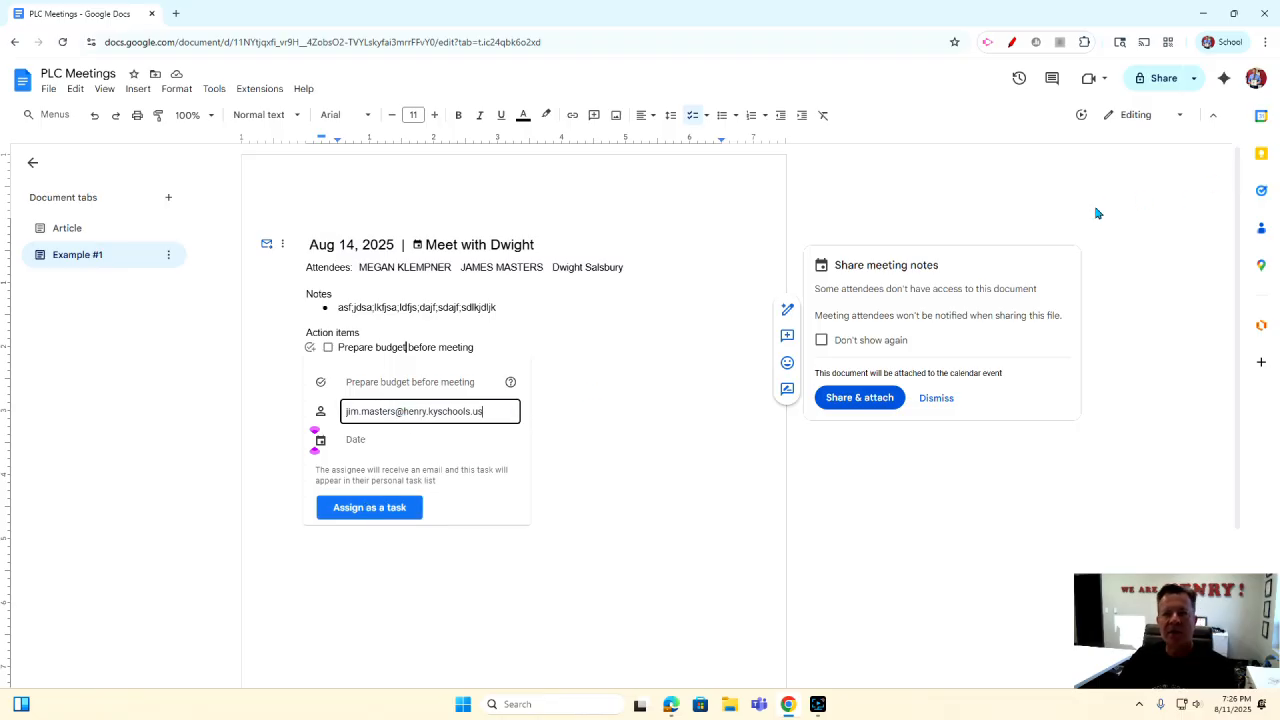
click(1261, 192)
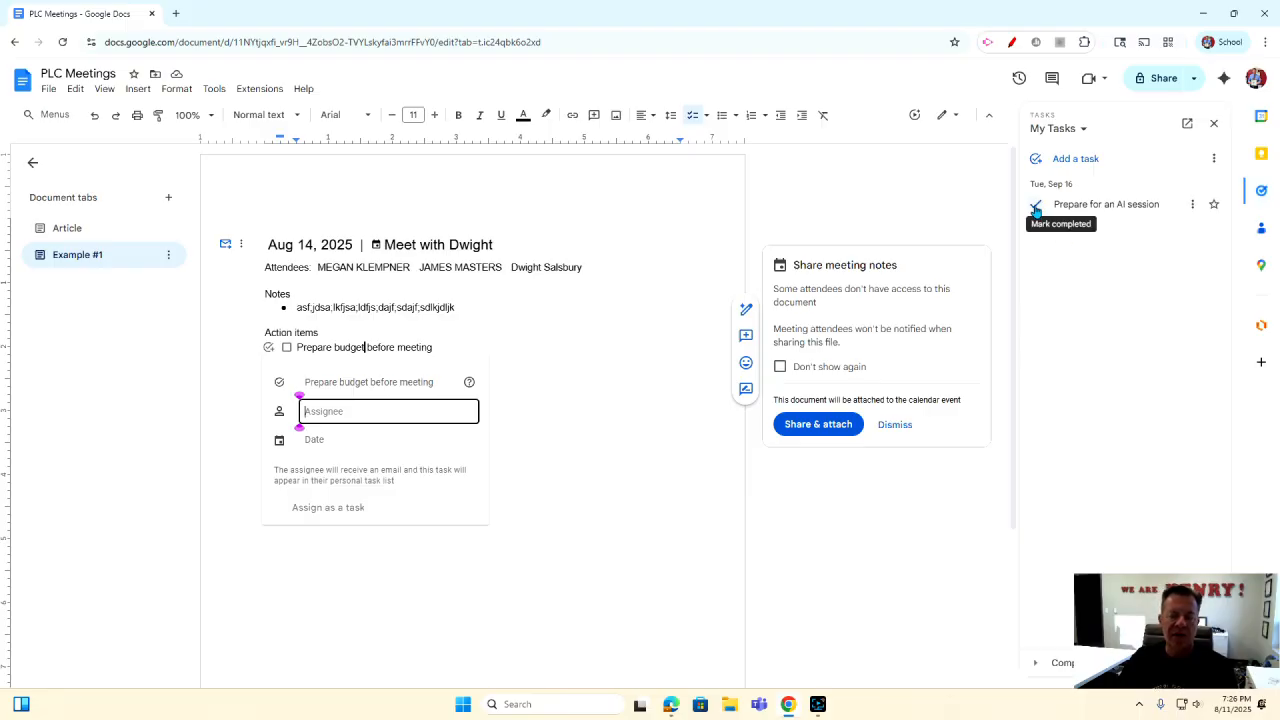
click(597, 379)
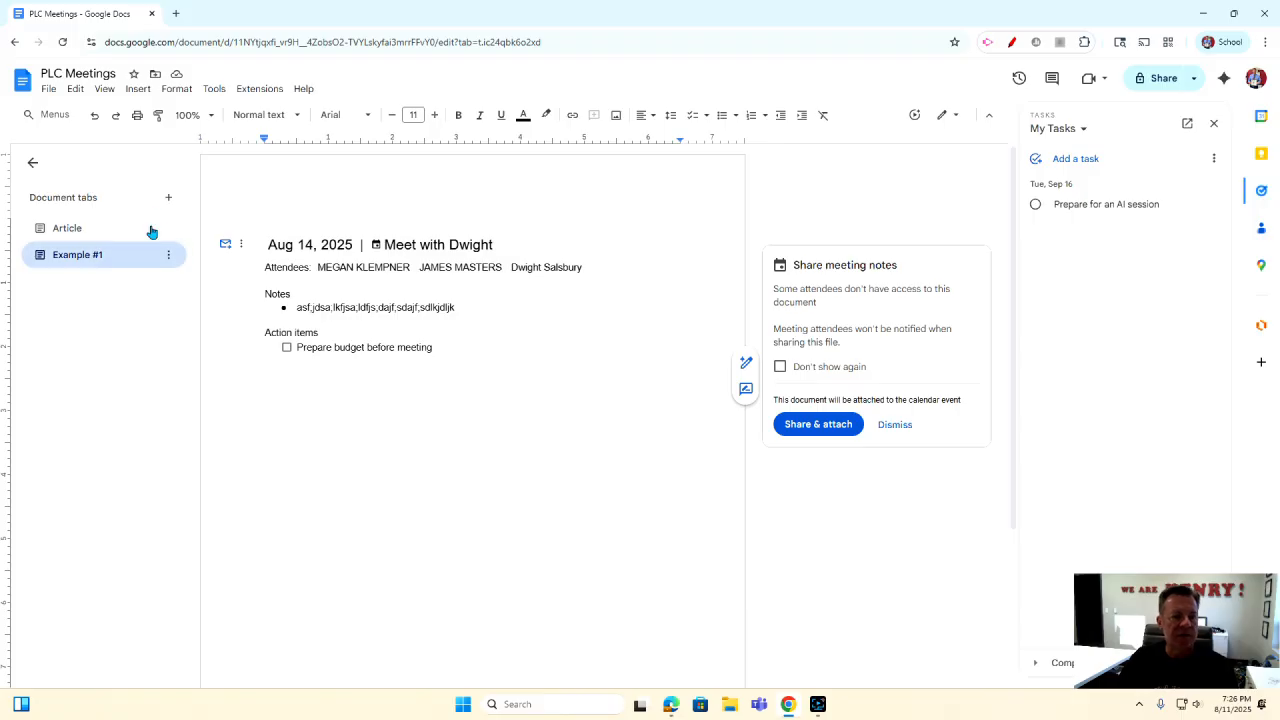
Create a new tab and rename it 'Example #2'.
click(168, 199)
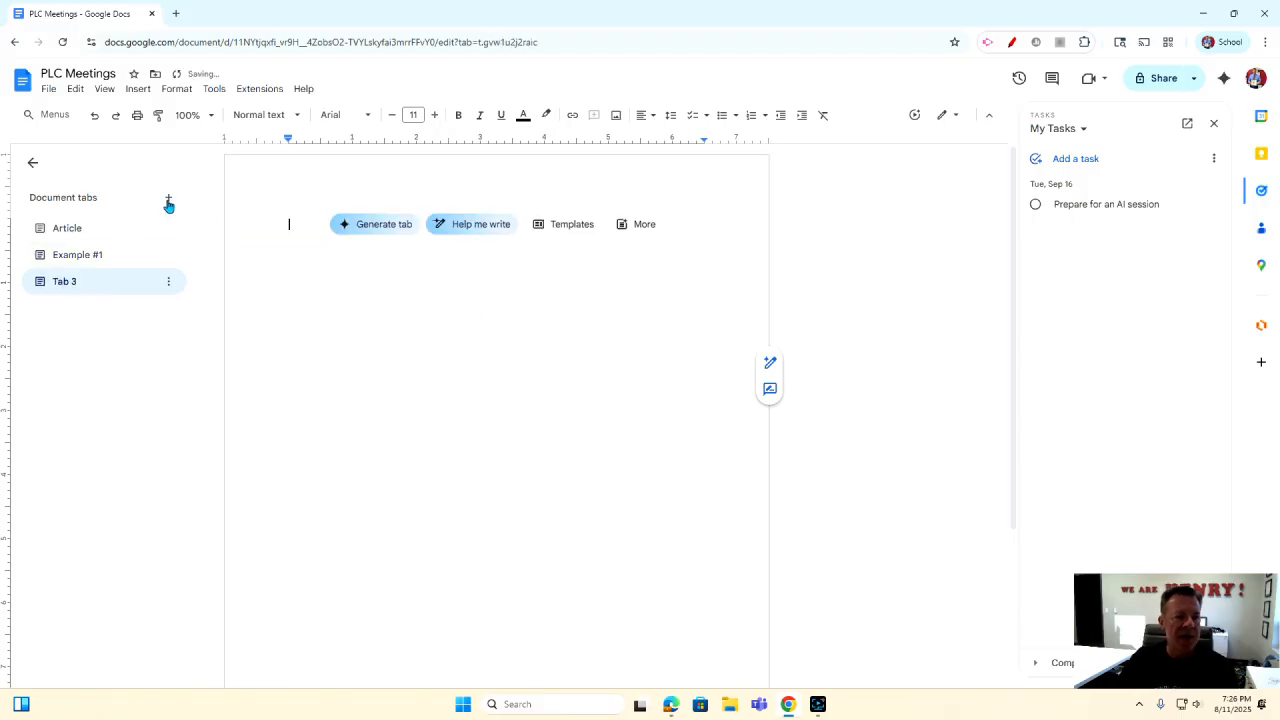
click(168, 282)
click(205, 367)
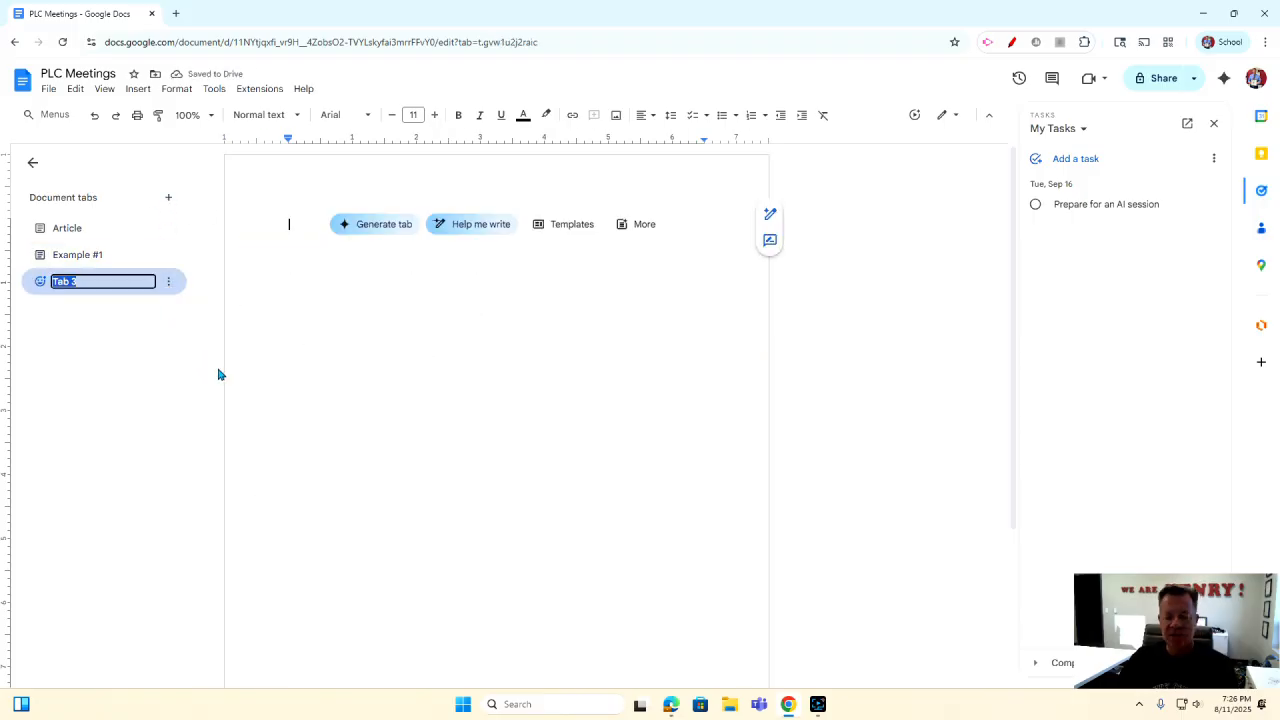
text(Example)
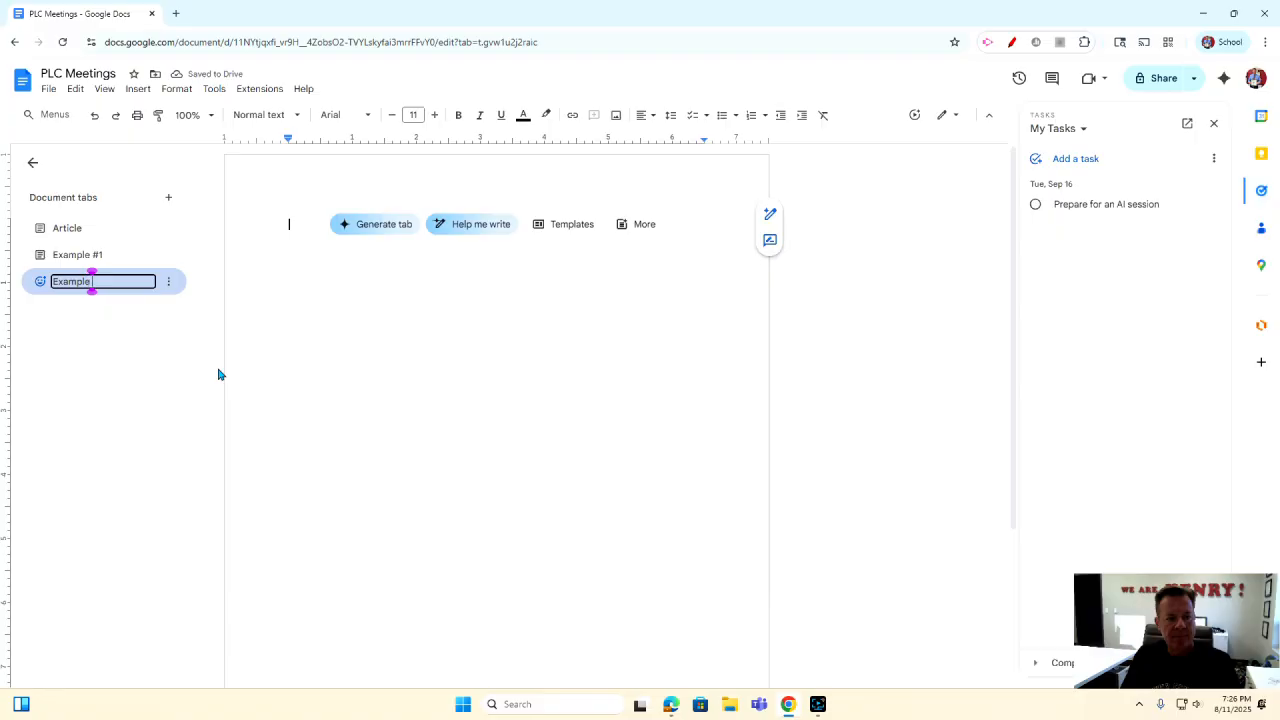
text( #2)
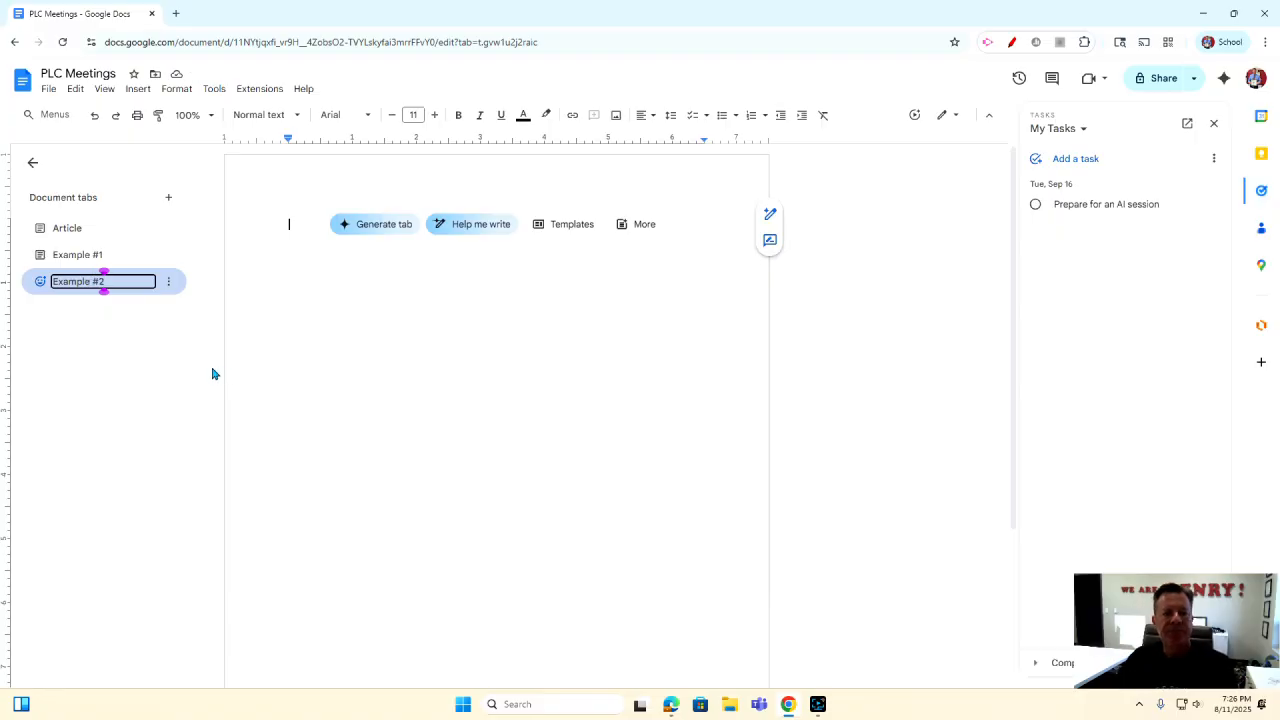
click(412, 386)
Insert an Email draft building block into the Example #2 tab.
click(137, 89)
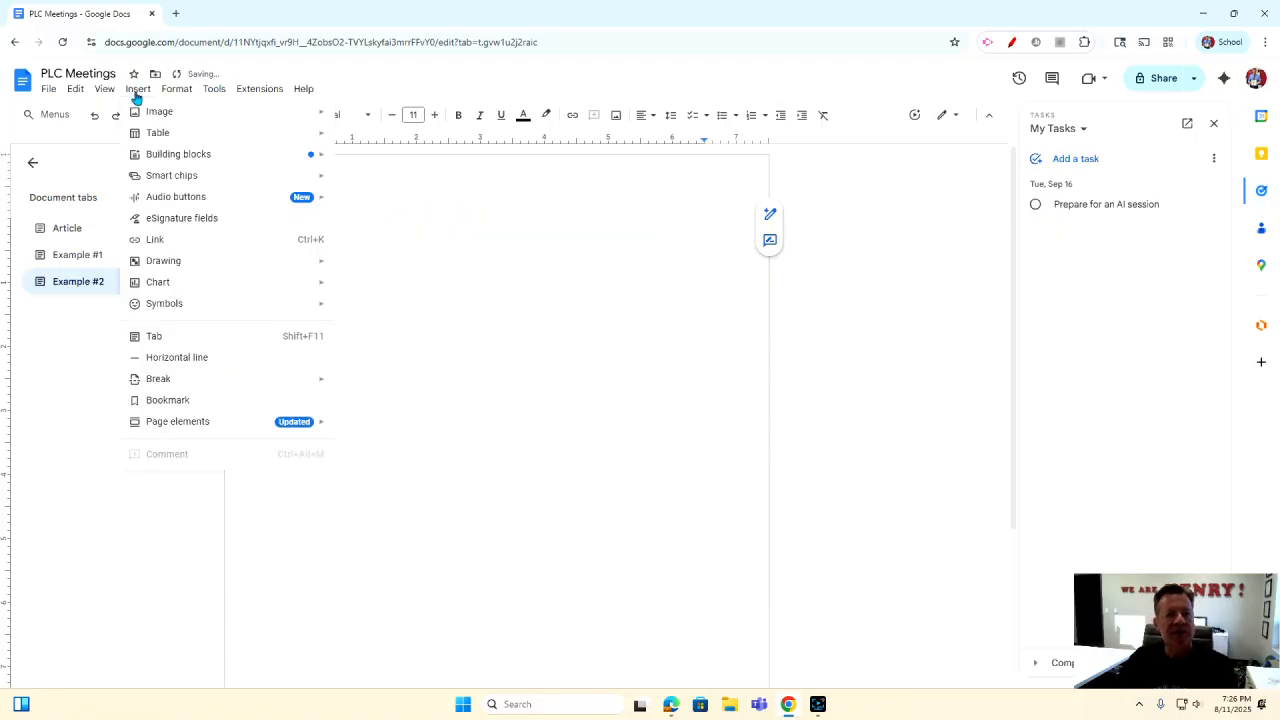
mouse_move(146, 155)
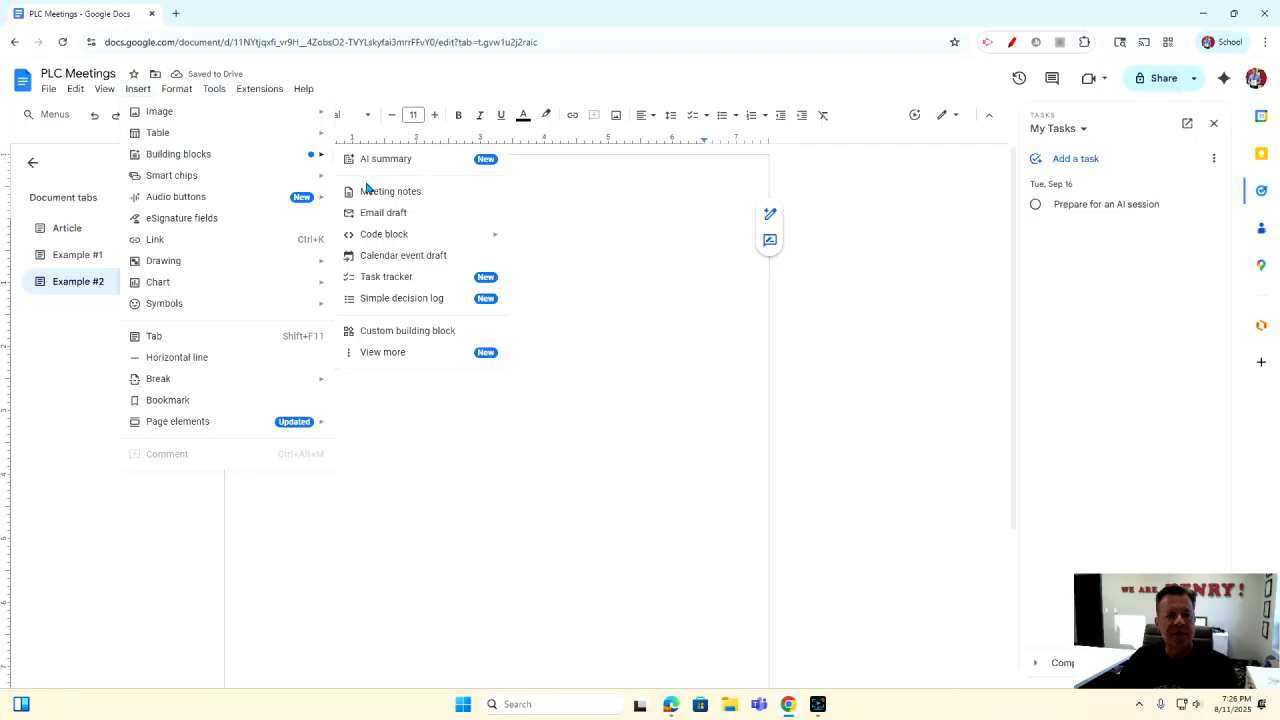
click(383, 214)
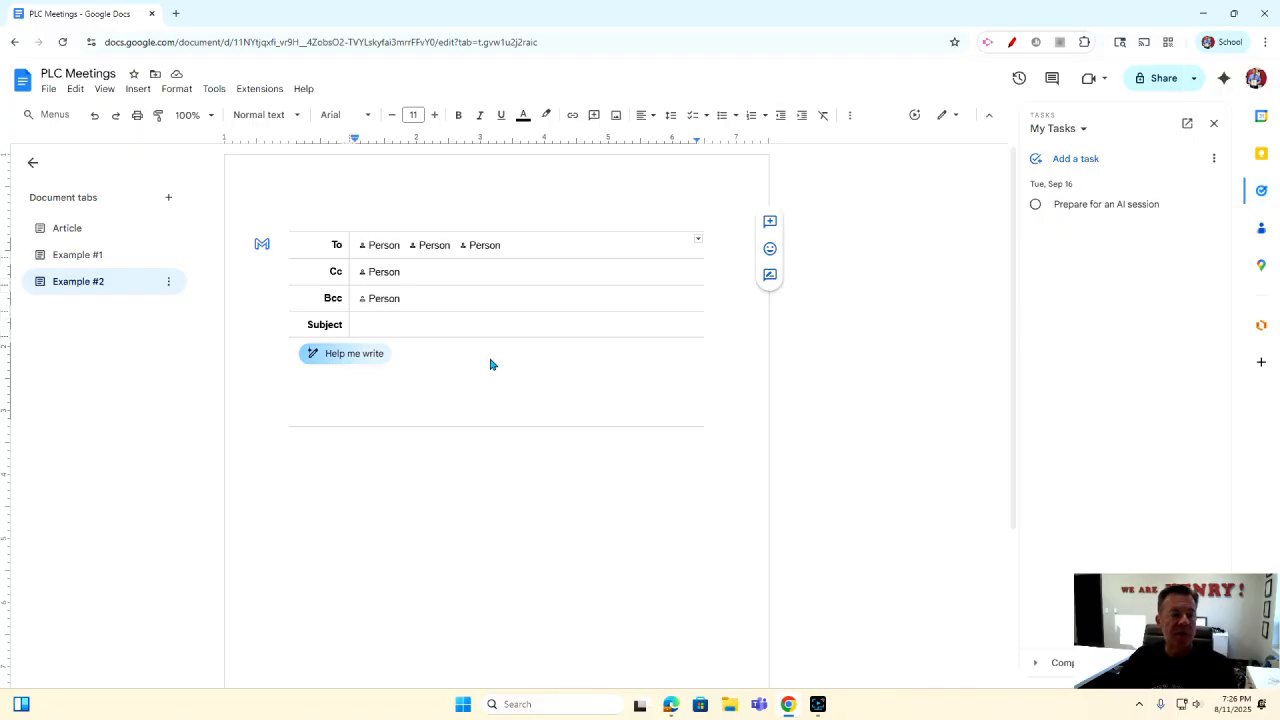
Add a colleague as the email draft's To recipient.
click(382, 271)
click(386, 246)
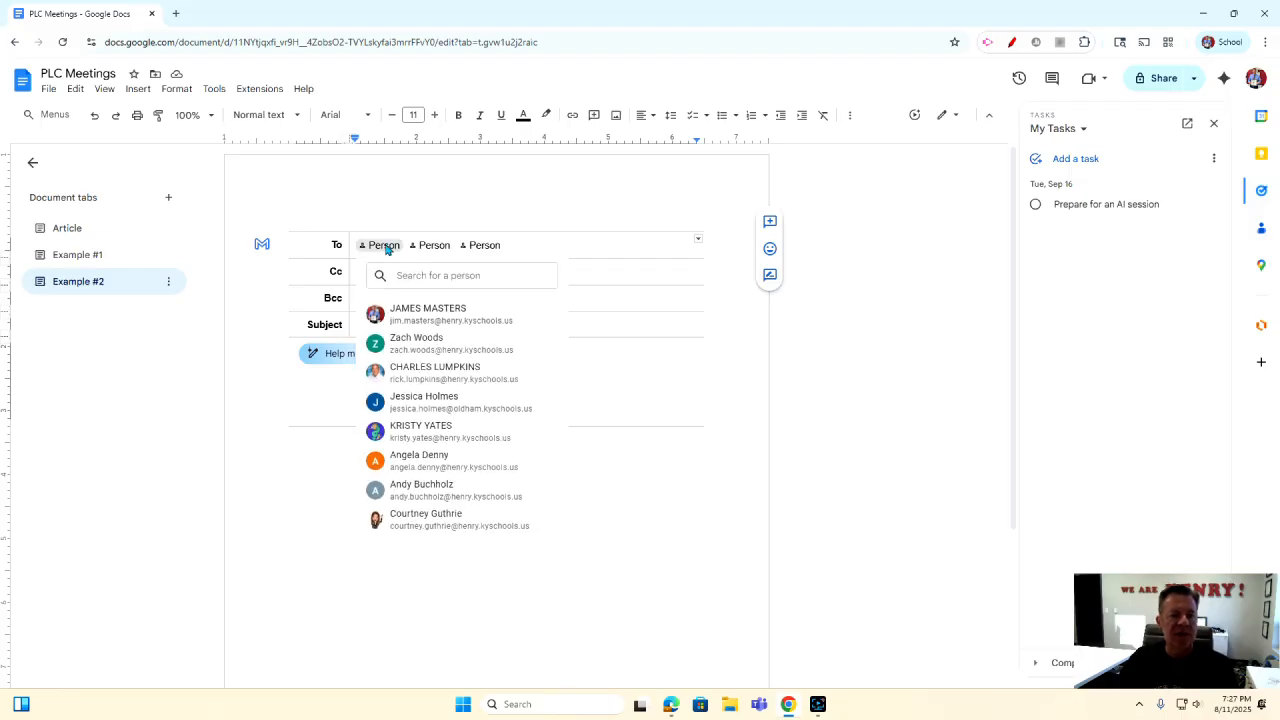
click(411, 334)
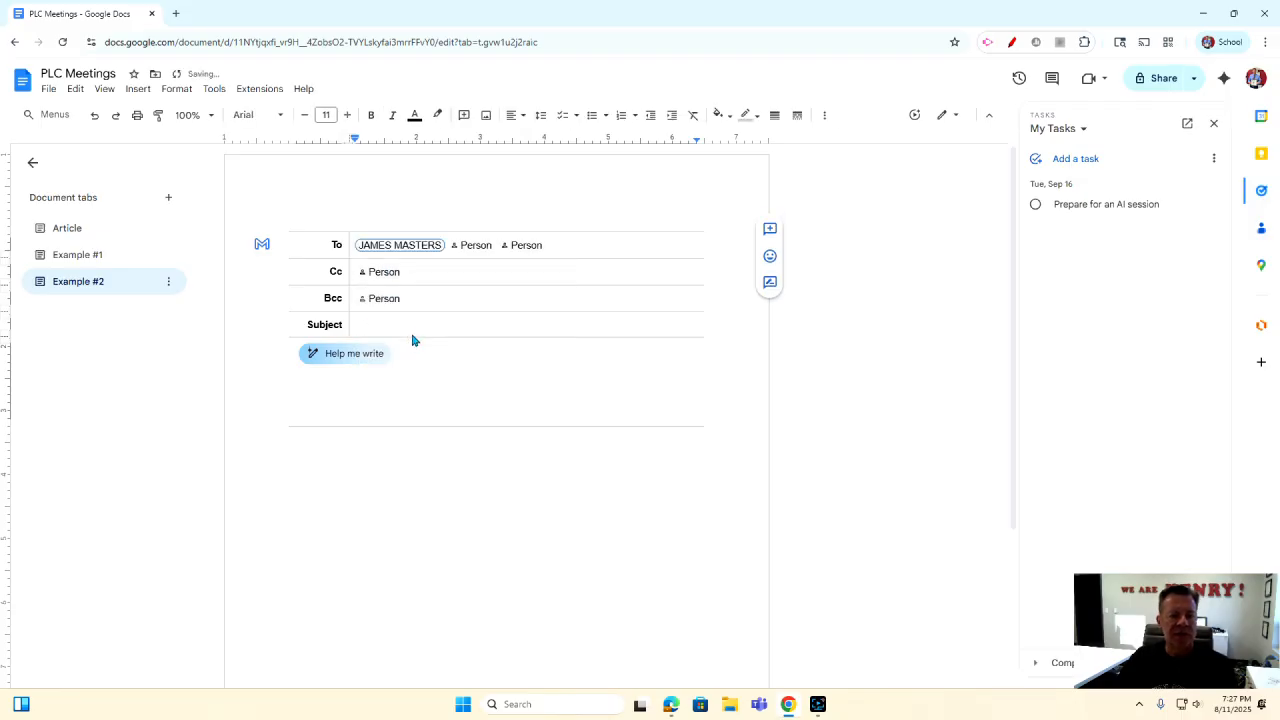
Enter the subject PLC and bring up the Help me write prompt for the body.
click(397, 330)
text(PLC)
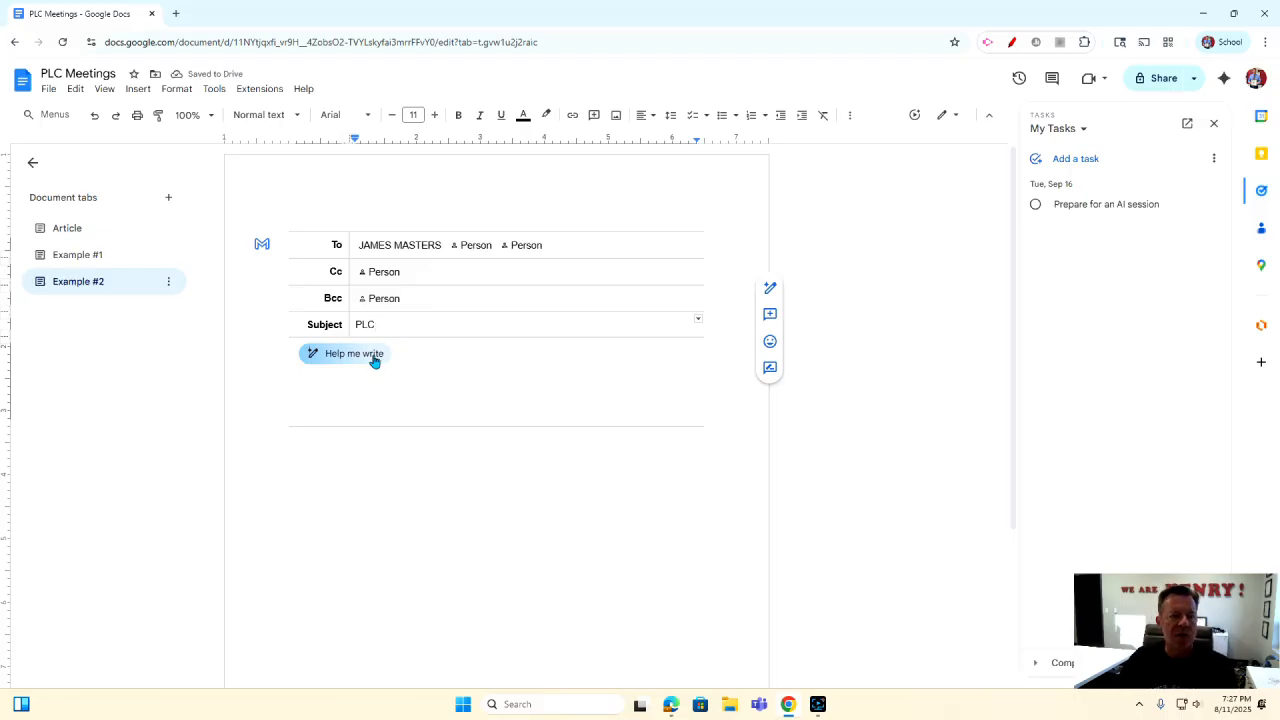
click(360, 354)
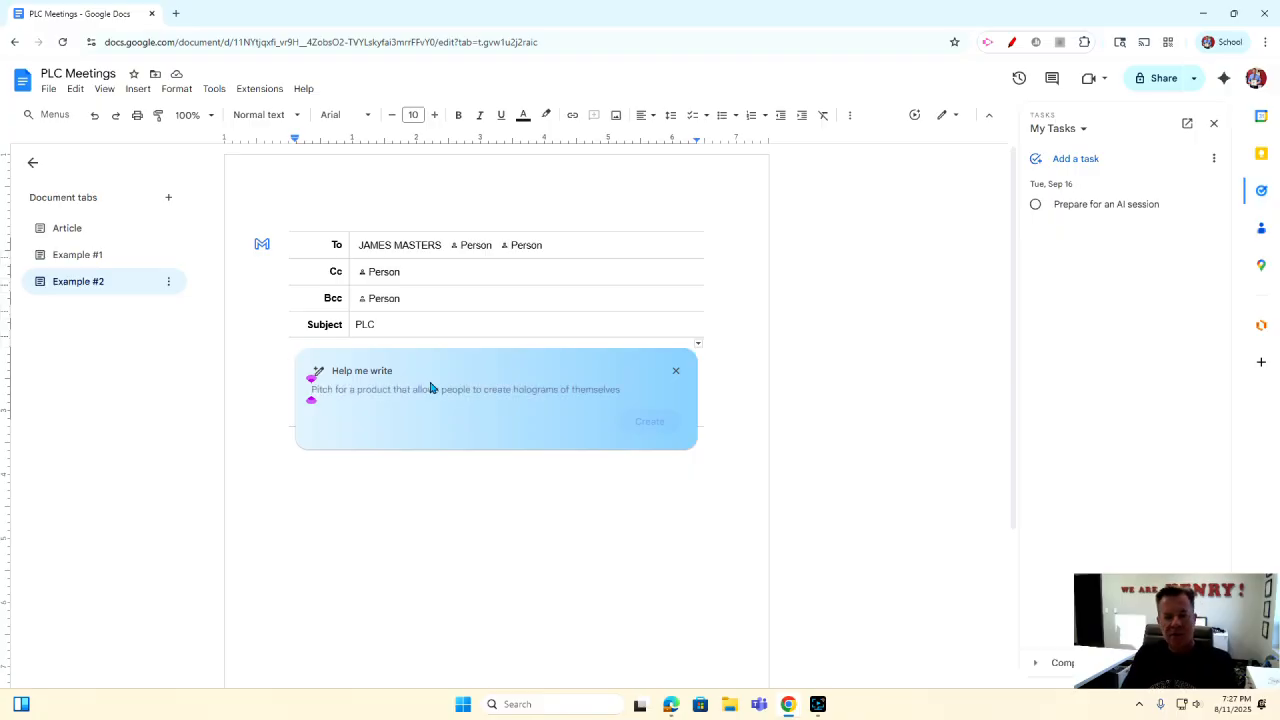
Have Gemini generate 'Create a welcome back to school email for all district staff'.
text(Create a welcome back to school email for all district staff)
key(BackSpace)
click(650, 422)
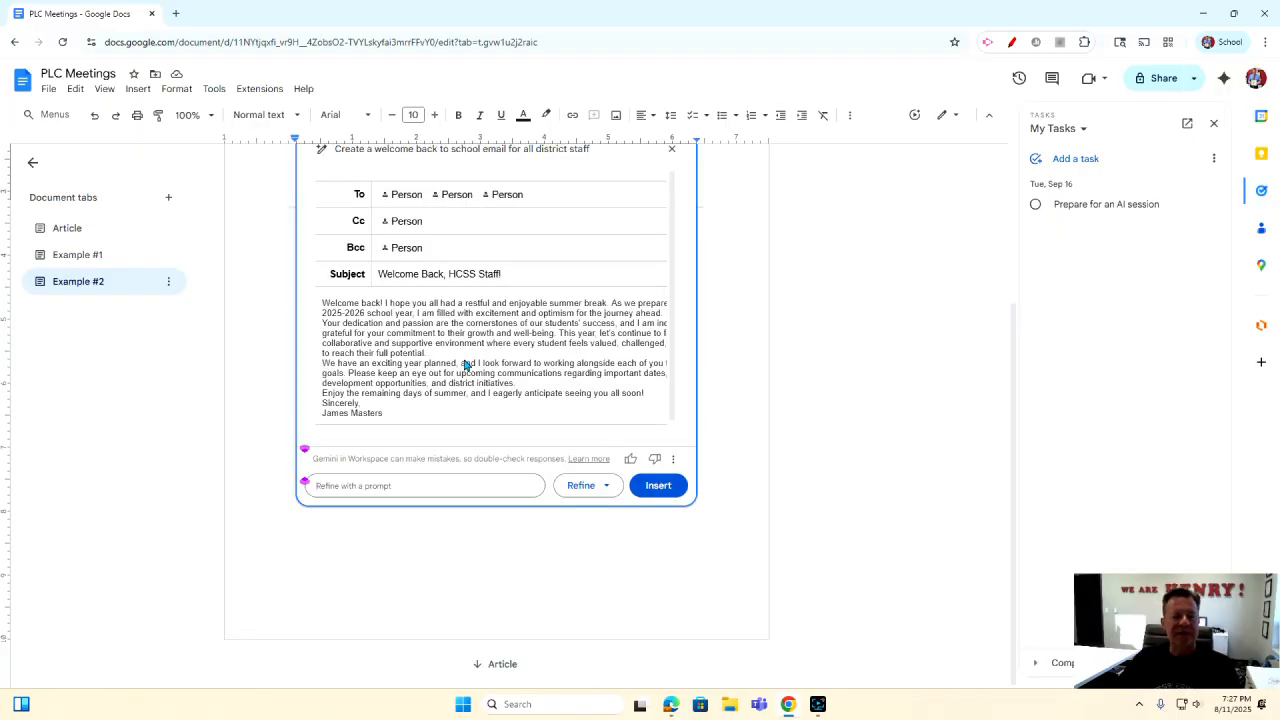
Refine the generated email to be shorter and more casual, insert it, and add a blank line after it.
click(586, 486)
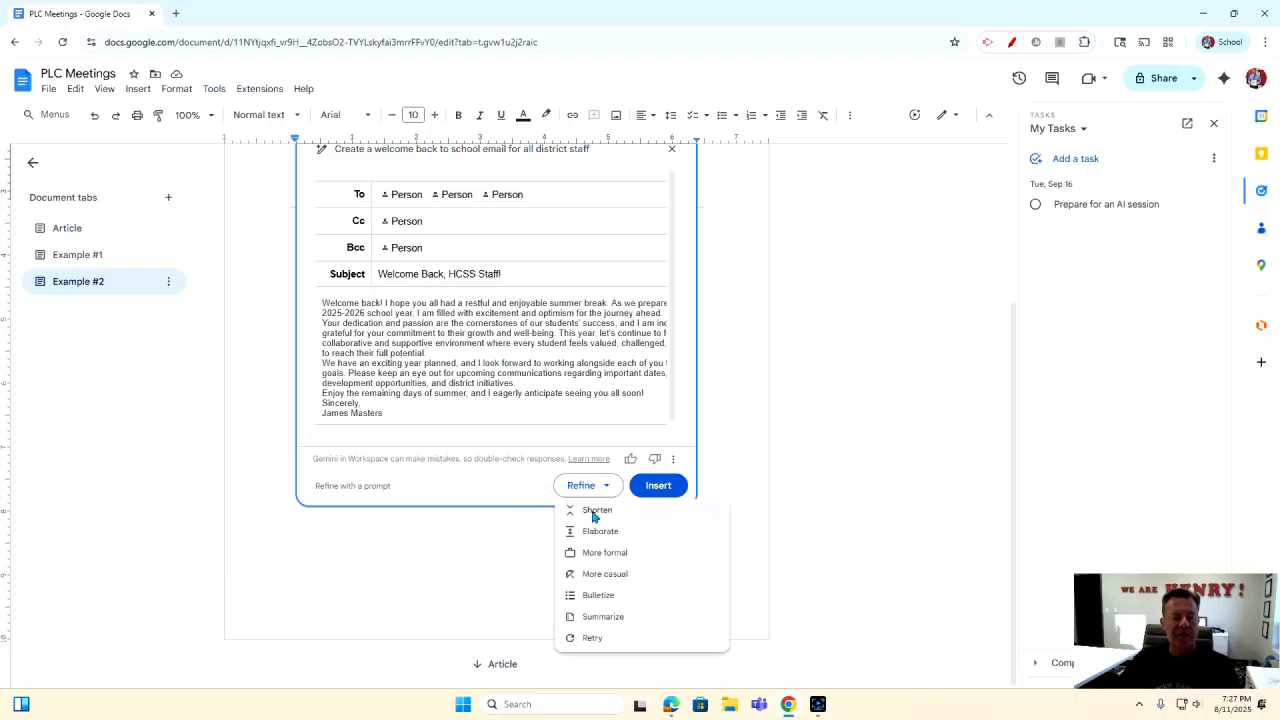
click(593, 511)
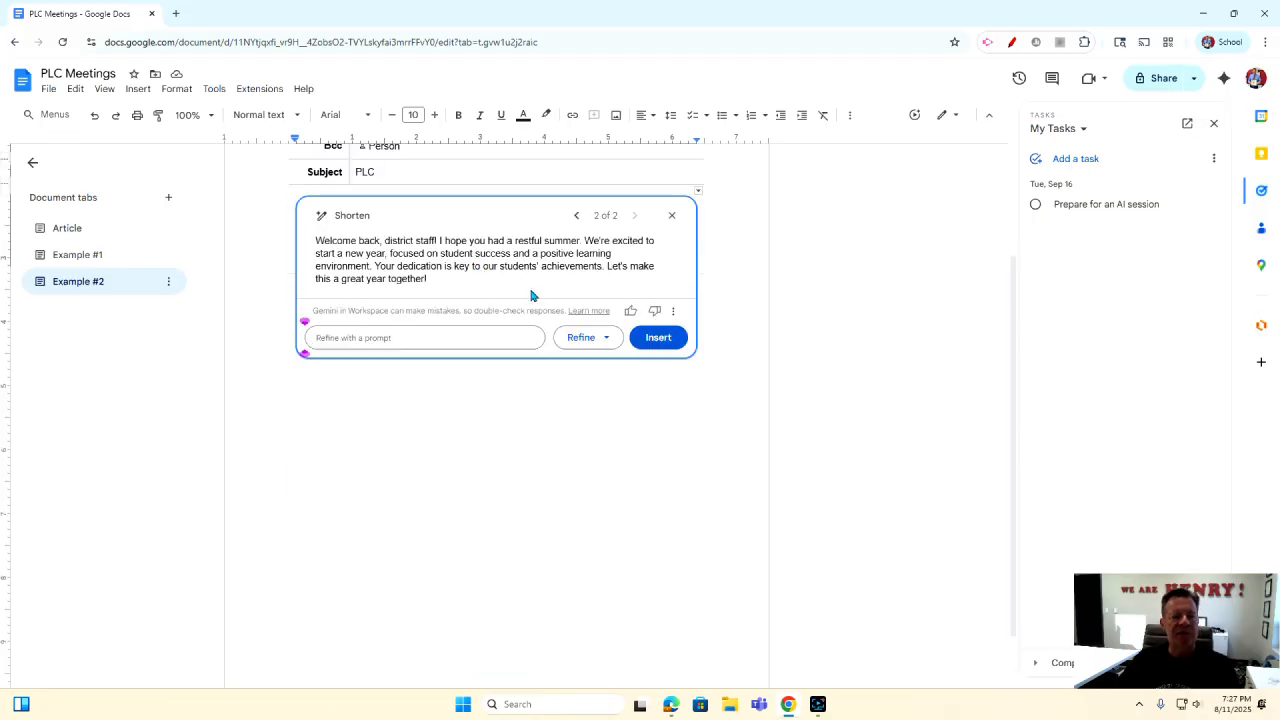
click(606, 339)
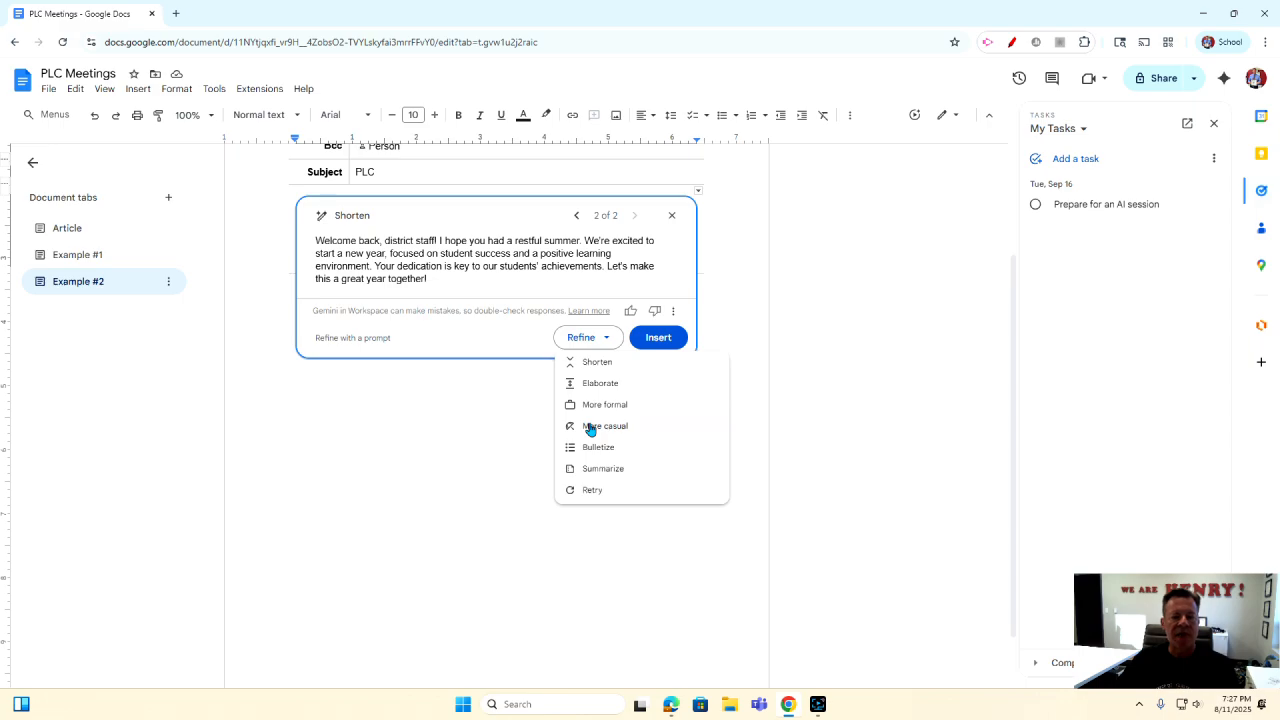
click(590, 429)
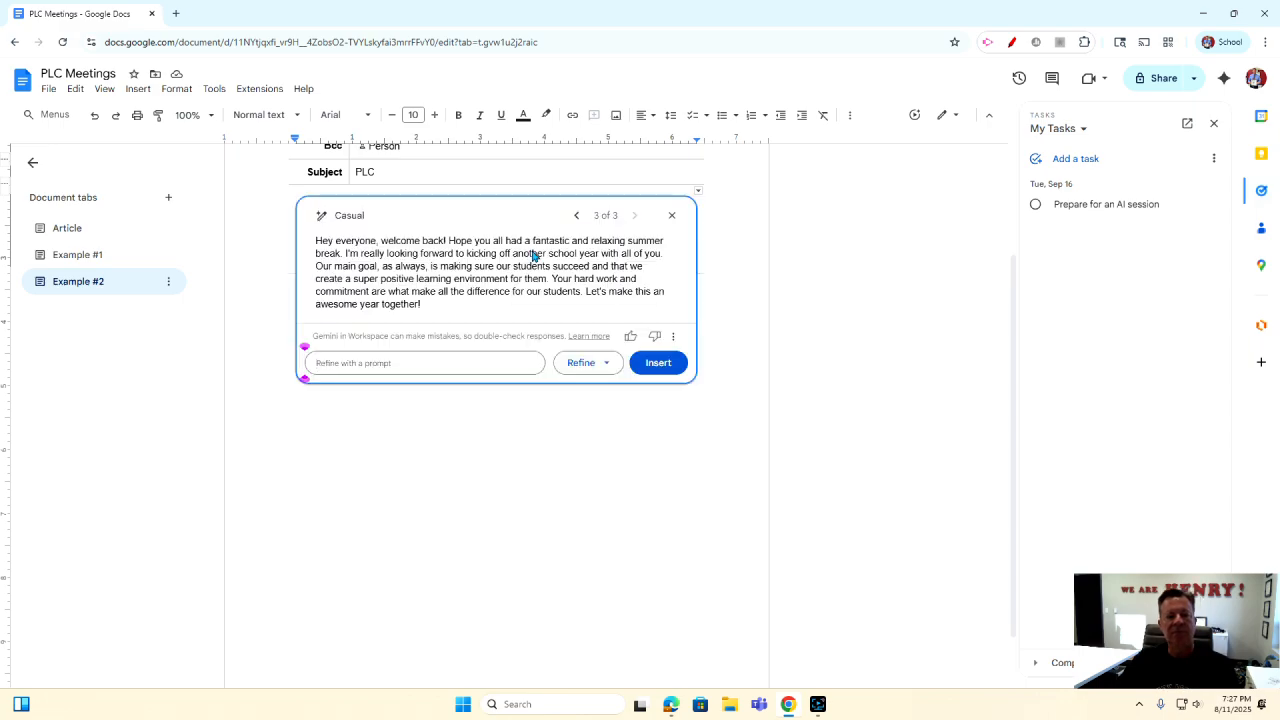
click(657, 364)
scroll(500, 334, up, 2)
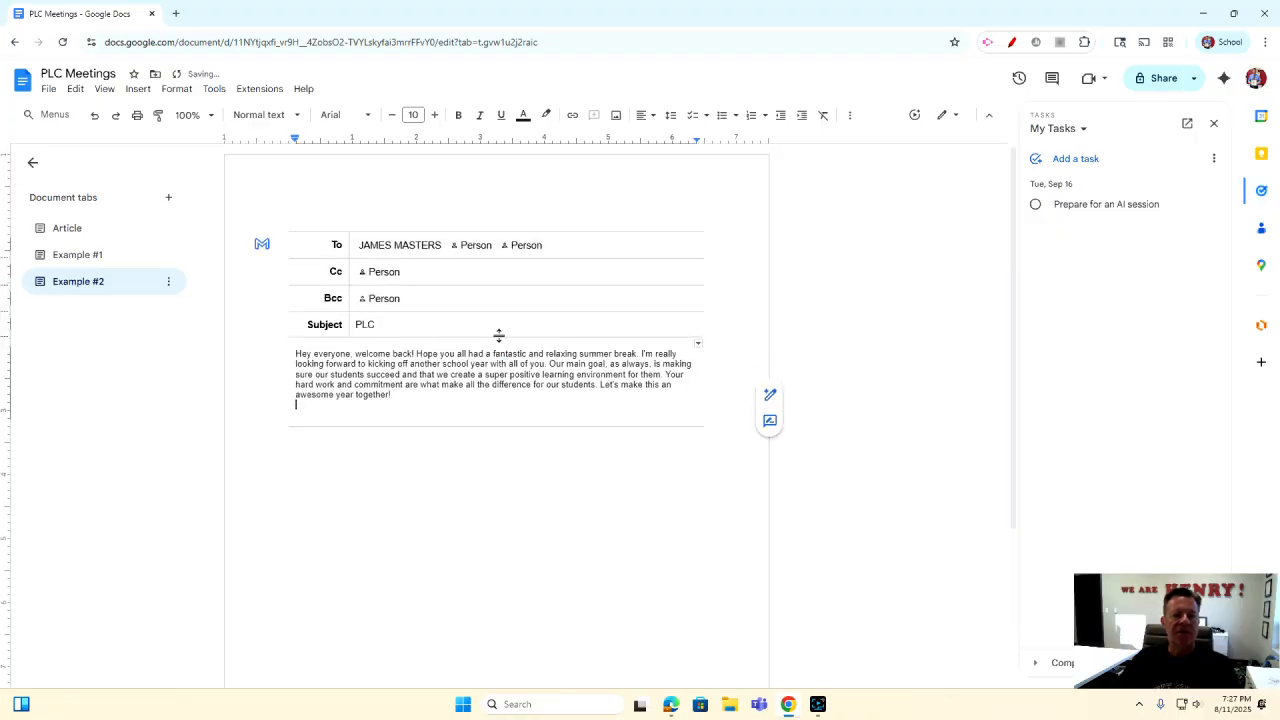
key(Return)
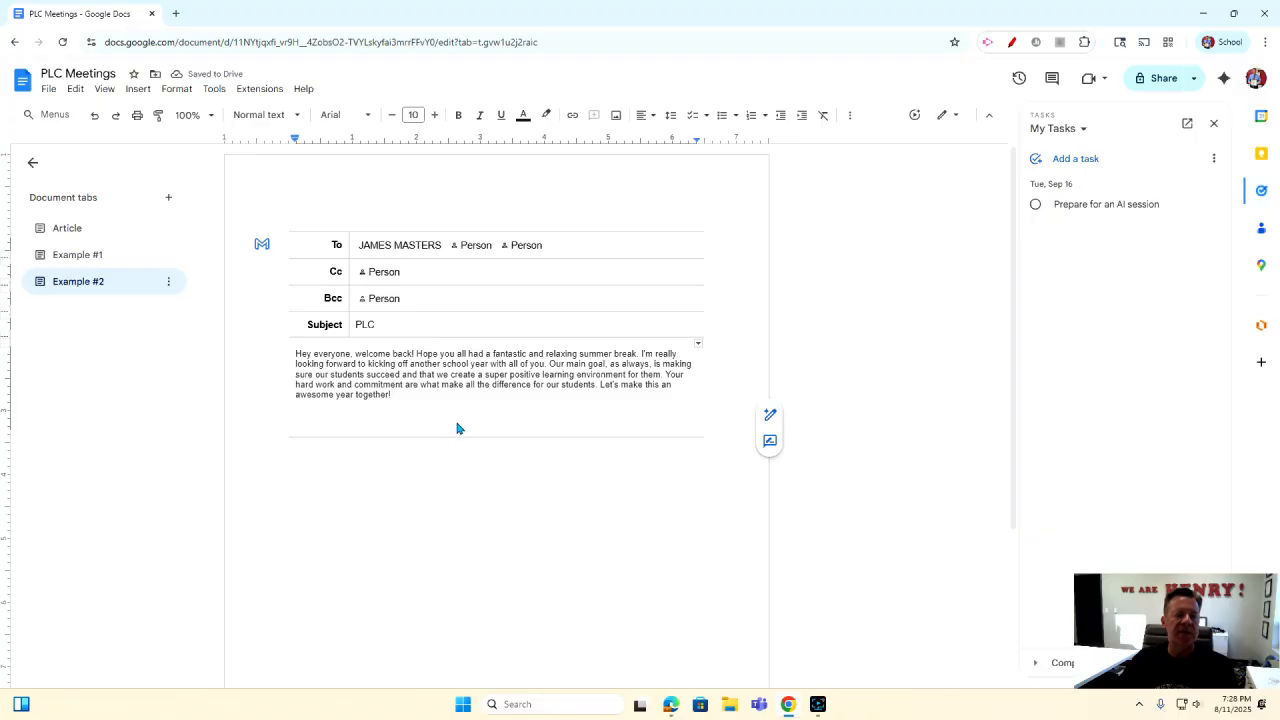
click(261, 247)
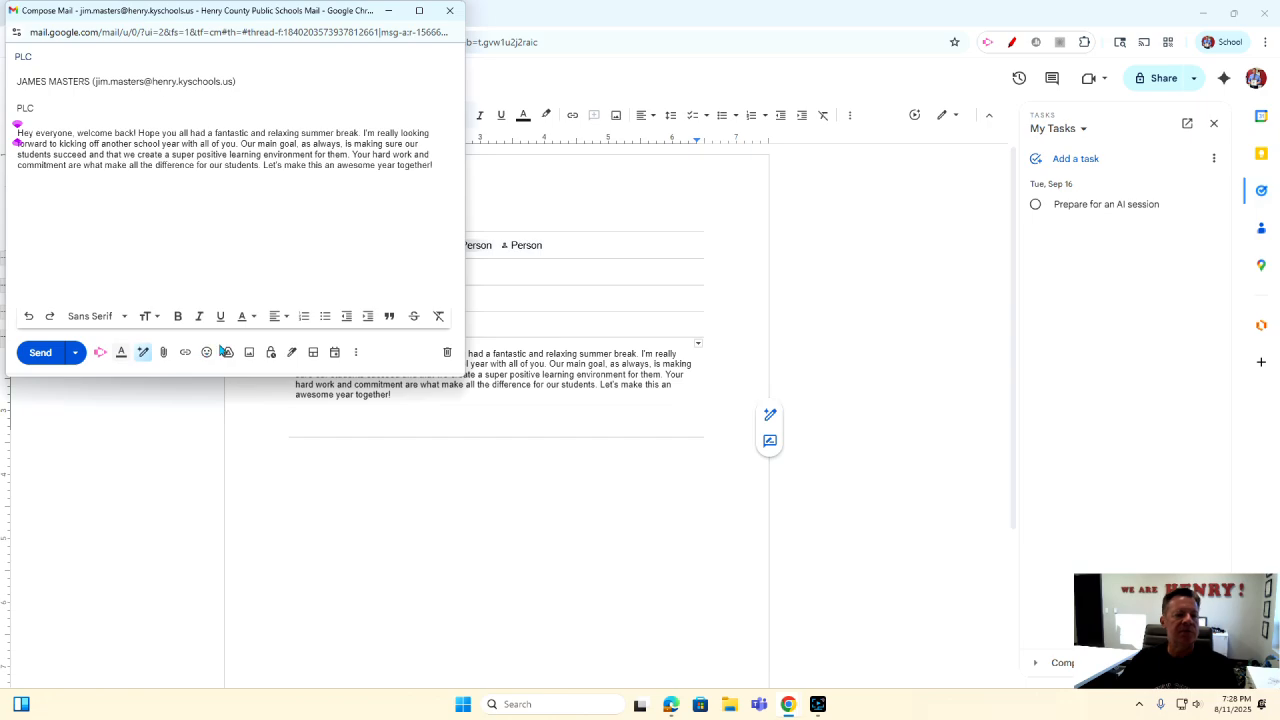
click(447, 353)
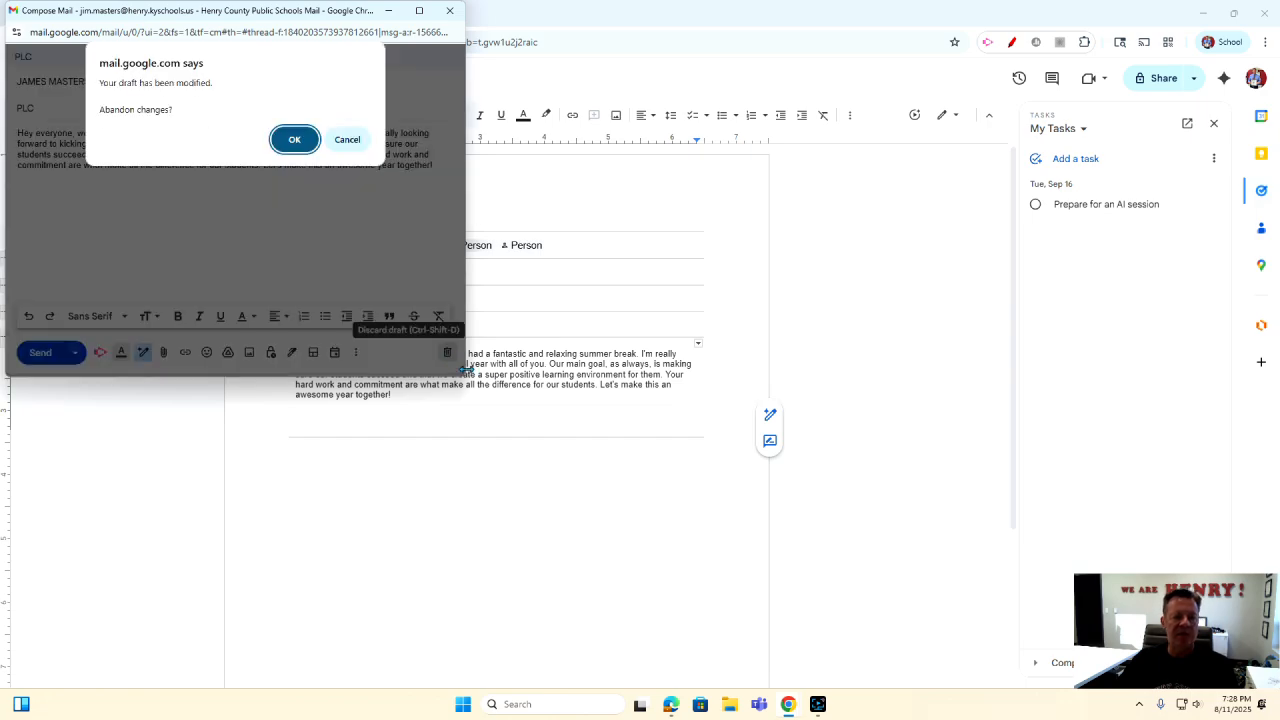
click(294, 139)
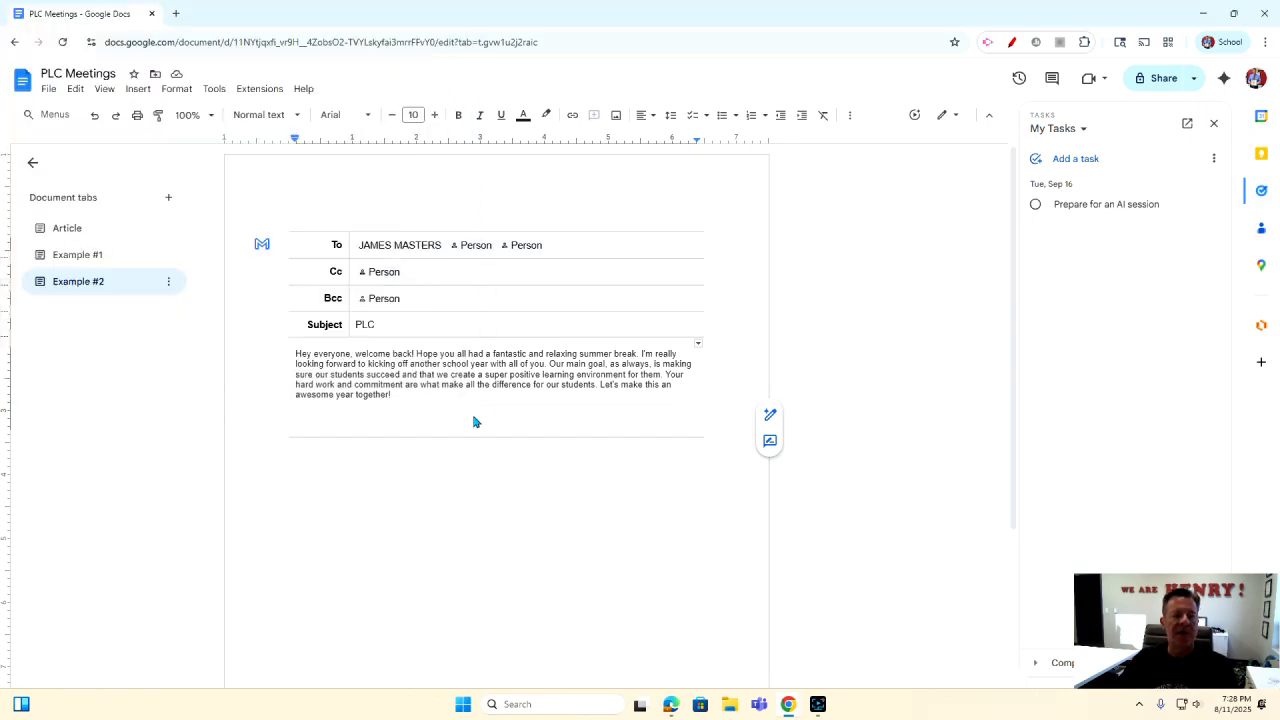
Create a new Tab 4 and rename it 'Example #3'.
click(167, 200)
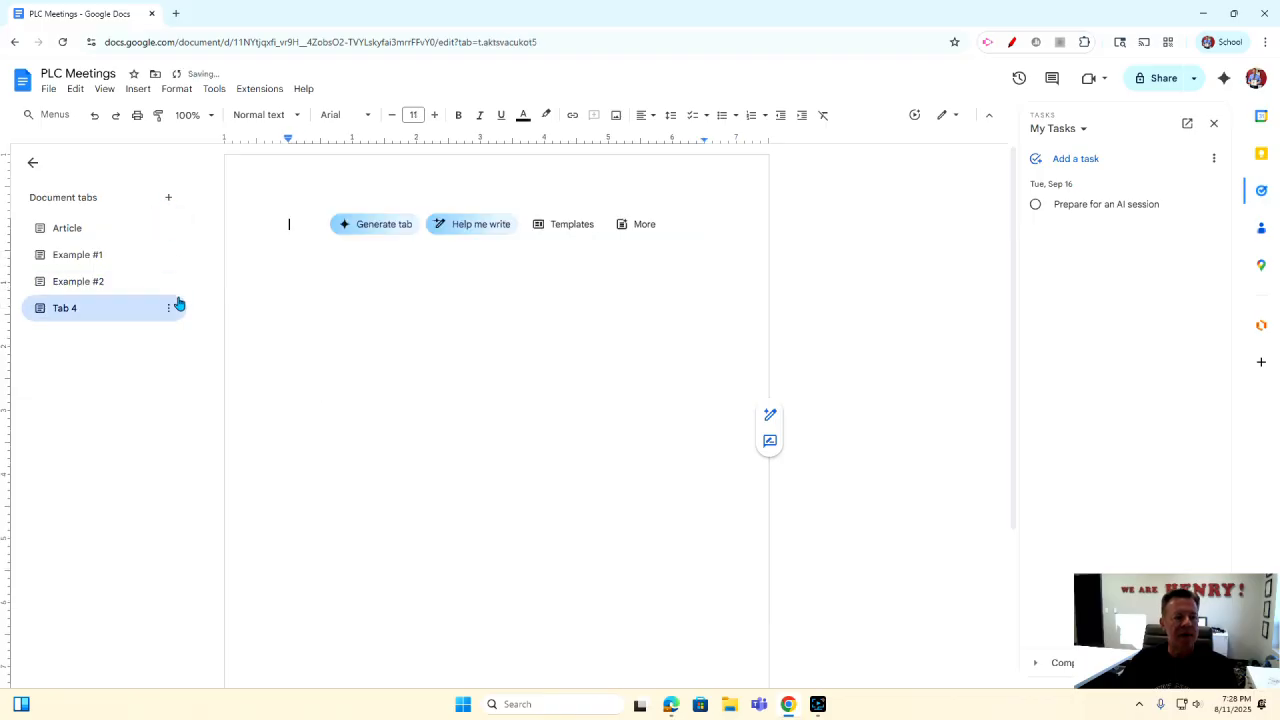
click(170, 307)
click(204, 395)
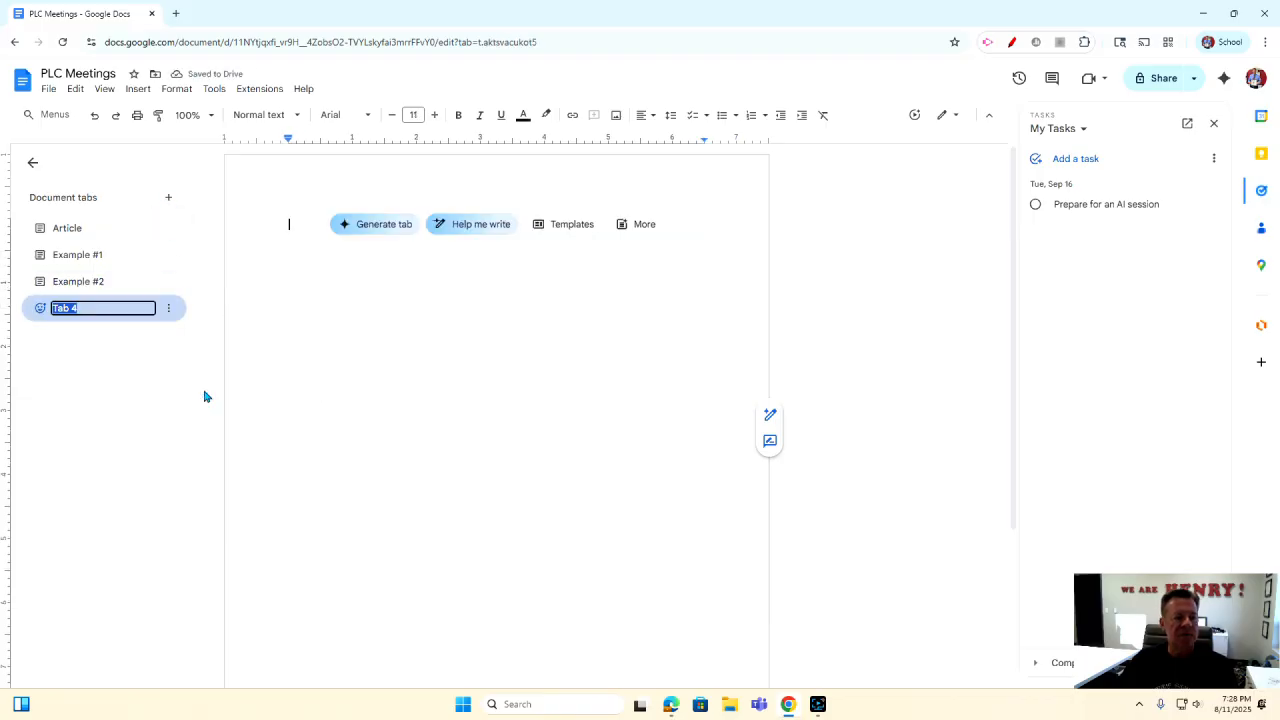
text(Exa)
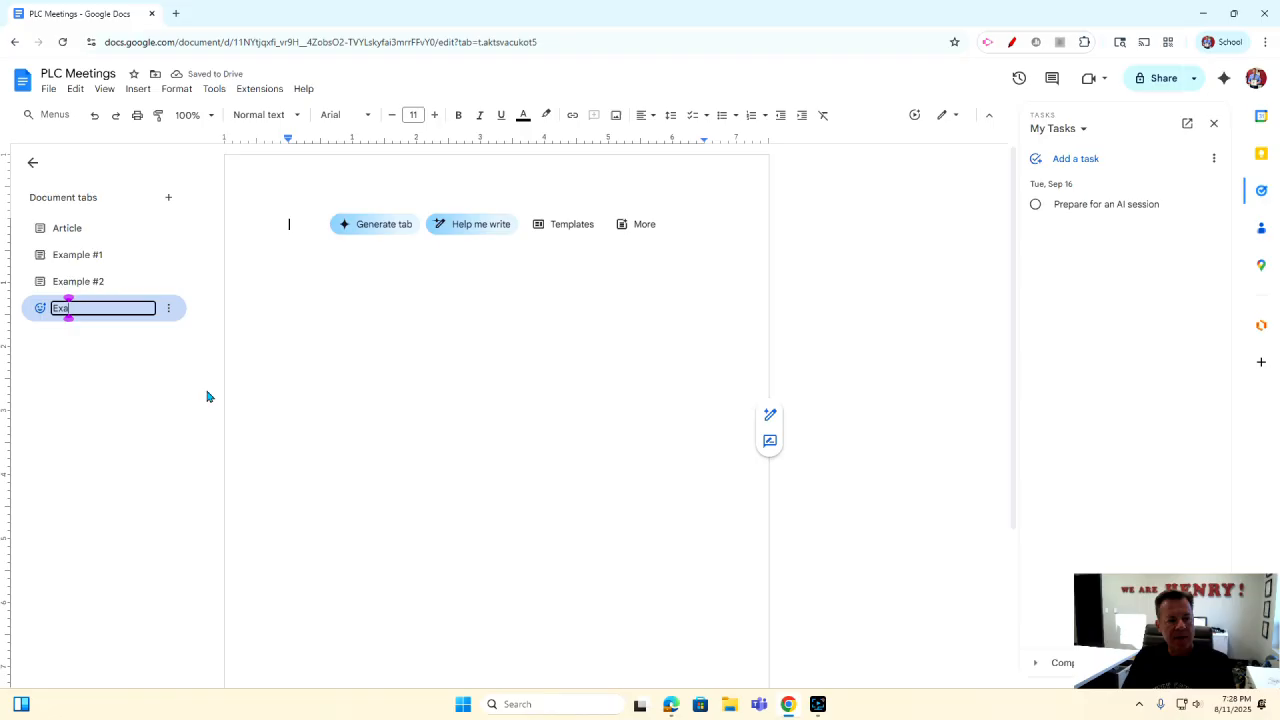
text(mple #3)
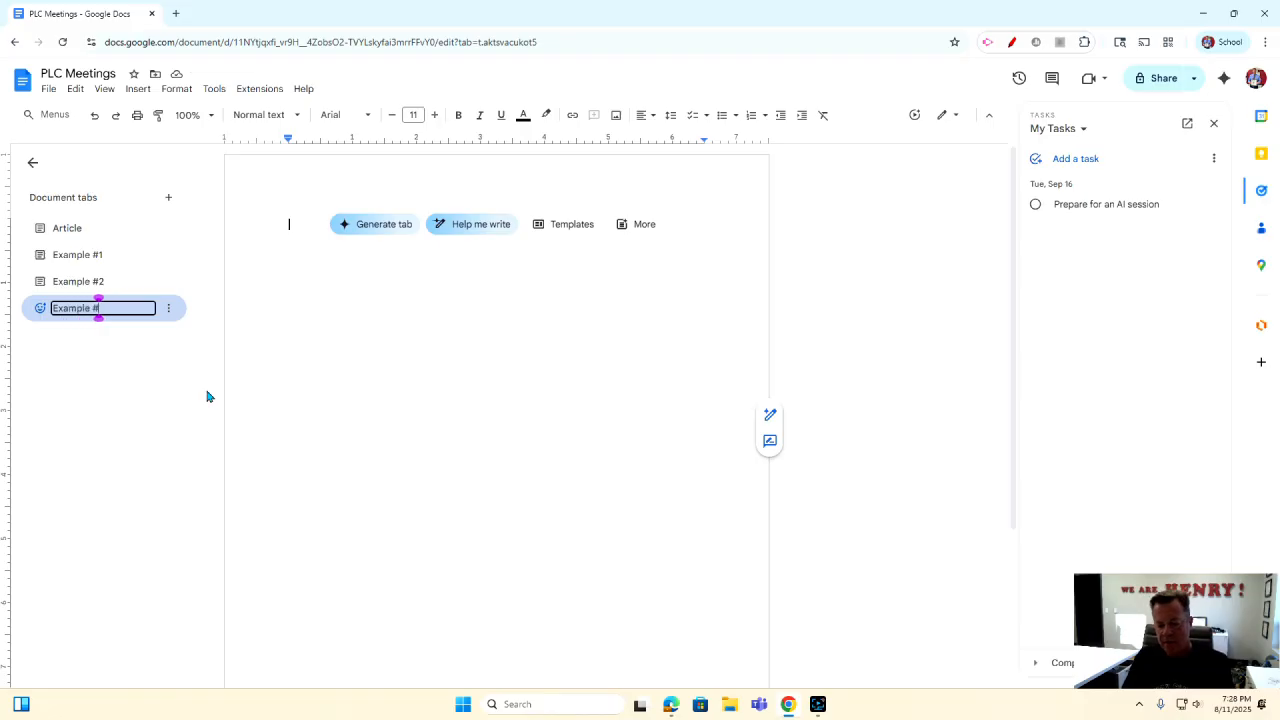
key(BackSpace)
text(3)
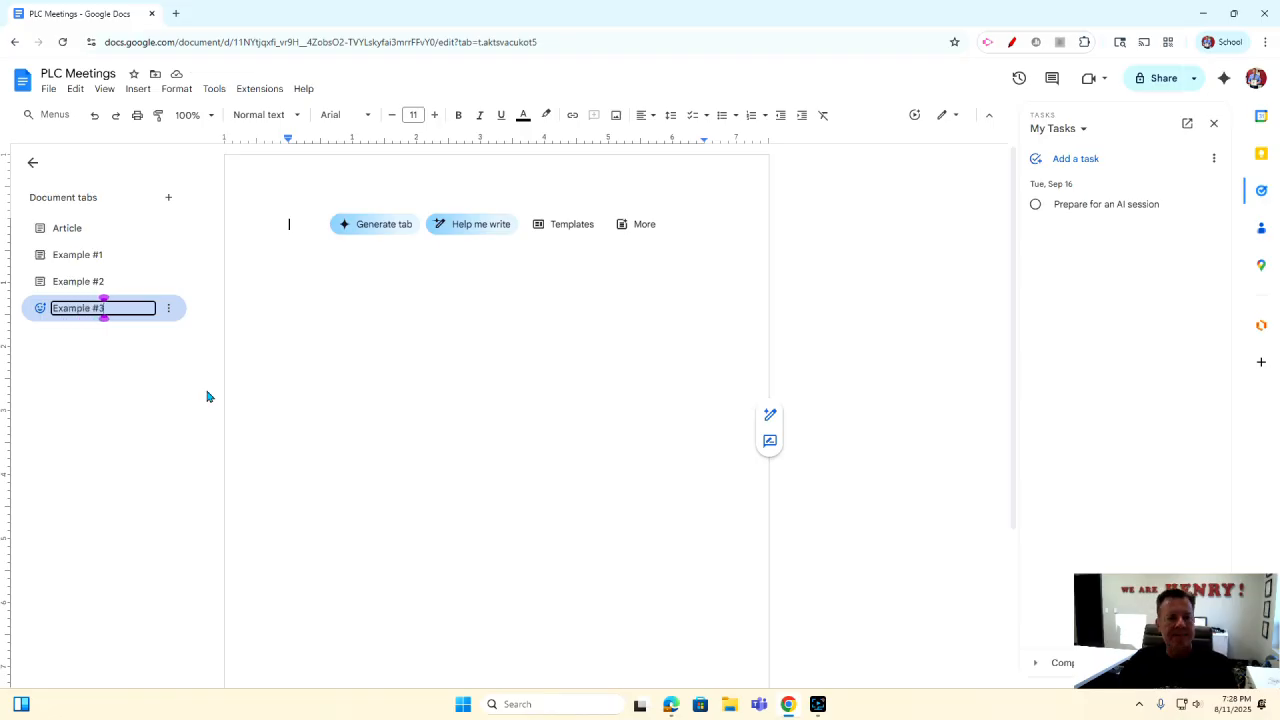
key(Return)
Insert a Calendar event draft building block into the Example #3 tab.
click(140, 90)
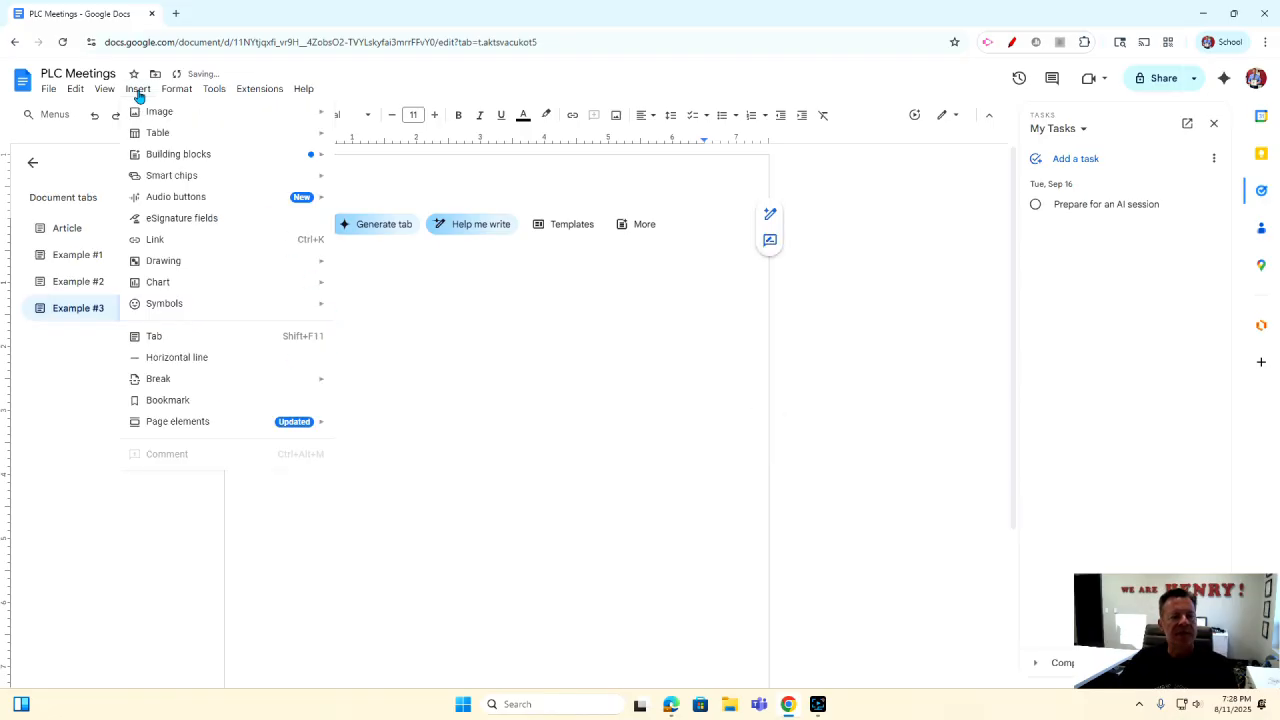
mouse_move(152, 156)
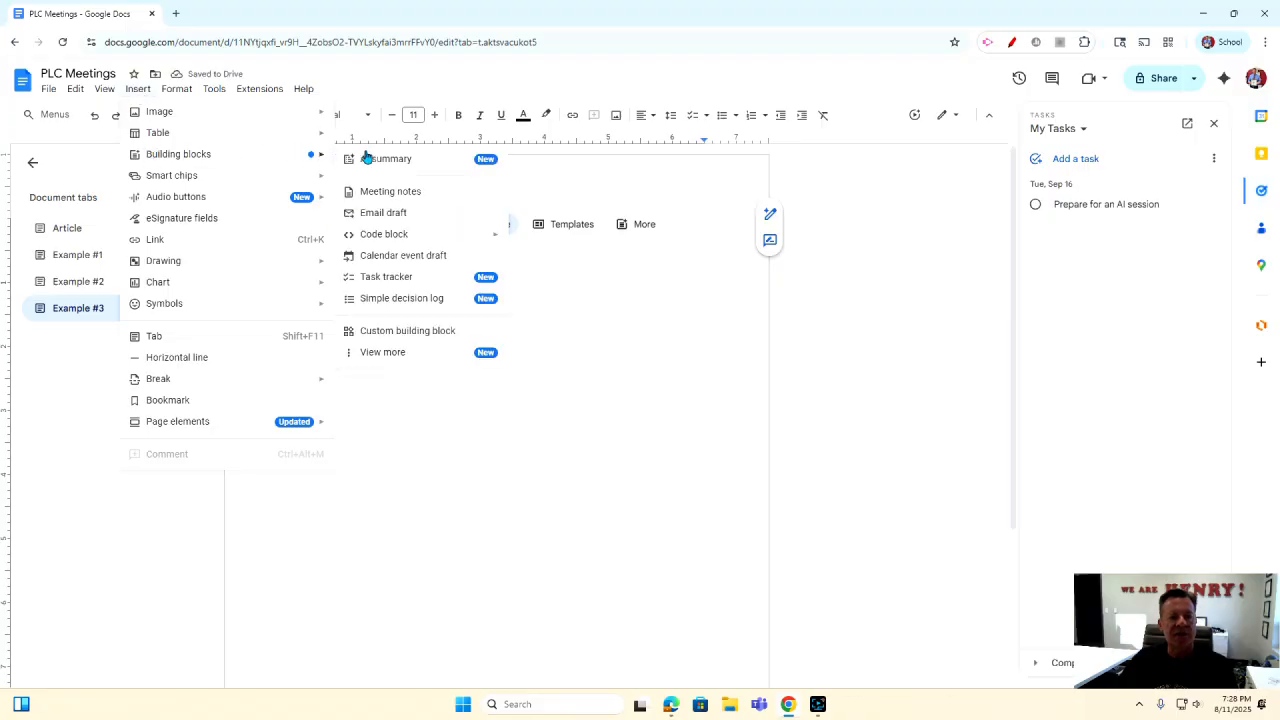
click(414, 258)
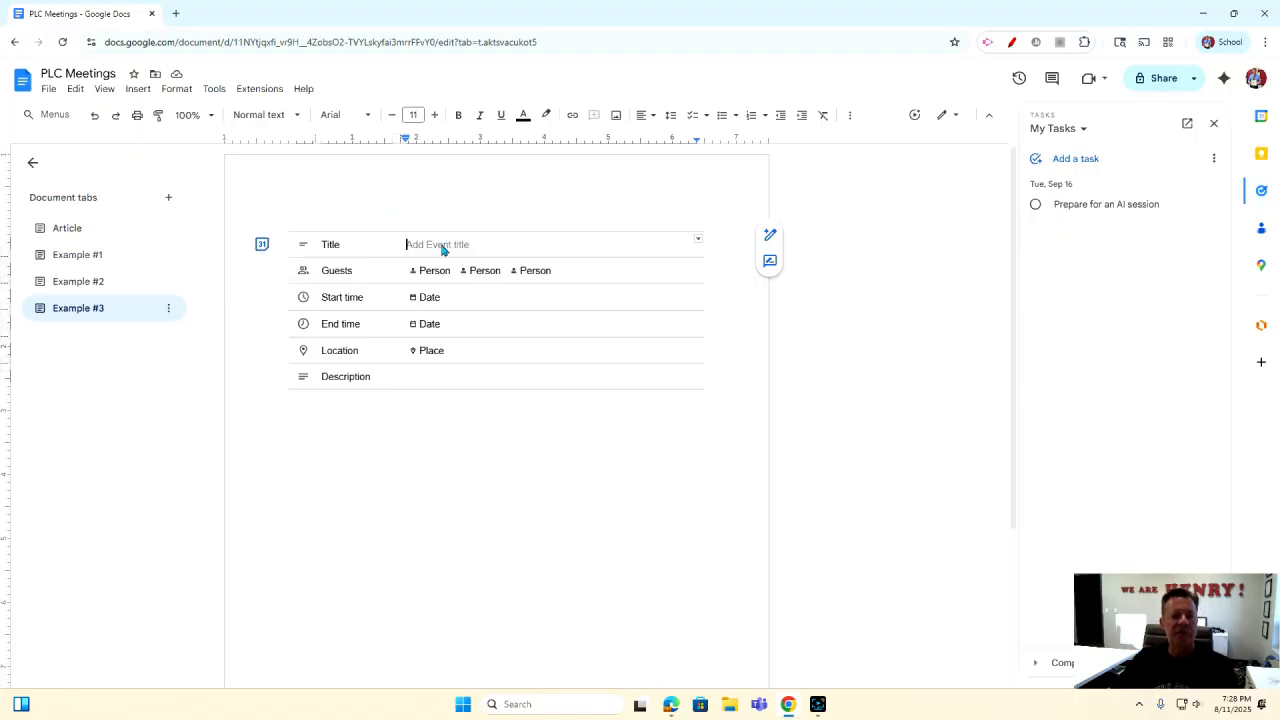
Title the event PLC and add two colleagues as guests.
click(465, 410)
click(440, 249)
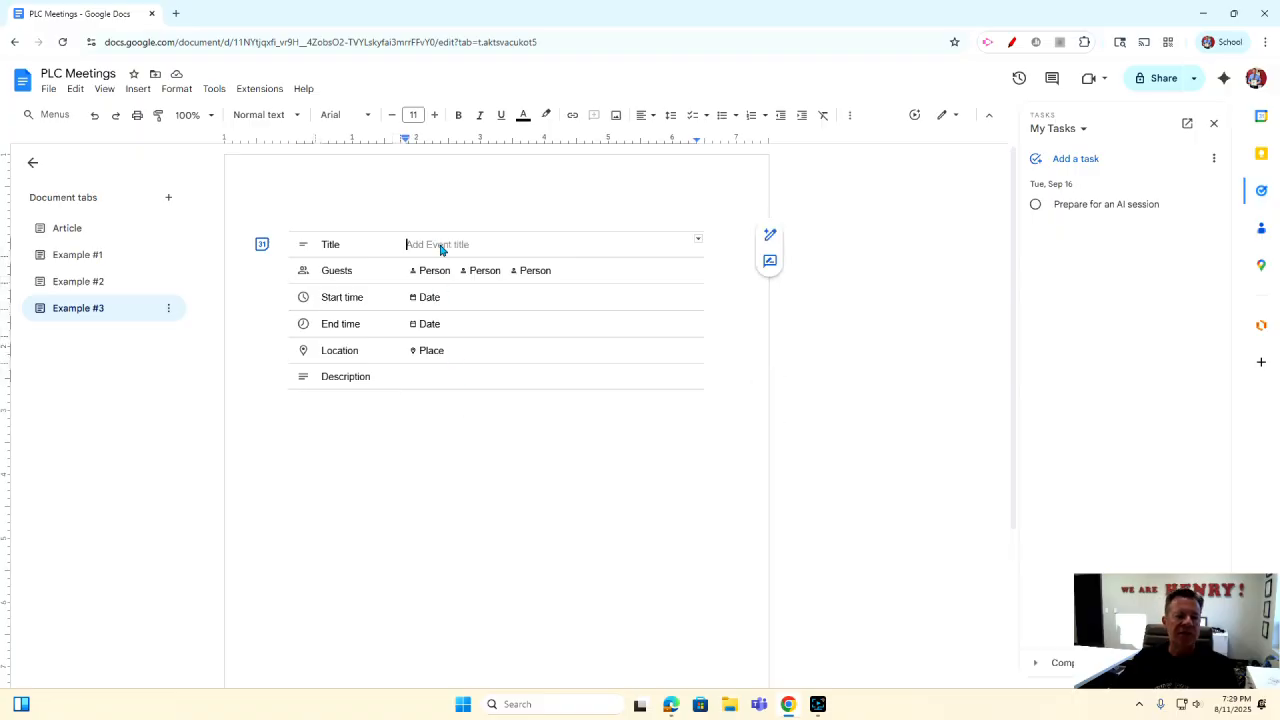
text(PLC)
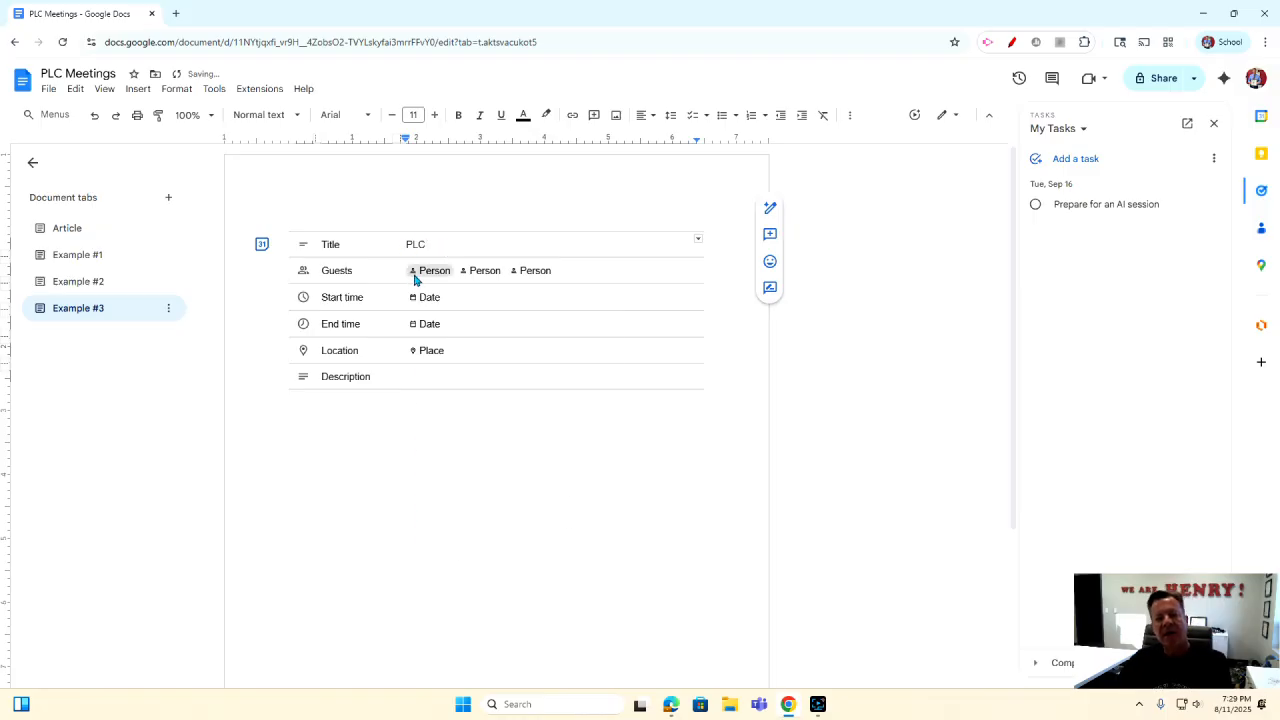
click(416, 276)
click(433, 279)
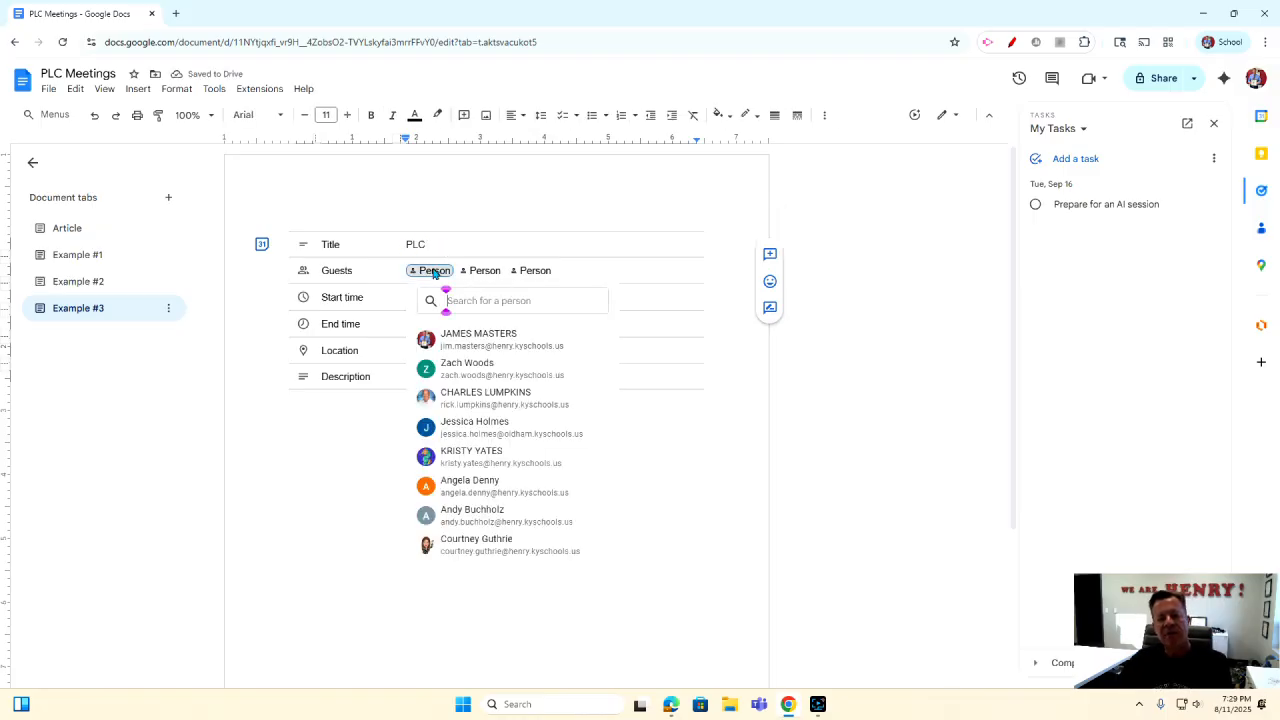
click(493, 331)
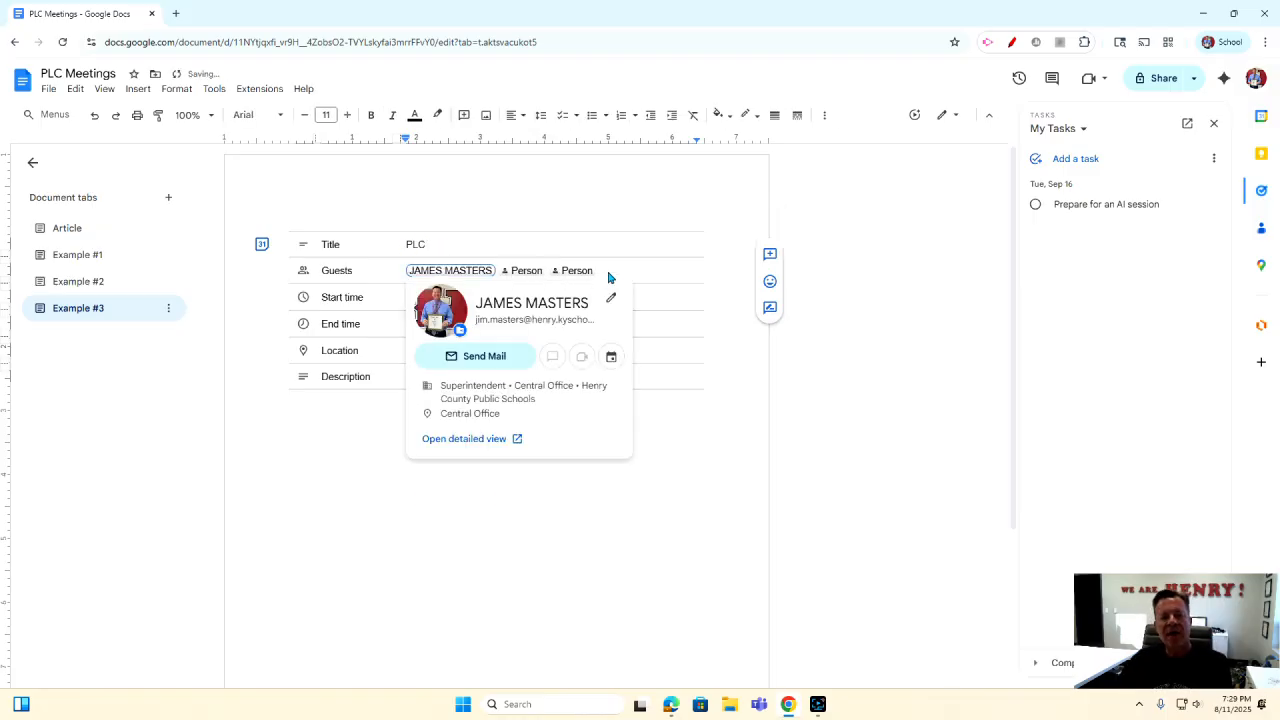
click(571, 271)
click(570, 272)
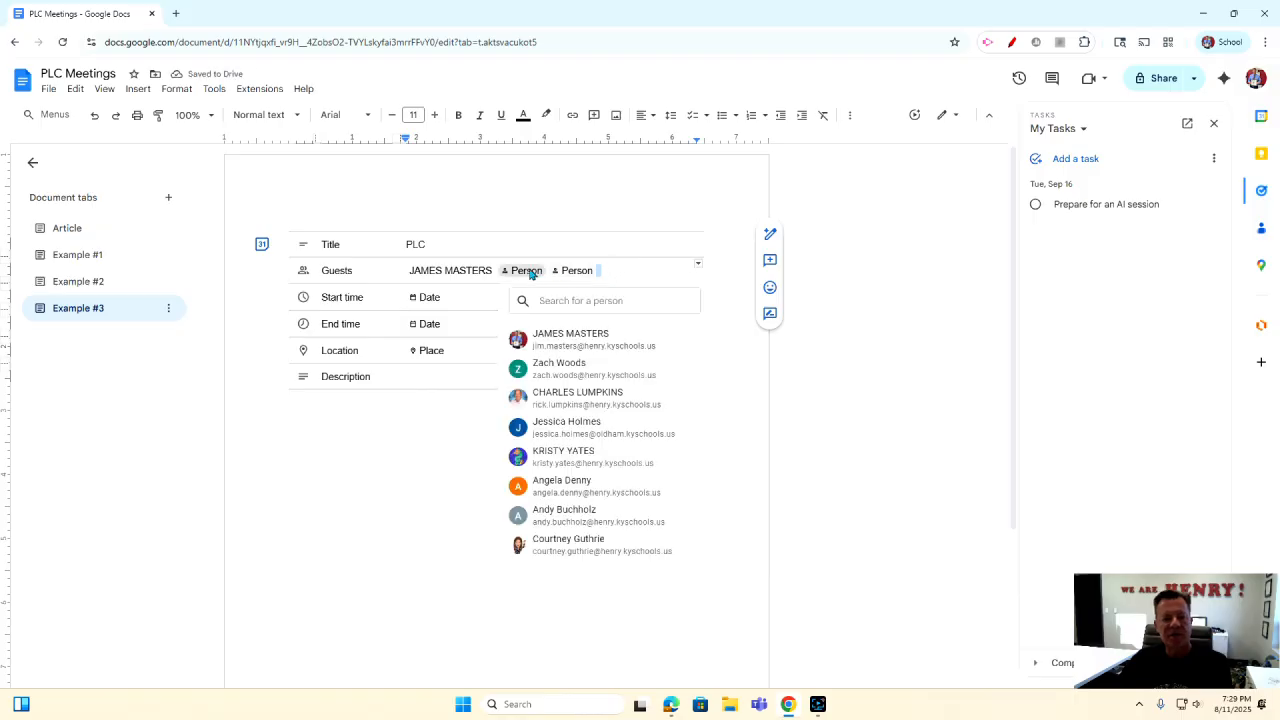
click(619, 277)
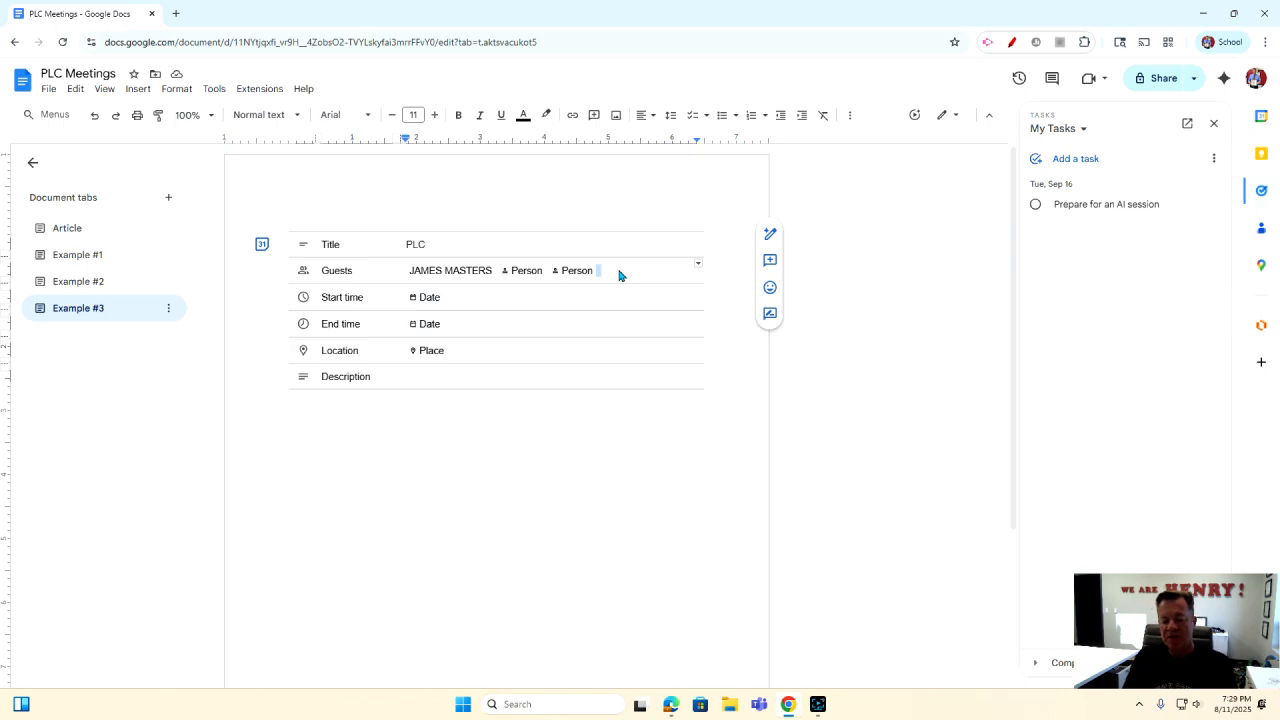
text(@)
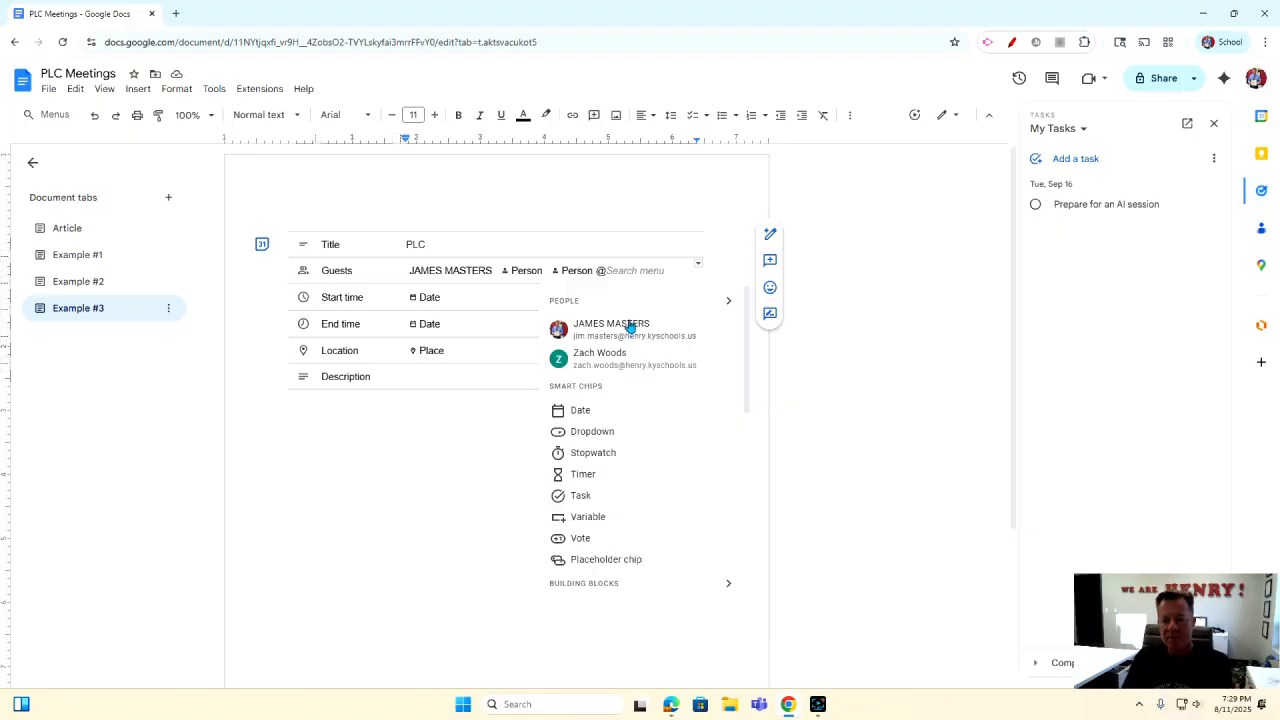
text(zach)
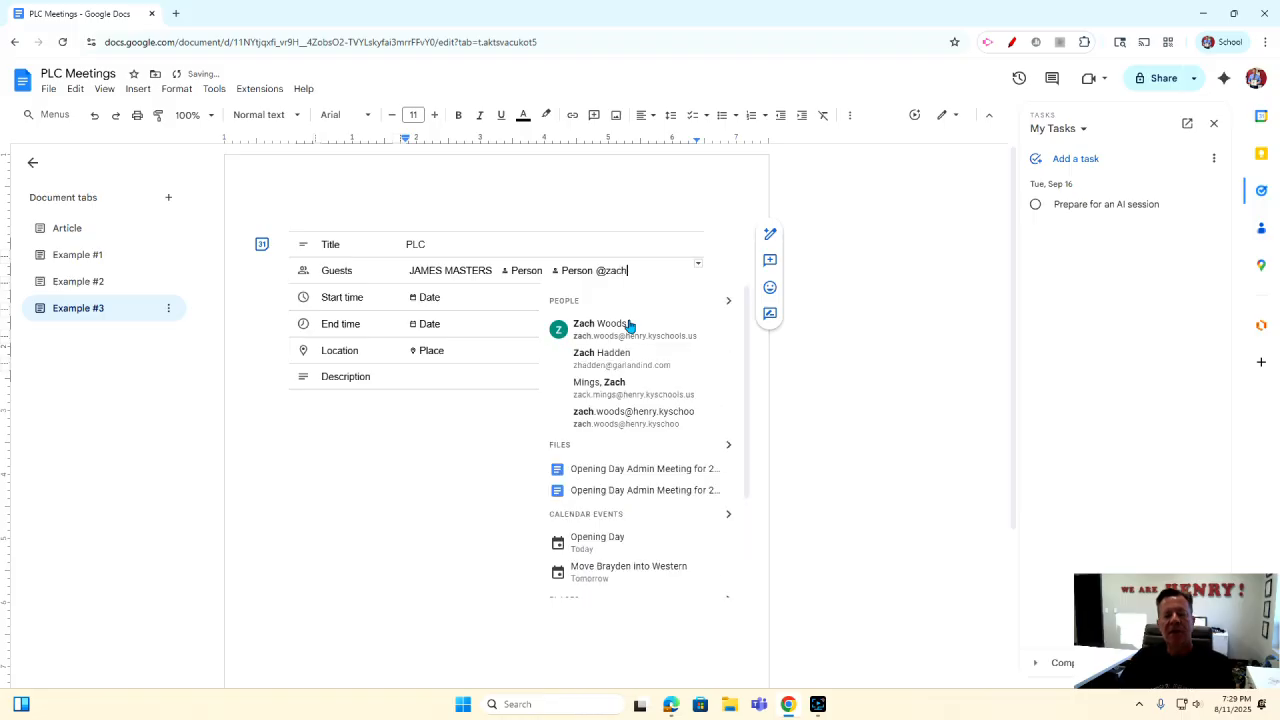
click(628, 334)
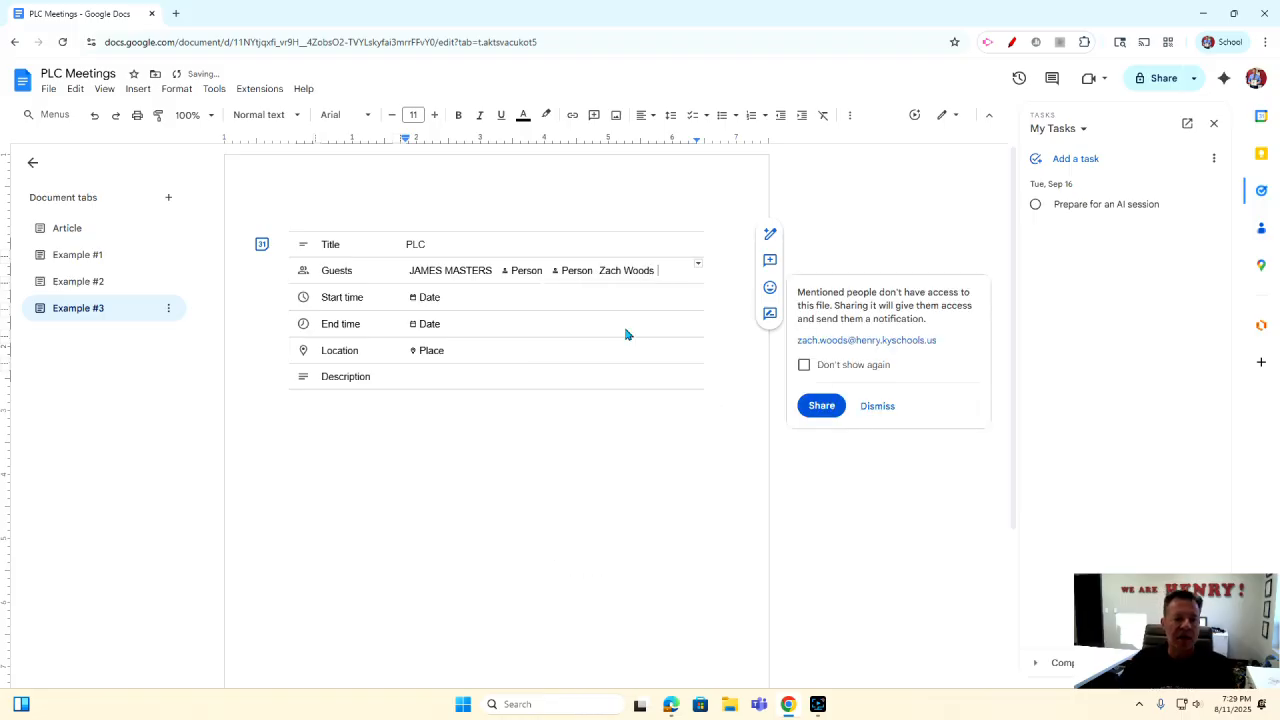
Set both the start and end dates of the event to Aug 12, 2025.
click(400, 299)
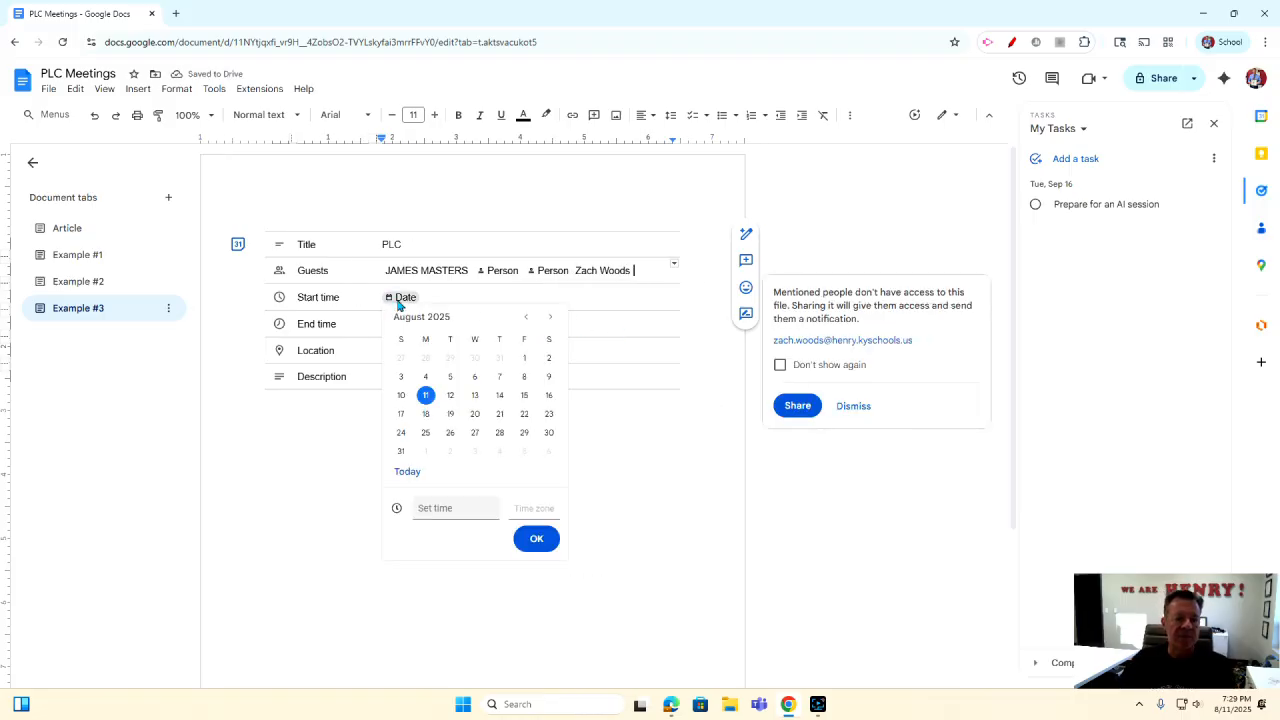
click(450, 395)
click(525, 543)
click(405, 324)
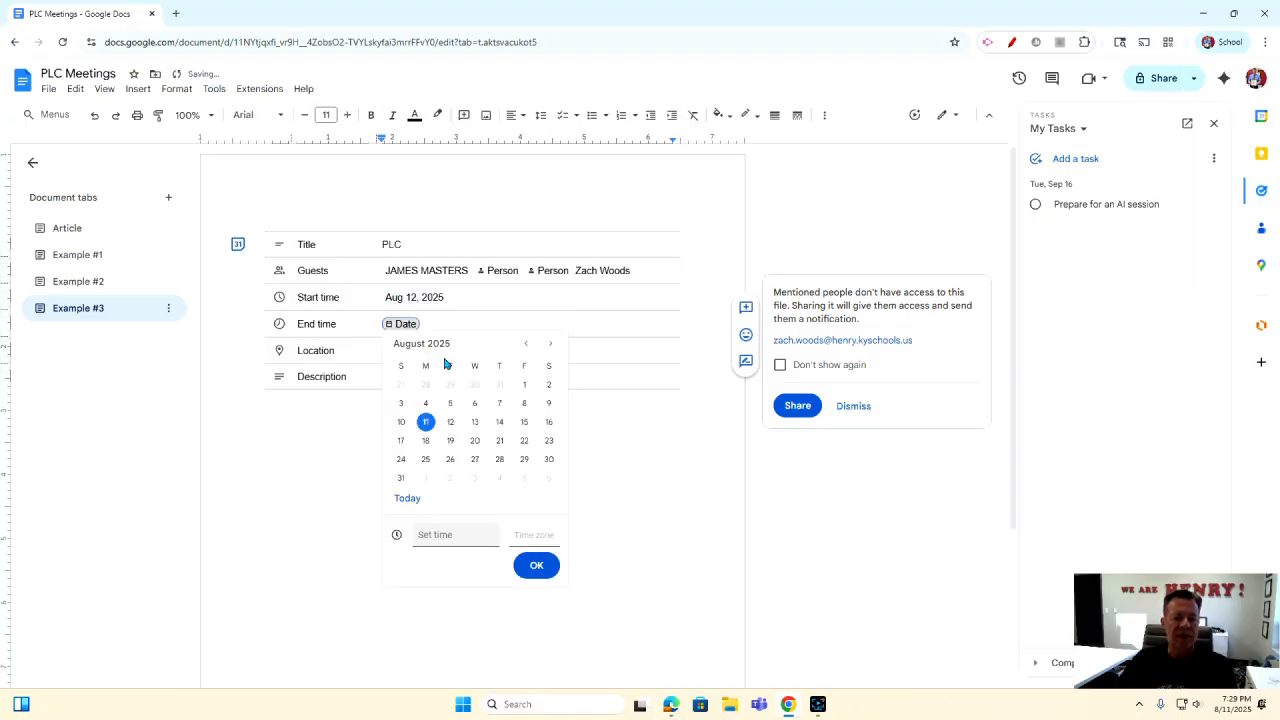
click(450, 421)
click(530, 564)
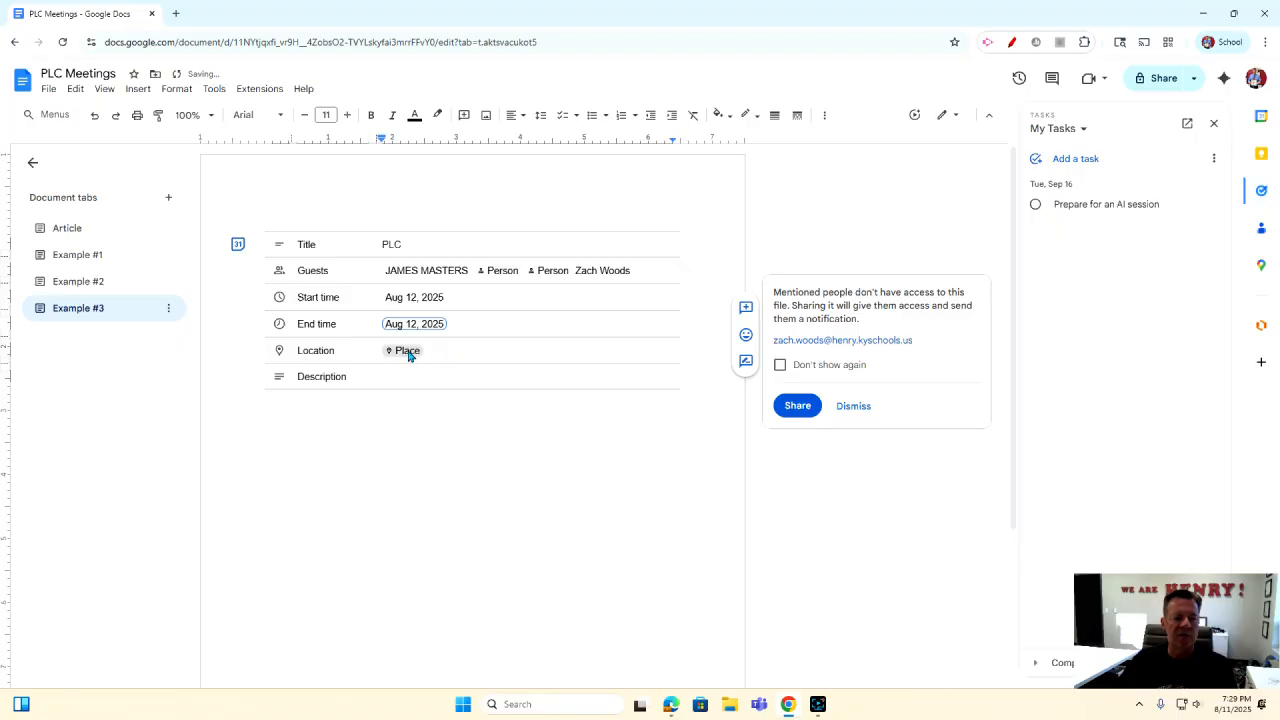
click(373, 421)
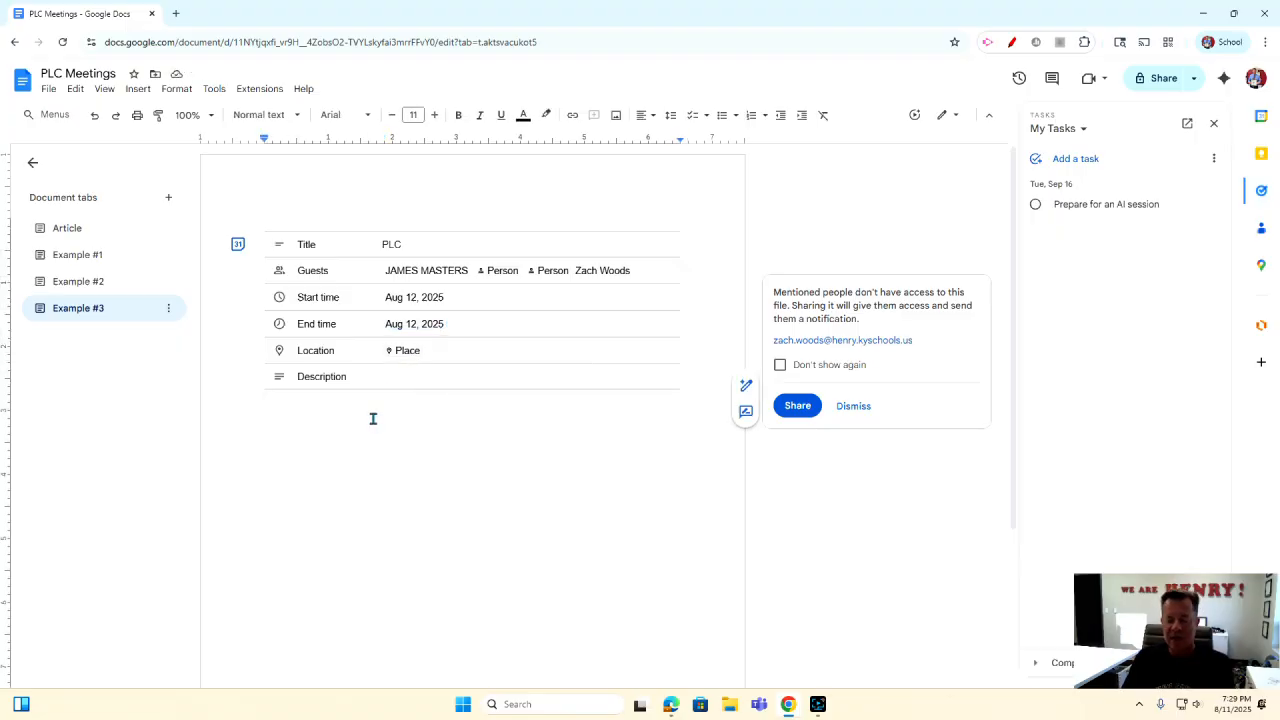
Preview the PLC event draft in Google Calendar, where it opens as an all-day Aug 12, 2025 event.
text(akjd;sajfl;sadf;dsja;kjdsf;)
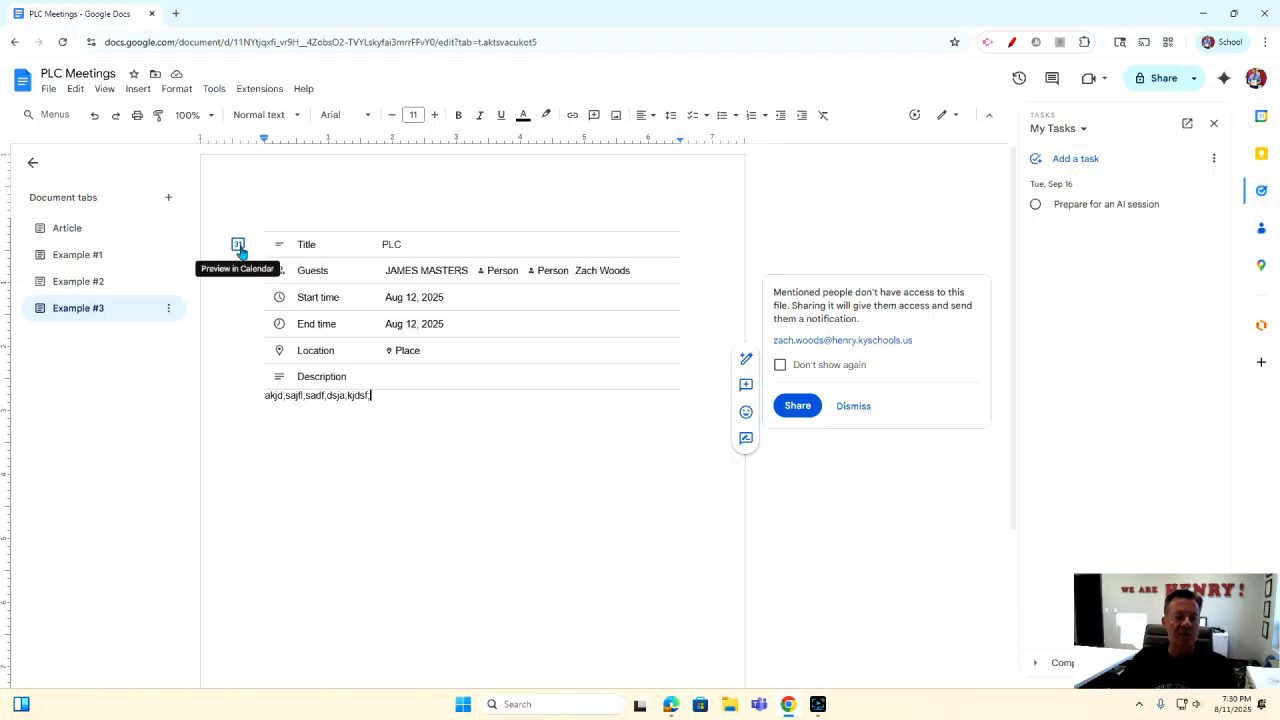
click(238, 246)
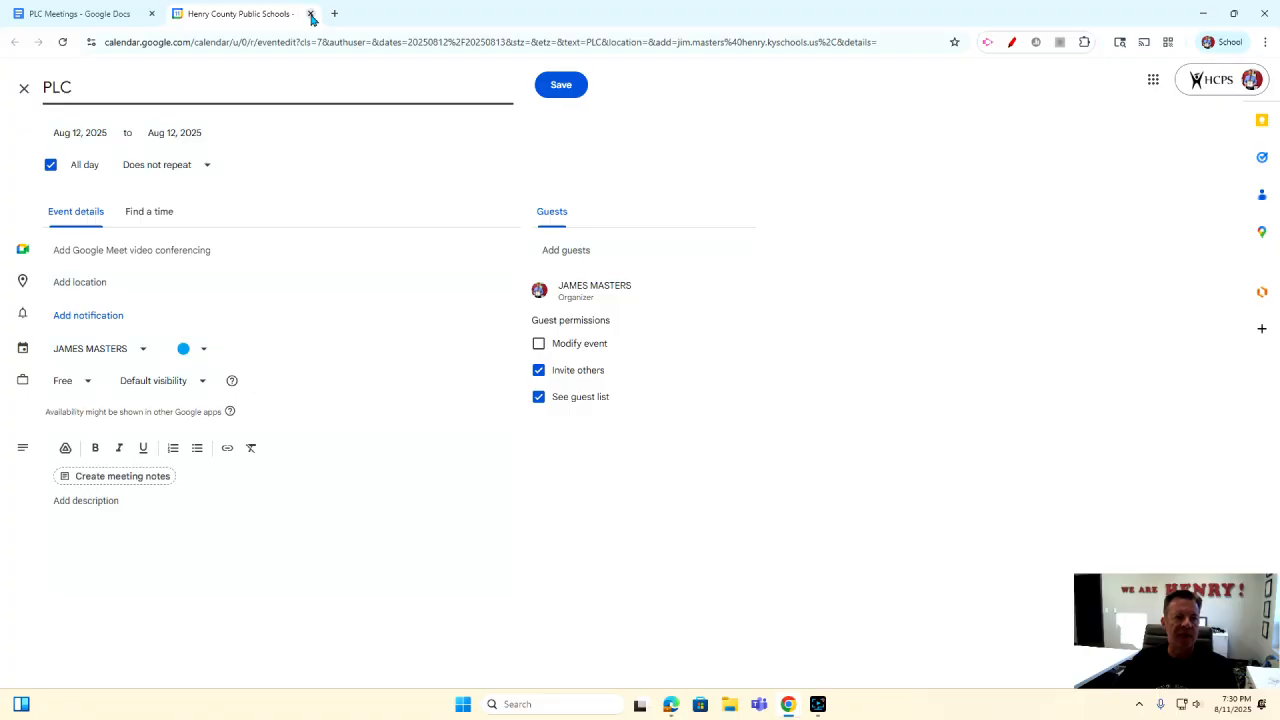
Close the Calendar tab without saving and add a new blank Tab 5 below Example #3.
click(311, 14)
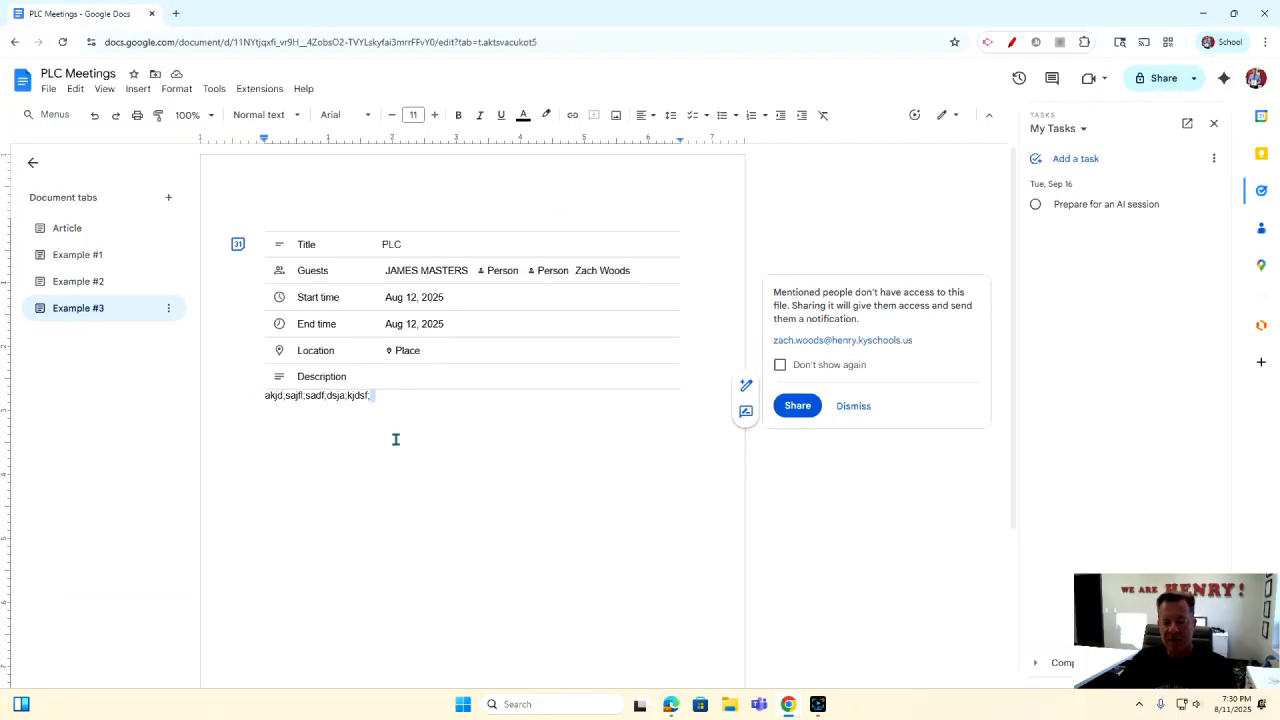
click(170, 200)
Rename the new document tab to 'Example #4'.
click(169, 336)
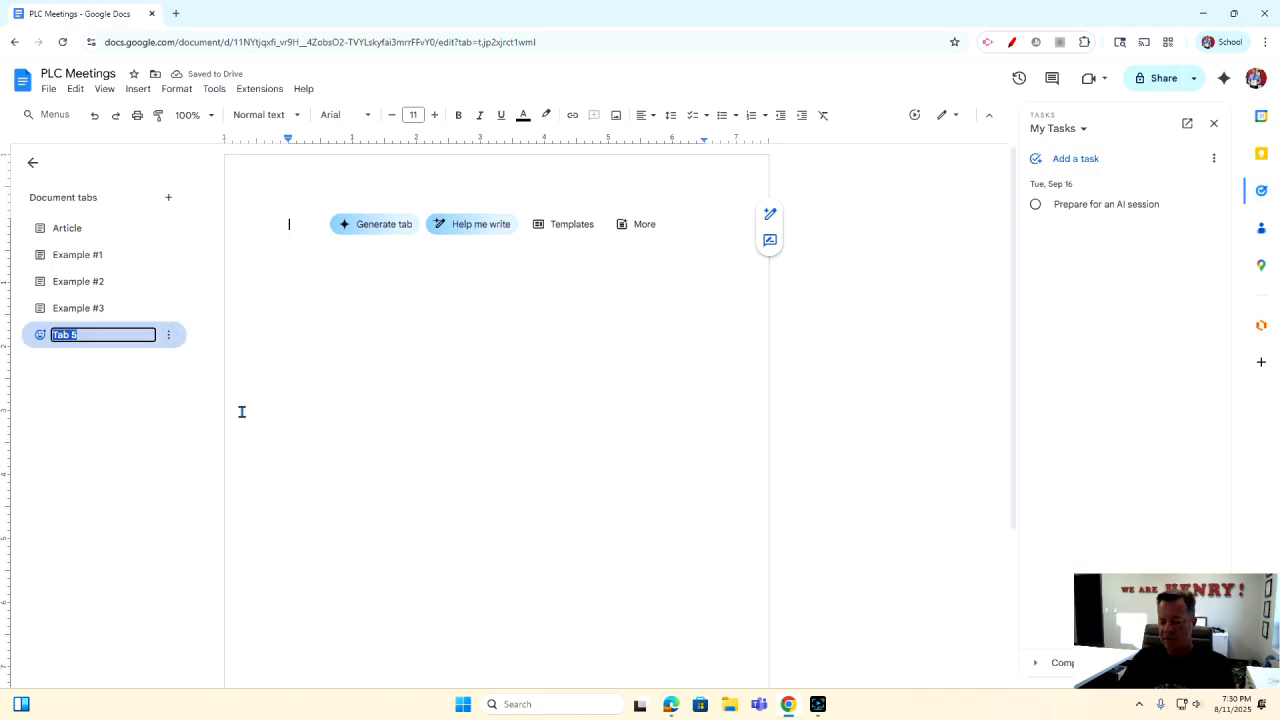
text(Example)
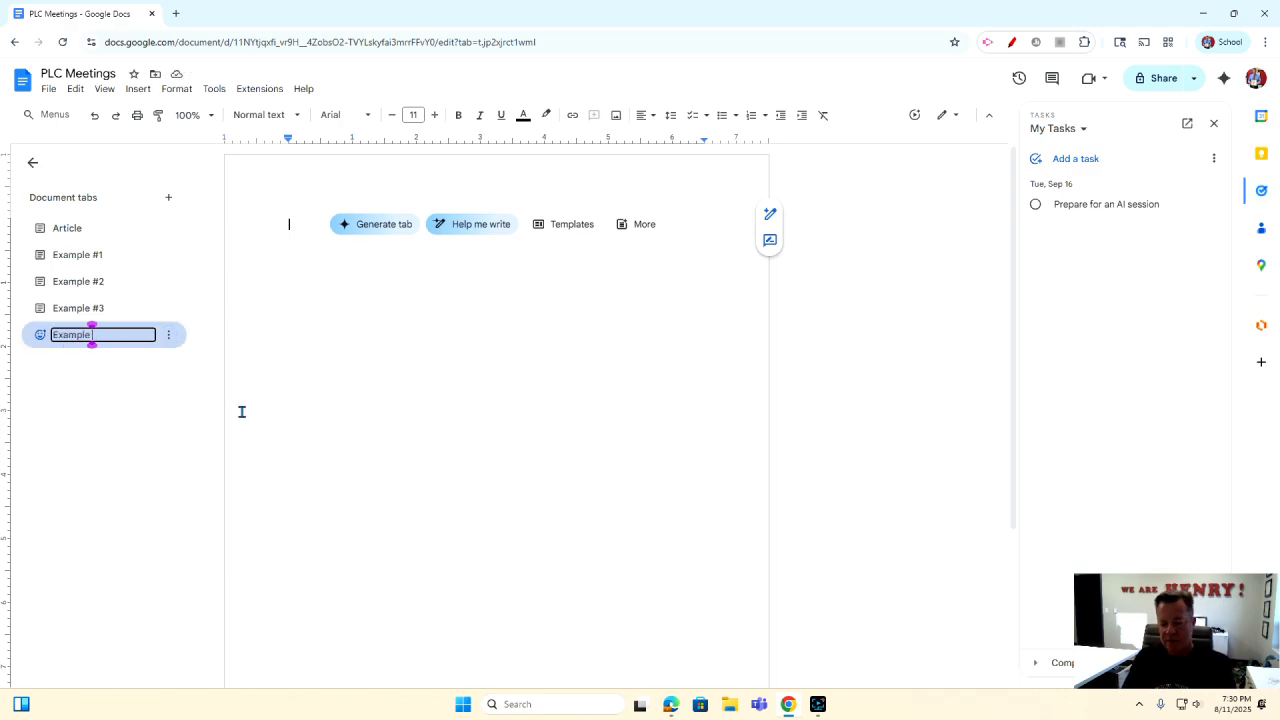
text( #4)
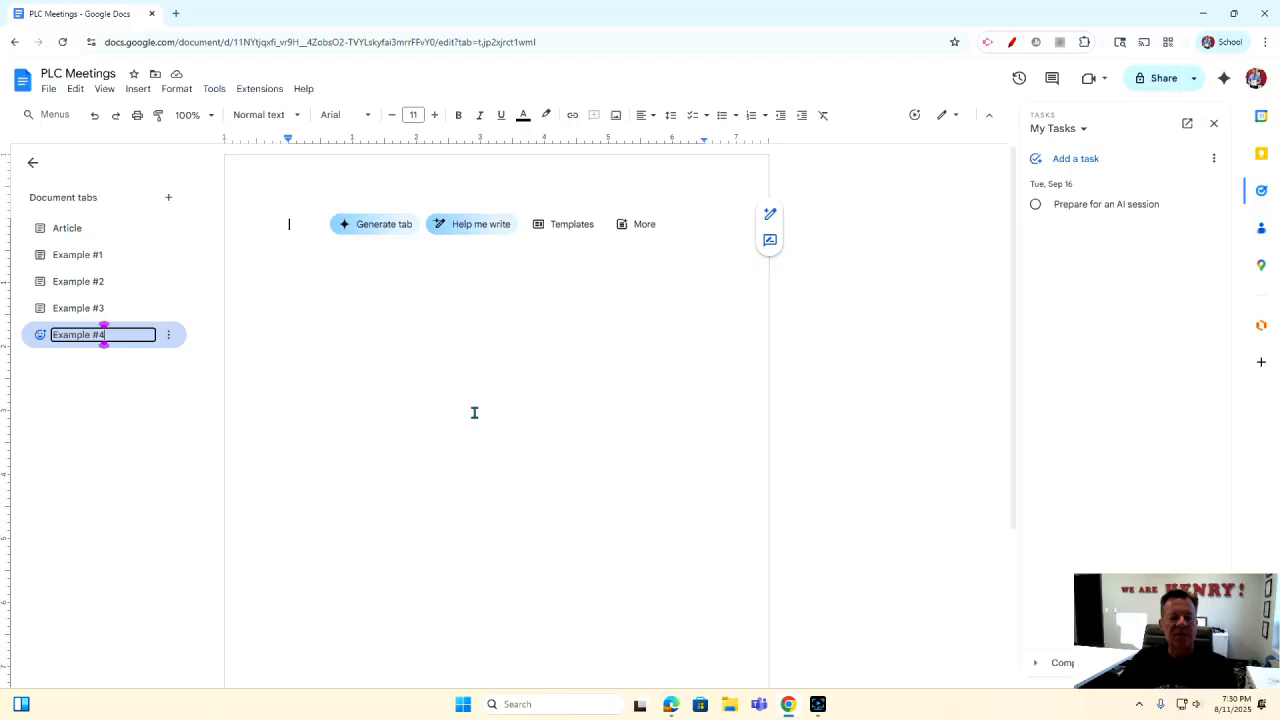
key(Return)
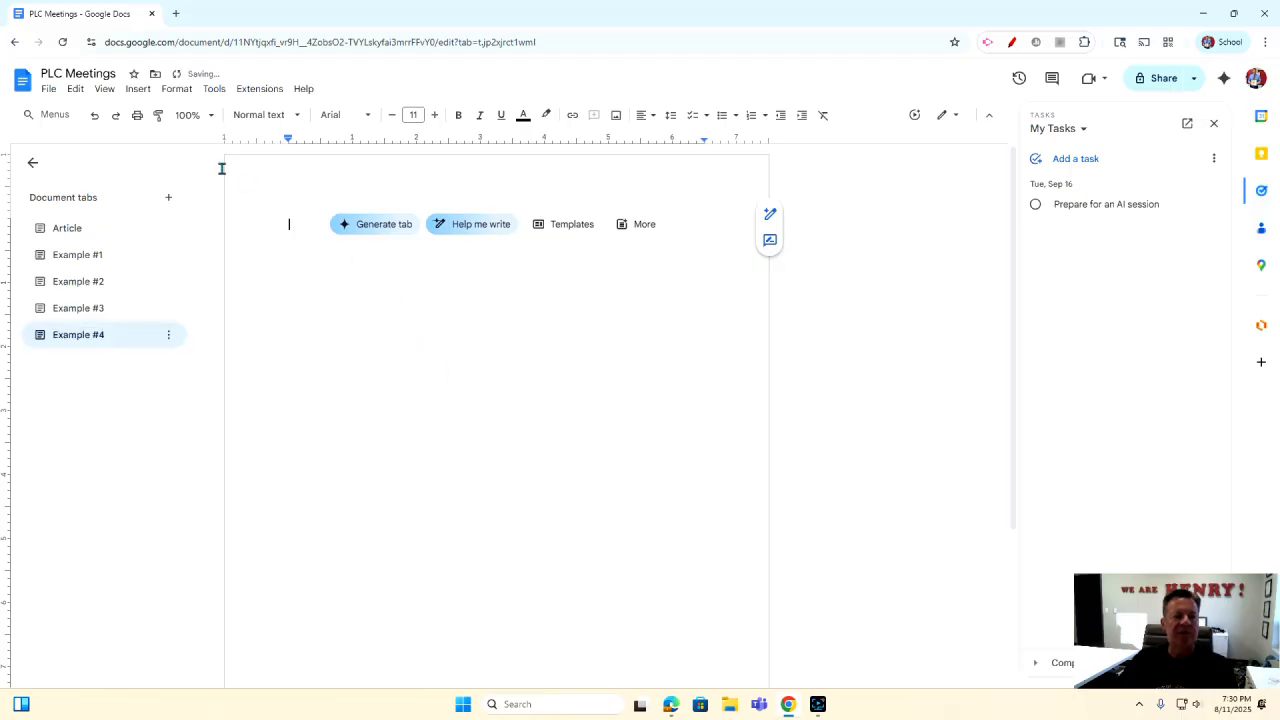
Insert a Task tracker building block with Assignee, Title, Date and Status columns.
click(137, 90)
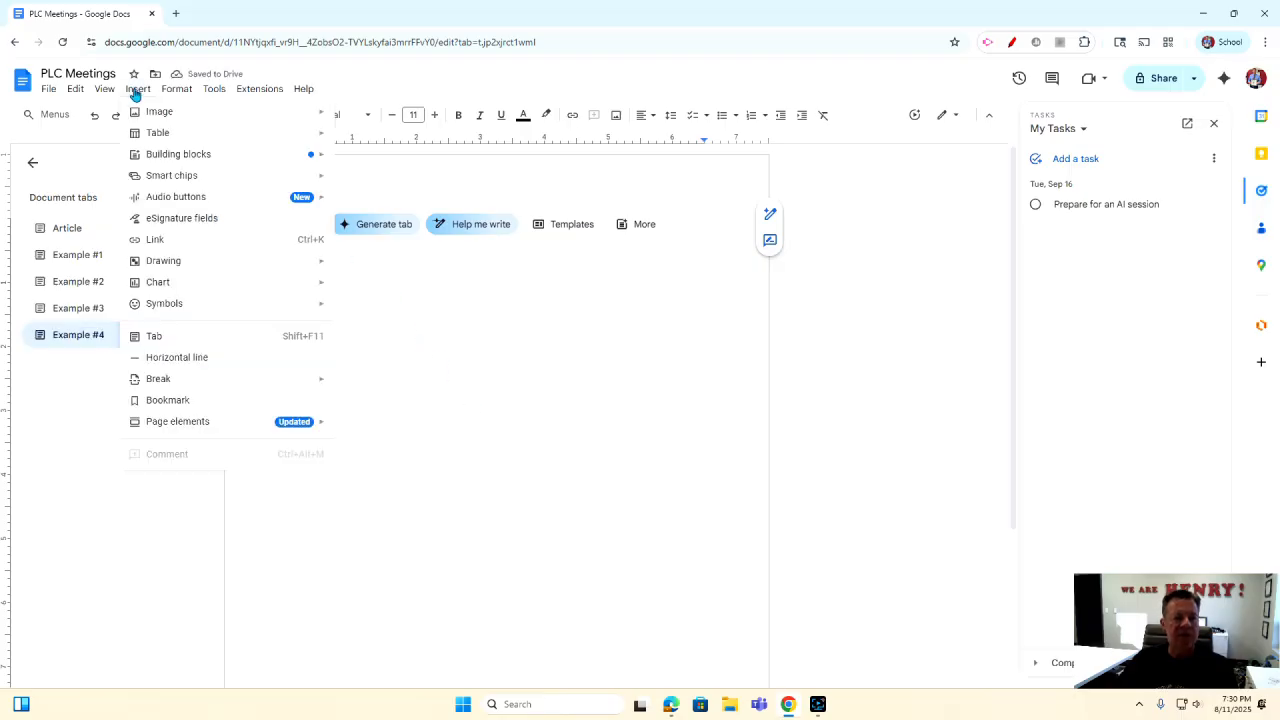
mouse_move(181, 160)
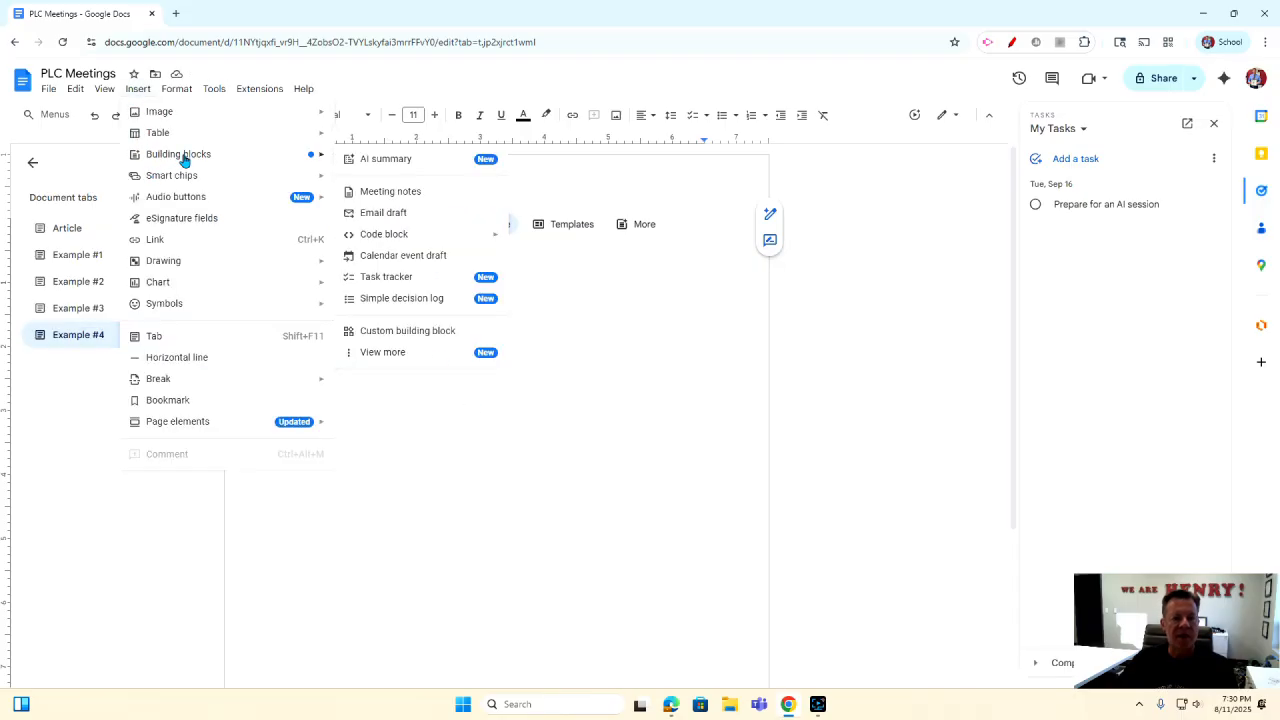
click(386, 277)
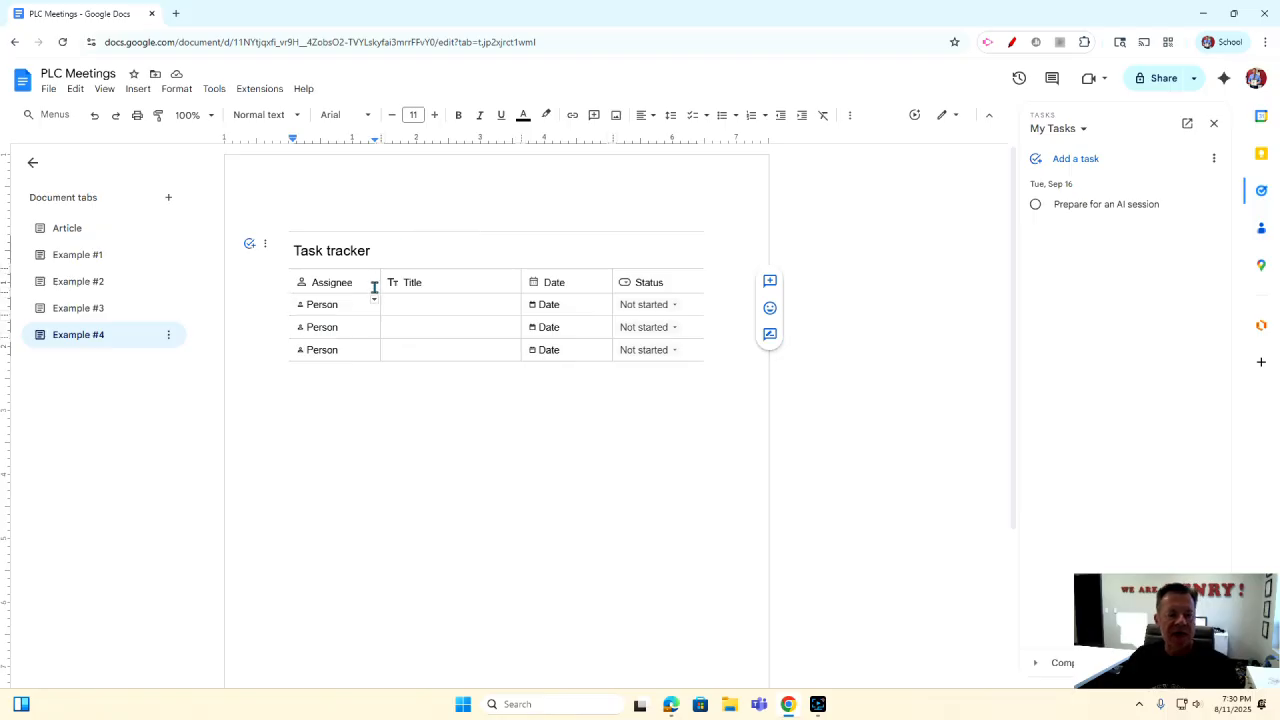
Assign a colleague to the first task row and title it 'Bring Candy!'.
click(325, 310)
click(326, 311)
click(320, 309)
click(340, 375)
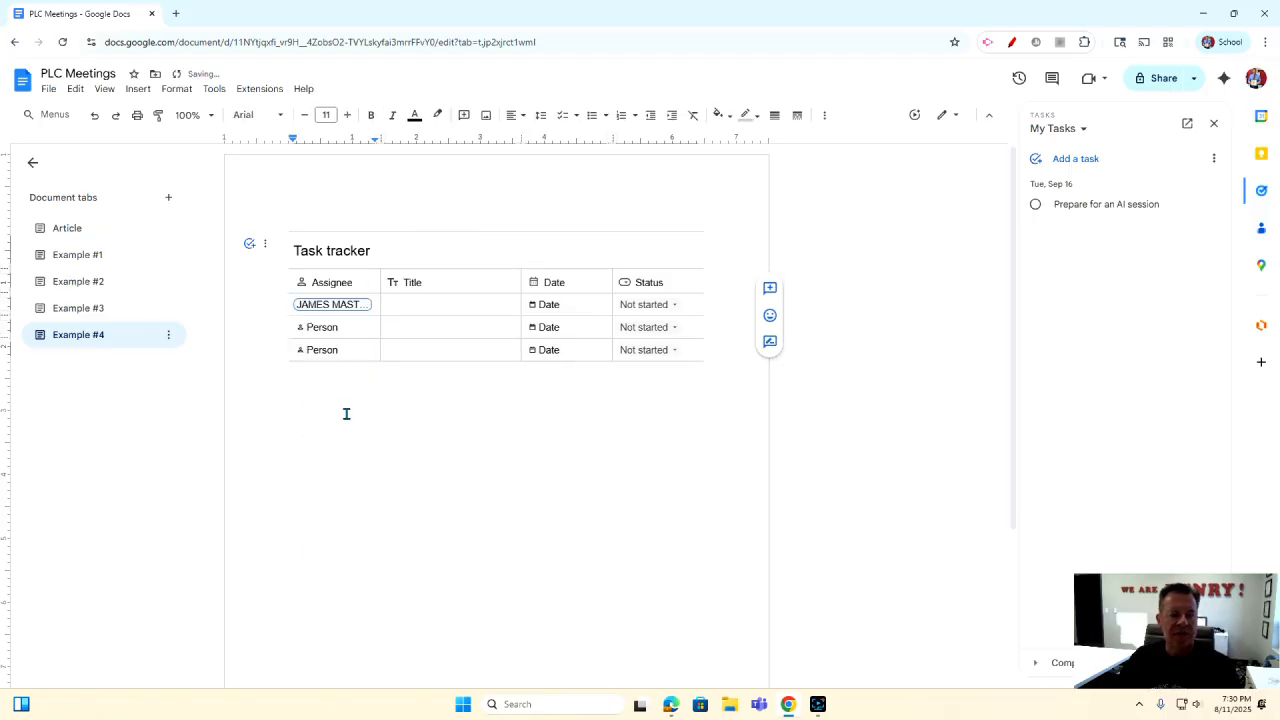
click(409, 310)
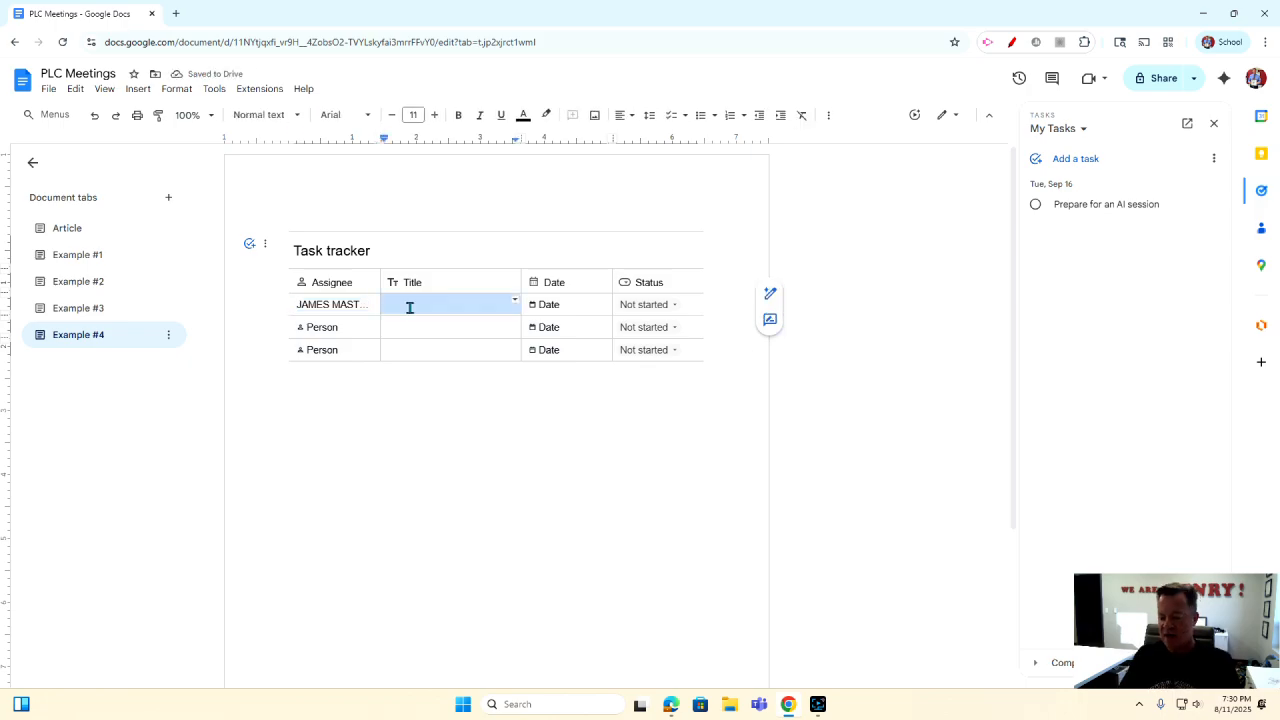
text(Bring Candy!)
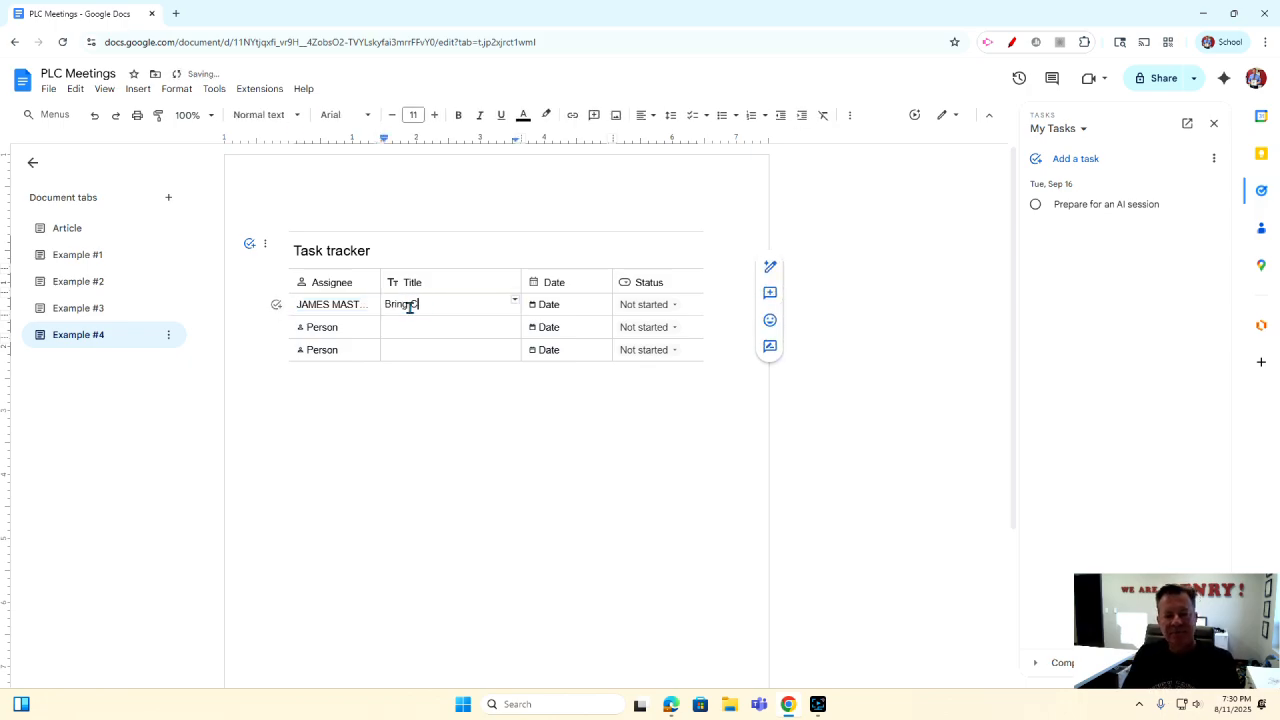
Set the first task's due date to Aug 12, 2025 at 8:30 AM.
click(550, 306)
click(594, 403)
click(585, 515)
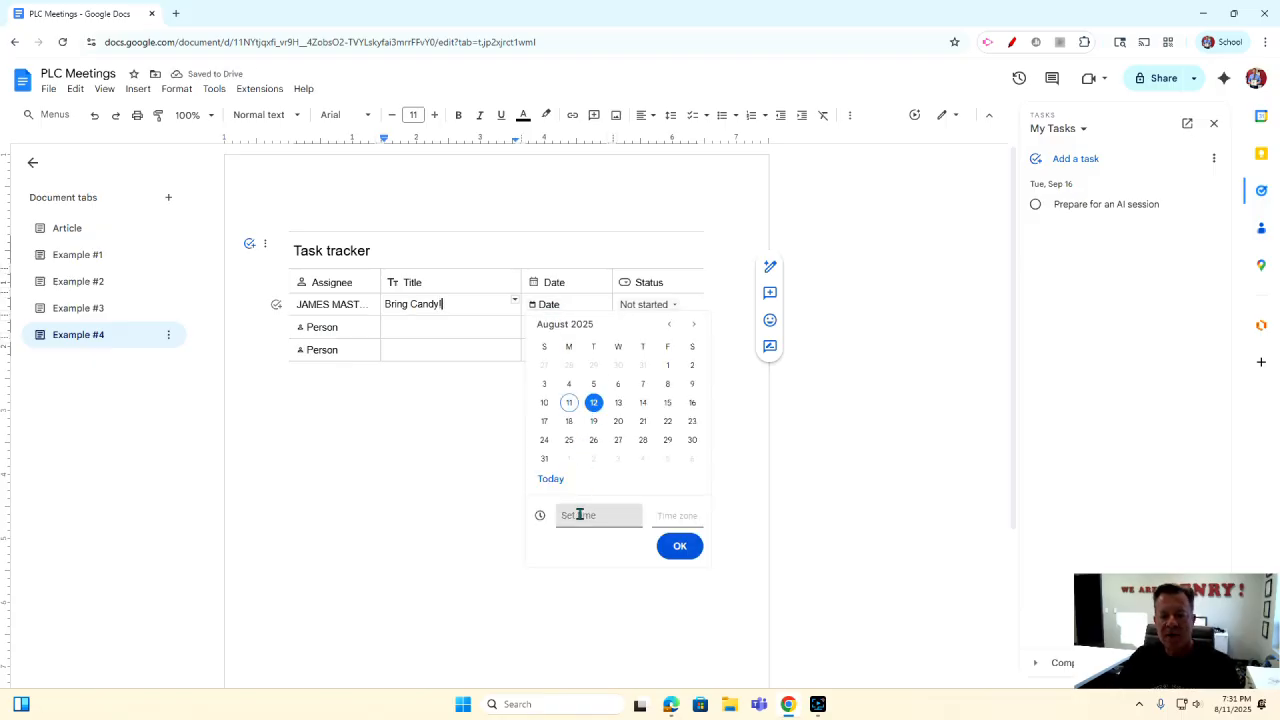
scroll(588, 584, down, 5)
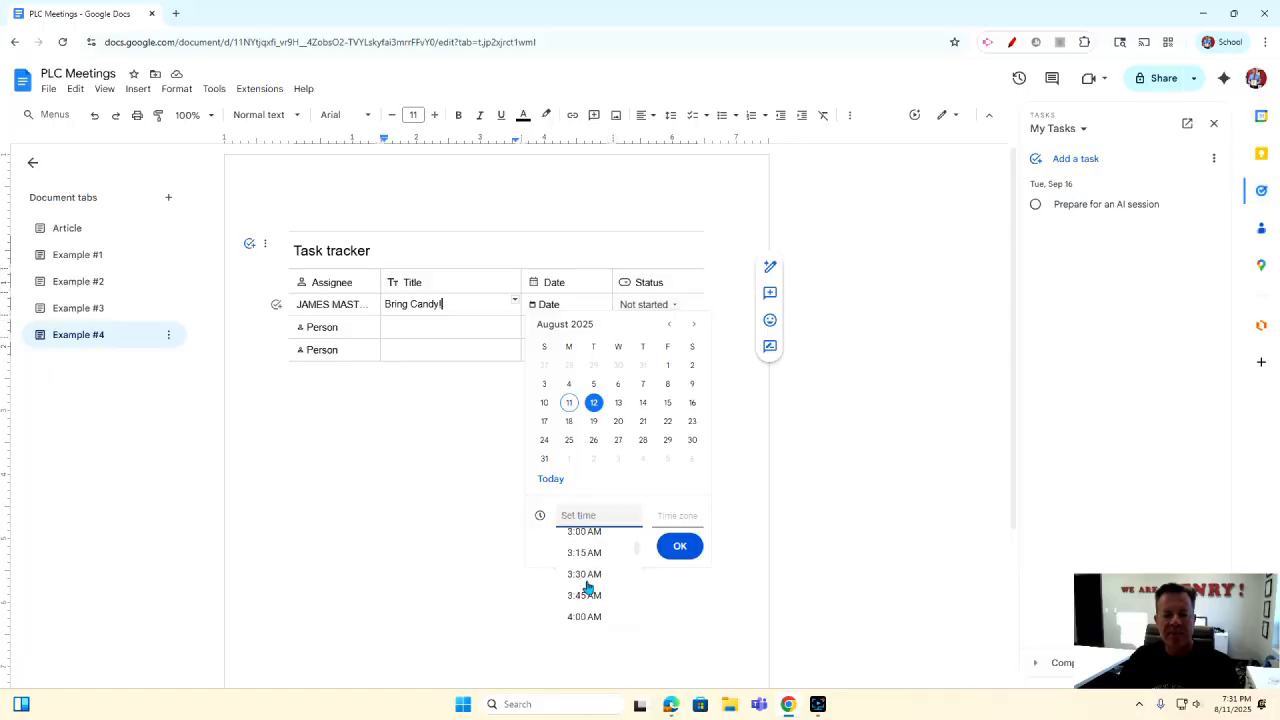
scroll(580, 590, down, 2)
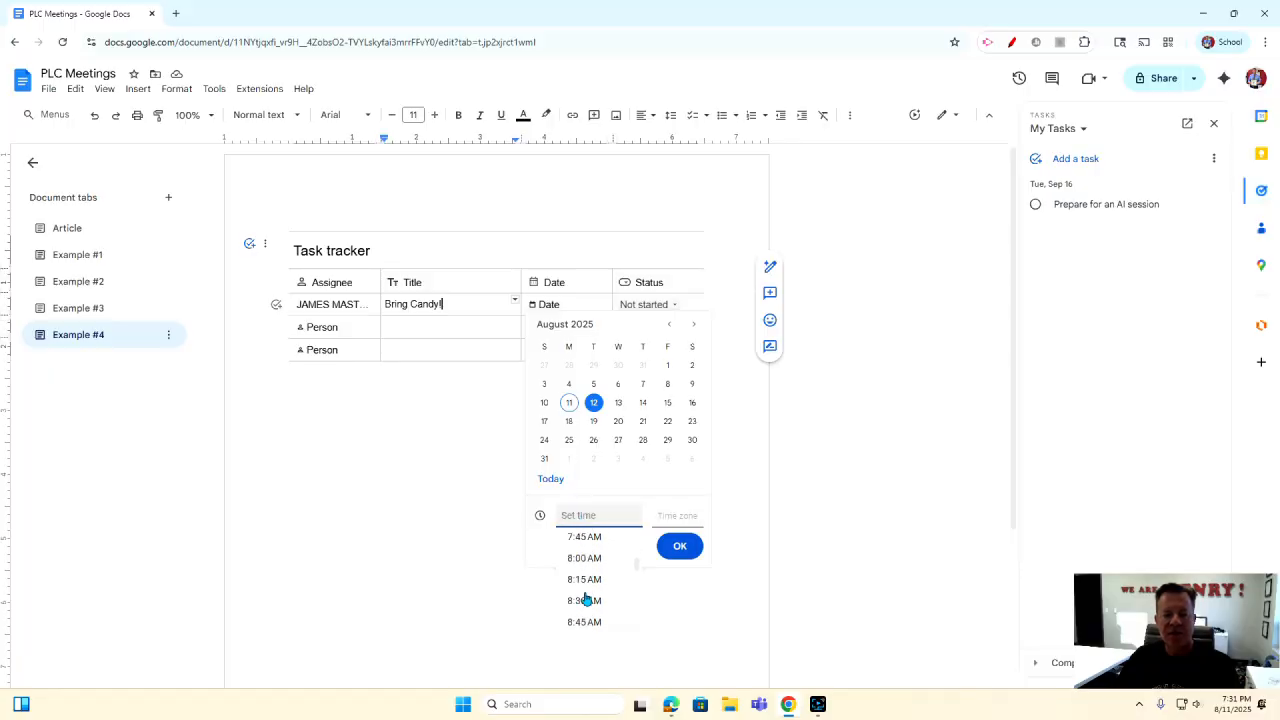
click(586, 603)
click(679, 548)
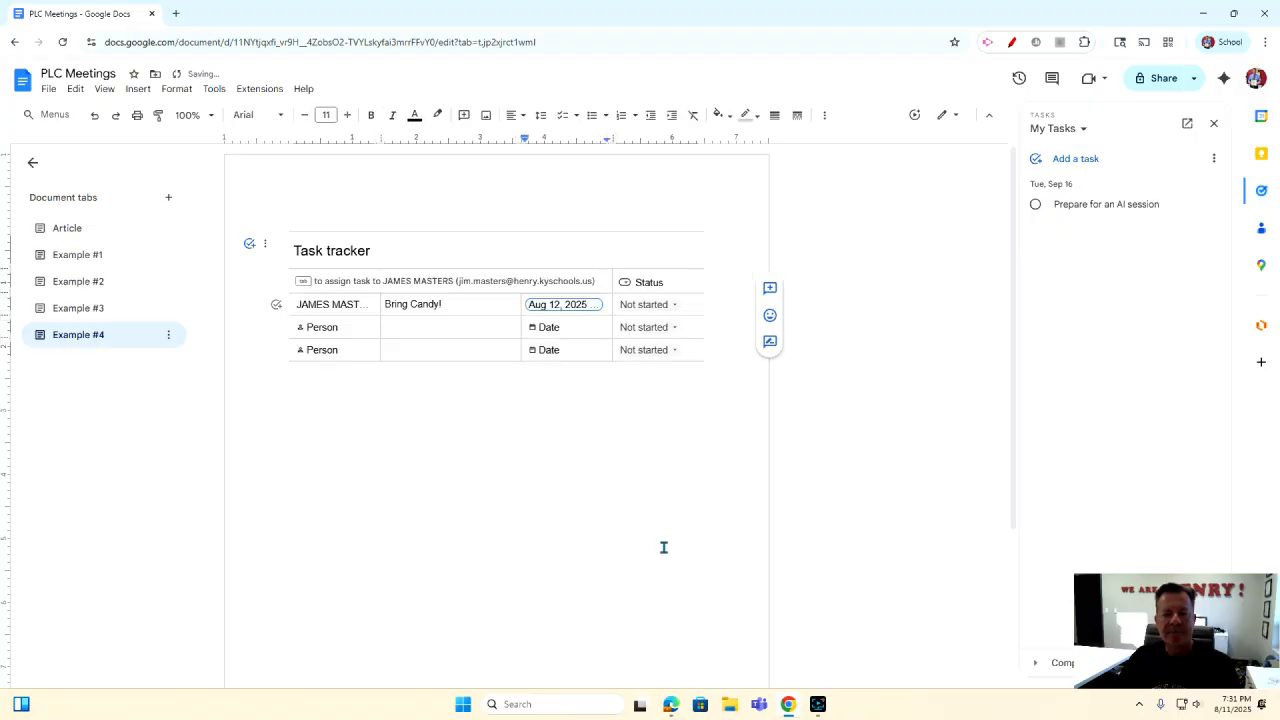
Assign 'Bring Candy!' as a task to the chosen colleague.
click(277, 307)
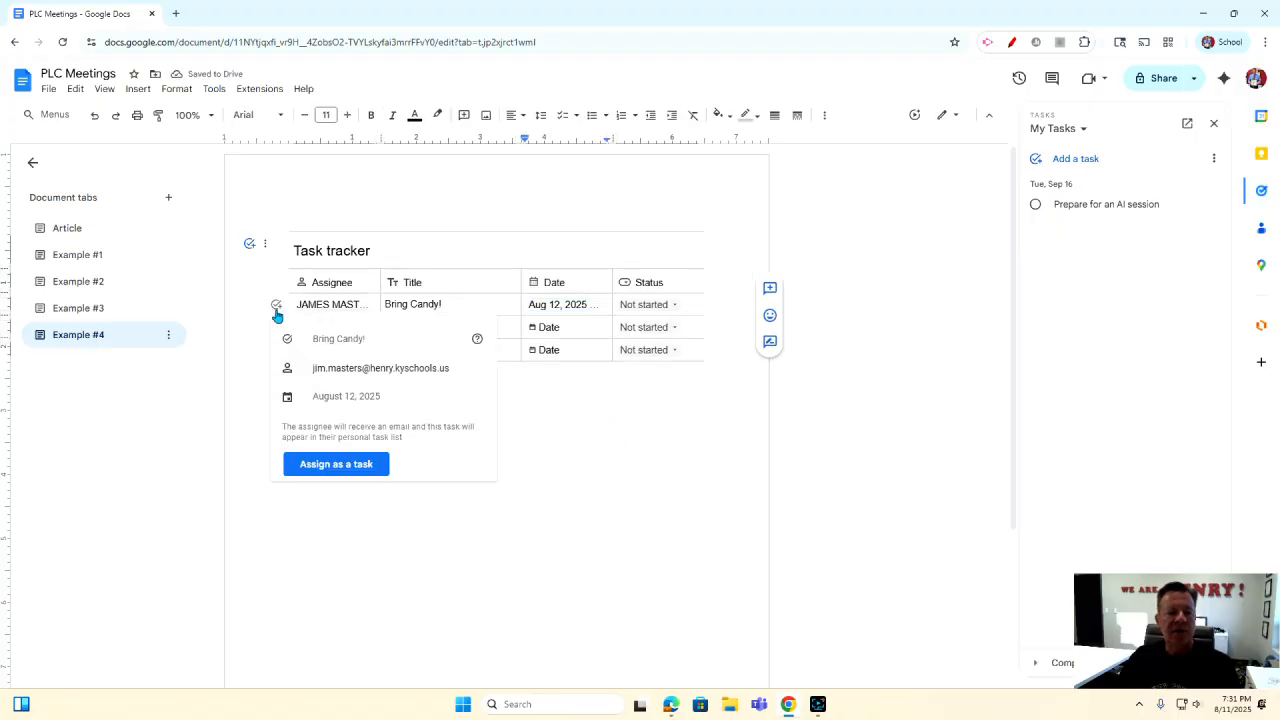
click(347, 465)
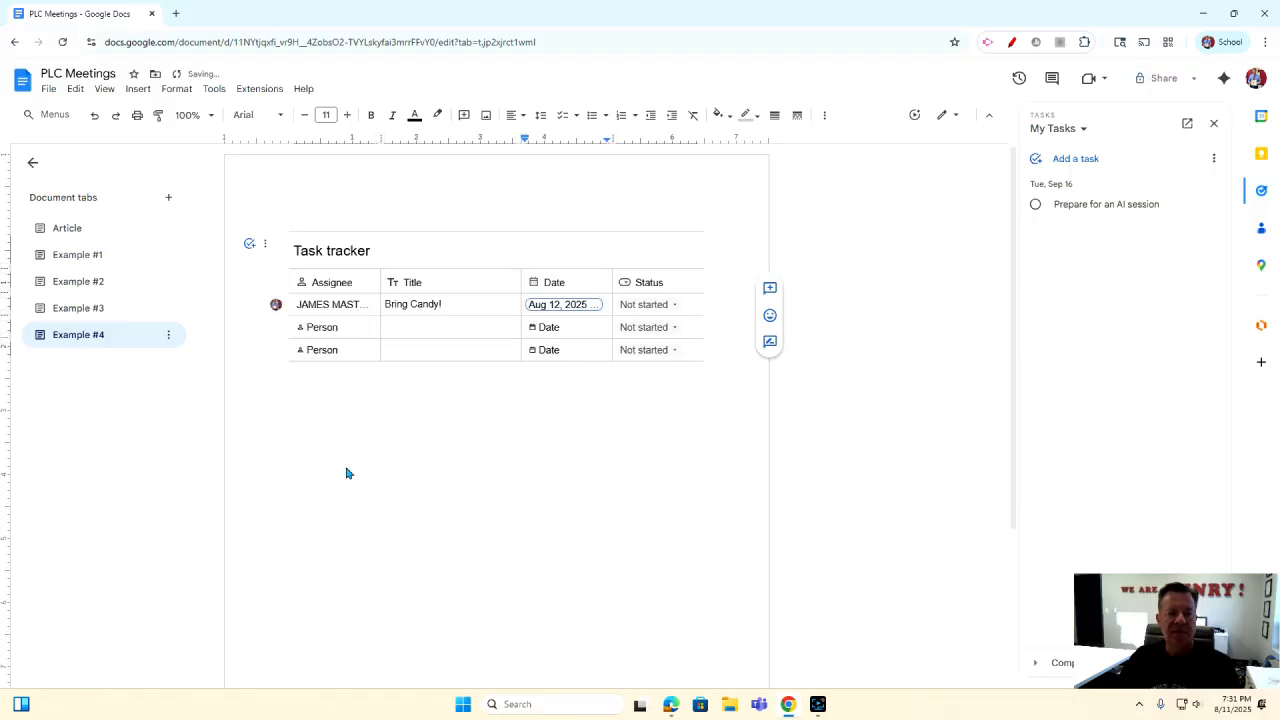
click(277, 307)
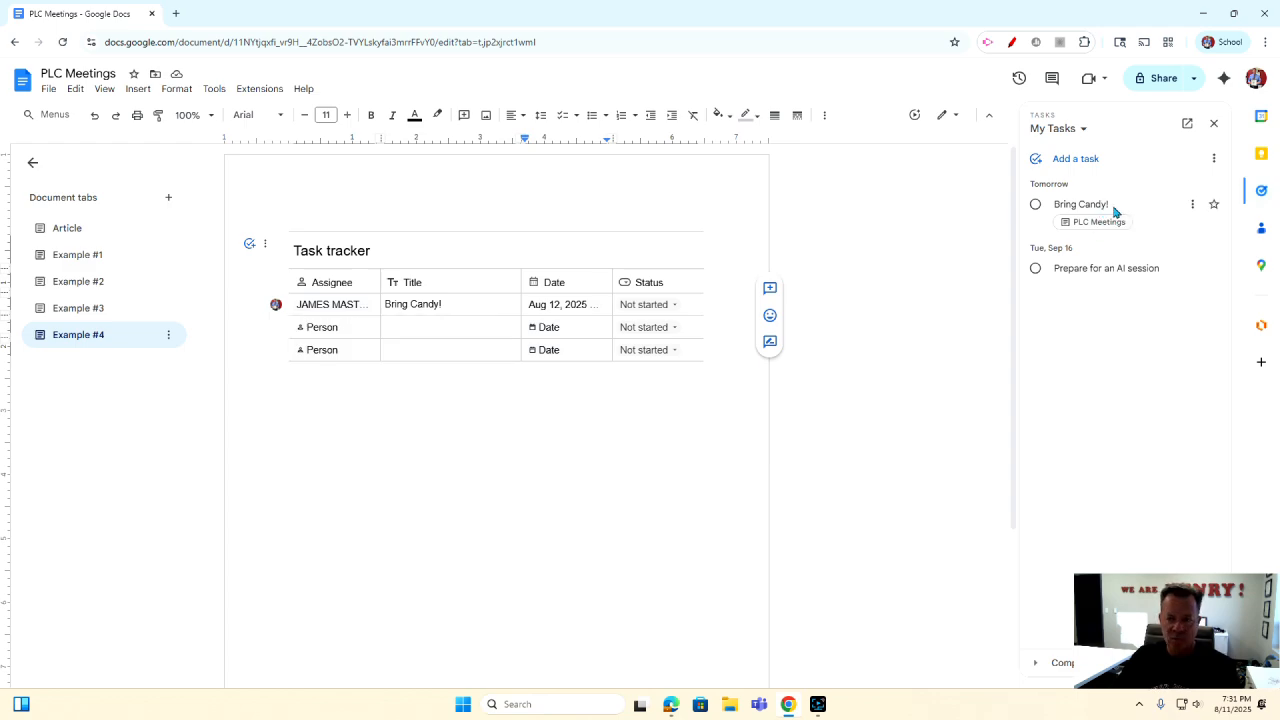
Mark the Bring Candy! task completed and add a new blank Tab 6.
click(322, 328)
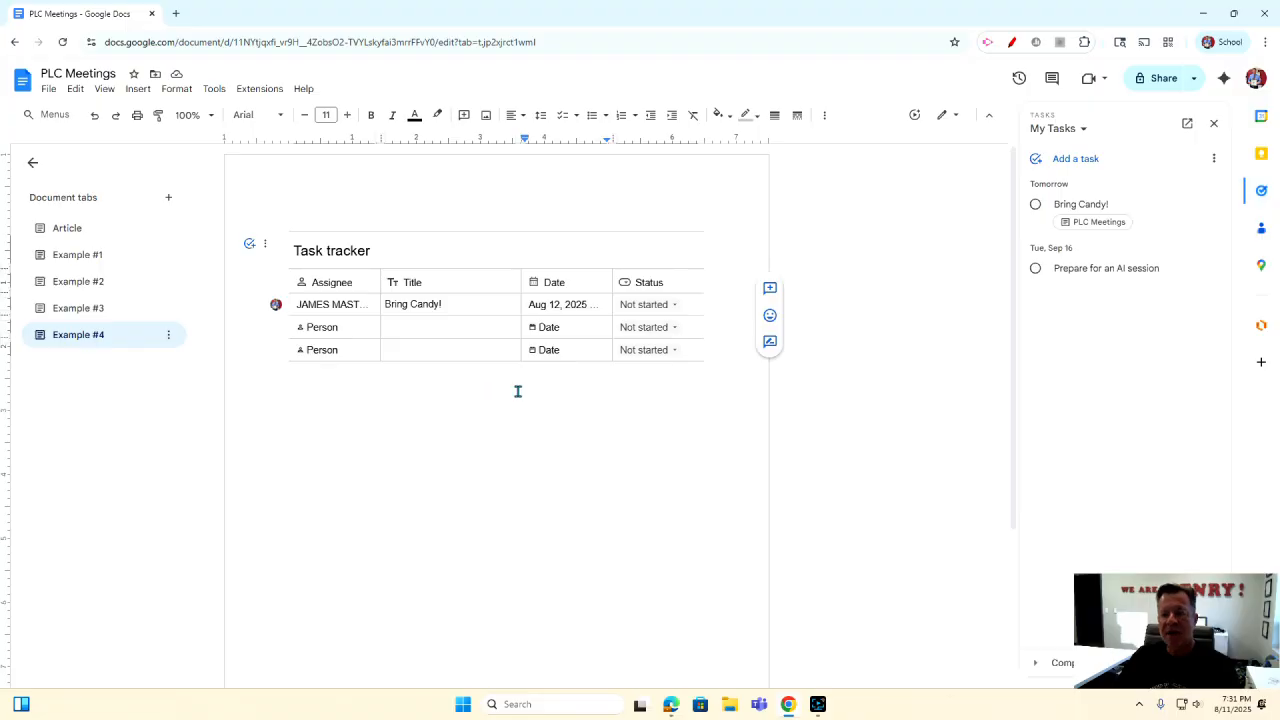
click(1037, 207)
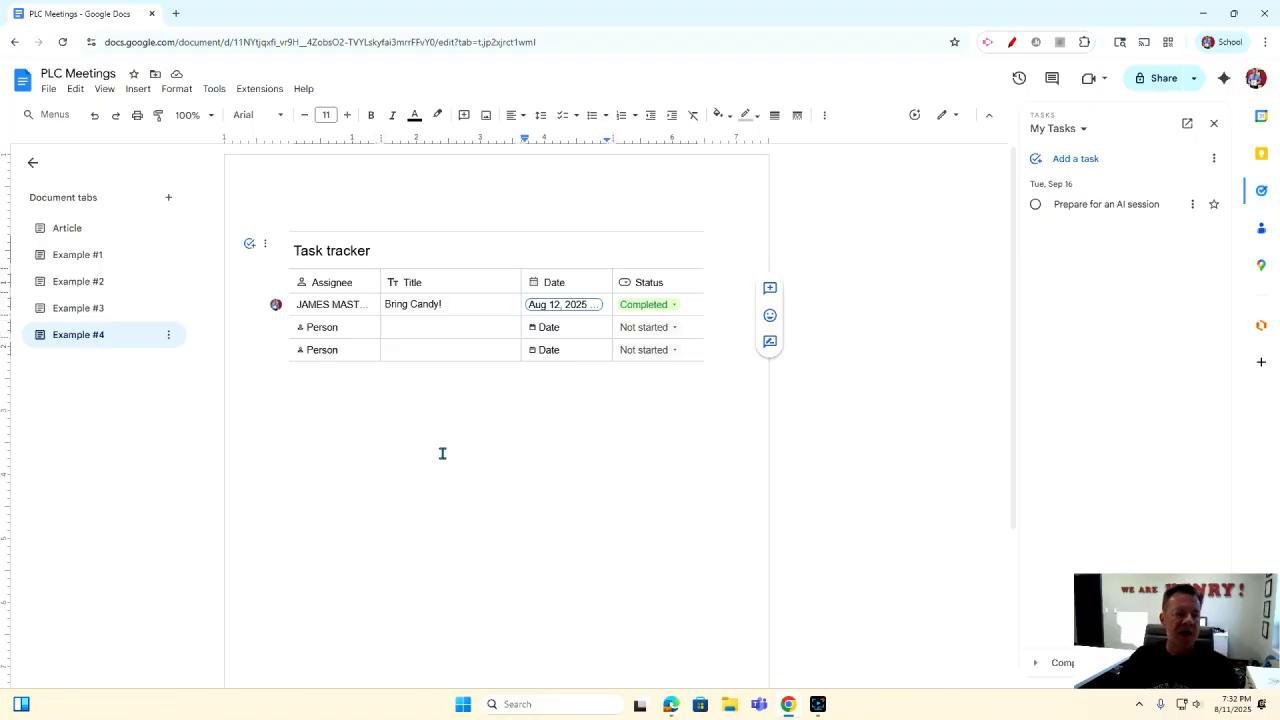
click(167, 199)
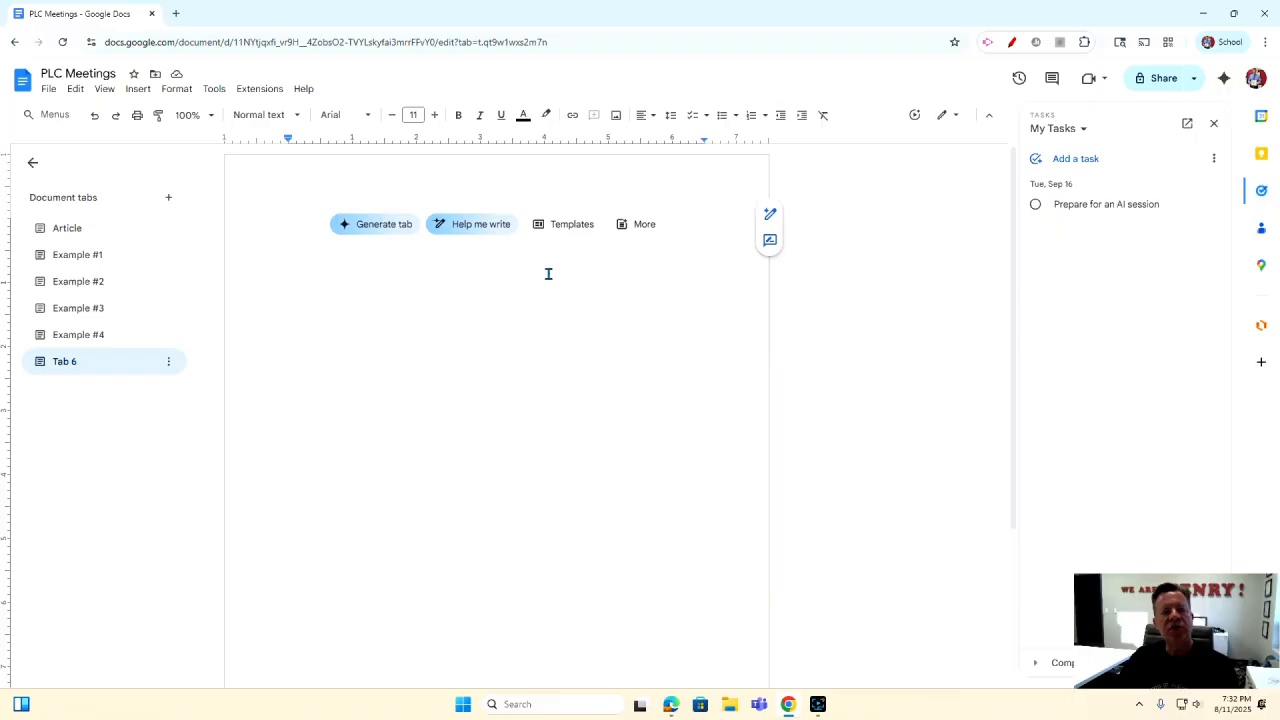
Browse the template gallery for Tab 6, then switch to Gemini's Help me create prompt.
click(566, 236)
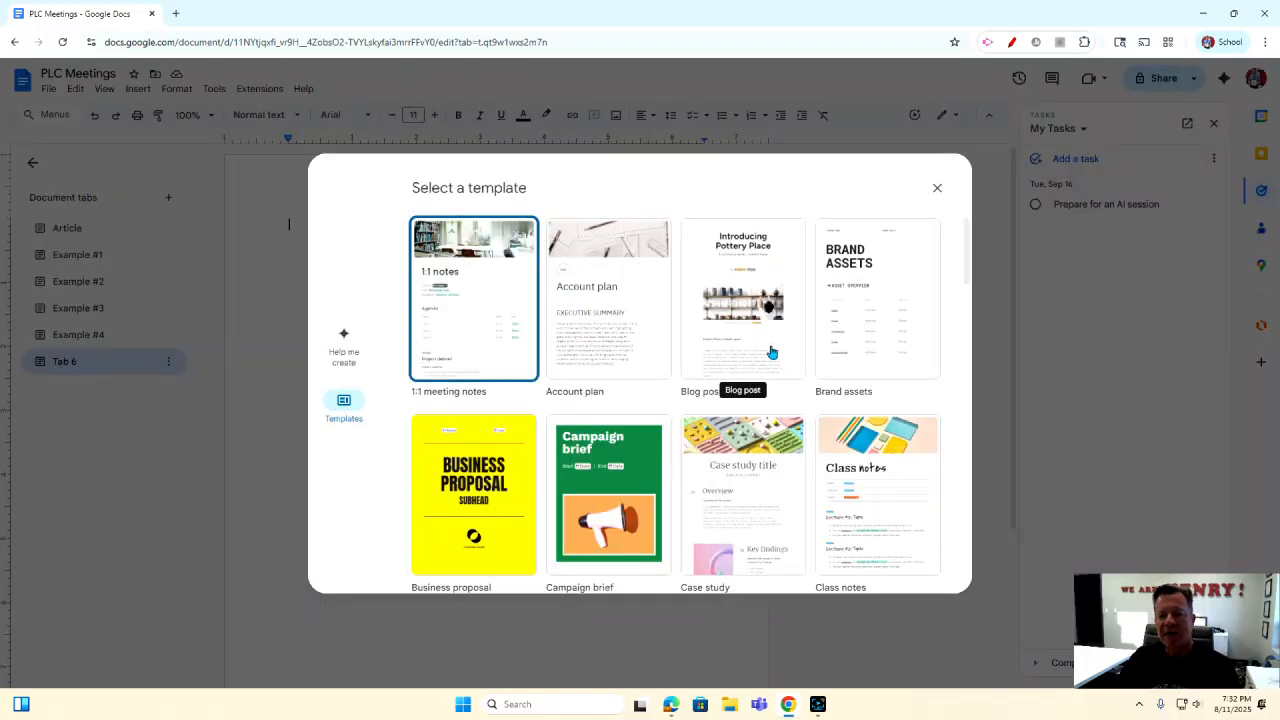
scroll(765, 348, down, 2)
scroll(748, 341, down, 3)
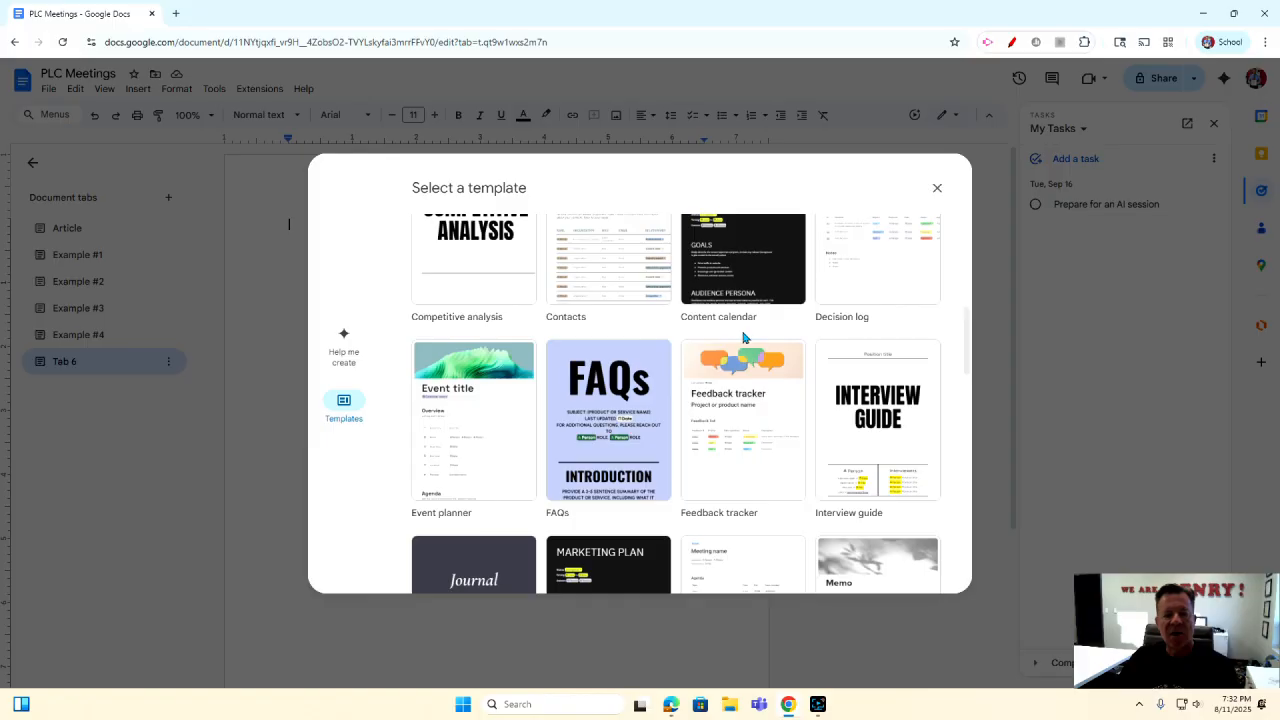
scroll(742, 340, down, 3)
scroll(742, 340, down, 2)
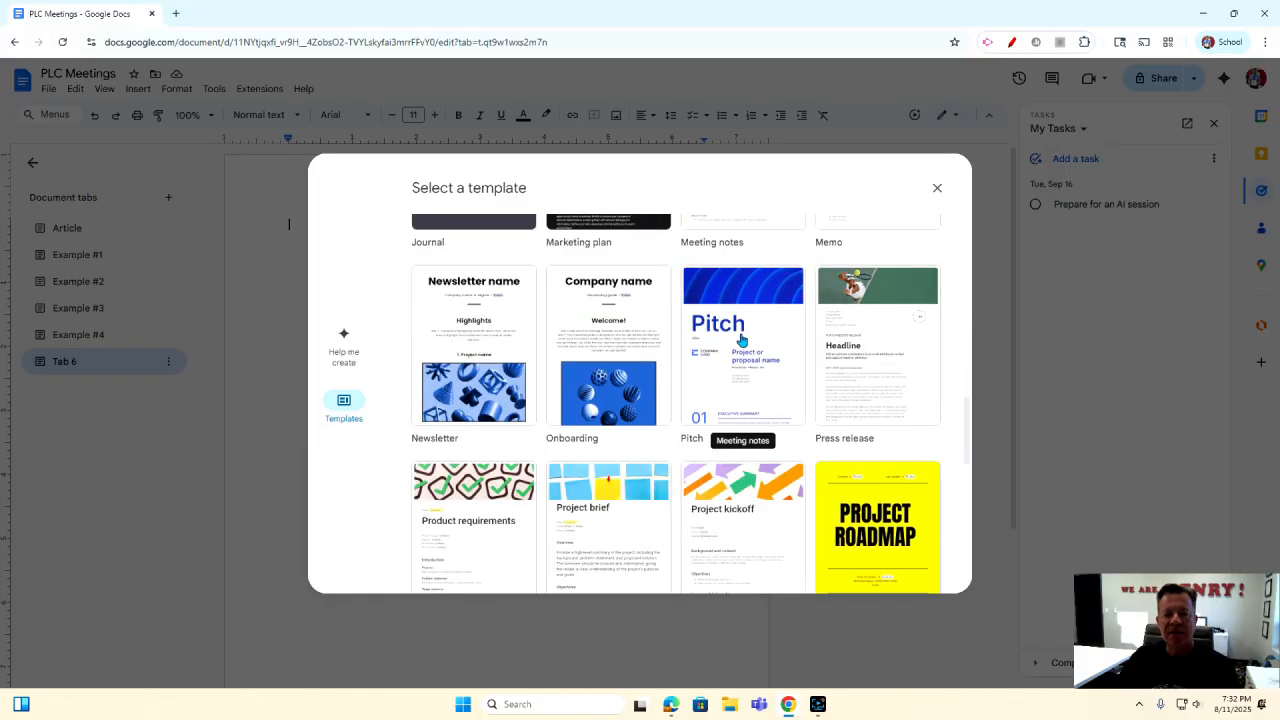
scroll(742, 340, down, 3)
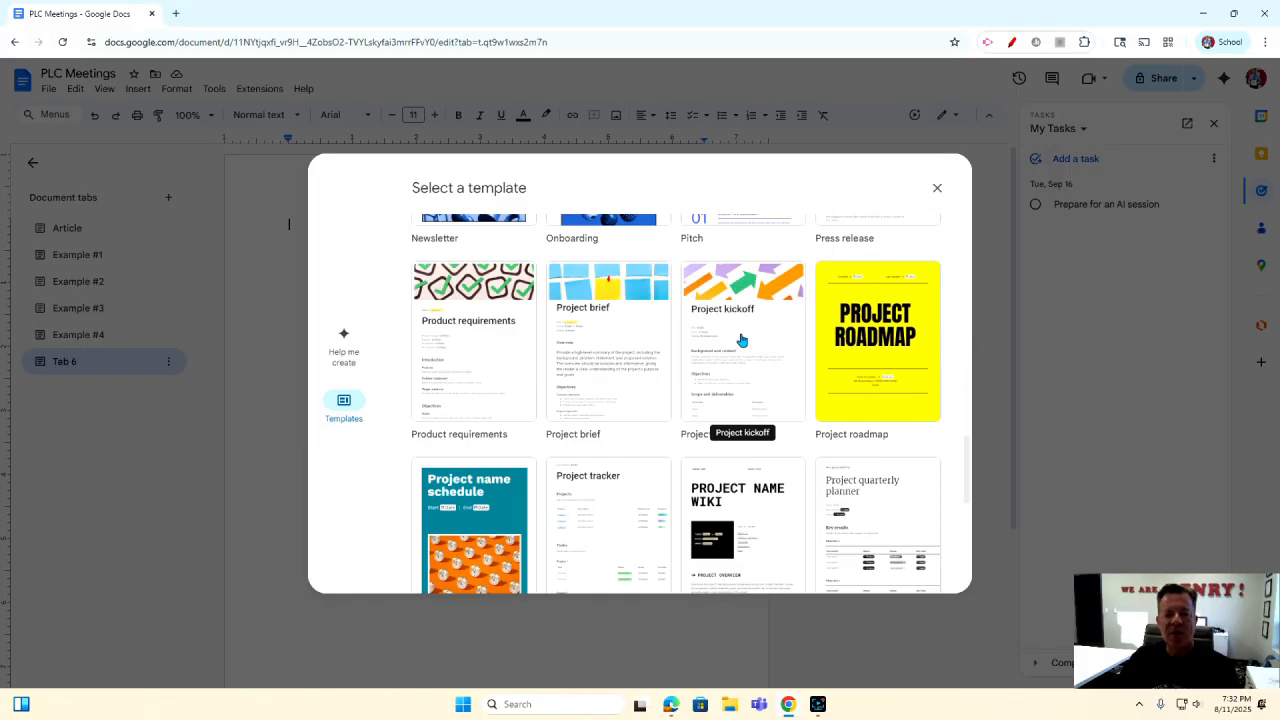
scroll(742, 340, down, 2)
scroll(740, 340, up, 12)
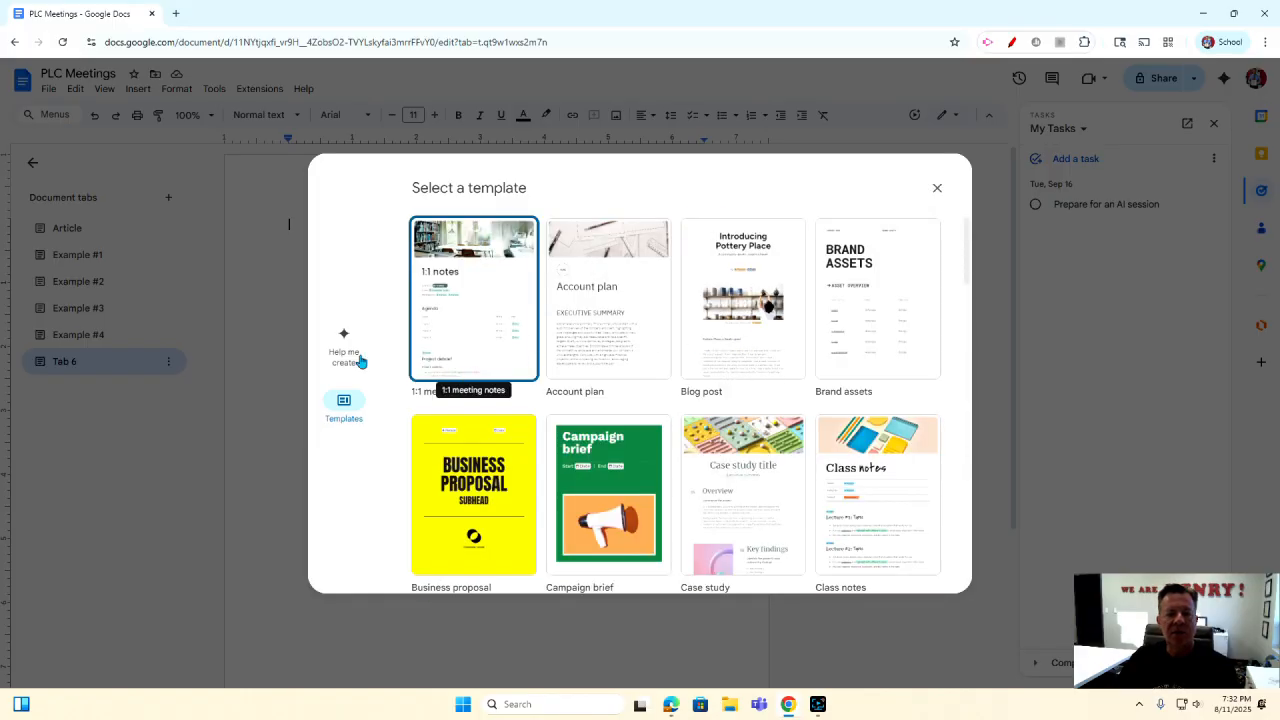
click(340, 348)
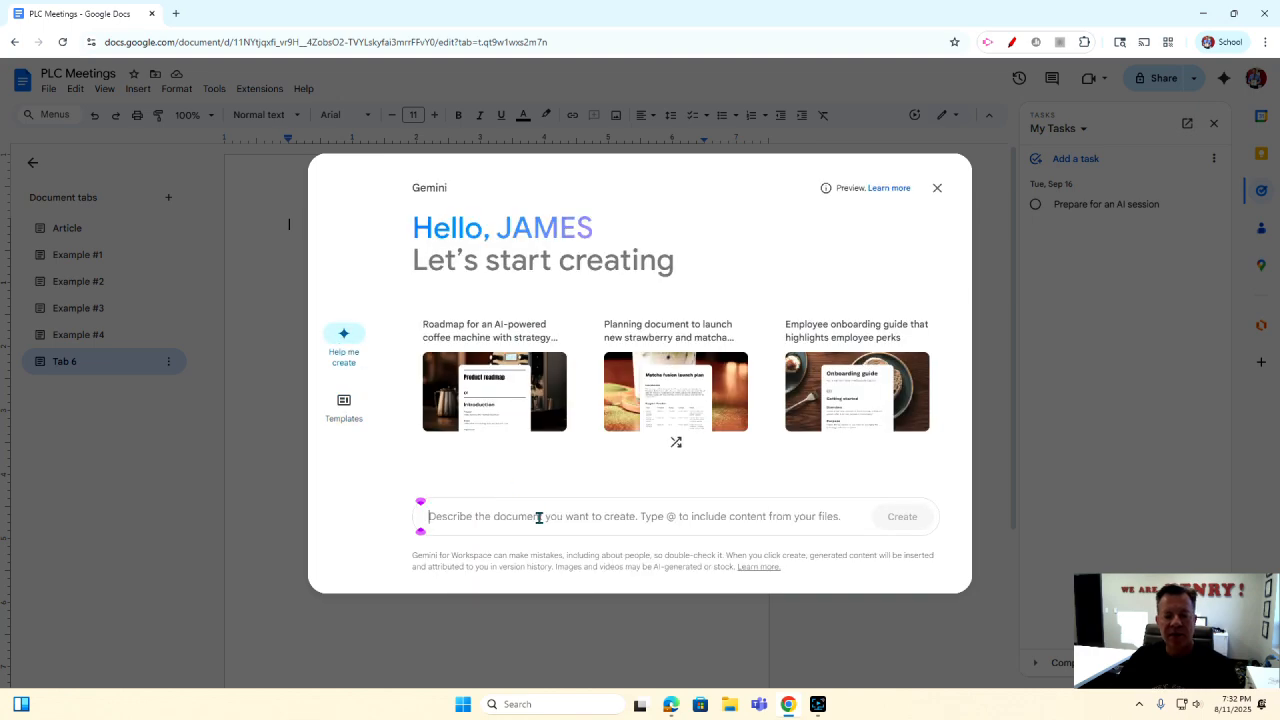
Ask Gemini to 'Create a PLC agenda that includes introductions, monitoring pacing, and review assessments'.
text(Crea)
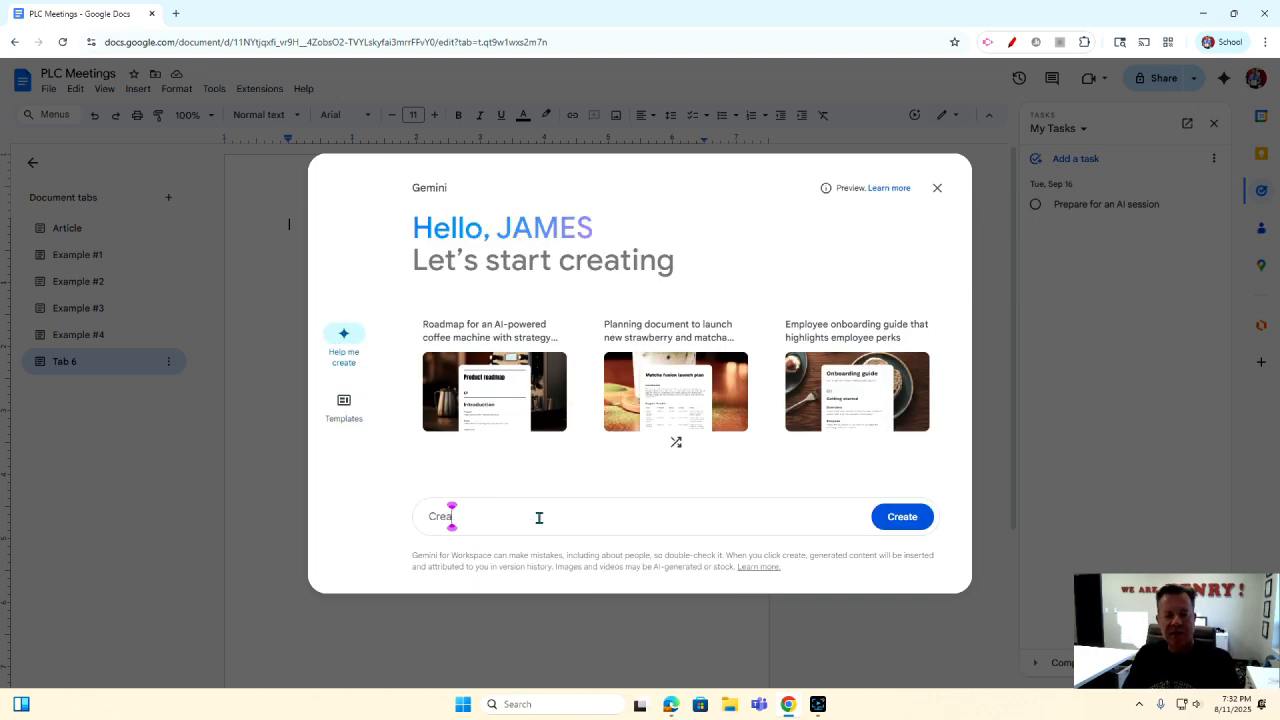
text(te a PLC a)
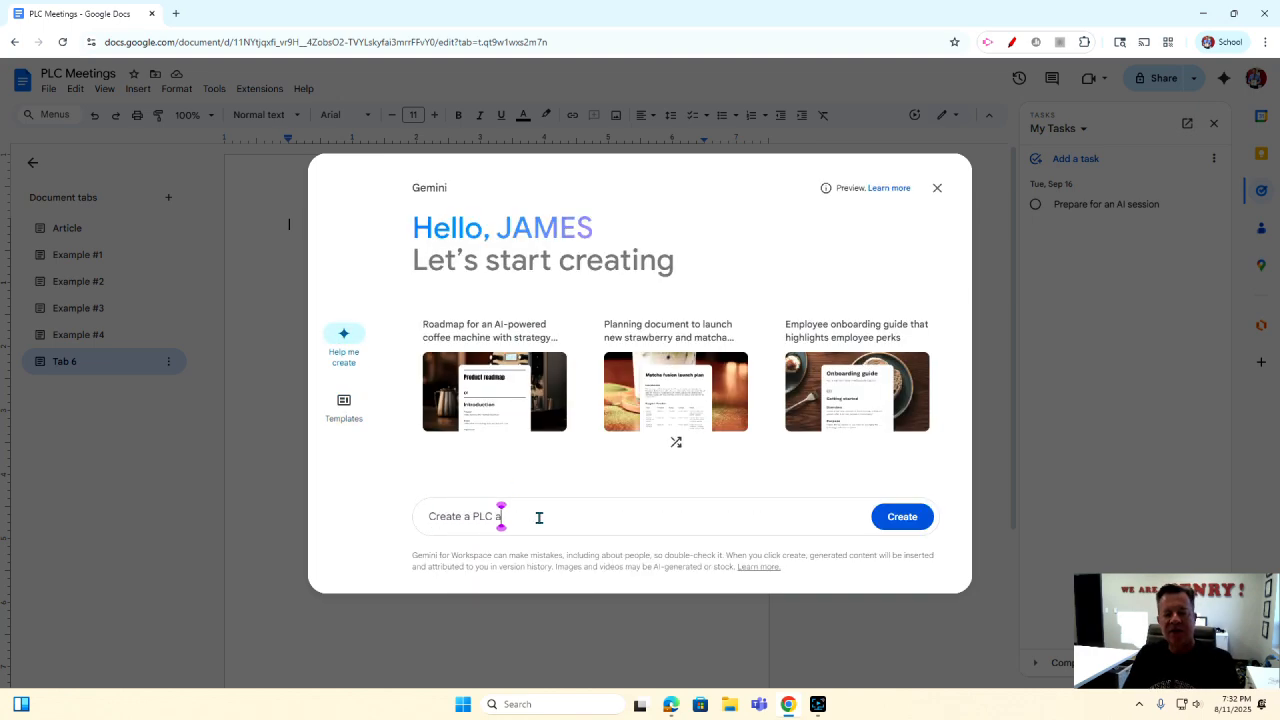
text(genda that in)
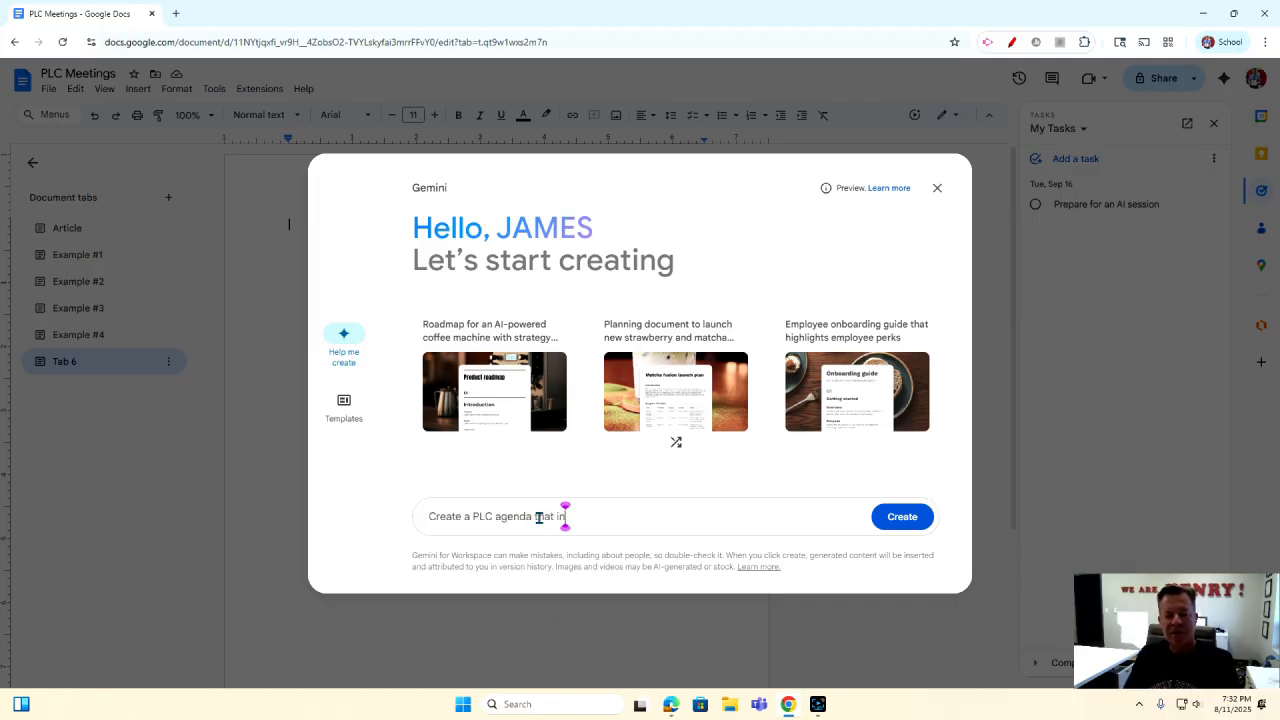
text(cludes introductions,)
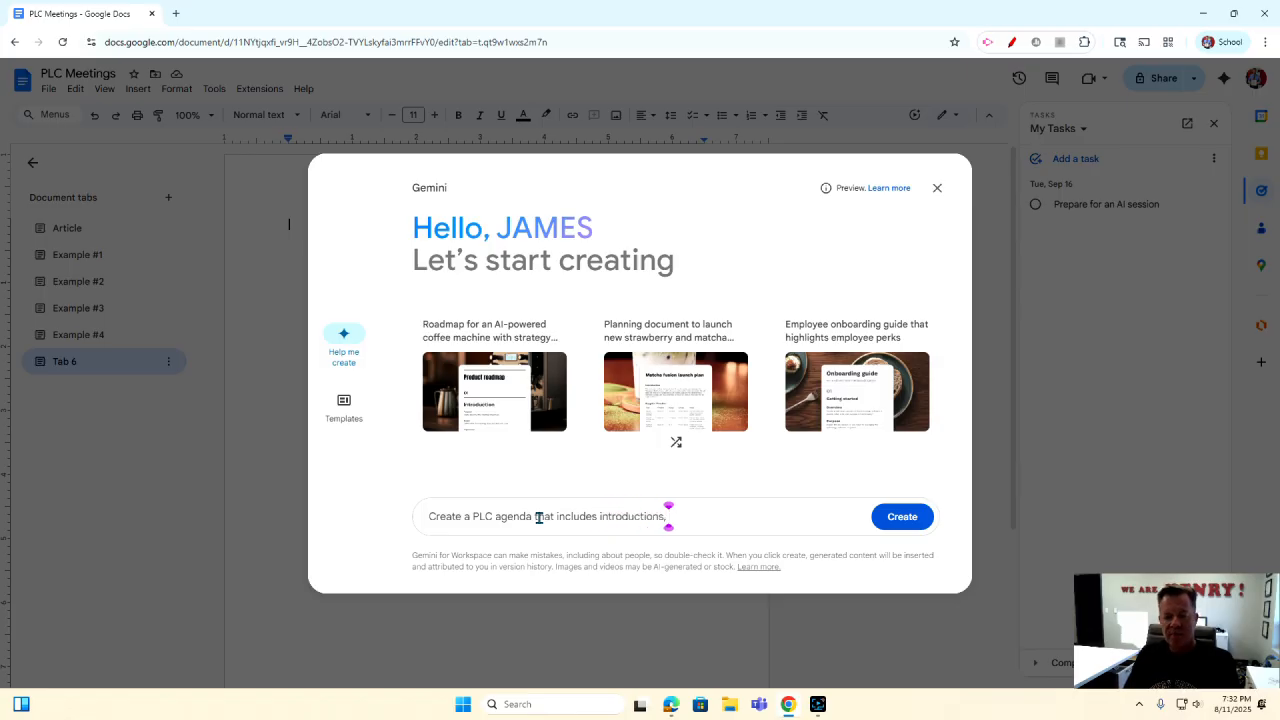
text( mo)
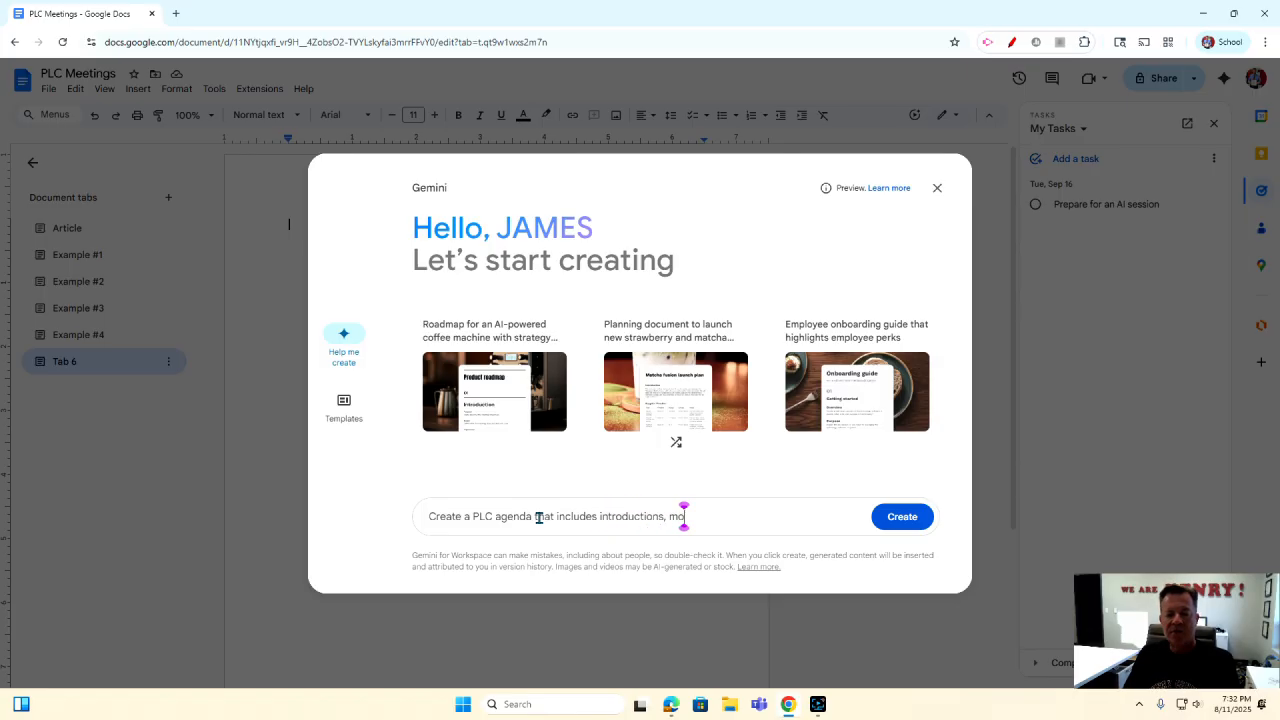
text(nitoring pa)
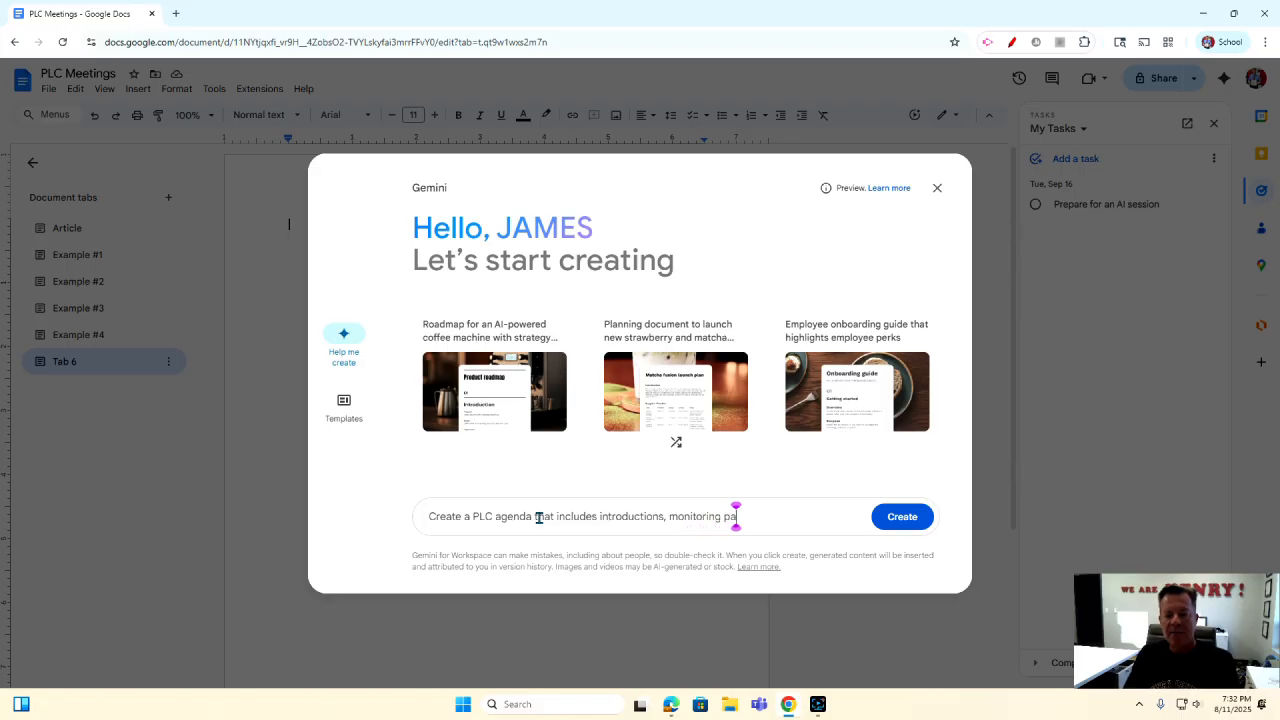
text(cing, and)
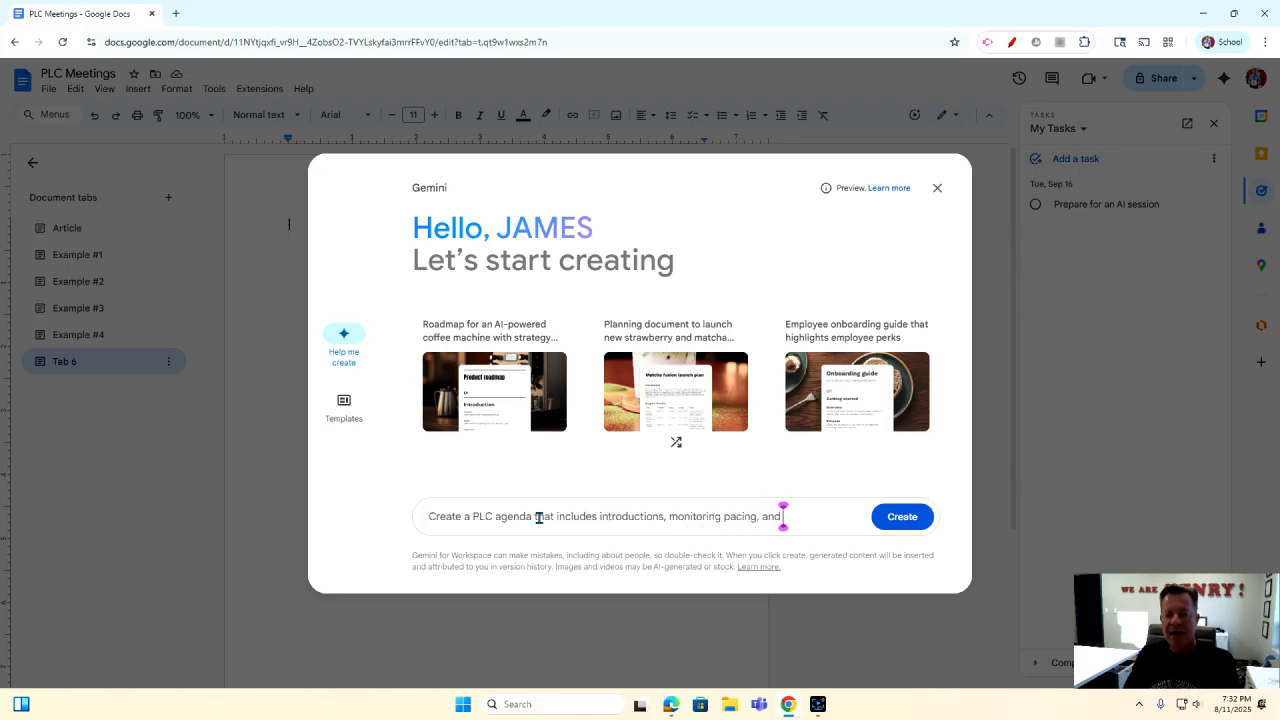
text( revew a)
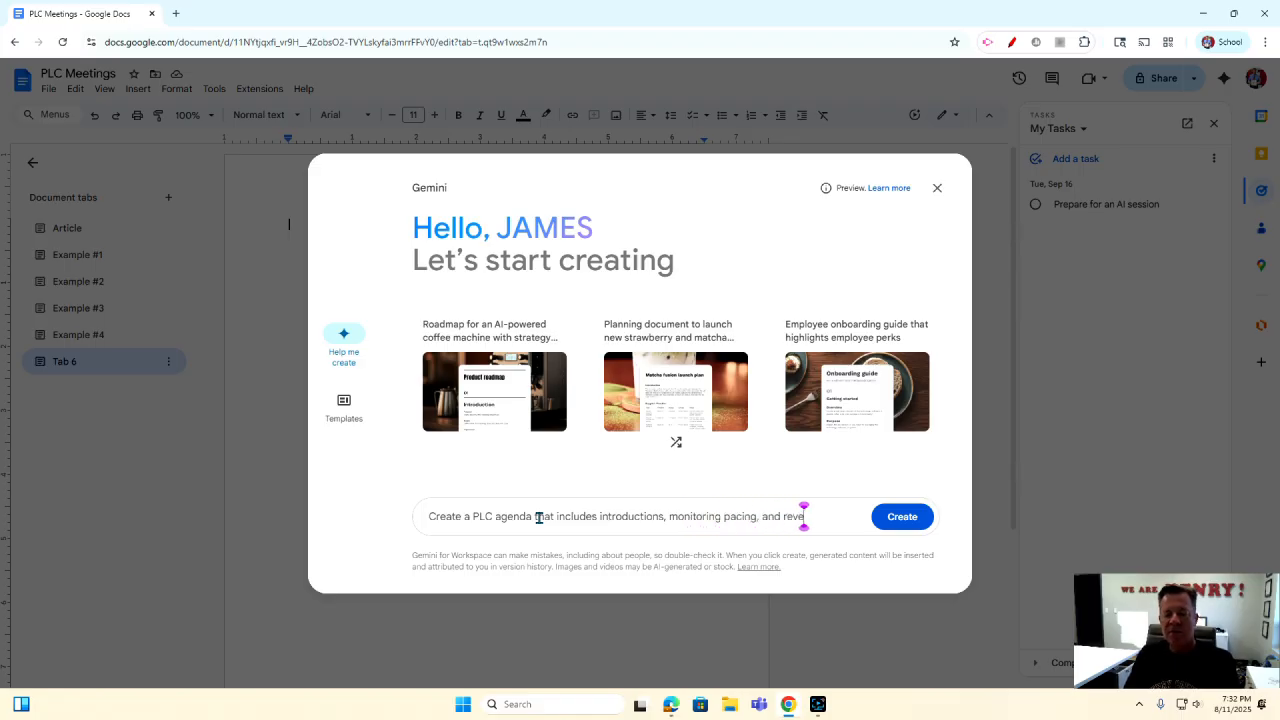
key(BackSpace)
key(BackSpace)
key(BackSpace)
key(BackSpace)
text(iew assessments)
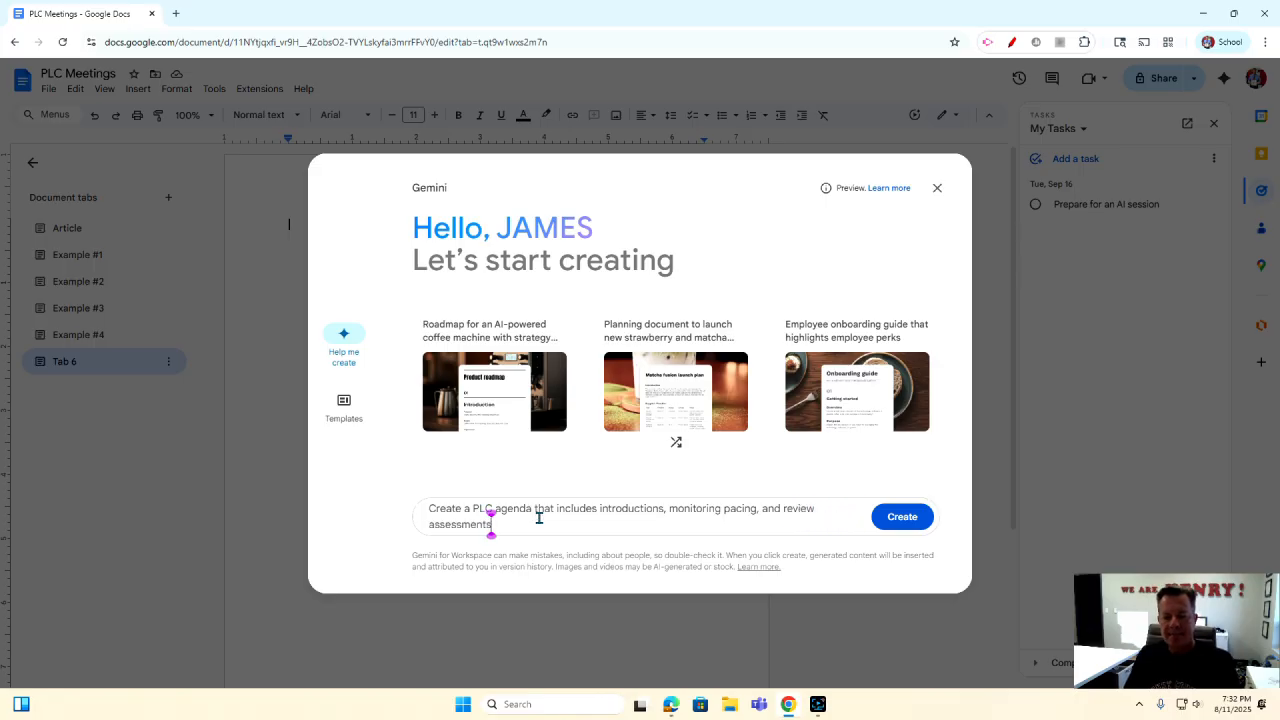
click(900, 517)
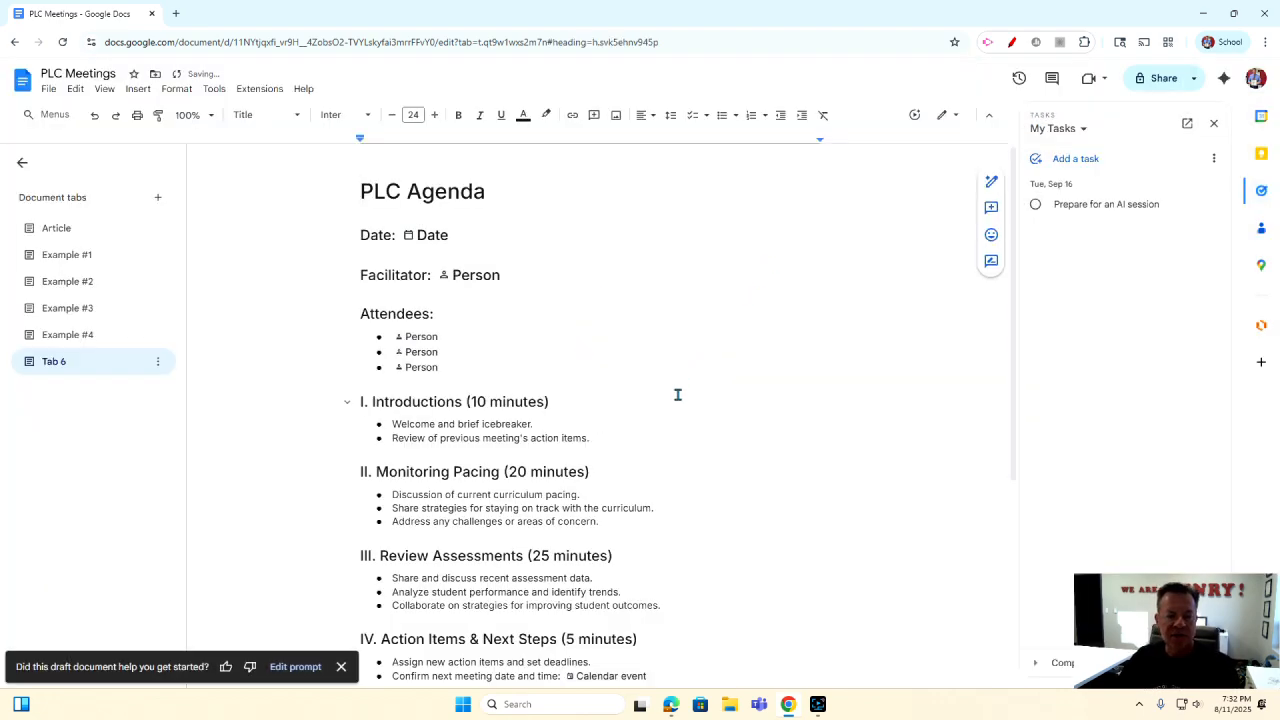
Scroll through the generated PLC Agenda down to its Resources section and back up.
scroll(676, 390, down, 2)
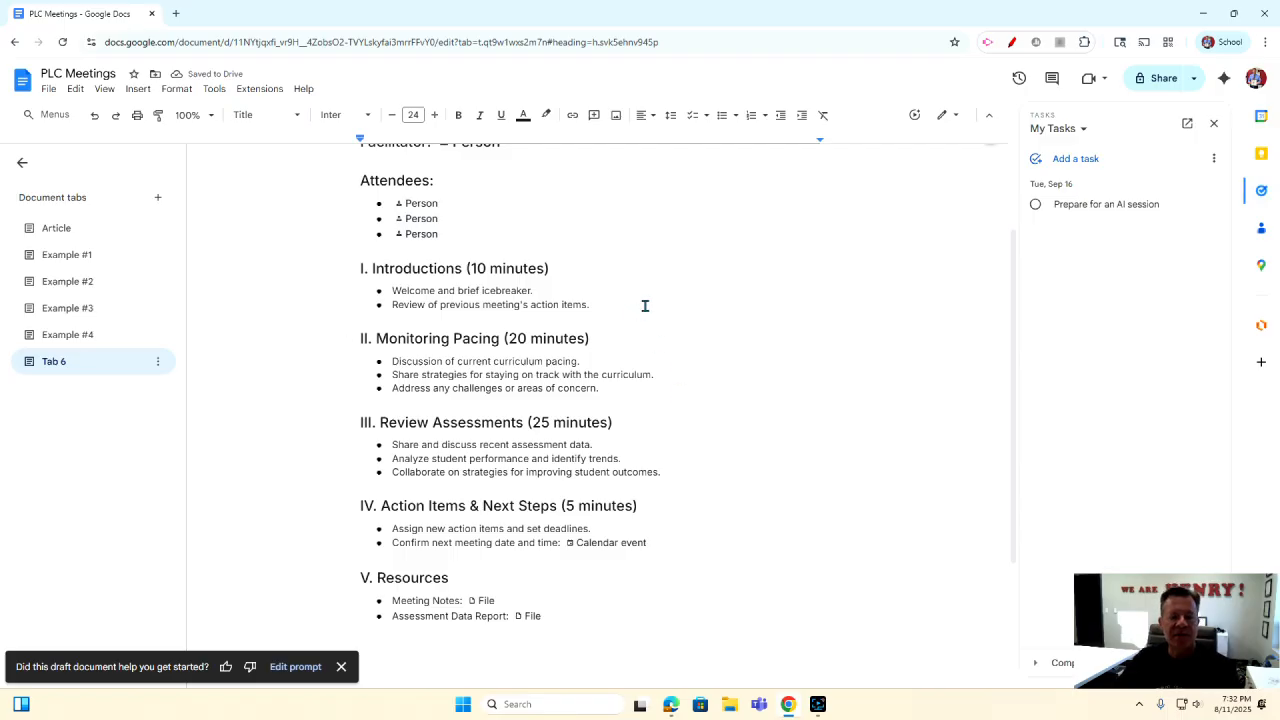
scroll(630, 329, up, 2)
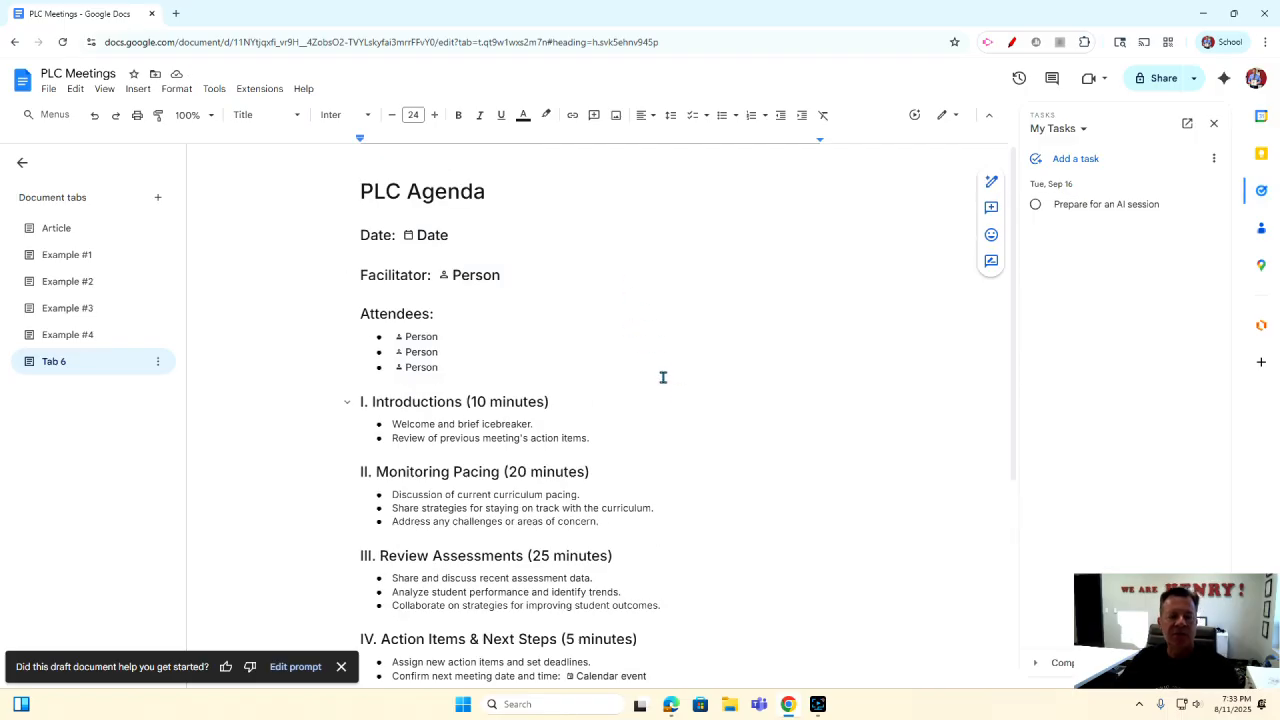
scroll(672, 395, down, 1)
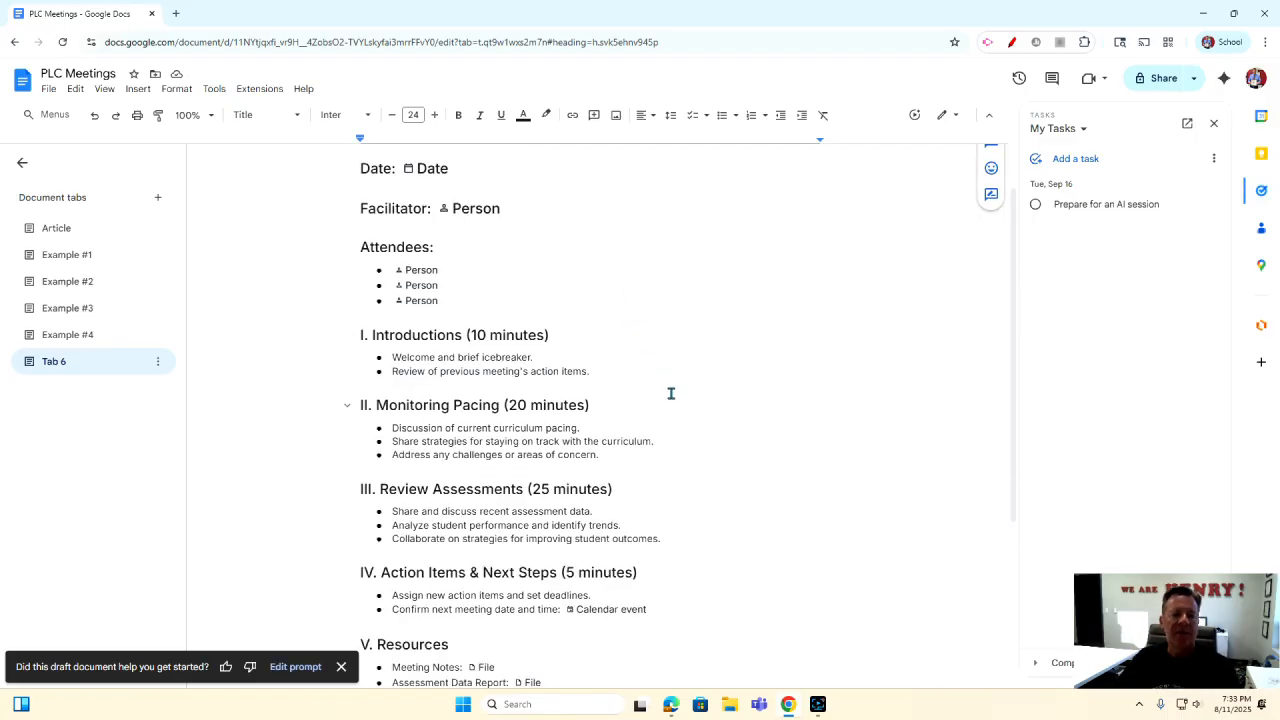
scroll(671, 393, up, 1)
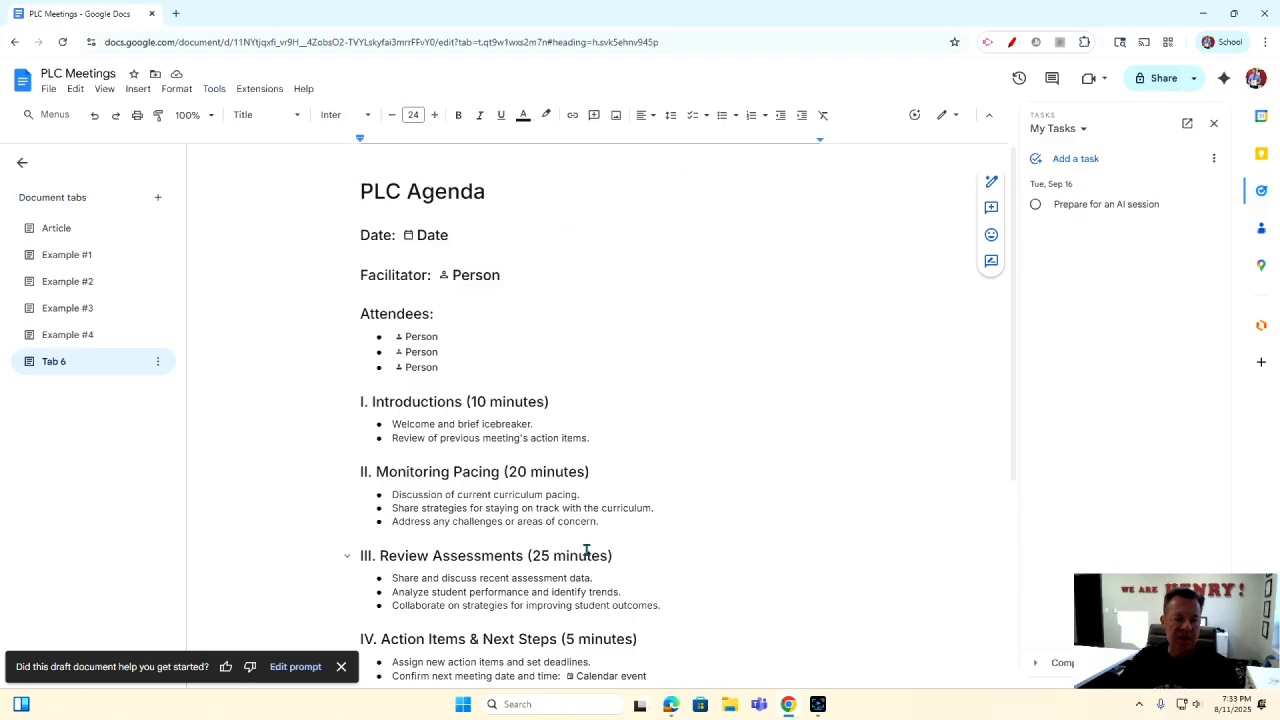
scroll(651, 537, down, 4)
scroll(629, 543, up, 4)
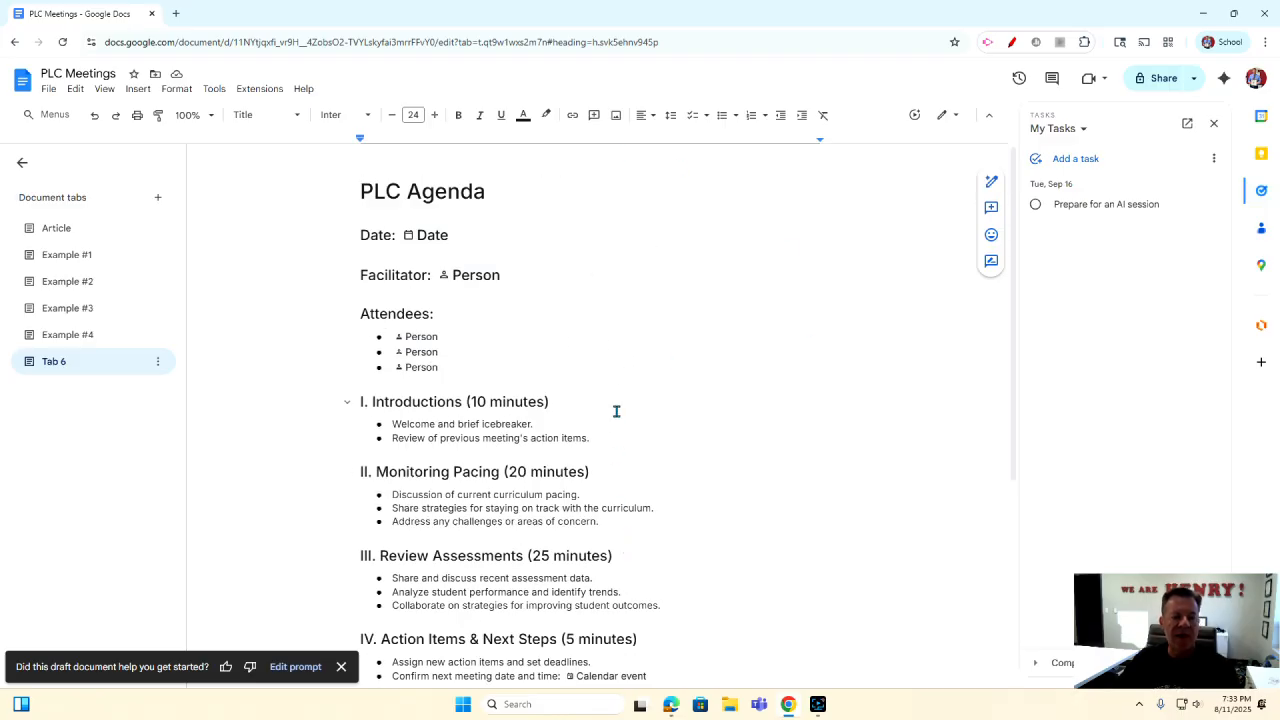
Edit the heading so it reads 'I. Introductions (2 minutes)' instead of 10 minutes.
click(138, 89)
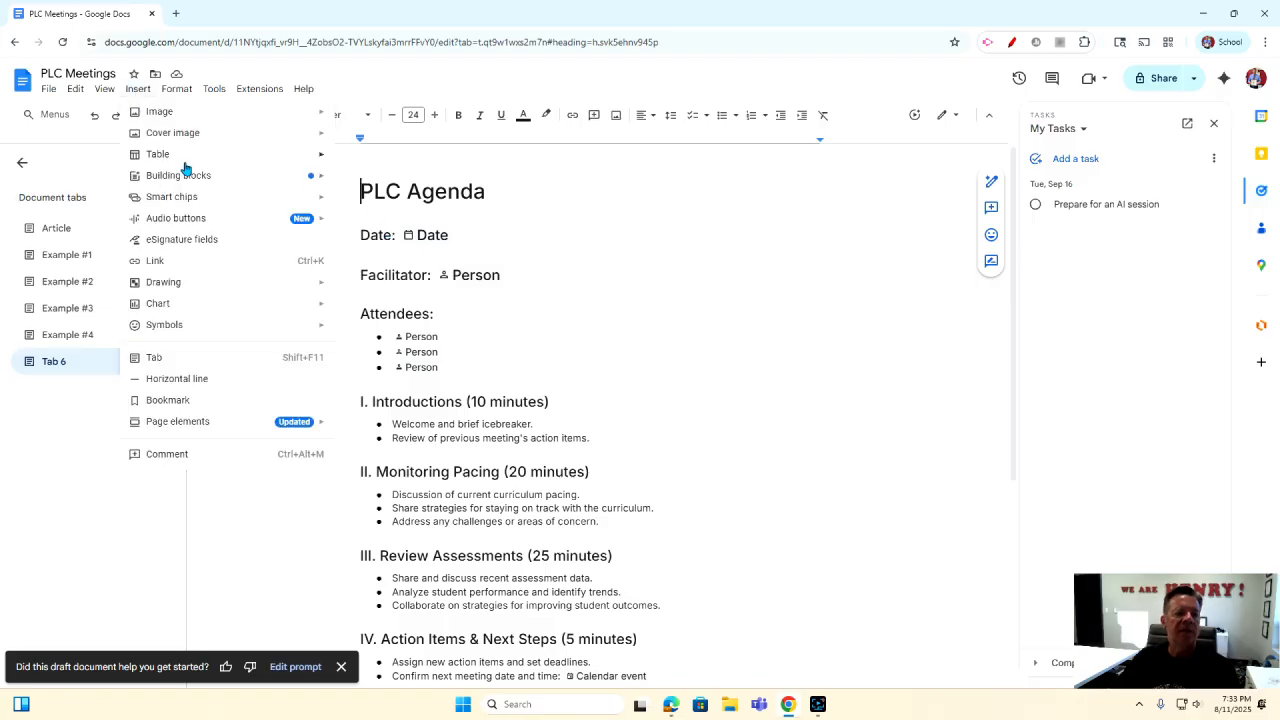
mouse_move(186, 175)
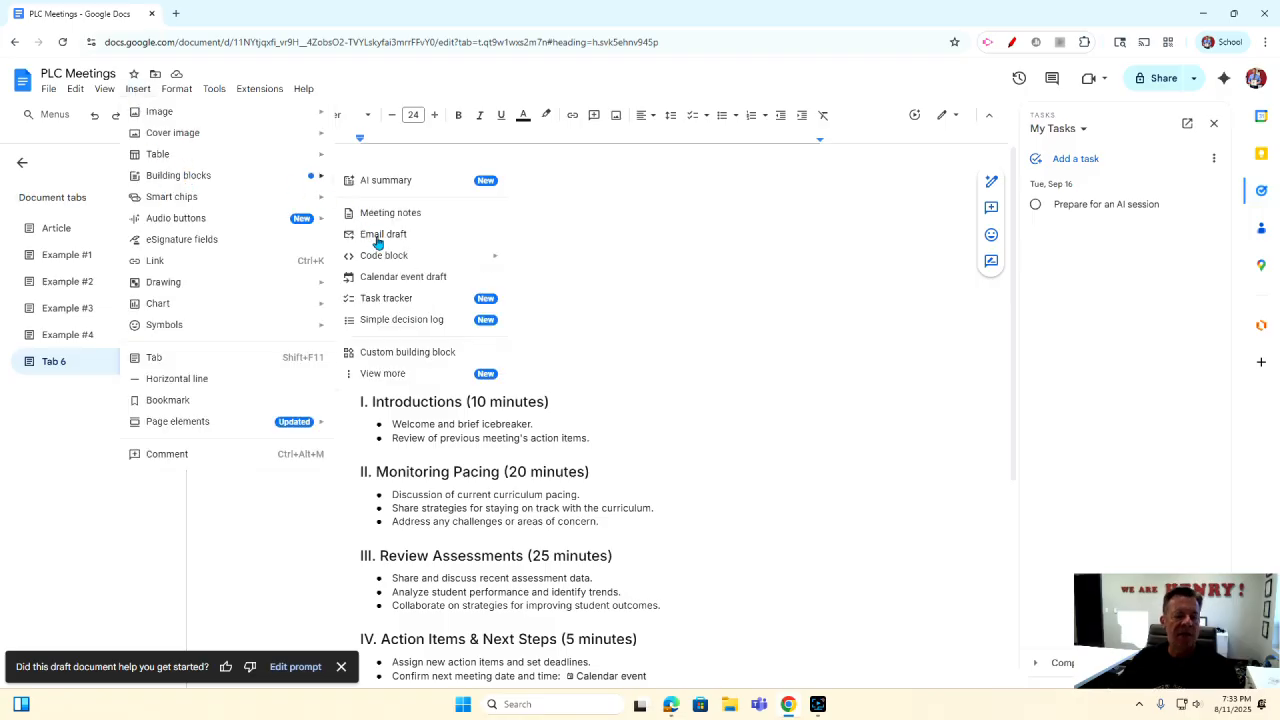
click(764, 292)
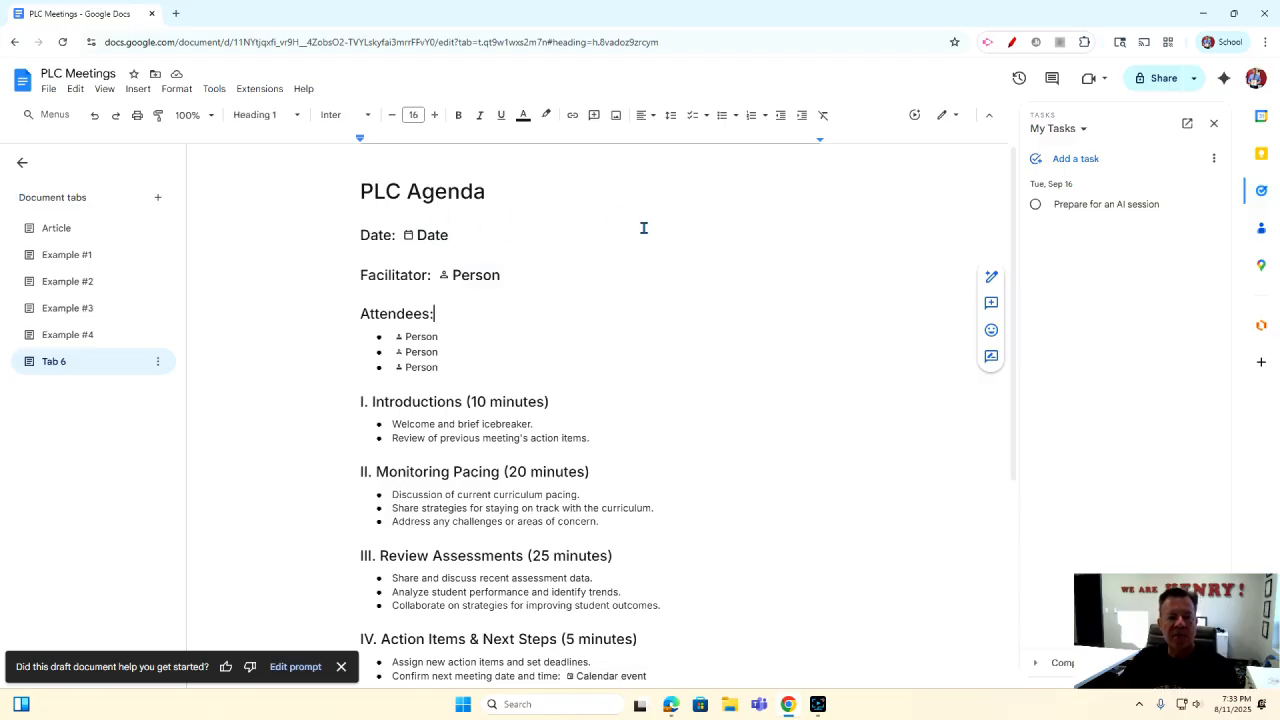
scroll(631, 320, down, 1)
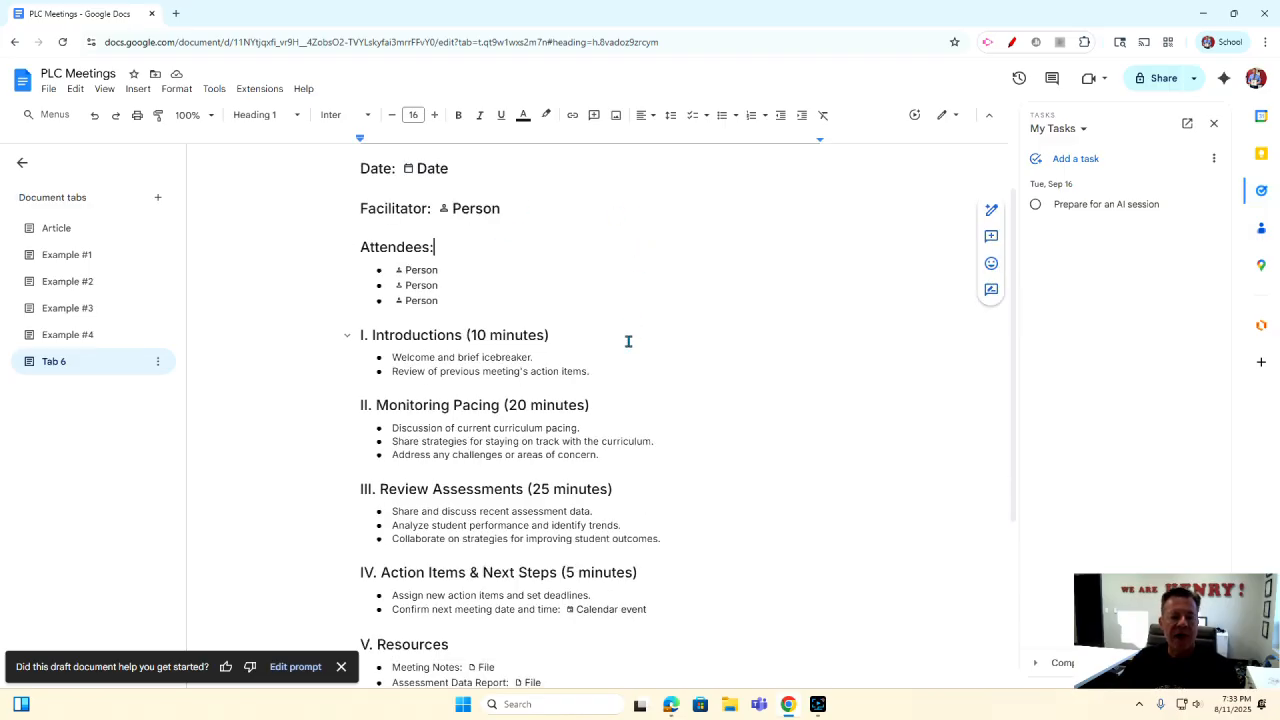
click(482, 337)
key(Delete)
key(BackSpace)
text(2)
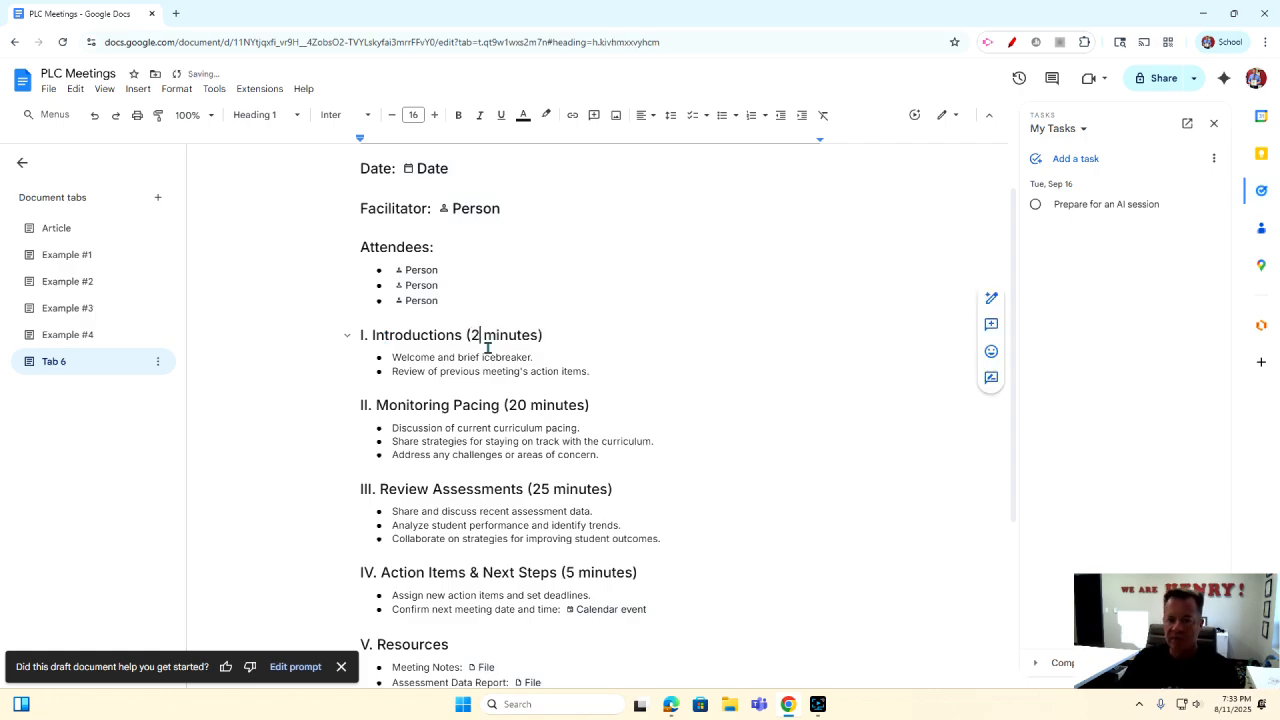
click(579, 331)
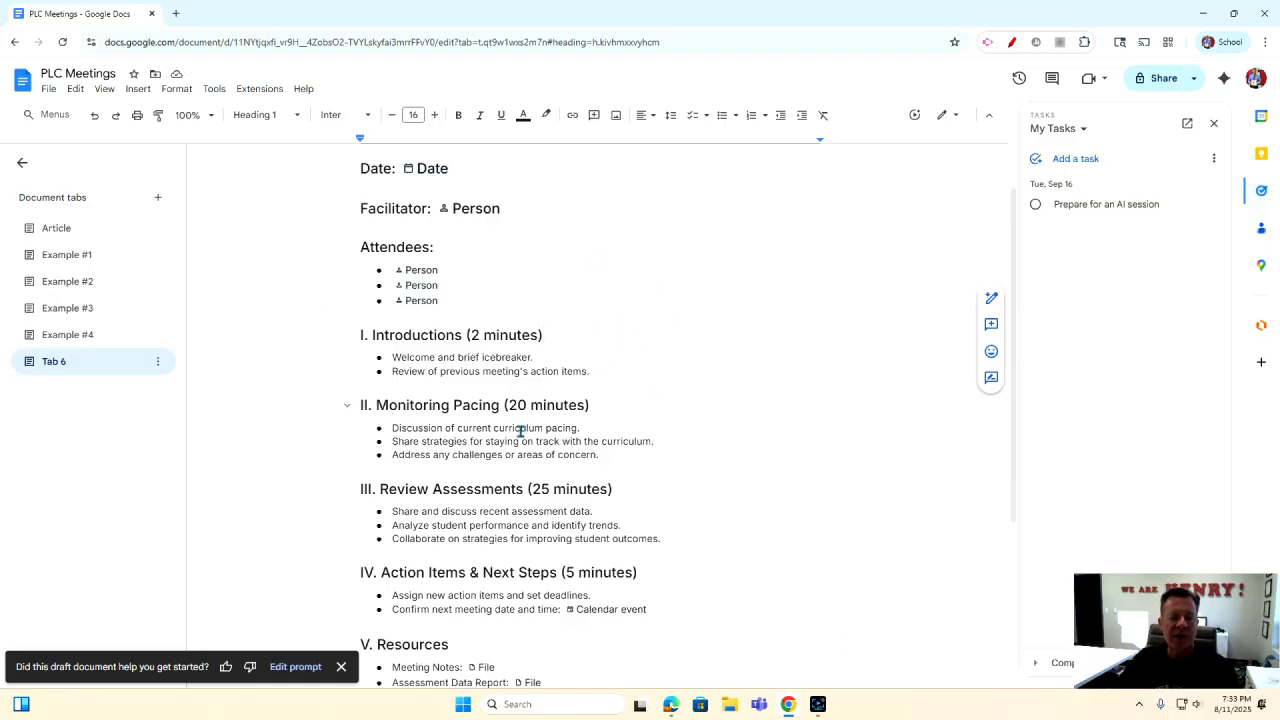
Insert a 2-minute Timer chip after the Introductions heading, start it, then pause it.
click(137, 91)
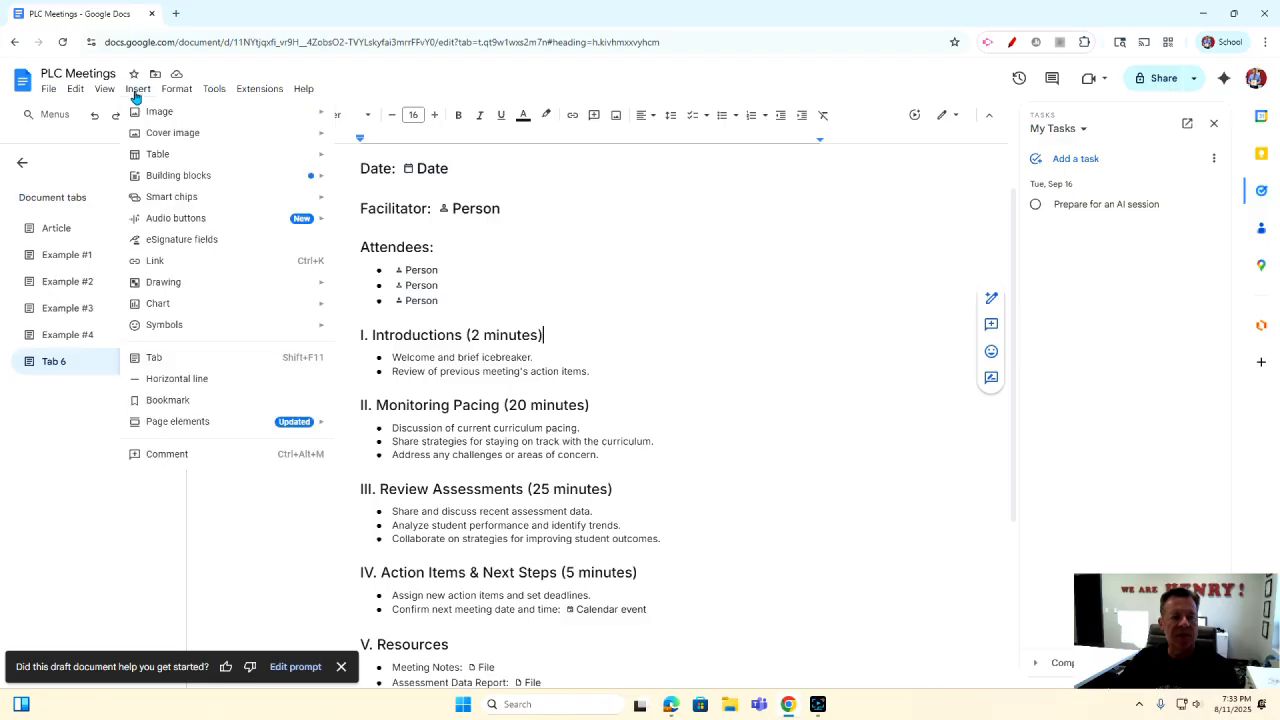
mouse_move(158, 203)
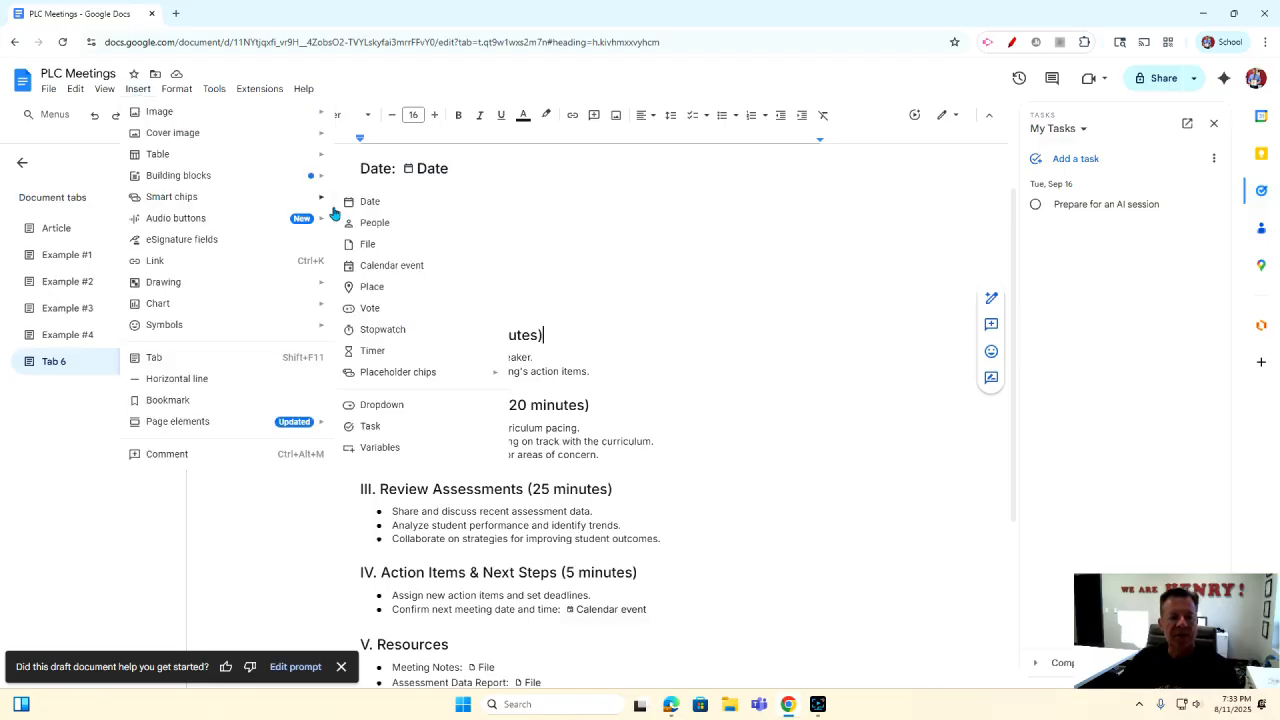
click(373, 350)
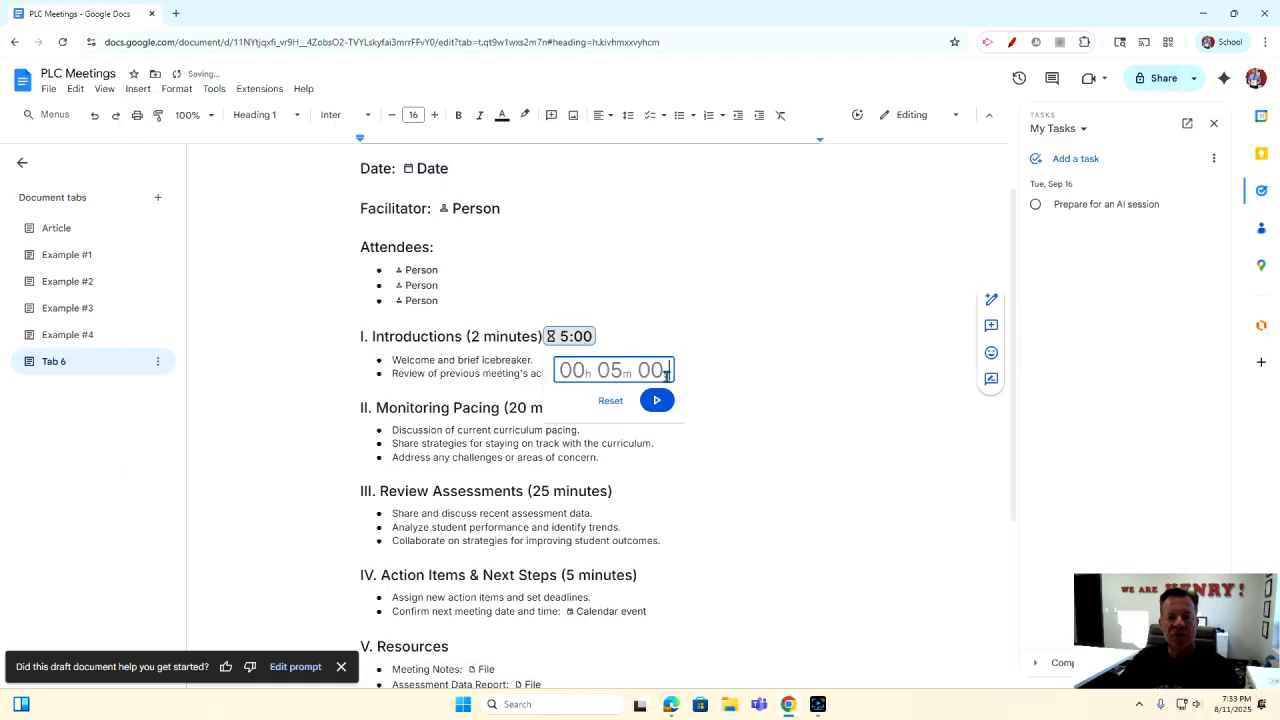
text(2m )
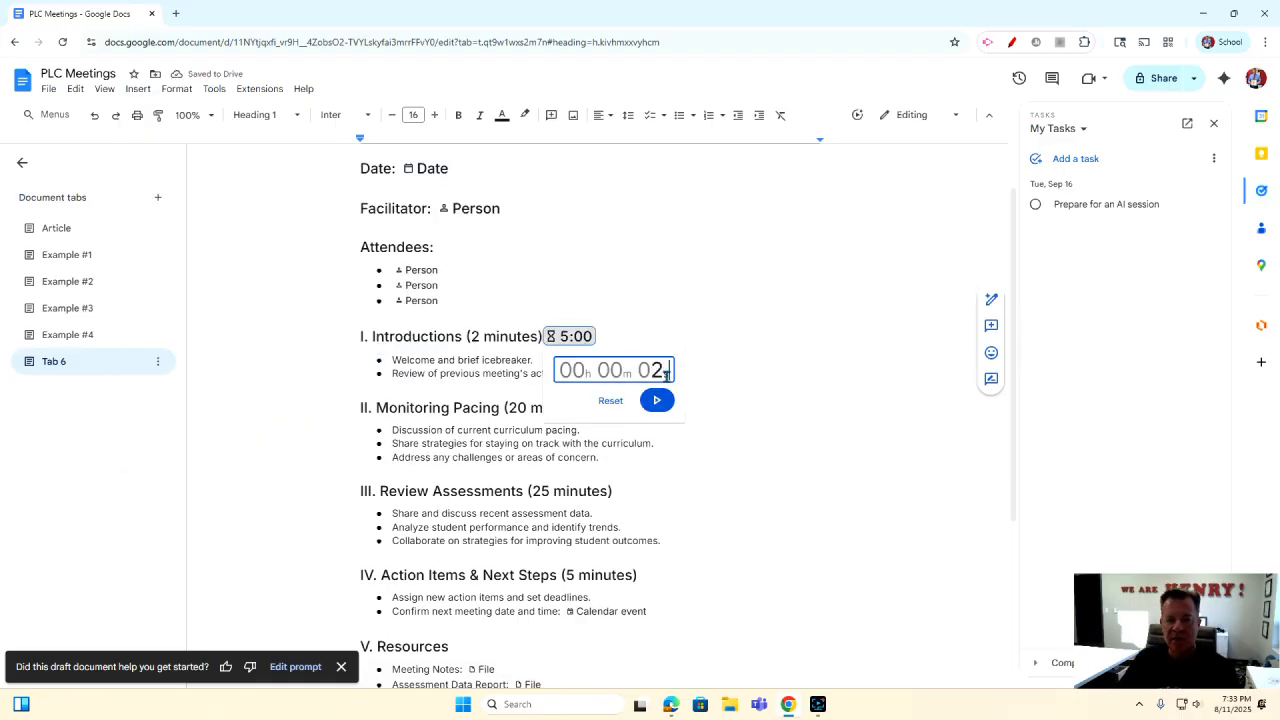
text(00)
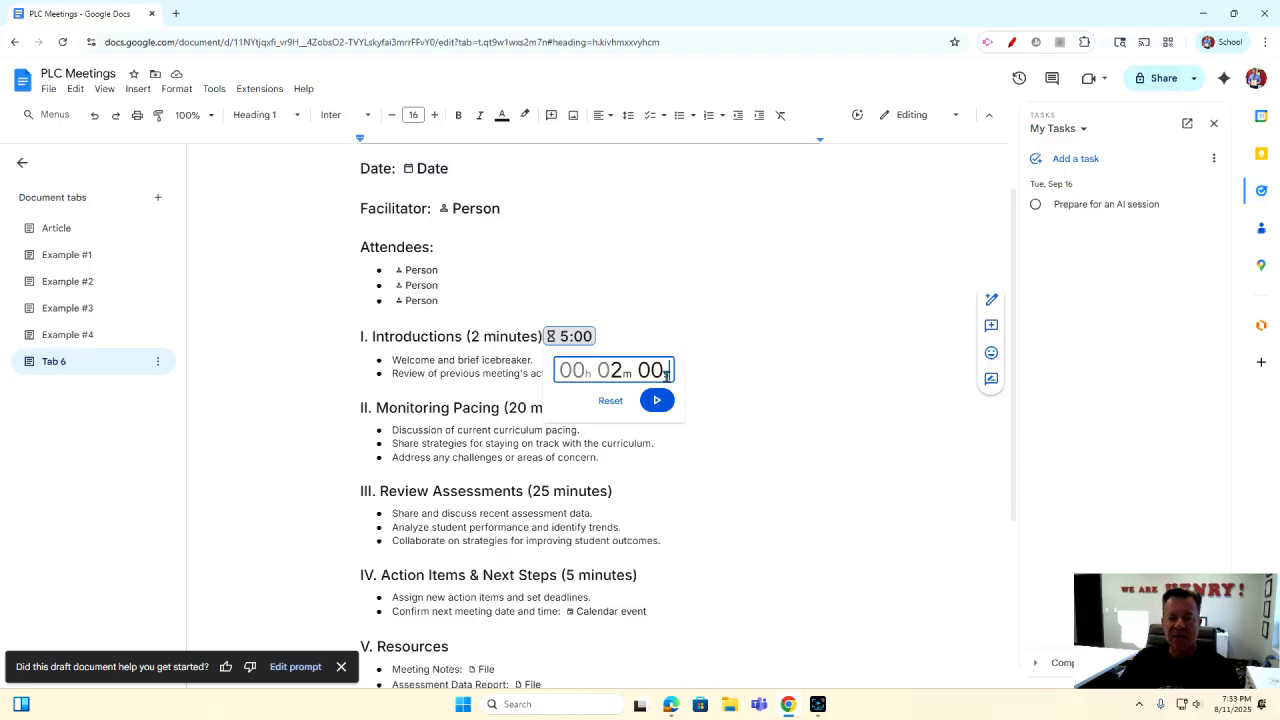
click(655, 401)
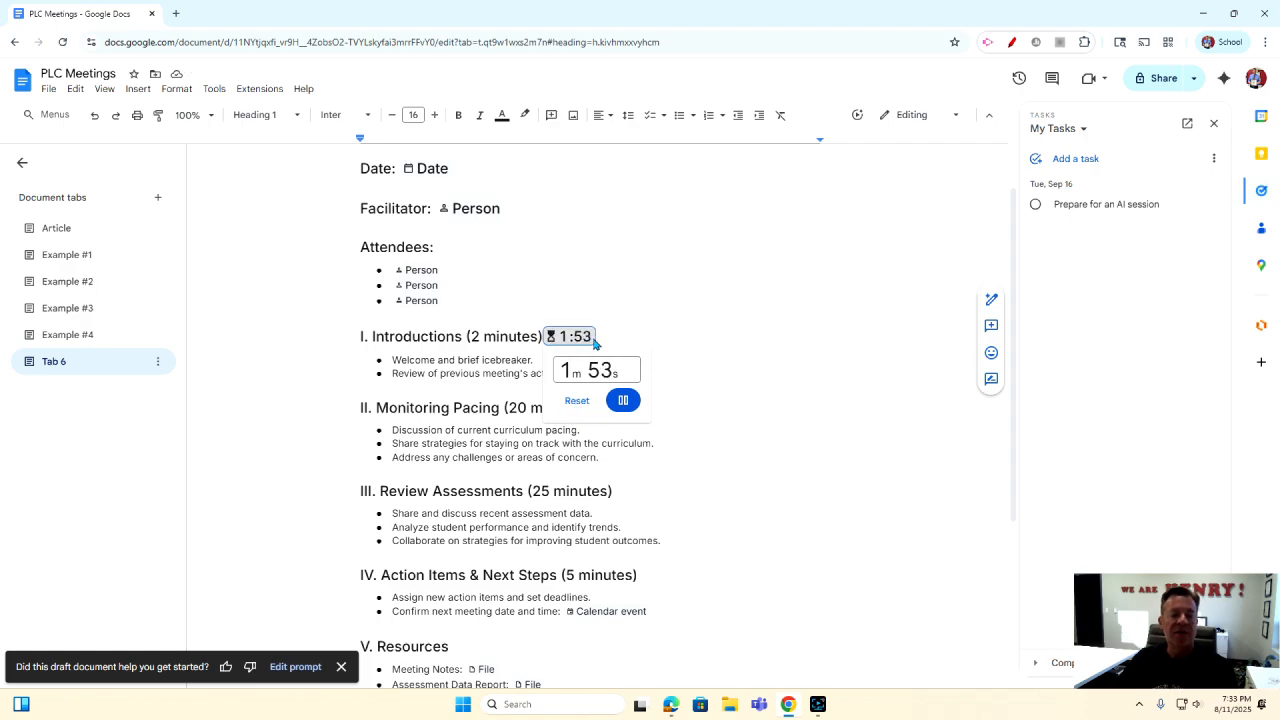
click(622, 400)
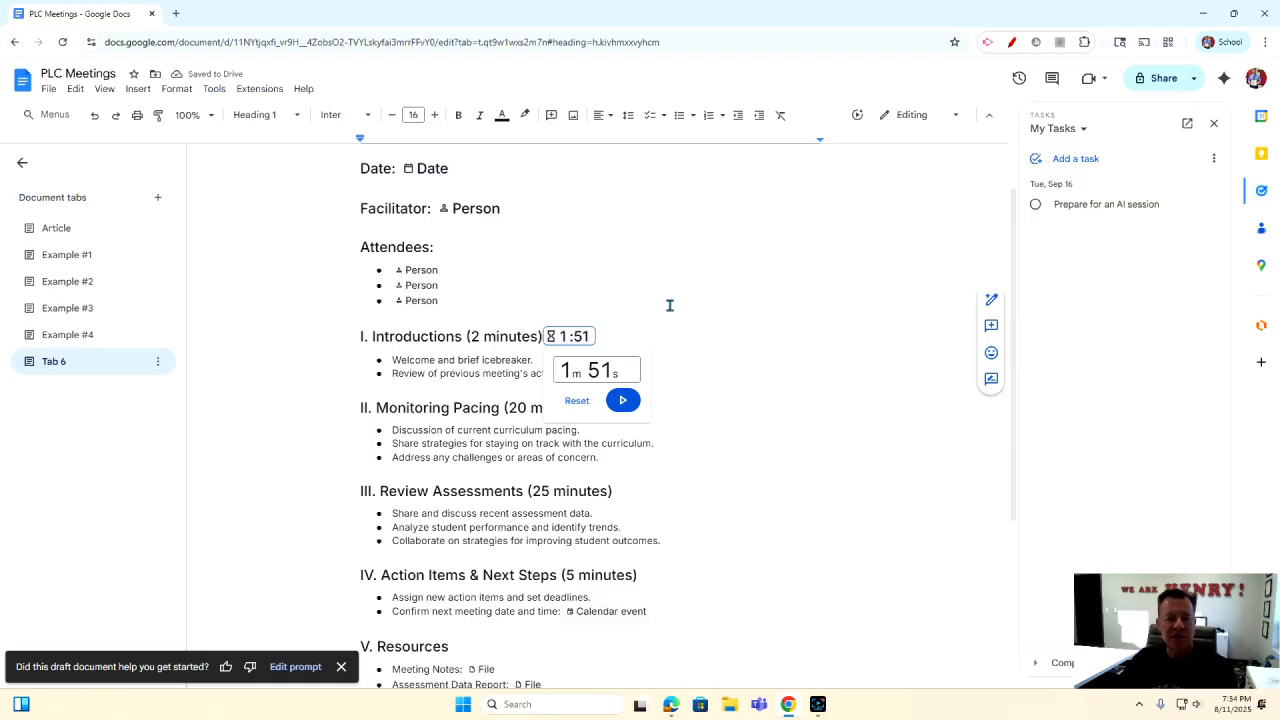
click(498, 251)
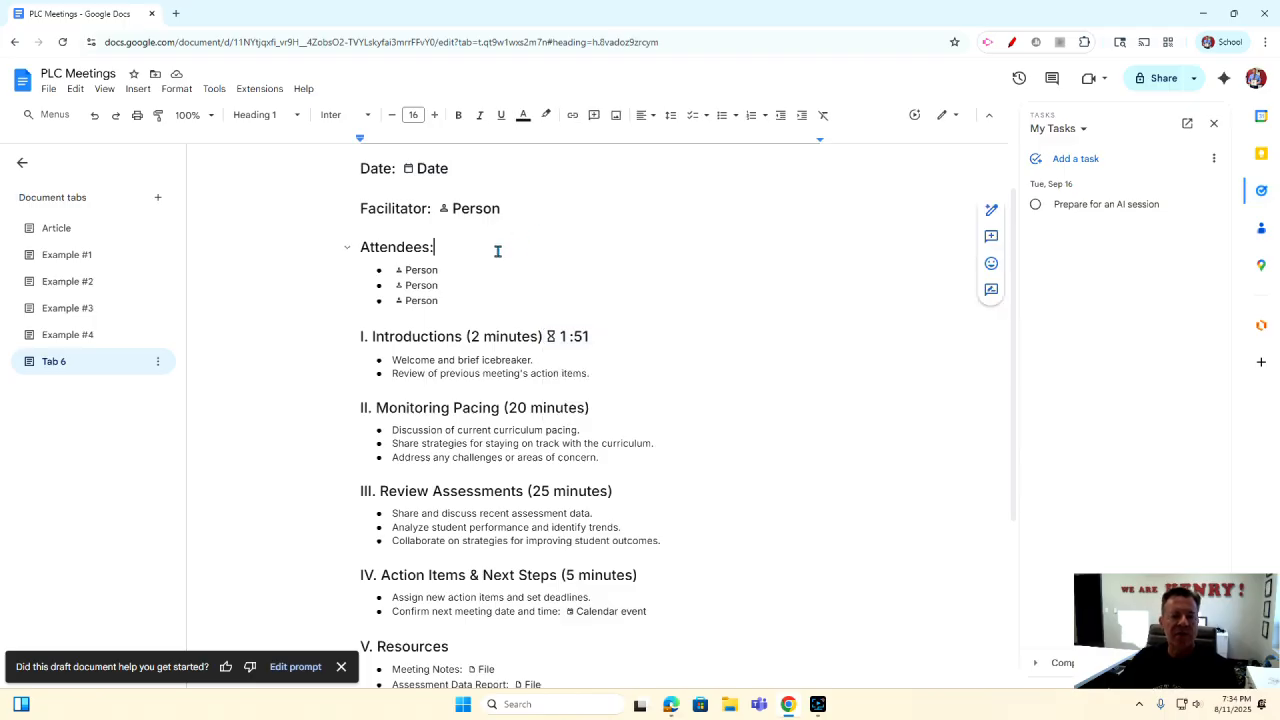
Insert a Stopwatch smart chip after 'Attendees:' and start it running.
click(138, 92)
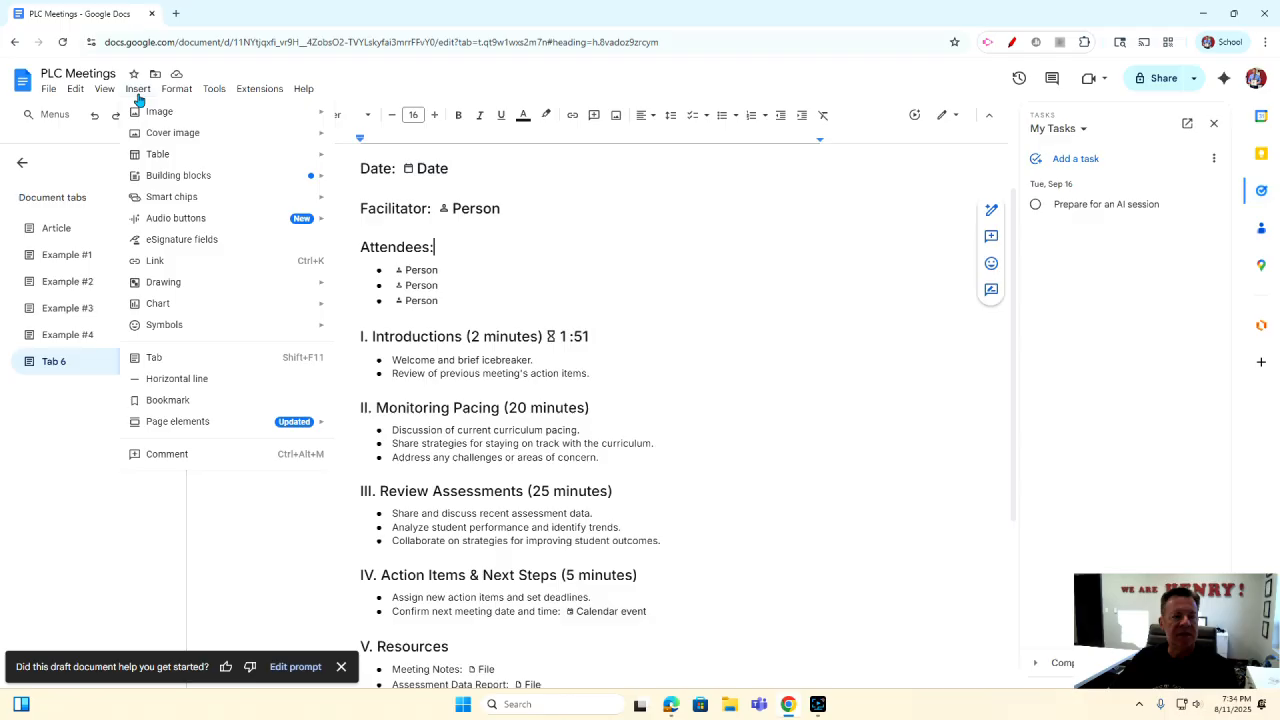
mouse_move(182, 202)
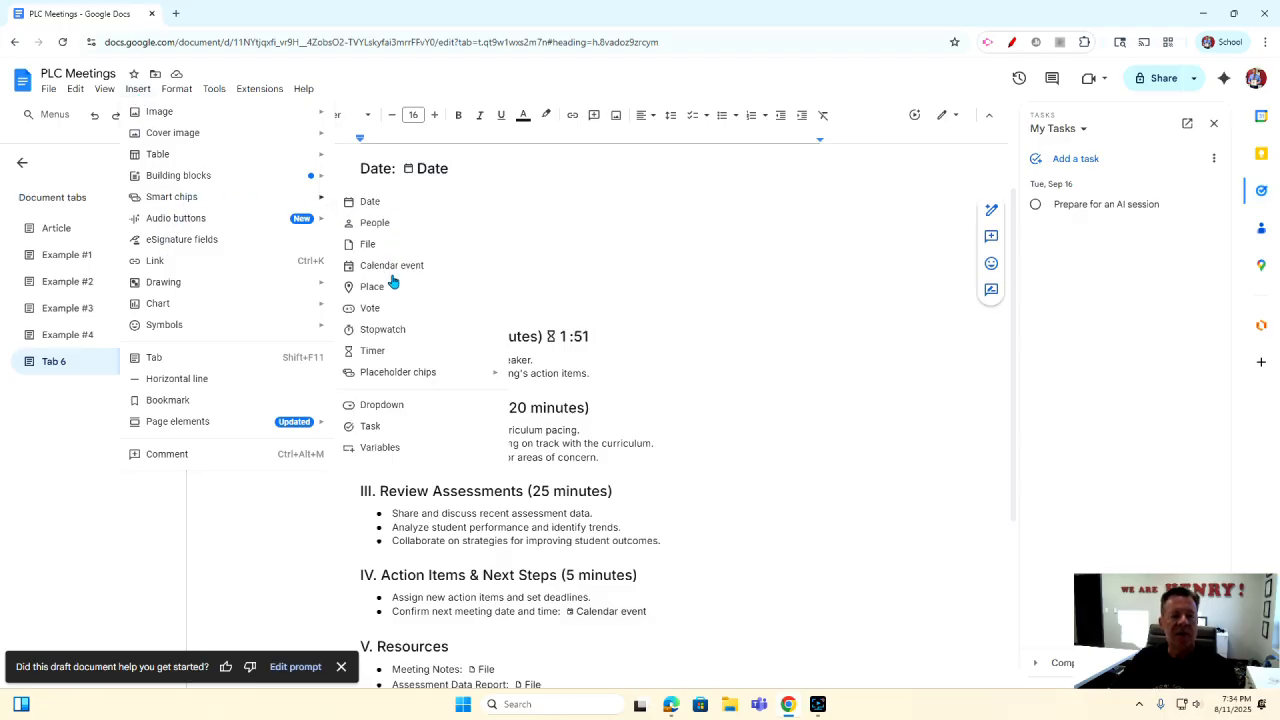
click(390, 330)
click(483, 251)
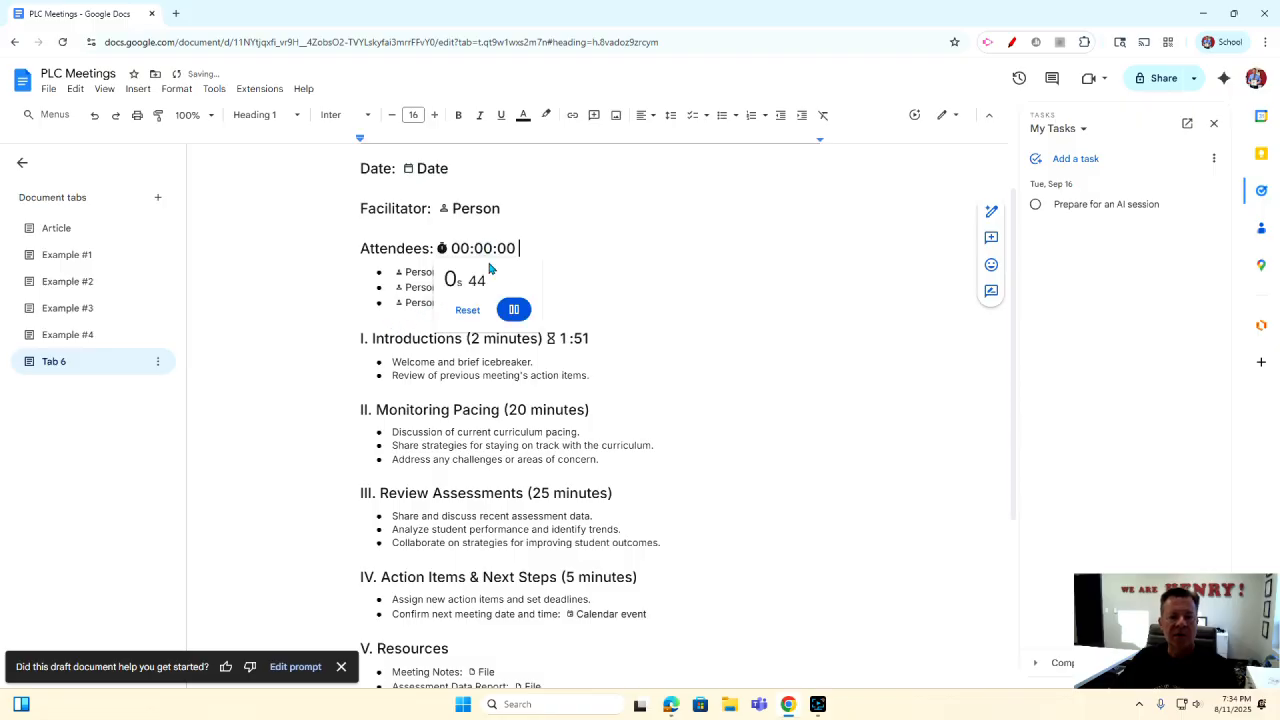
click(611, 277)
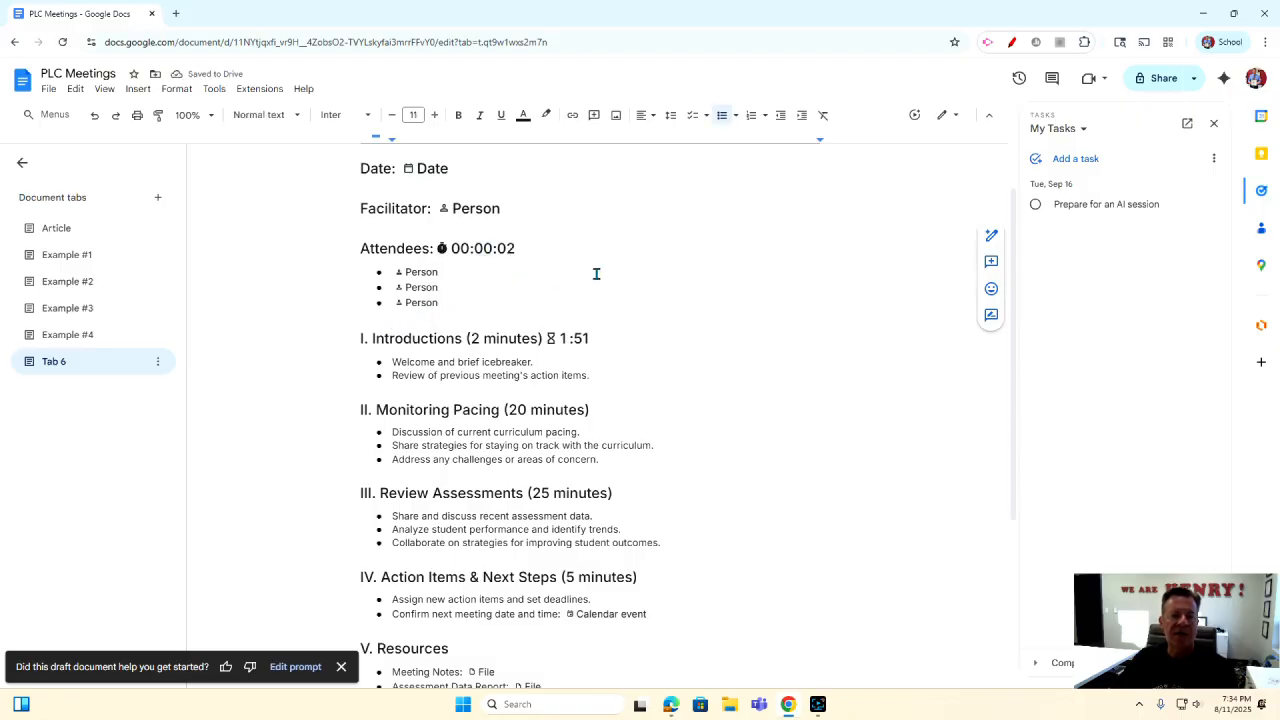
scroll(580, 370, down, 5)
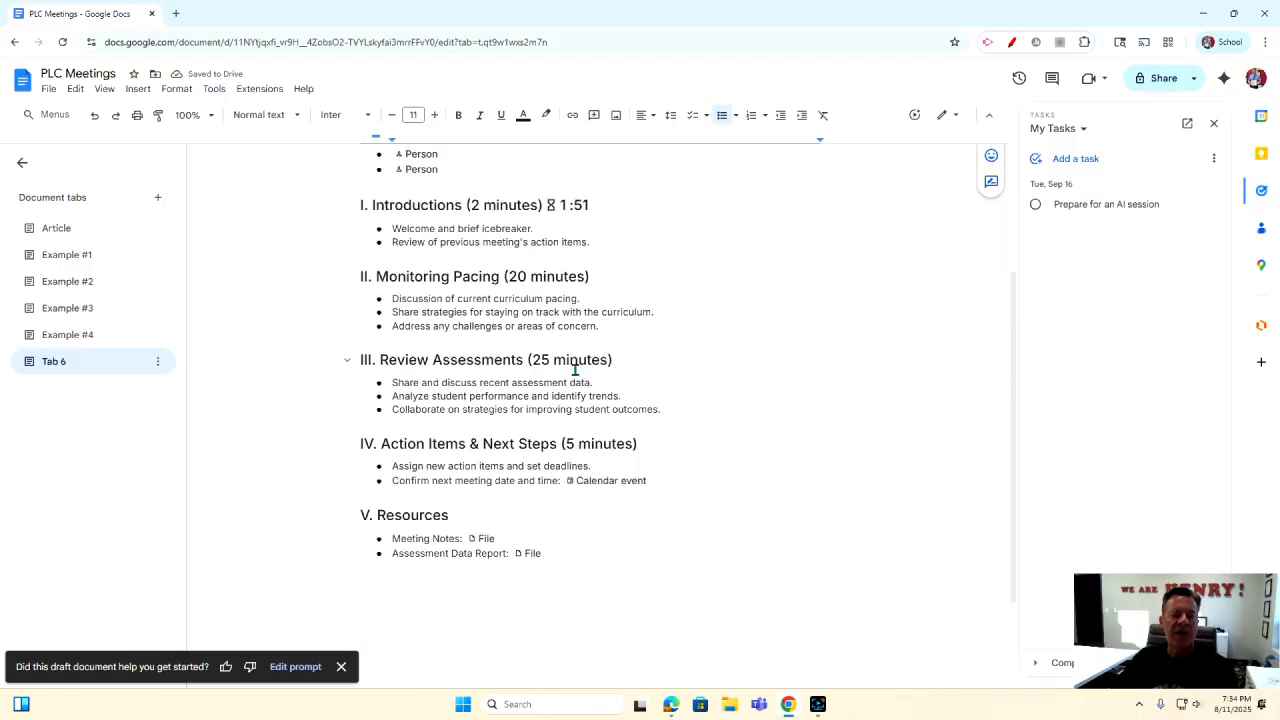
scroll(565, 367, up, 5)
scroll(560, 365, down, 4)
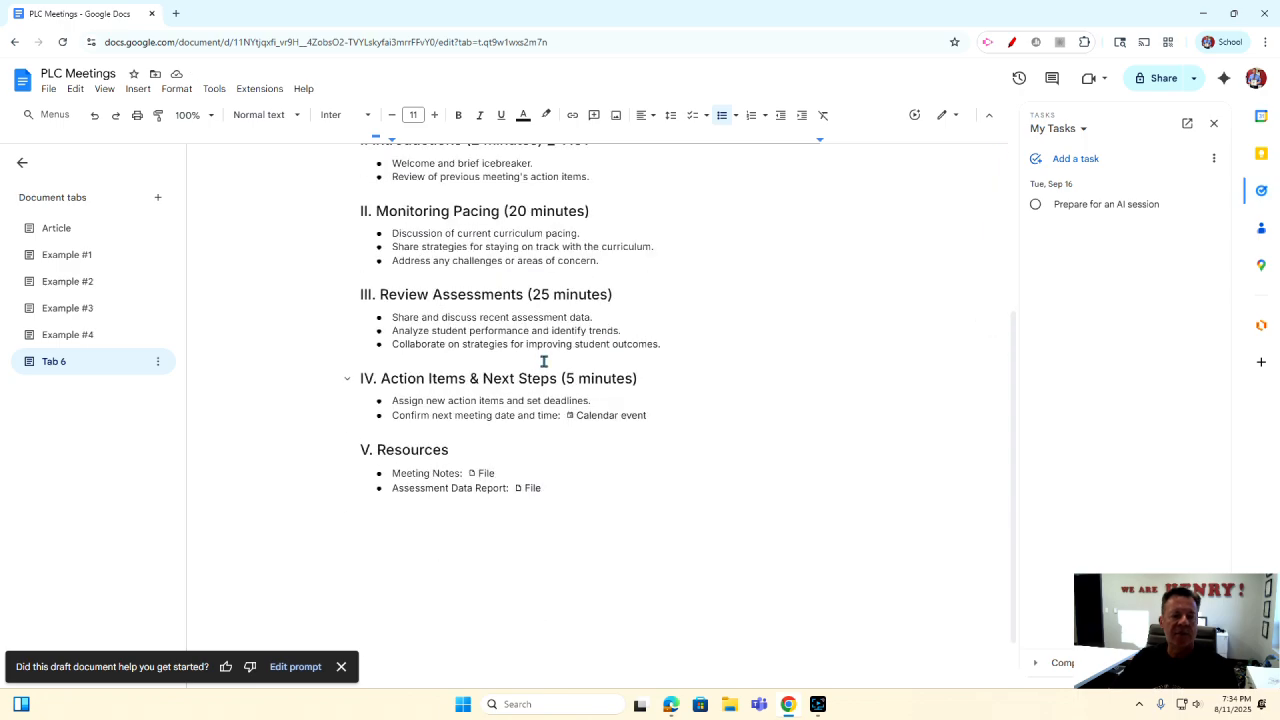
scroll(536, 367, up, 5)
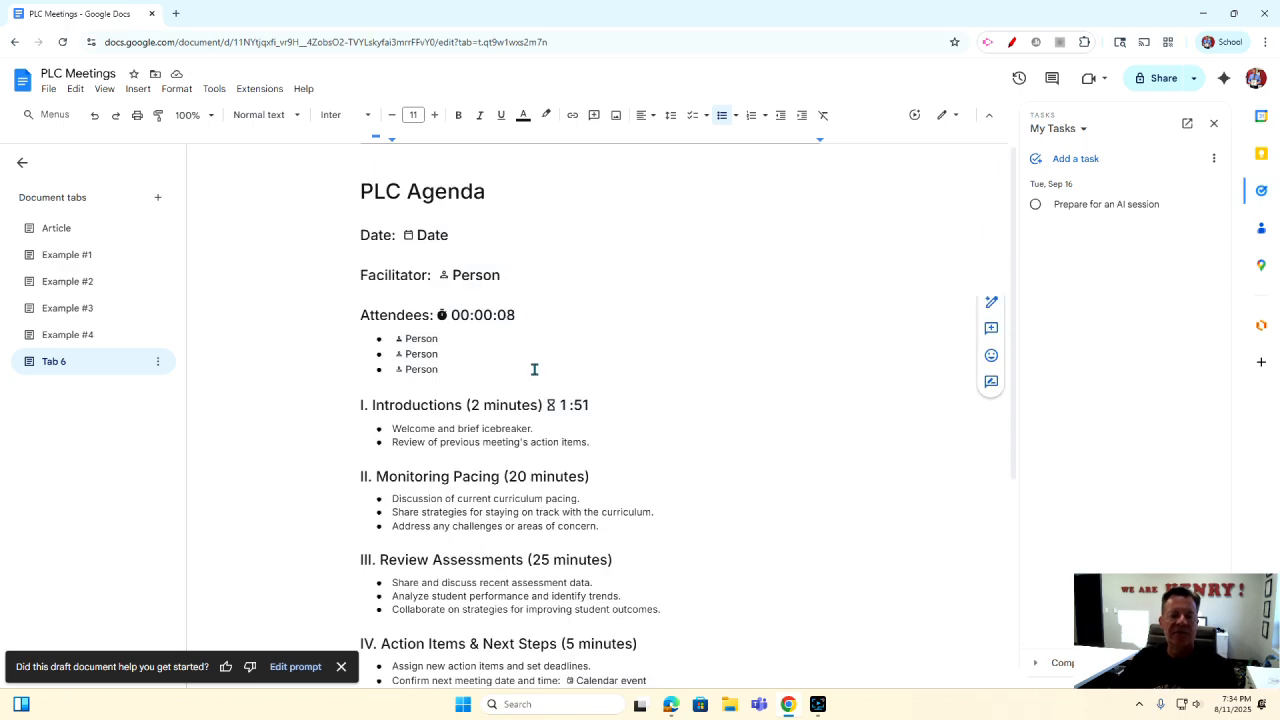
scroll(534, 370, down, 1)
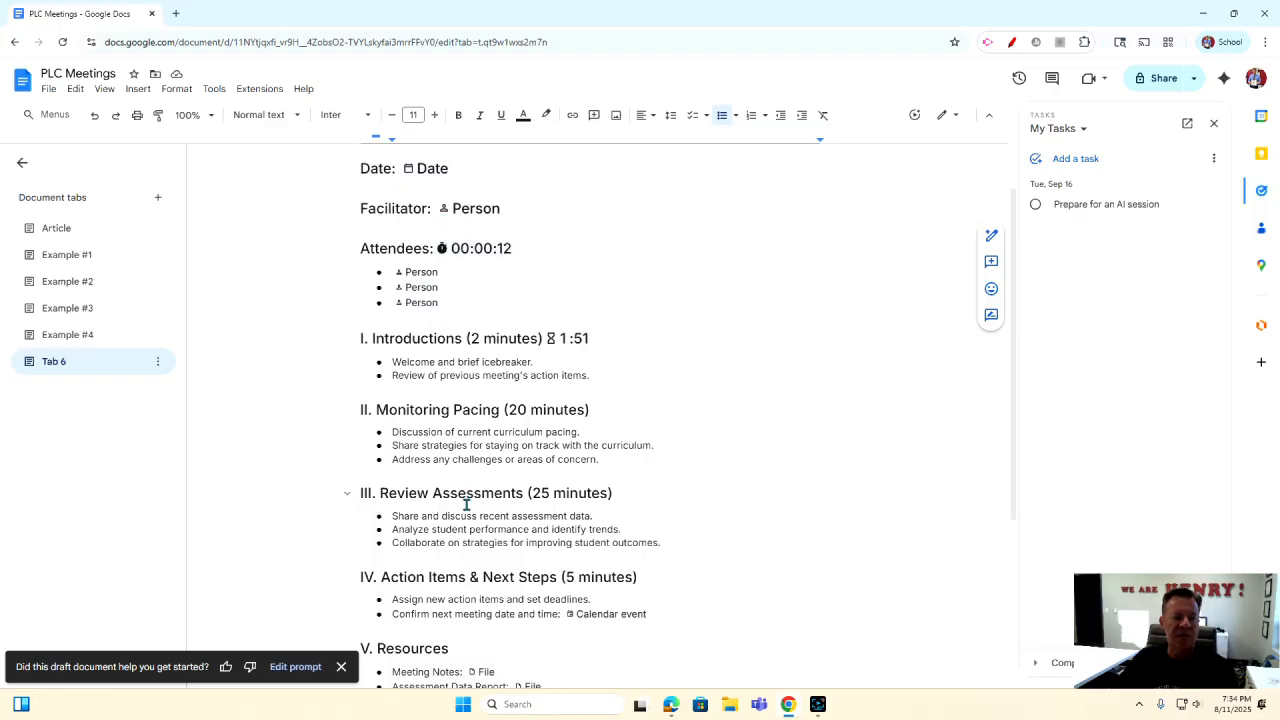
Rename Tab 6 to 'example #5'.
click(157, 360)
click(157, 362)
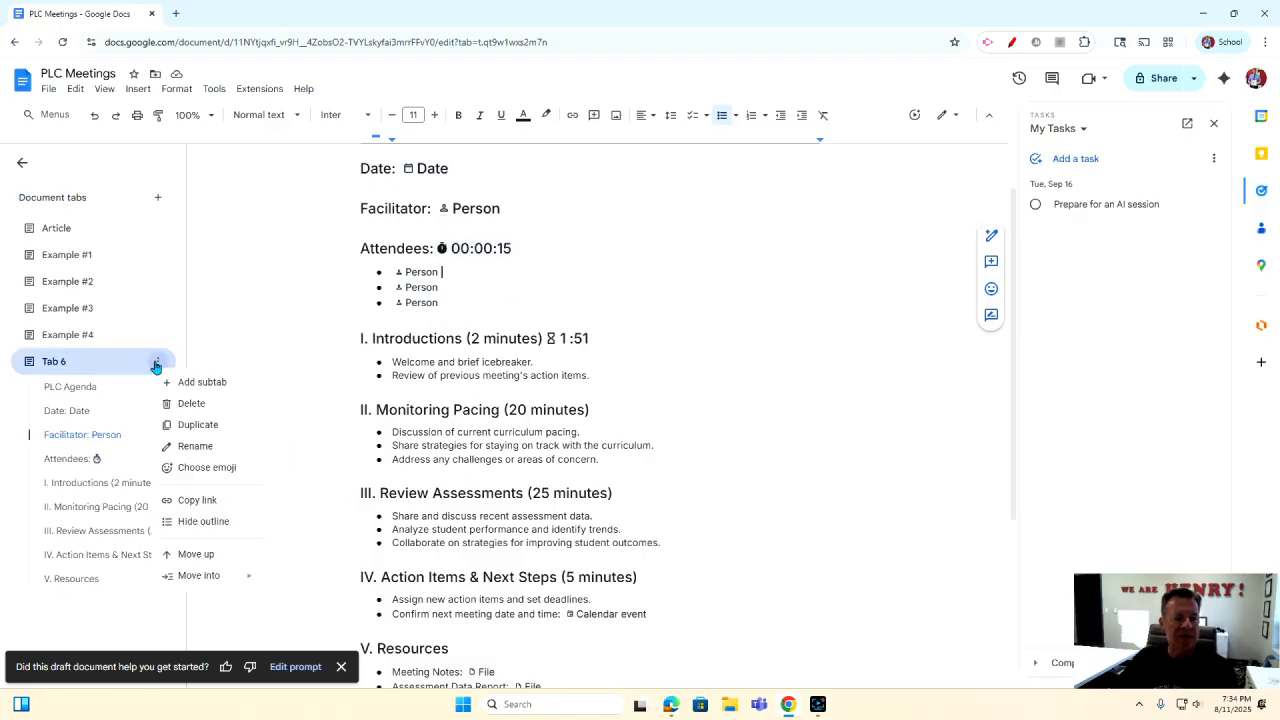
click(175, 445)
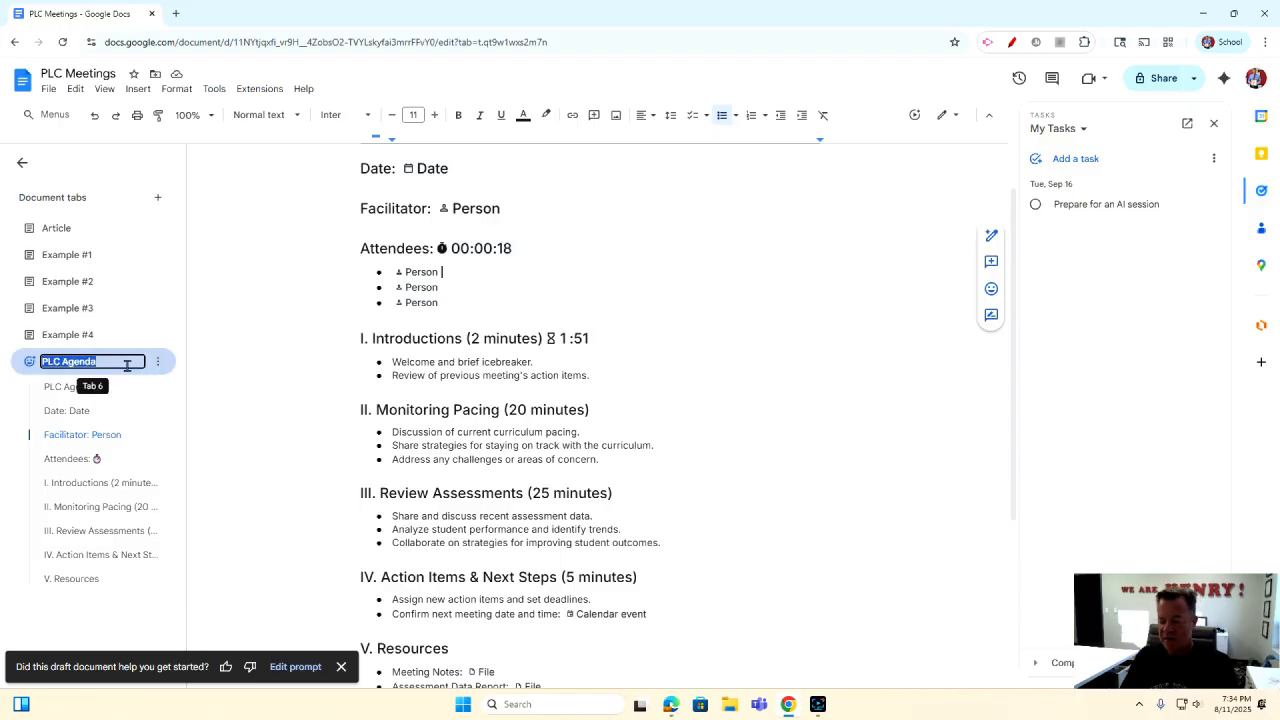
text(example)
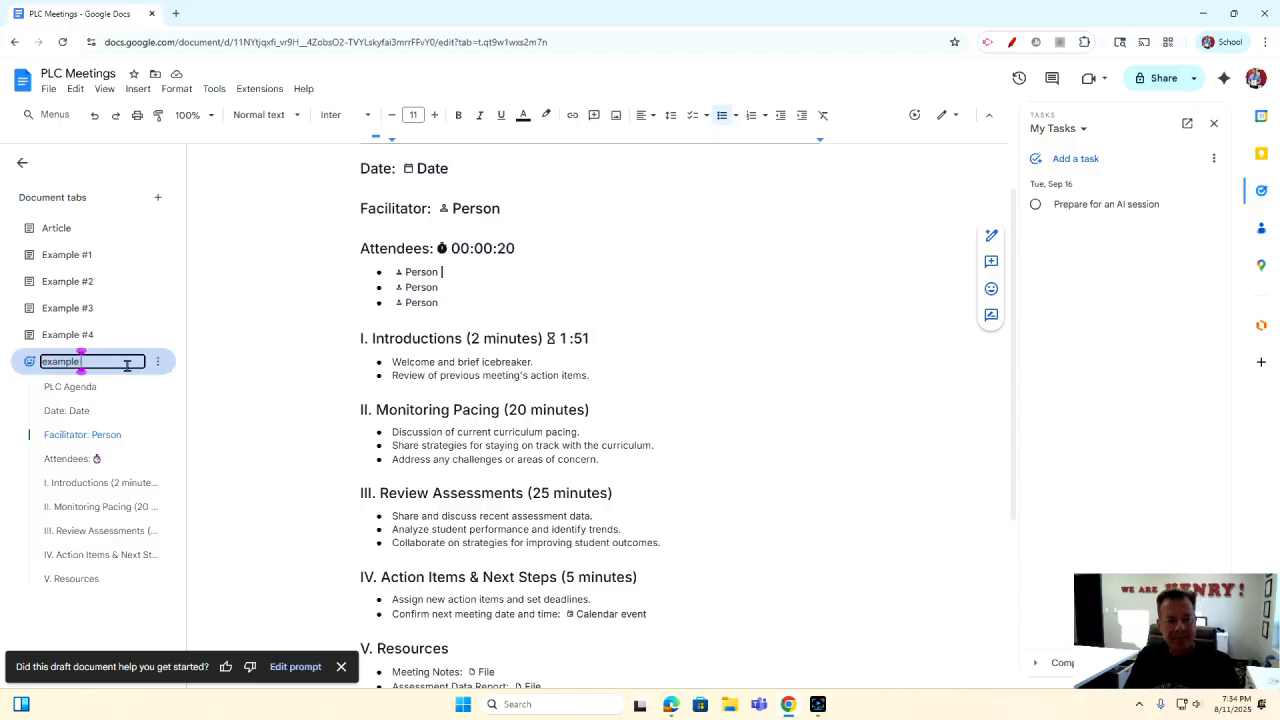
text( #5)
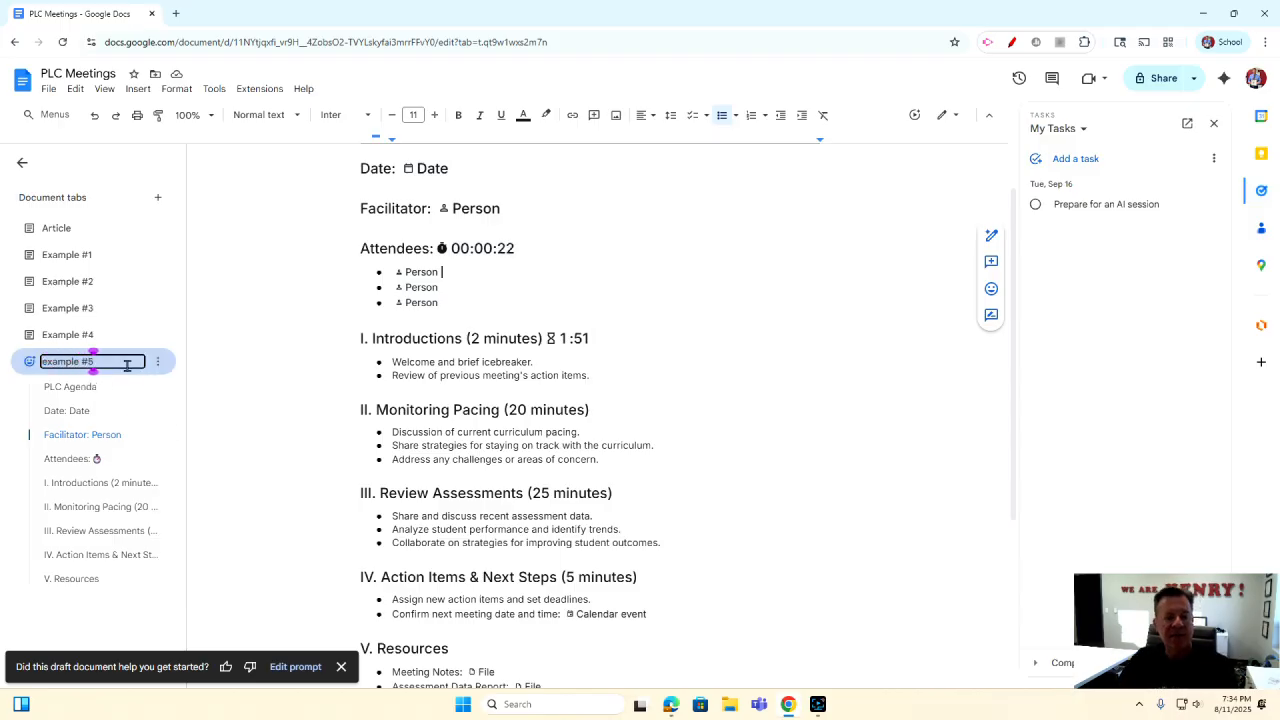
click(255, 437)
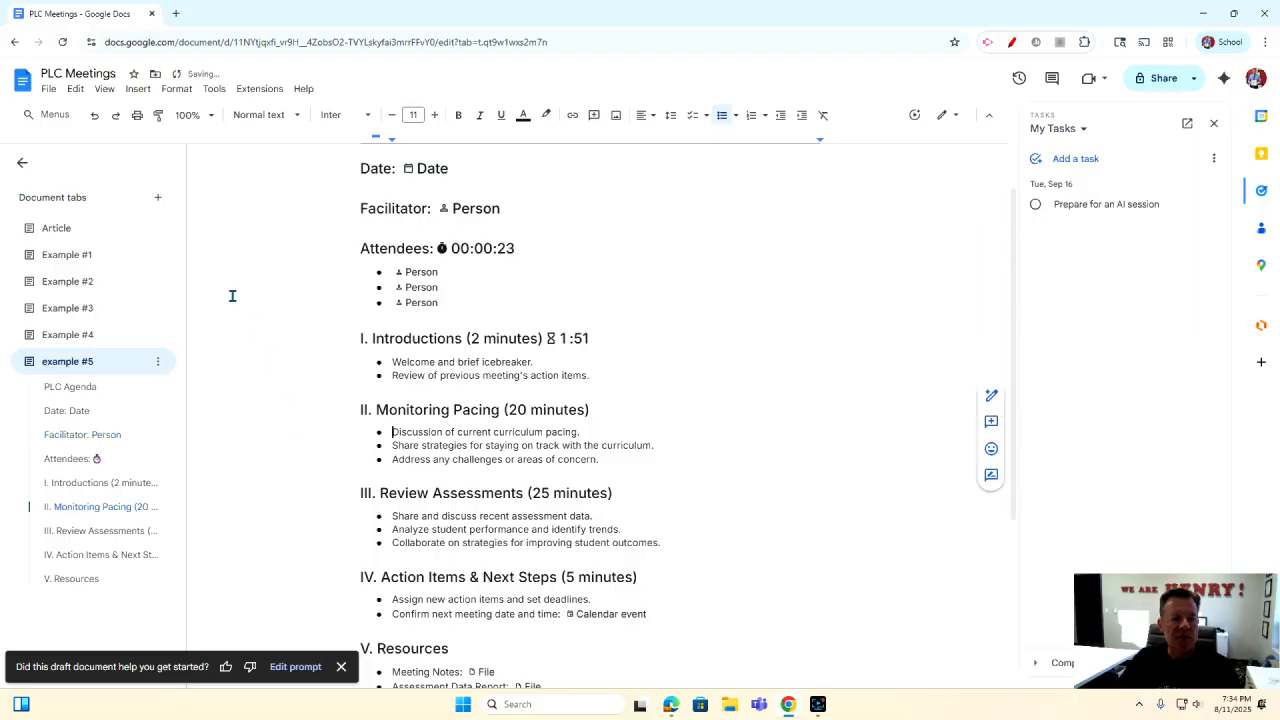
Add a new blank tab and name it 'Example #6'.
click(162, 200)
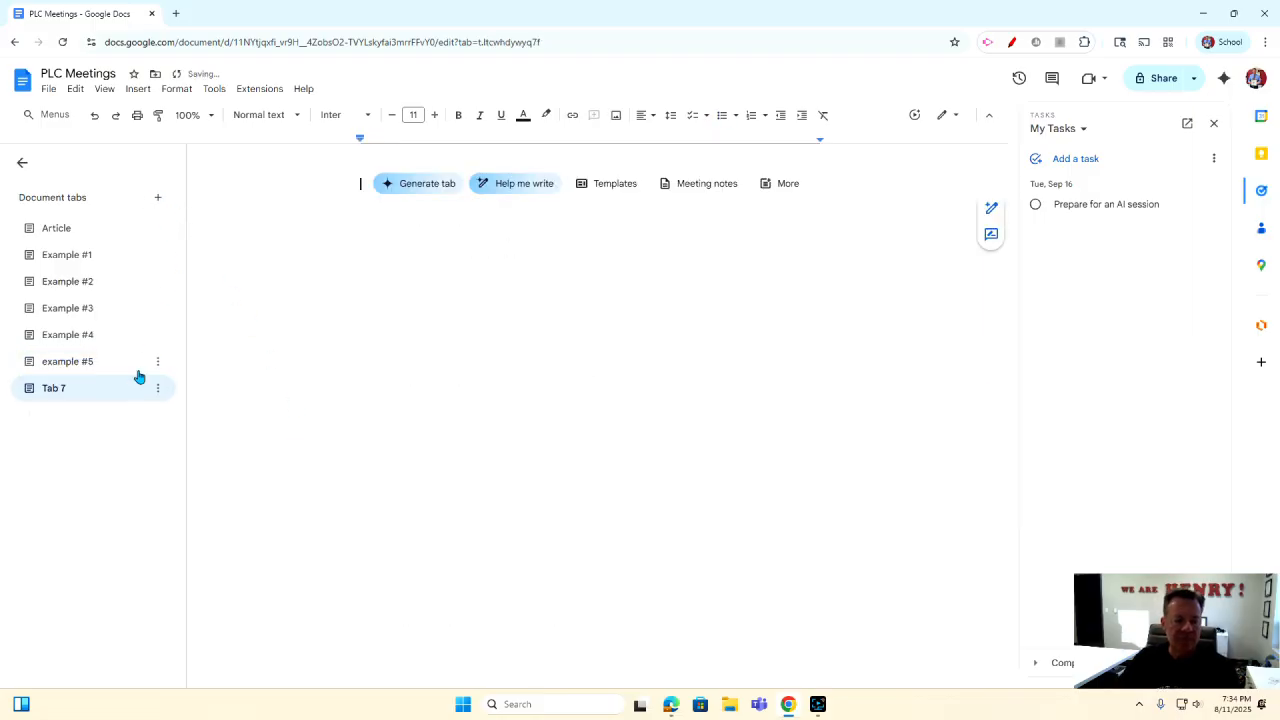
click(160, 392)
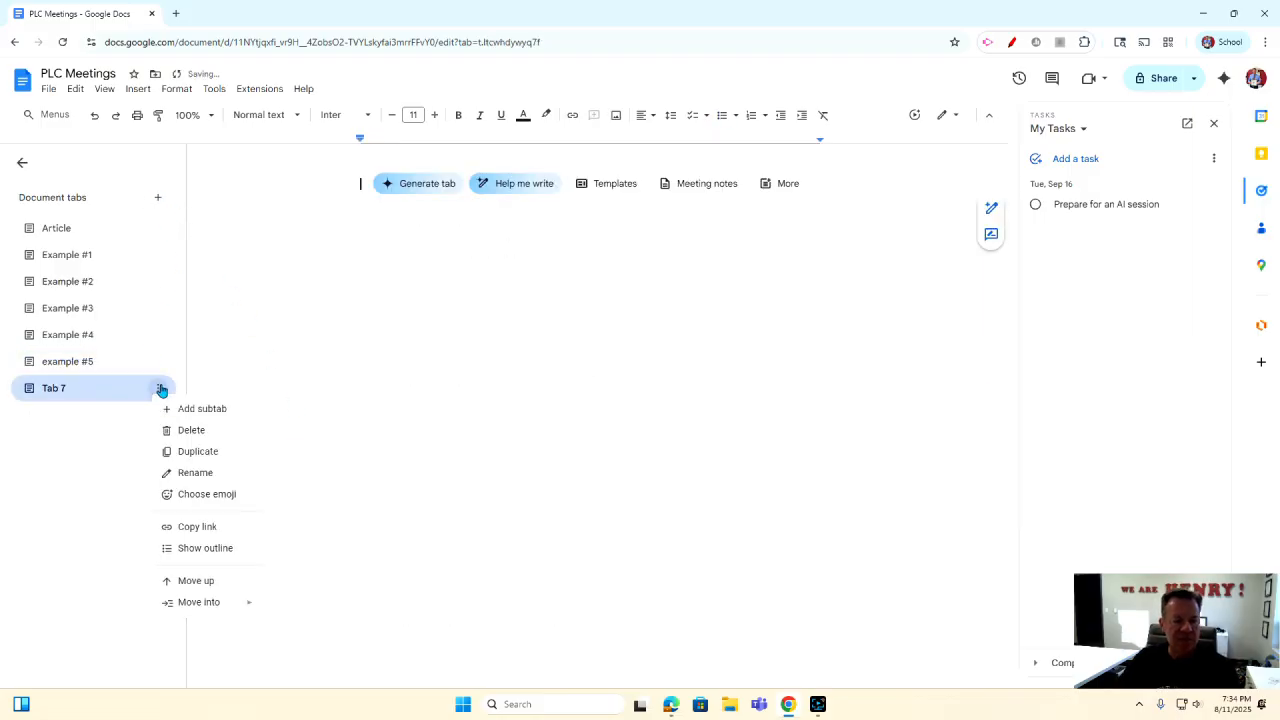
click(197, 472)
text(Exa)
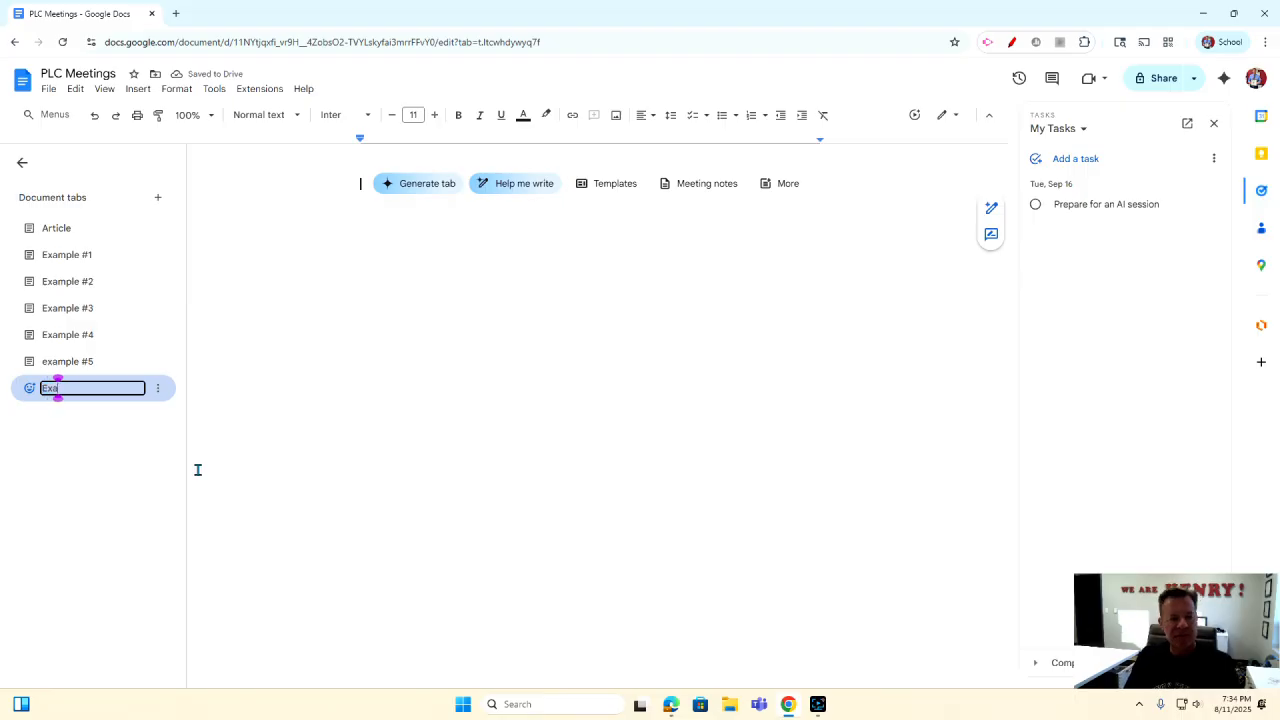
text(mple #6)
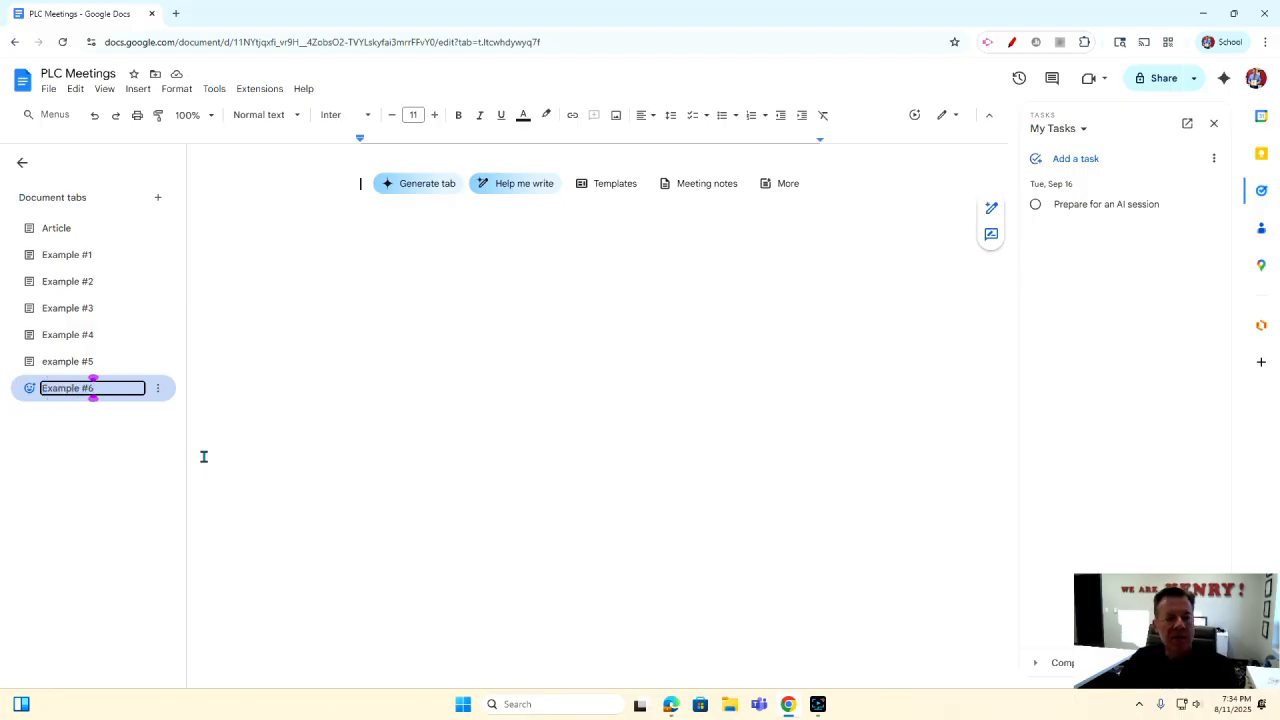
key(Return)
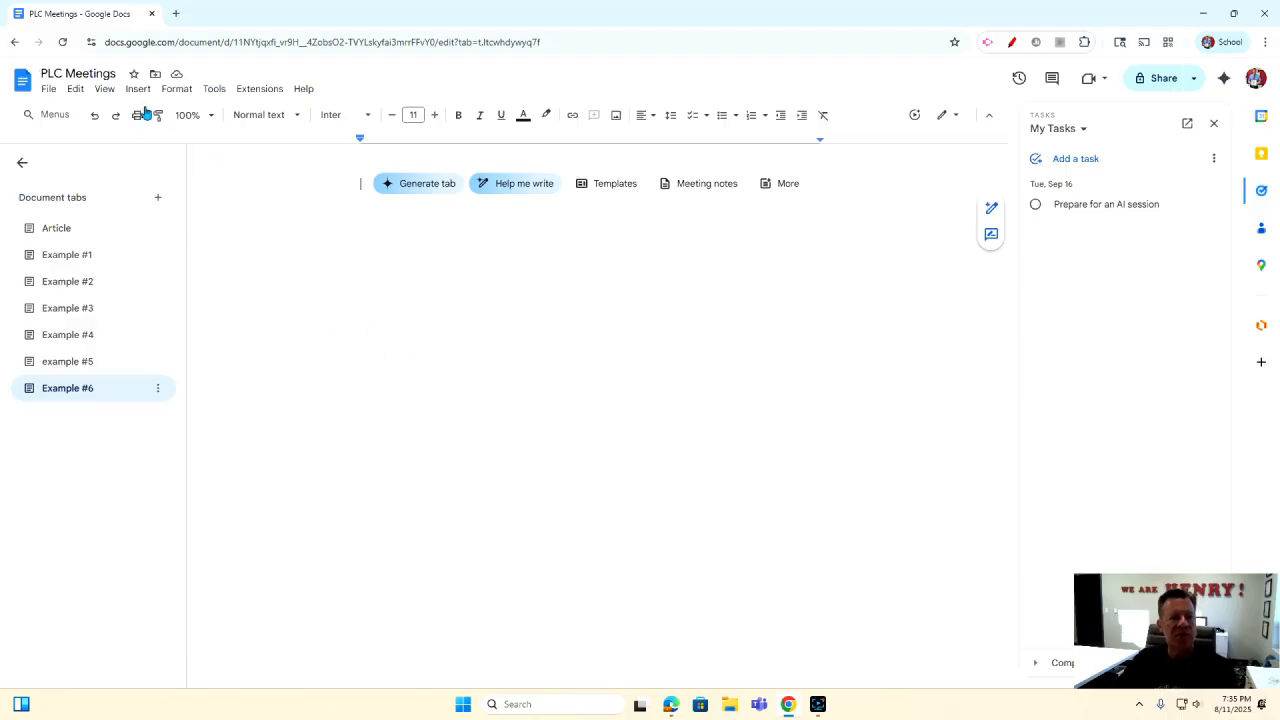
Have Gemini write an MOA requiring all staff to follow the staff handbook guidelines, then insert it.
click(493, 193)
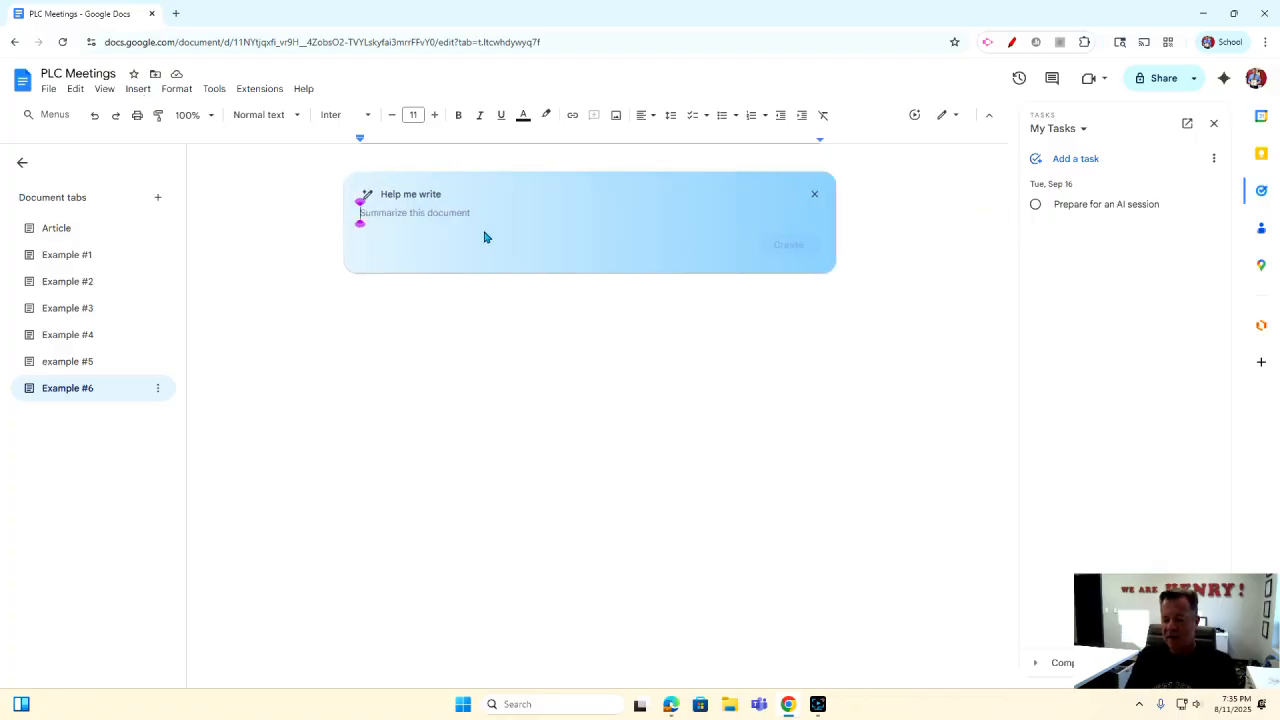
text(write an)
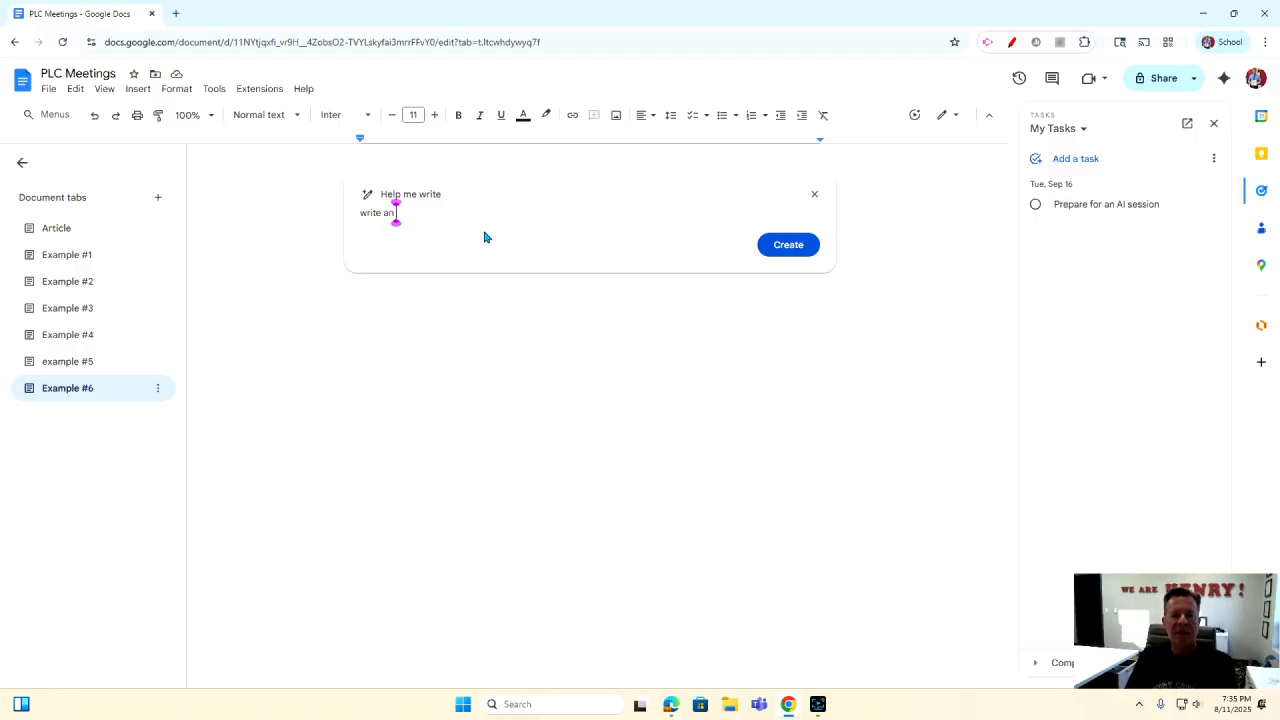
text( MOA)
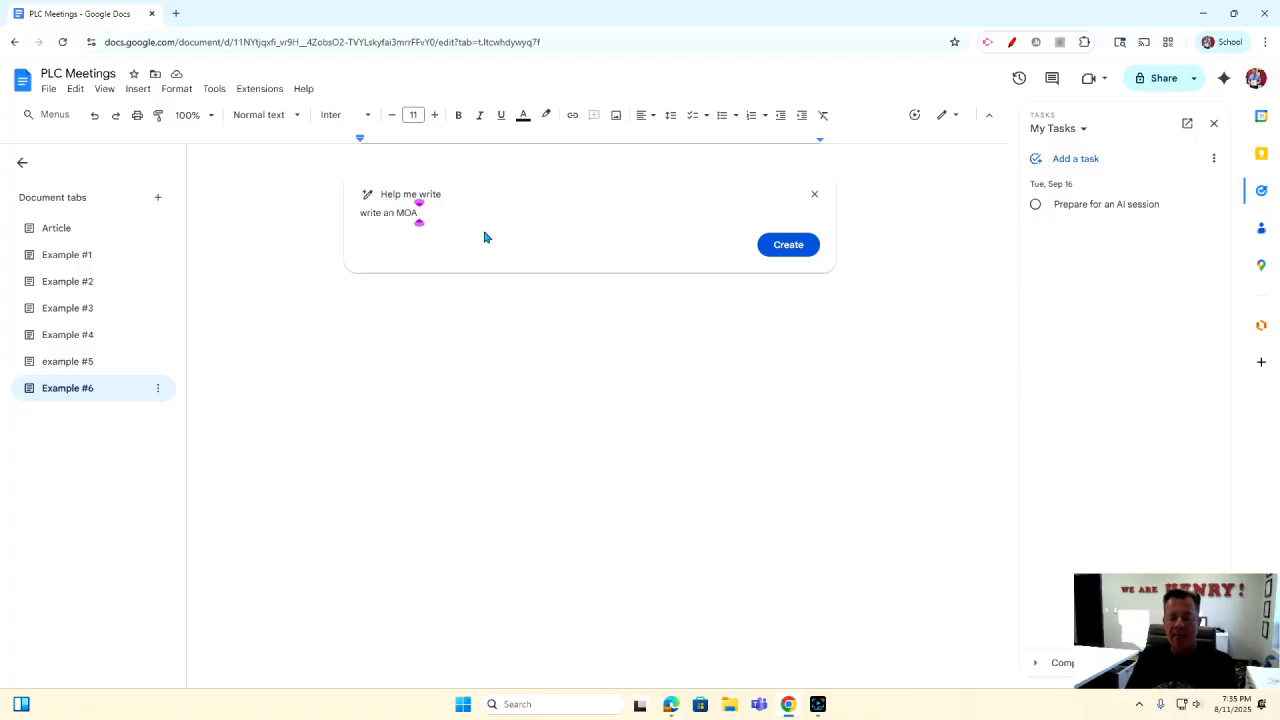
text( regard)
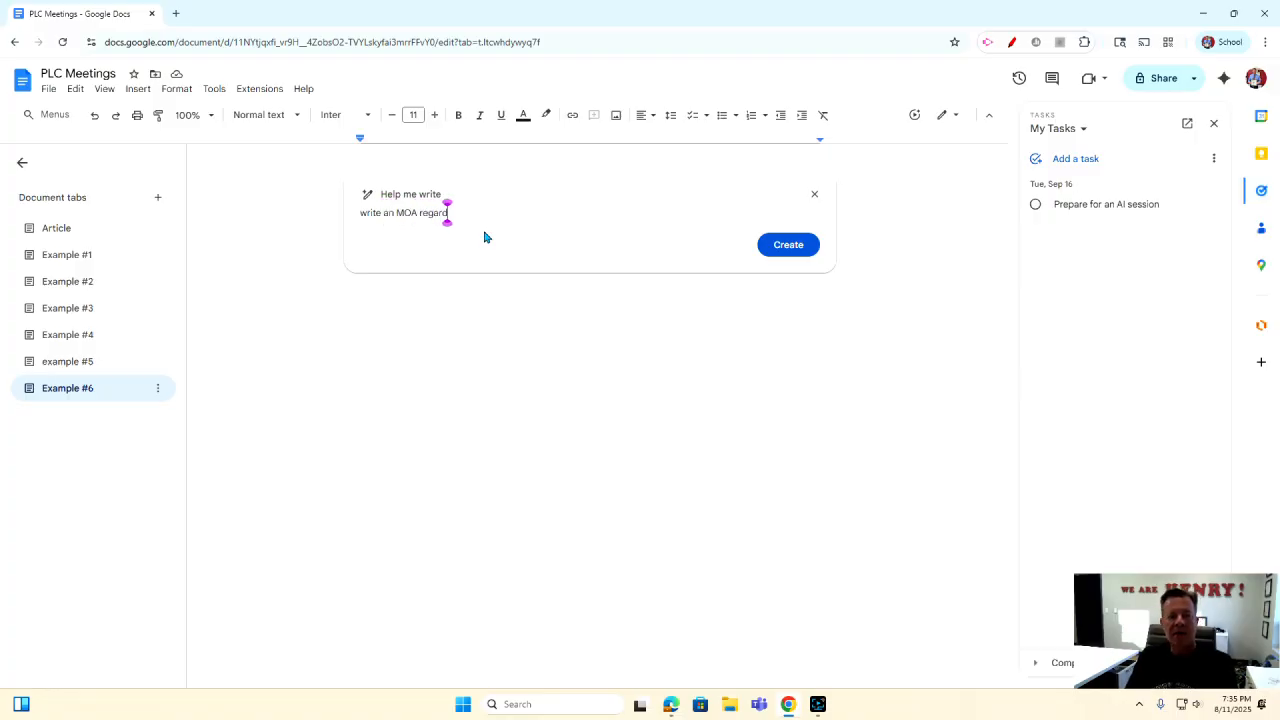
text(ing all staff follow the guid)
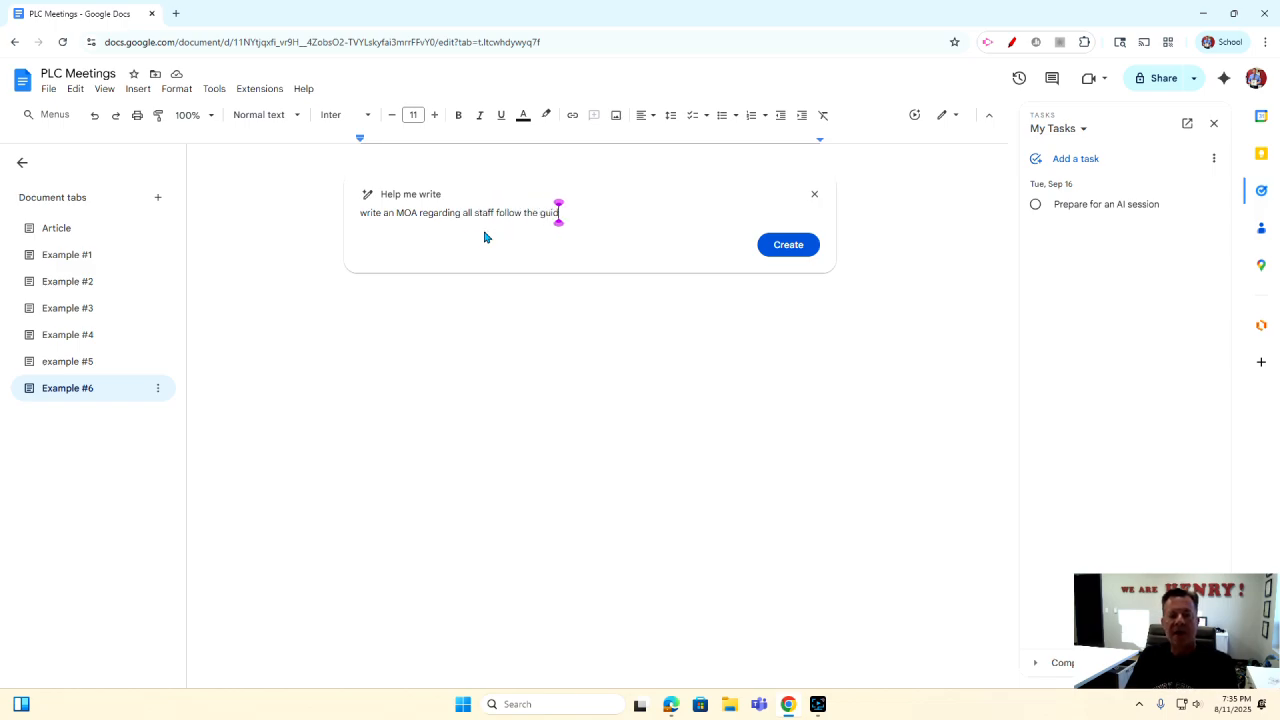
text(elines of the )
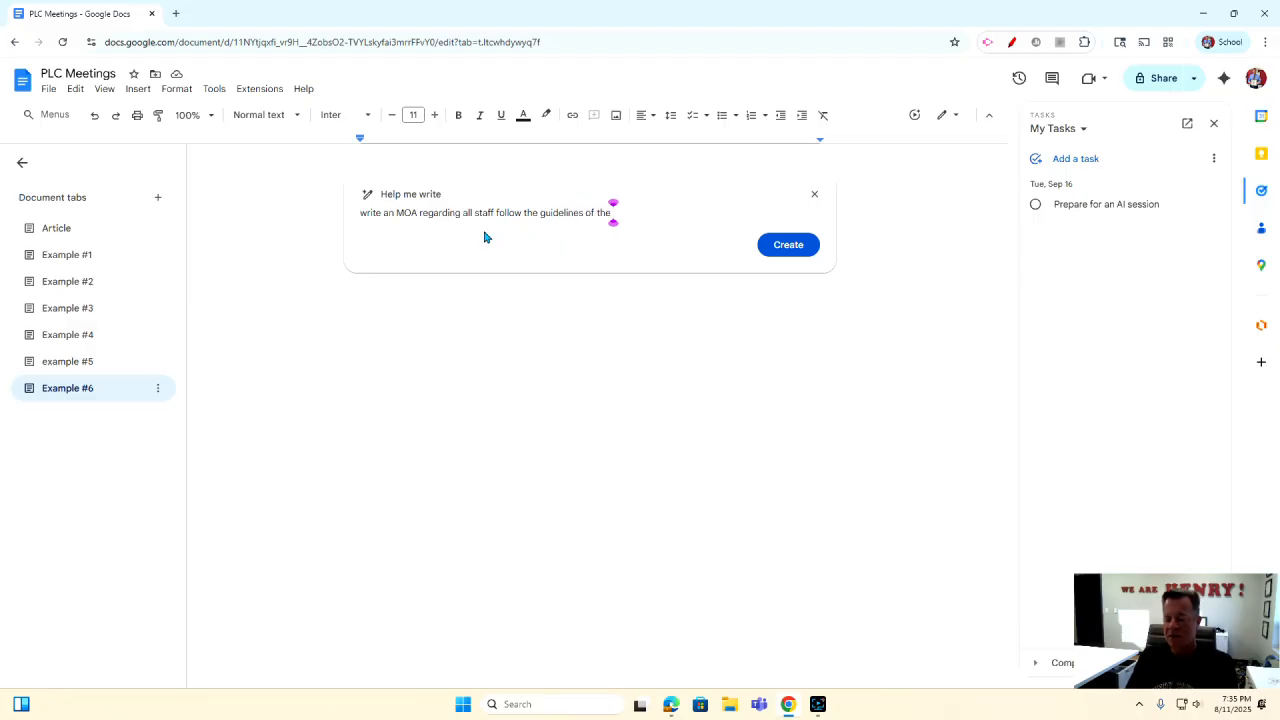
text(staff)
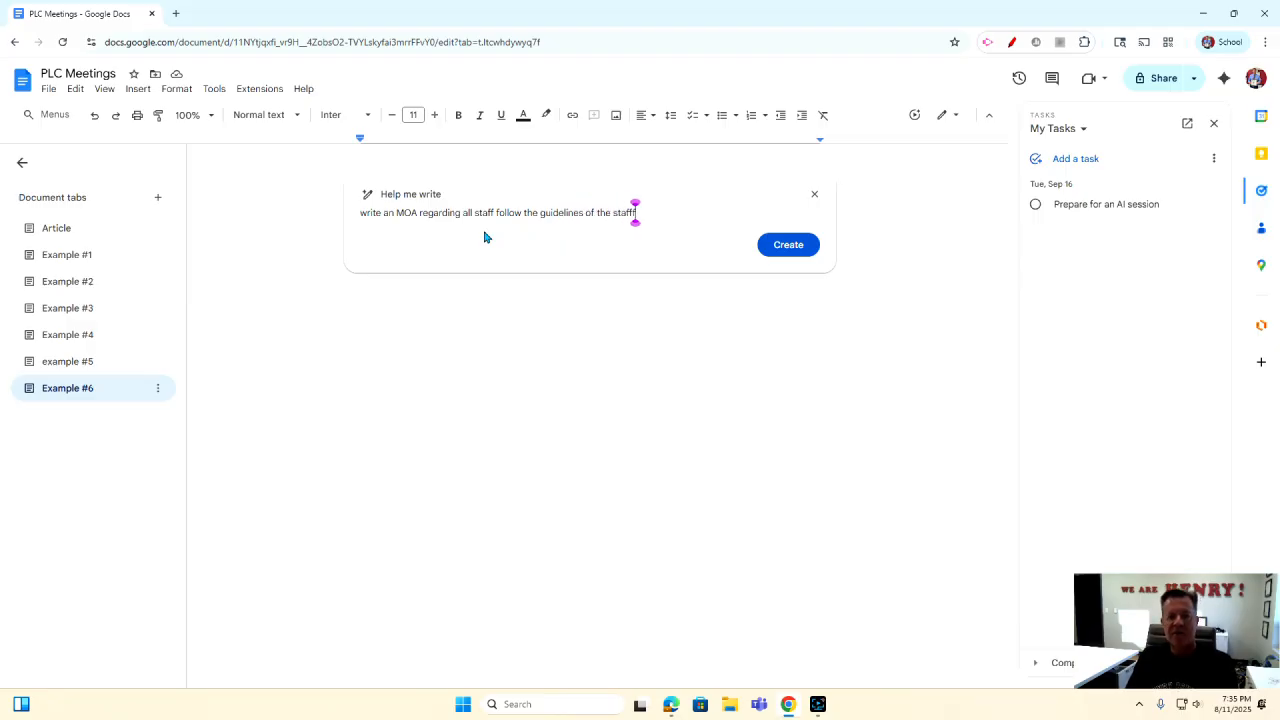
text( handbook)
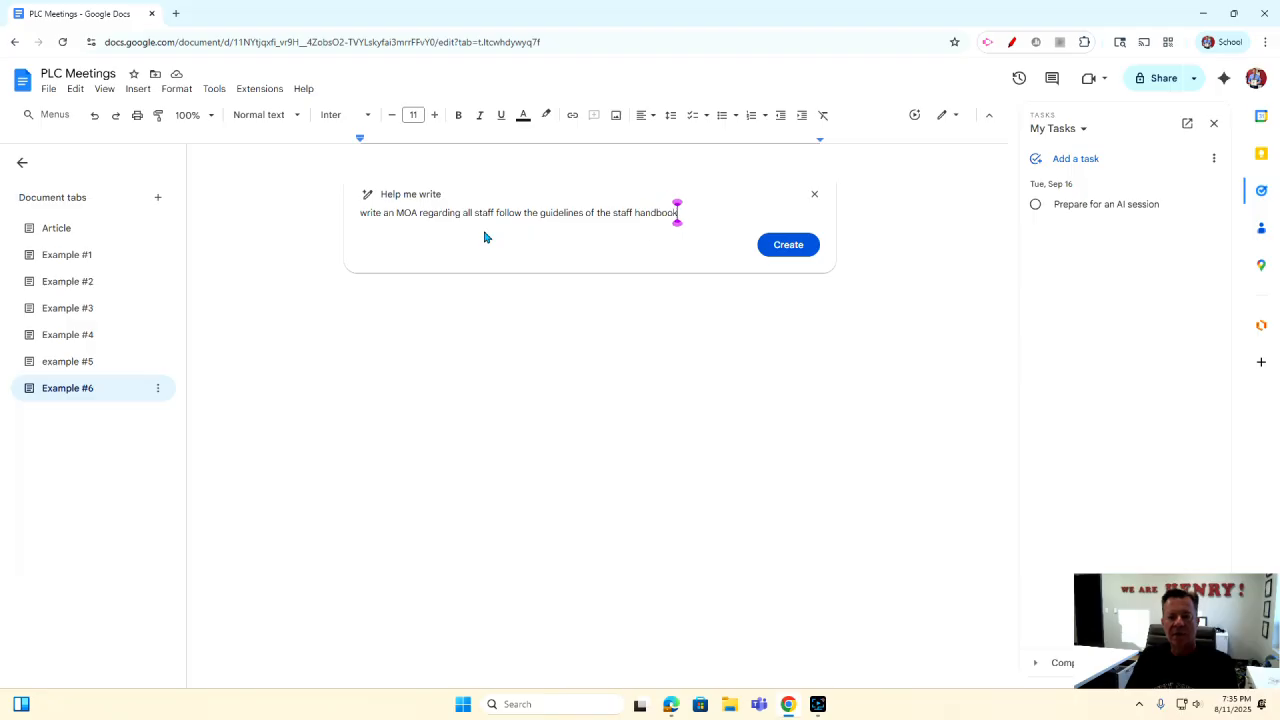
click(766, 250)
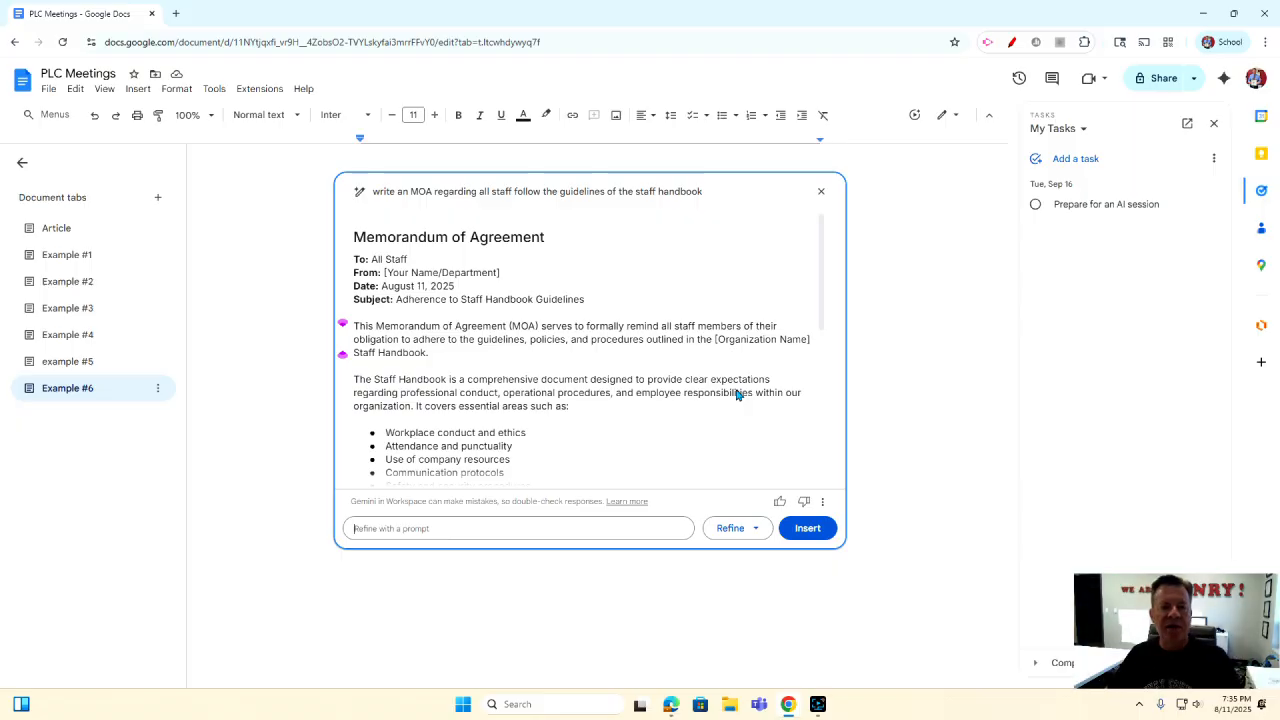
click(807, 528)
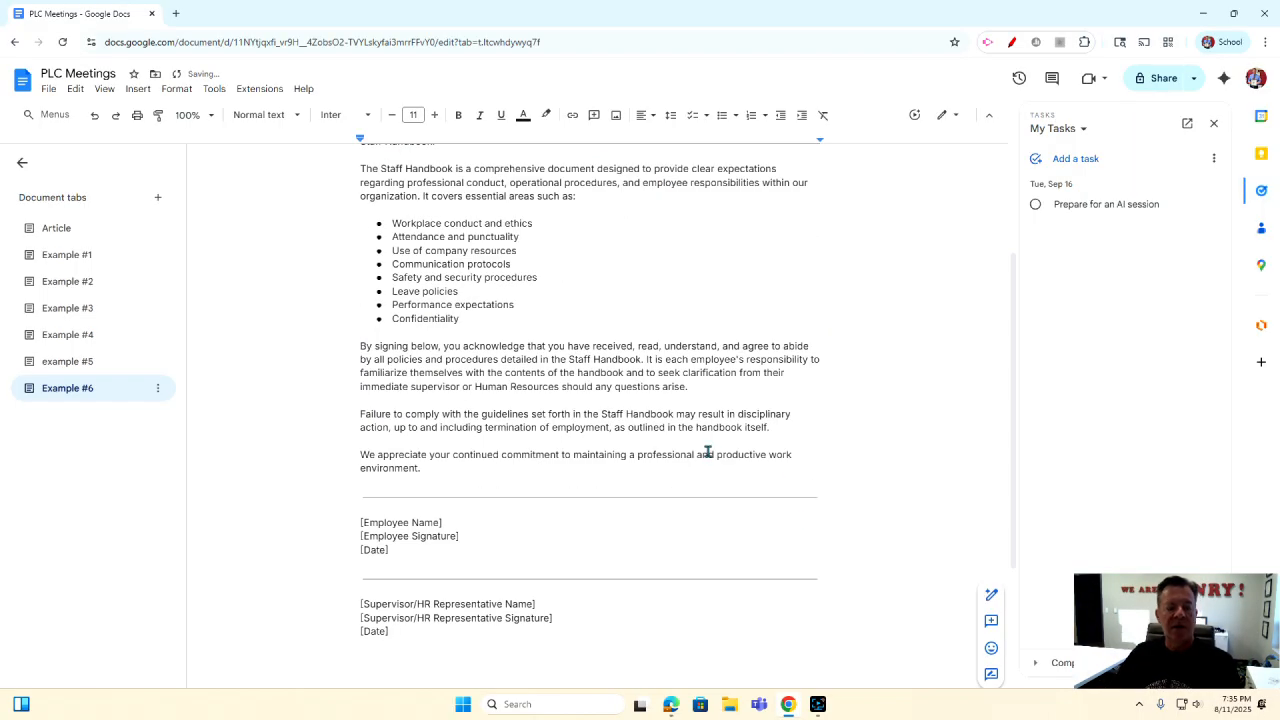
Place the cursor after [Employee Signature] and close the Tasks side panel.
scroll(700, 450, up, 2)
scroll(694, 449, down, 4)
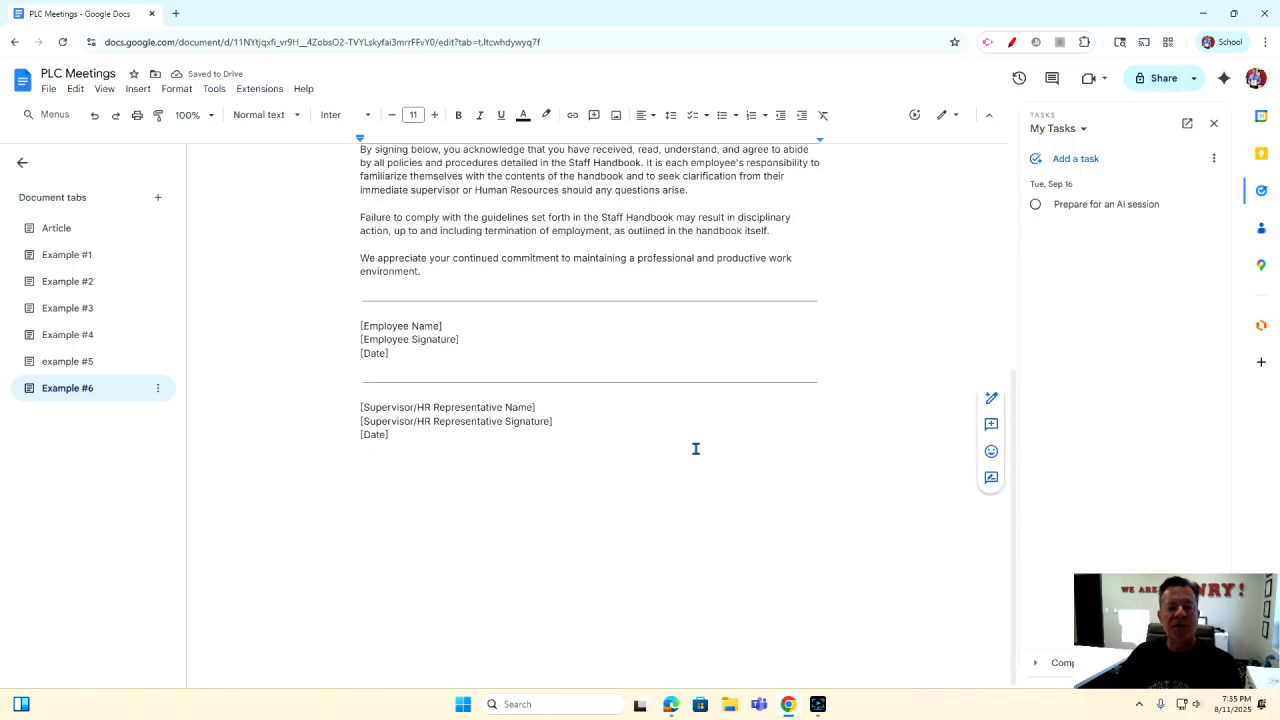
click(478, 338)
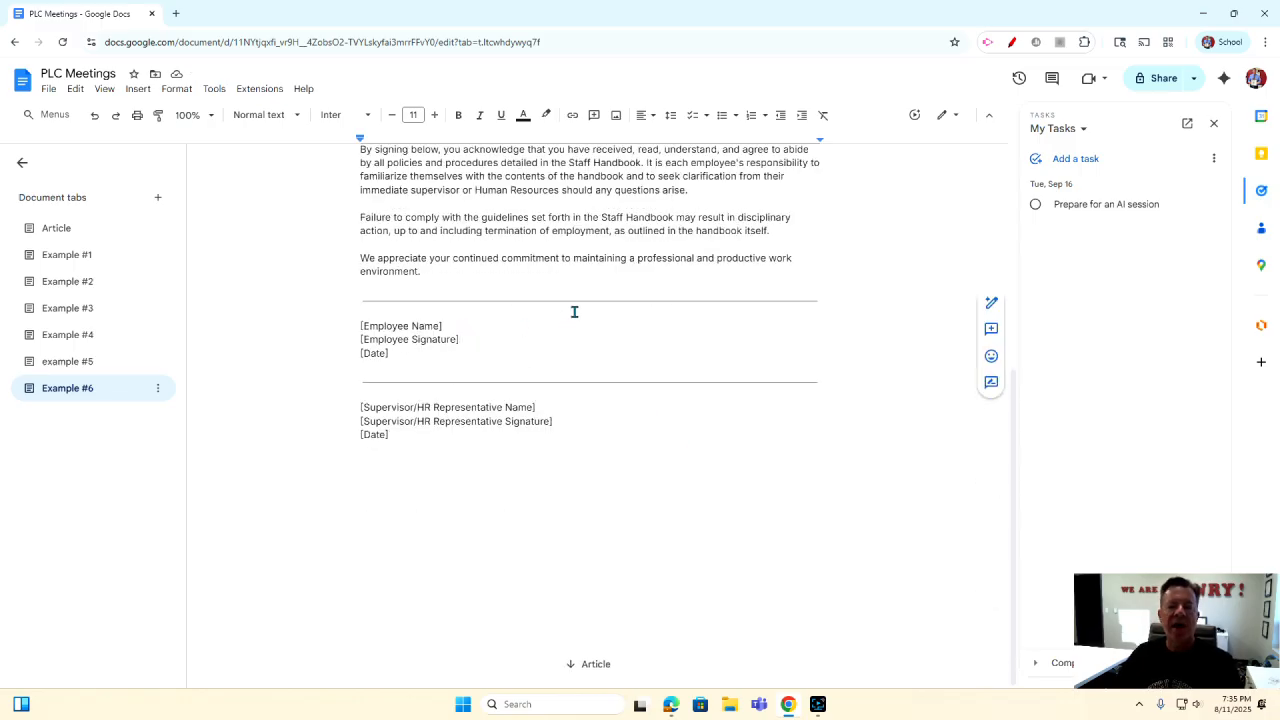
click(1214, 123)
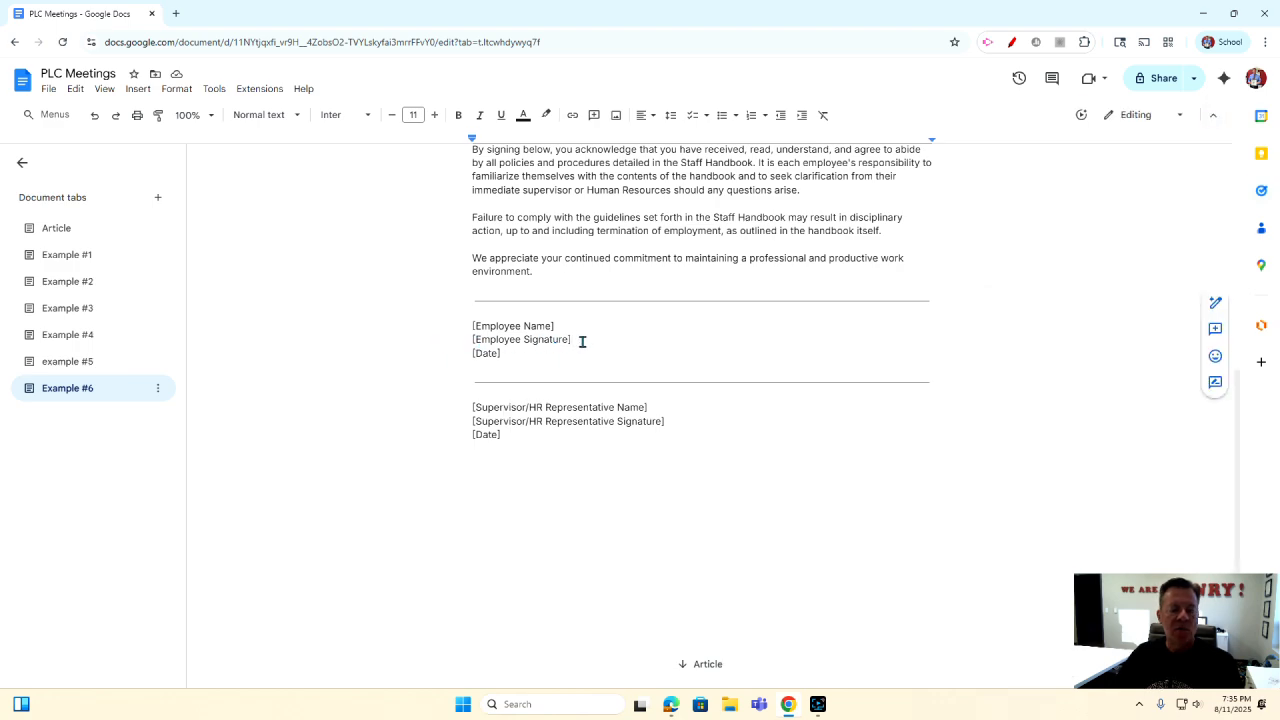
Open the eSignature fields panel and its Manage signers dialog.
click(140, 91)
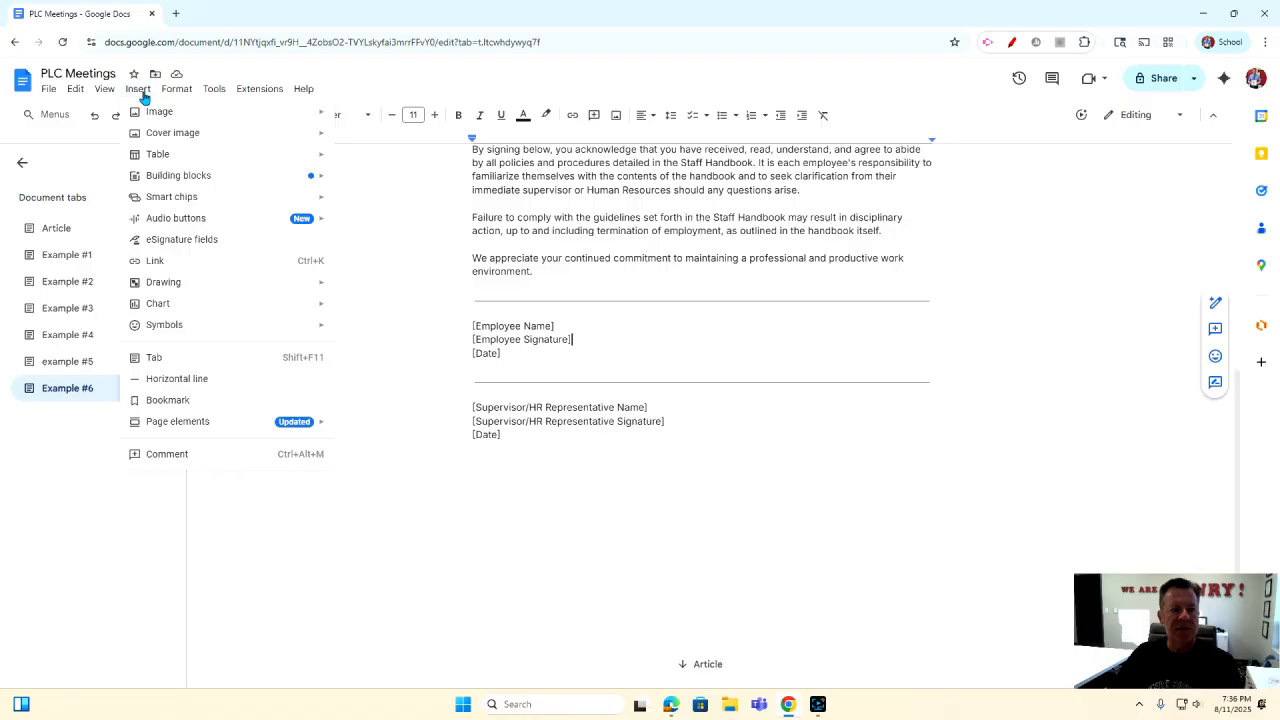
click(171, 241)
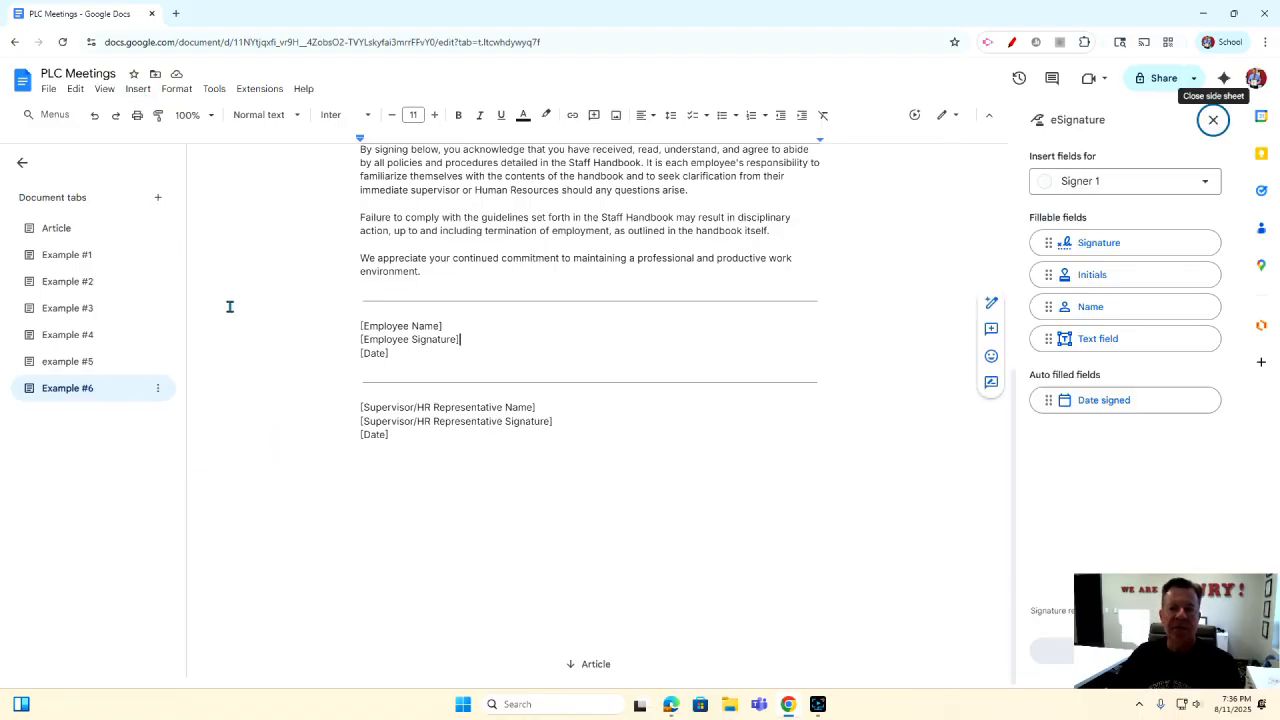
click(1137, 188)
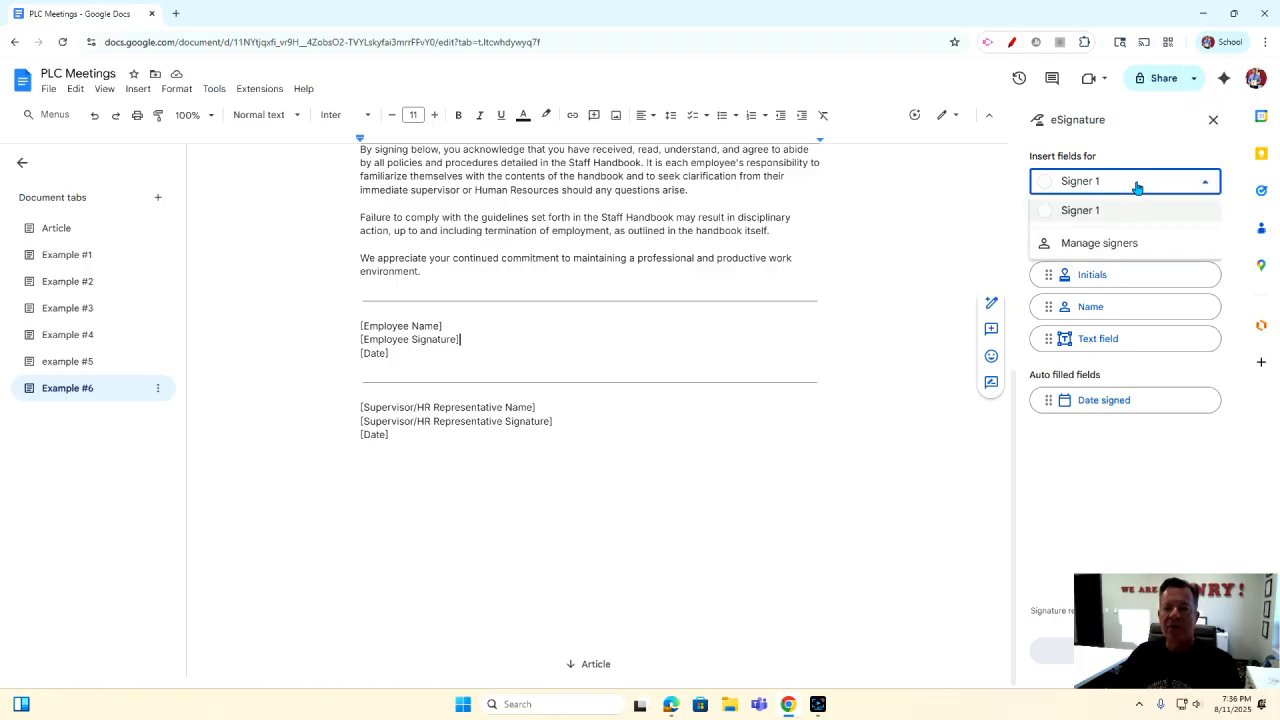
click(1104, 248)
Replace the Signer 1 label with the lead signer's full name and Dr. title, then save.
drag(591, 381, 512, 380)
key(BackSpace)
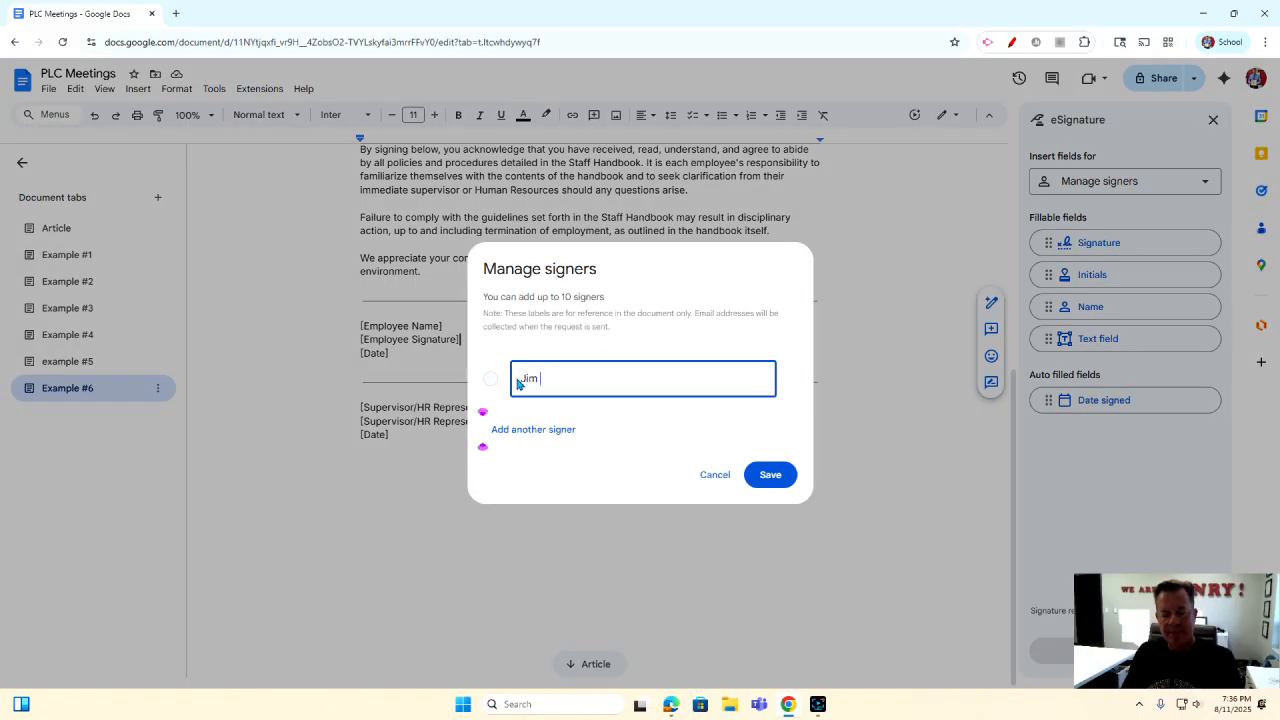
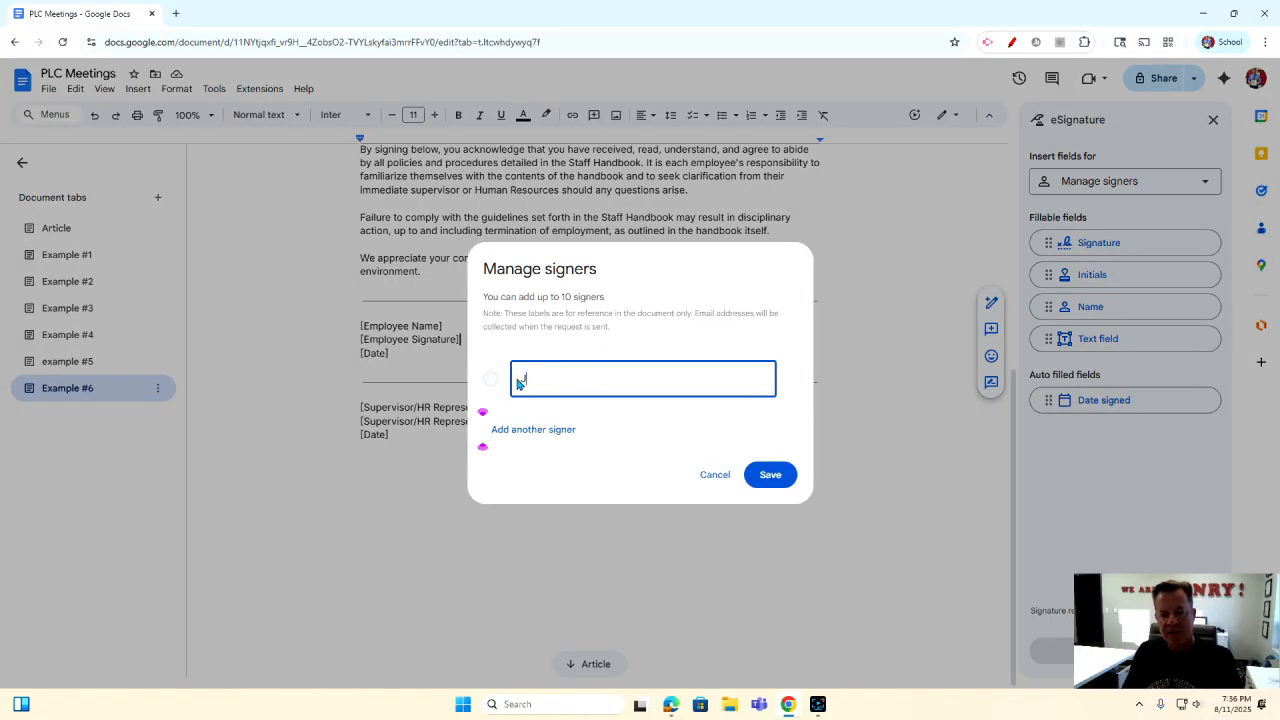
key(BackSpace)
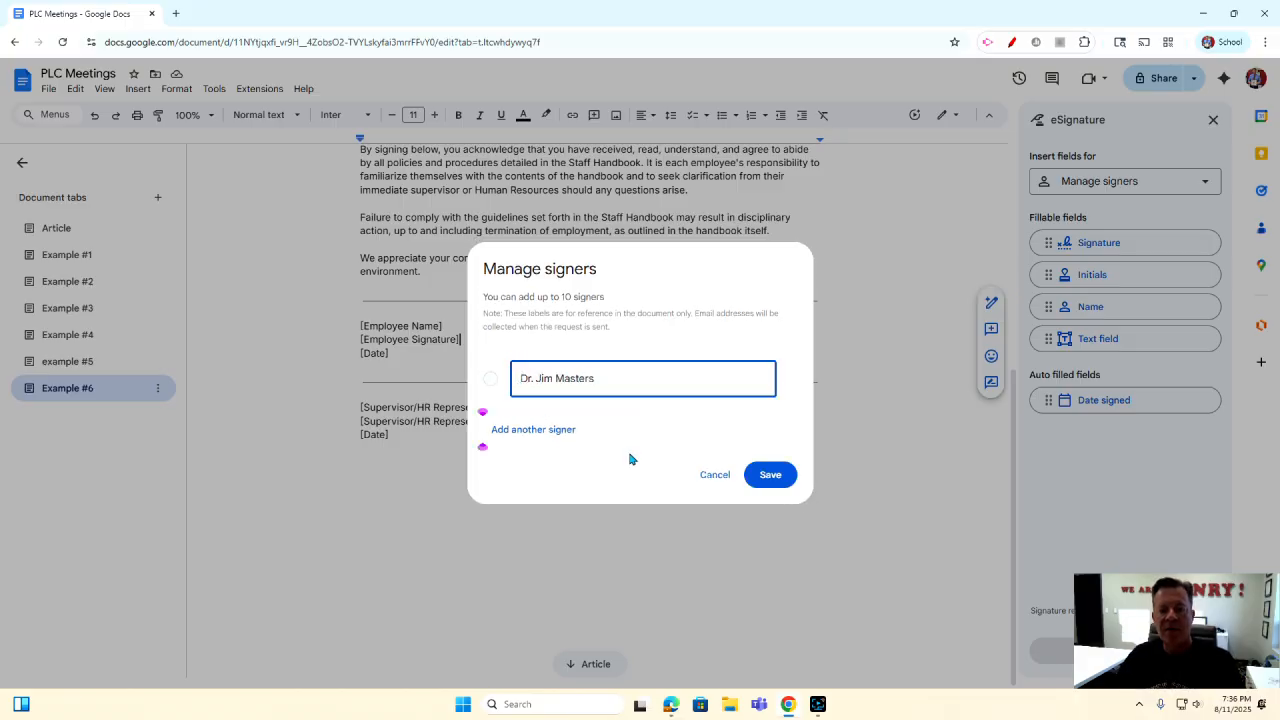
click(769, 476)
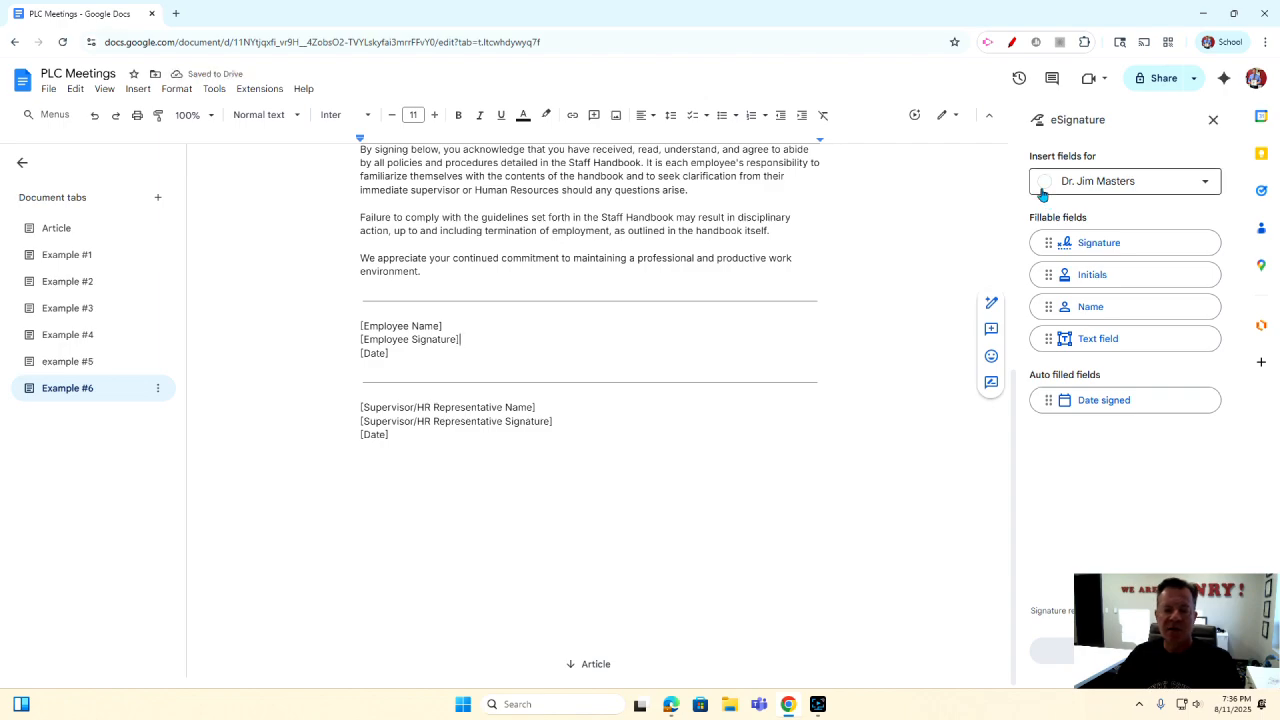
Place the first signer's Signature field by [Employee Signature] and Date signed field by [Date].
mouse_move(1075, 246)
mouse_down()
mouse_move(914, 244)
mouse_move(463, 337)
mouse_up()
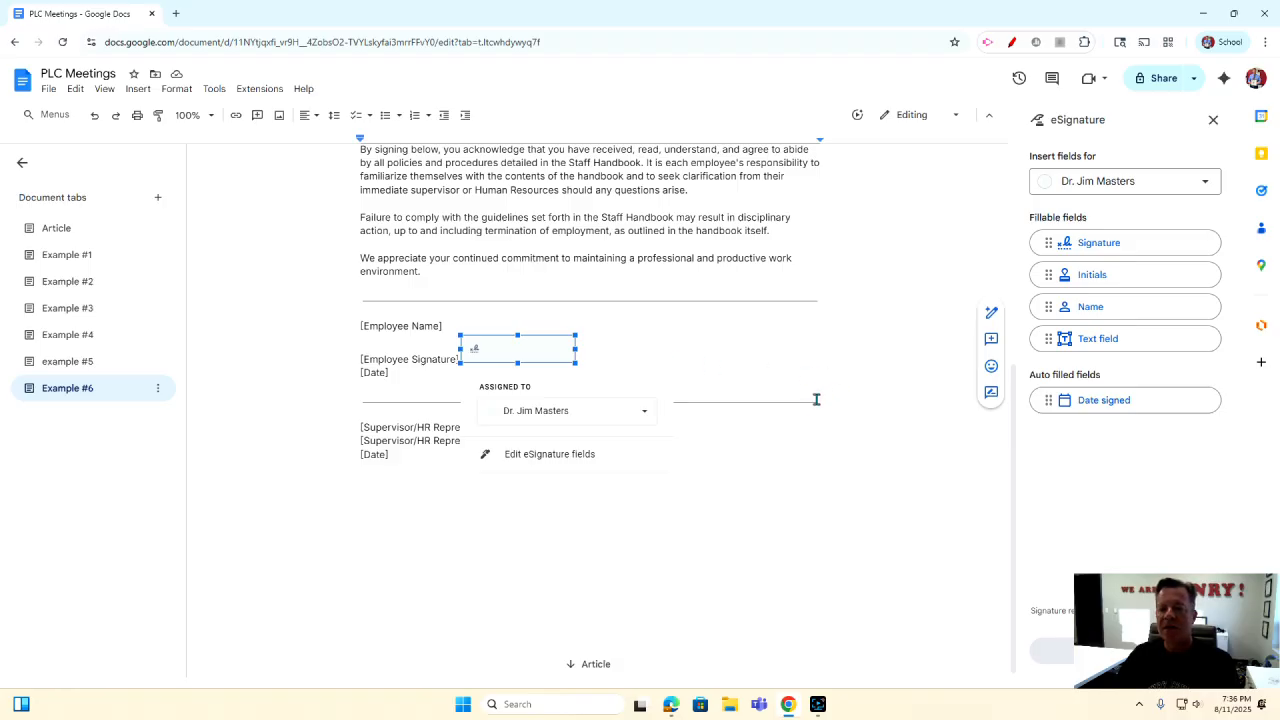
click(795, 446)
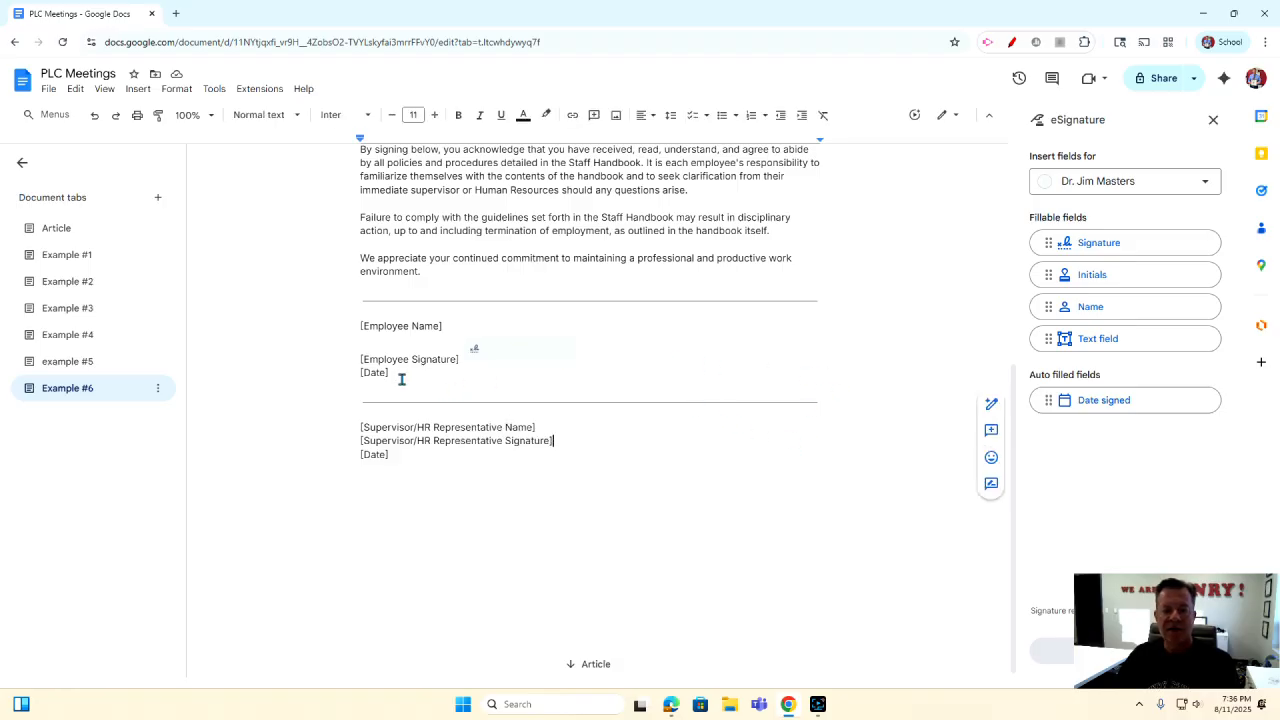
mouse_move(1080, 402)
mouse_down()
mouse_move(669, 400)
mouse_move(438, 370)
mouse_up()
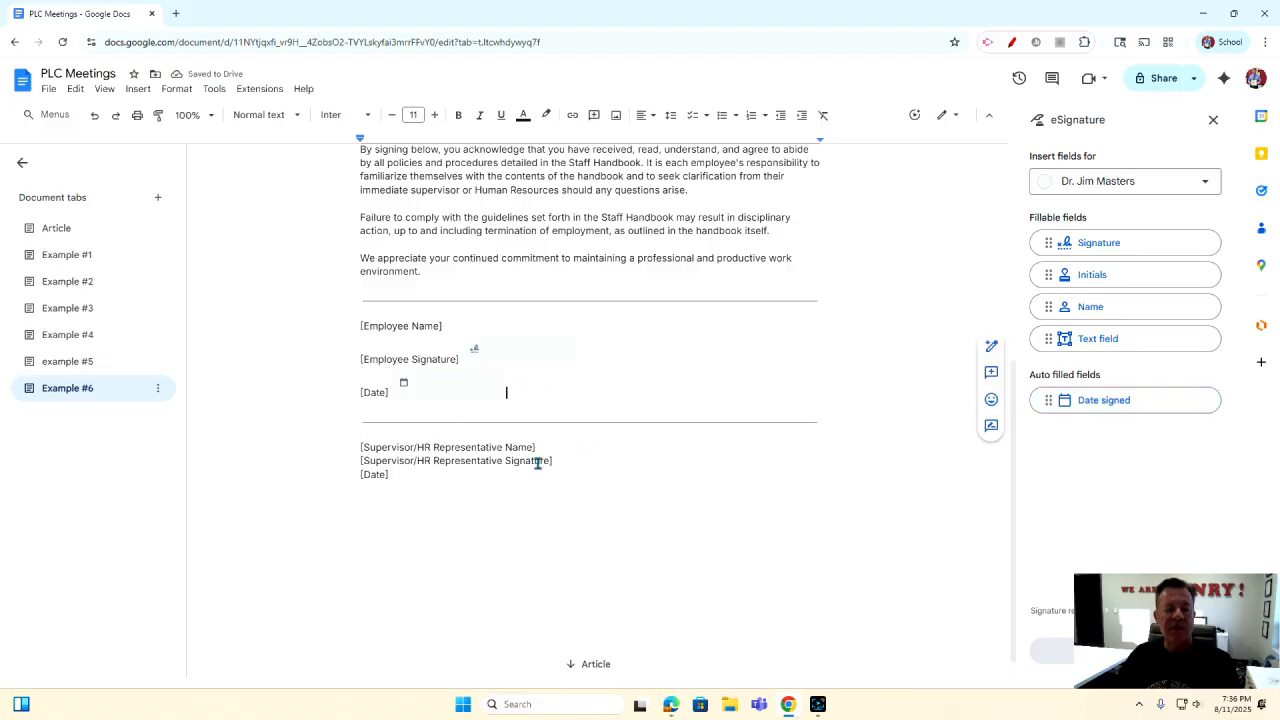
click(1145, 189)
Add and save a second signer labelled with the shortened name, no Dr. title.
click(1118, 245)
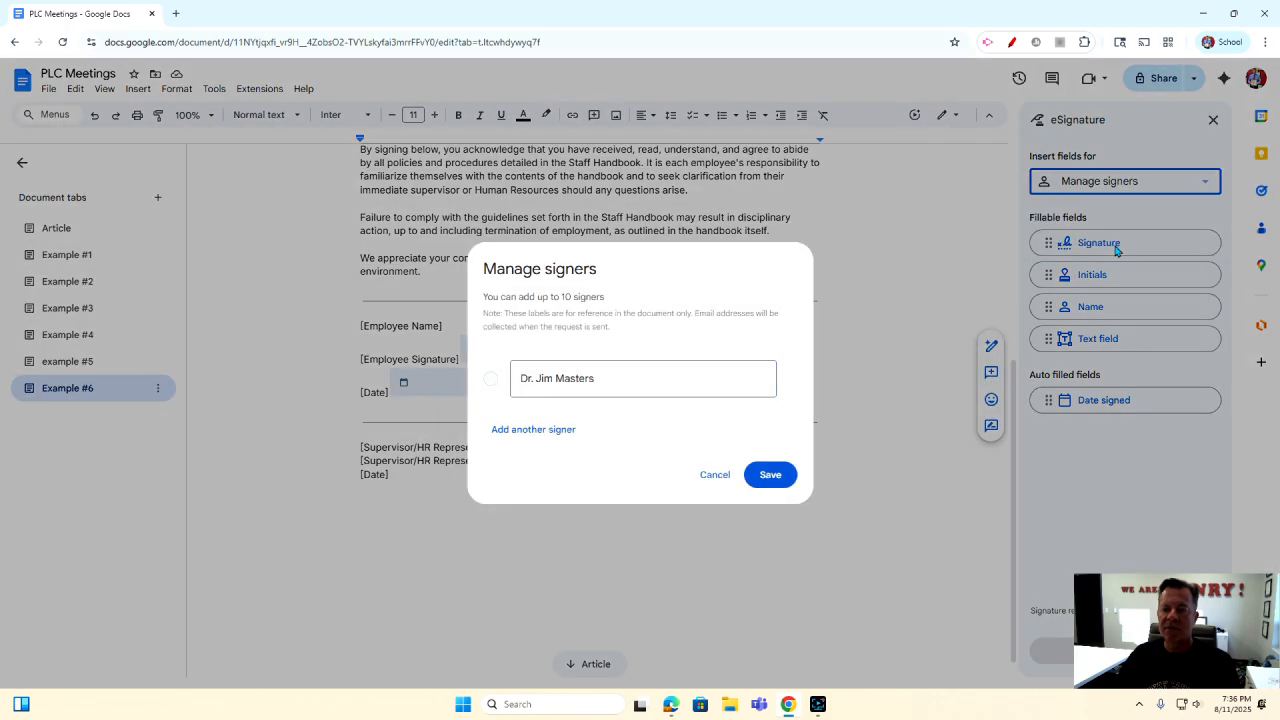
click(510, 431)
click(580, 395)
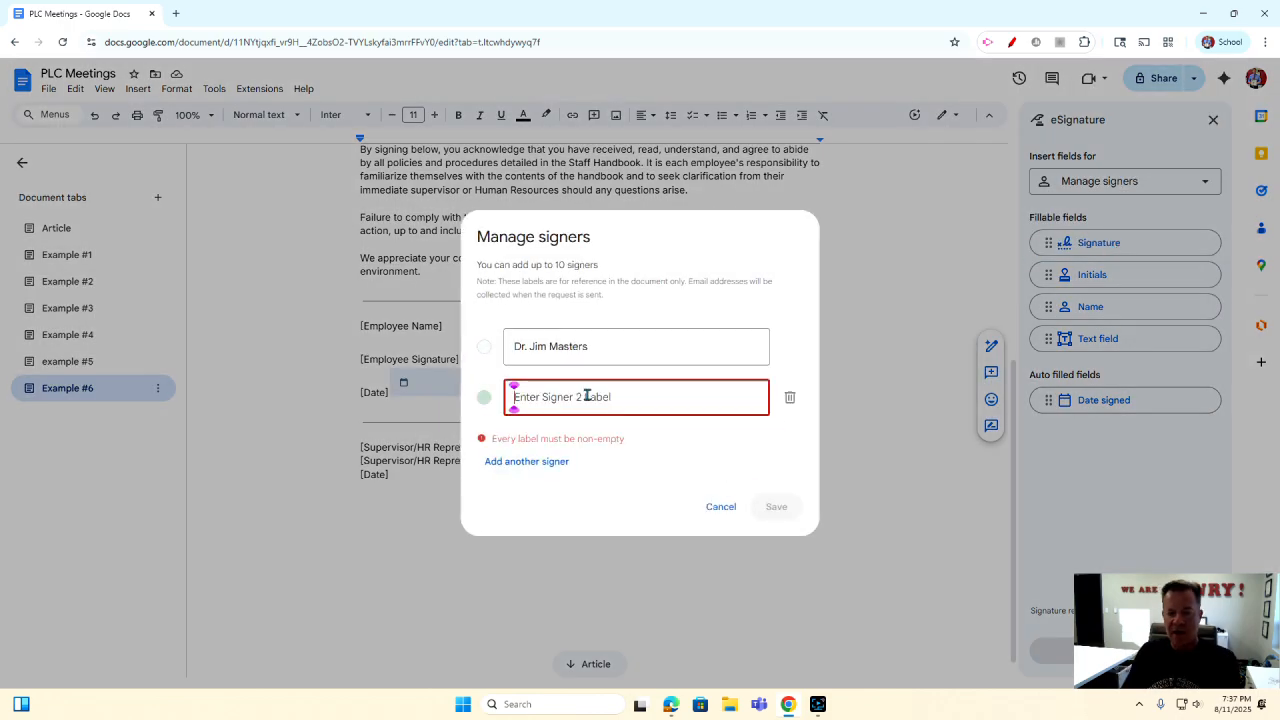
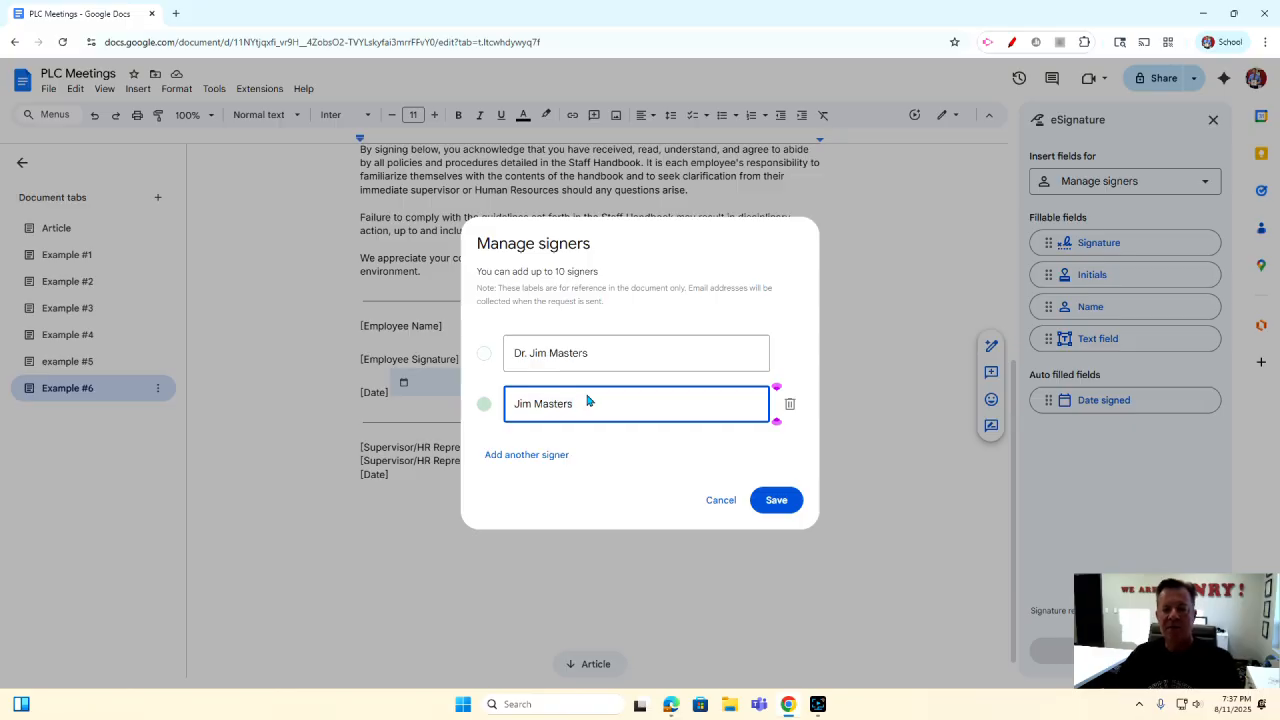
click(771, 502)
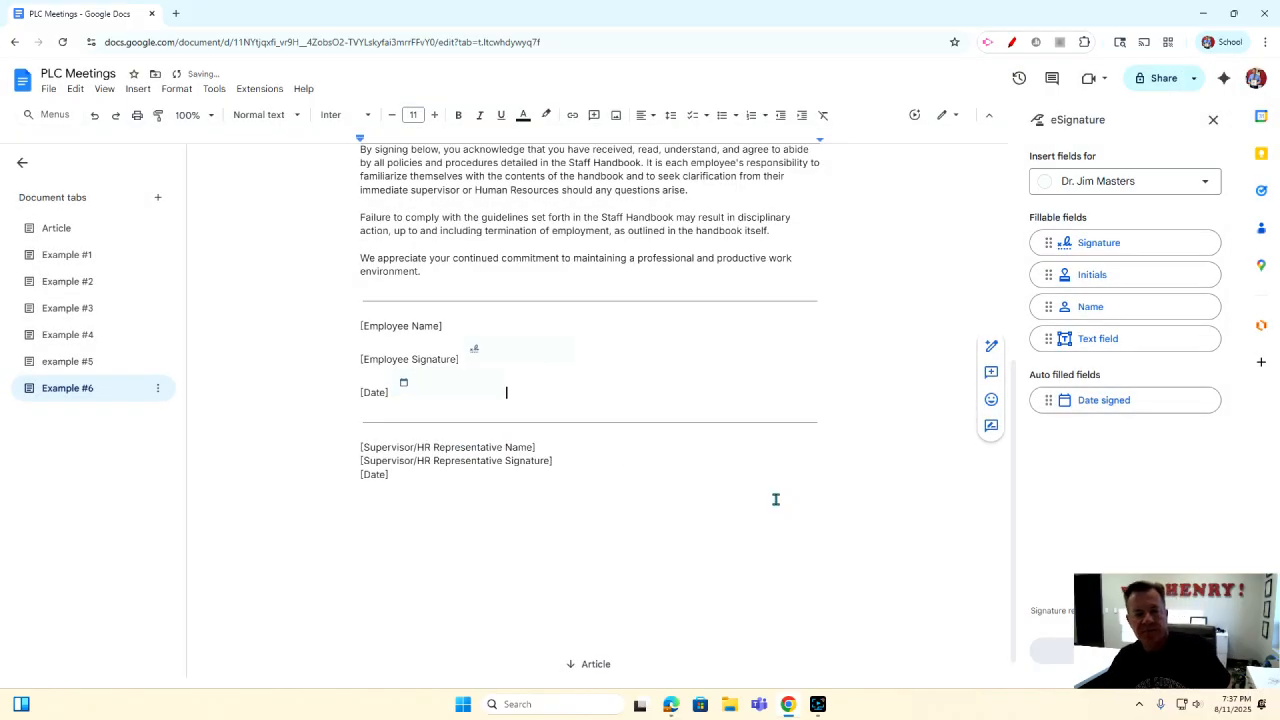
Try placing a signature field near the supervisor signature lines.
click(506, 391)
mouse_move(1095, 247)
mouse_down()
mouse_move(803, 320)
mouse_move(558, 437)
mouse_move(874, 371)
mouse_up()
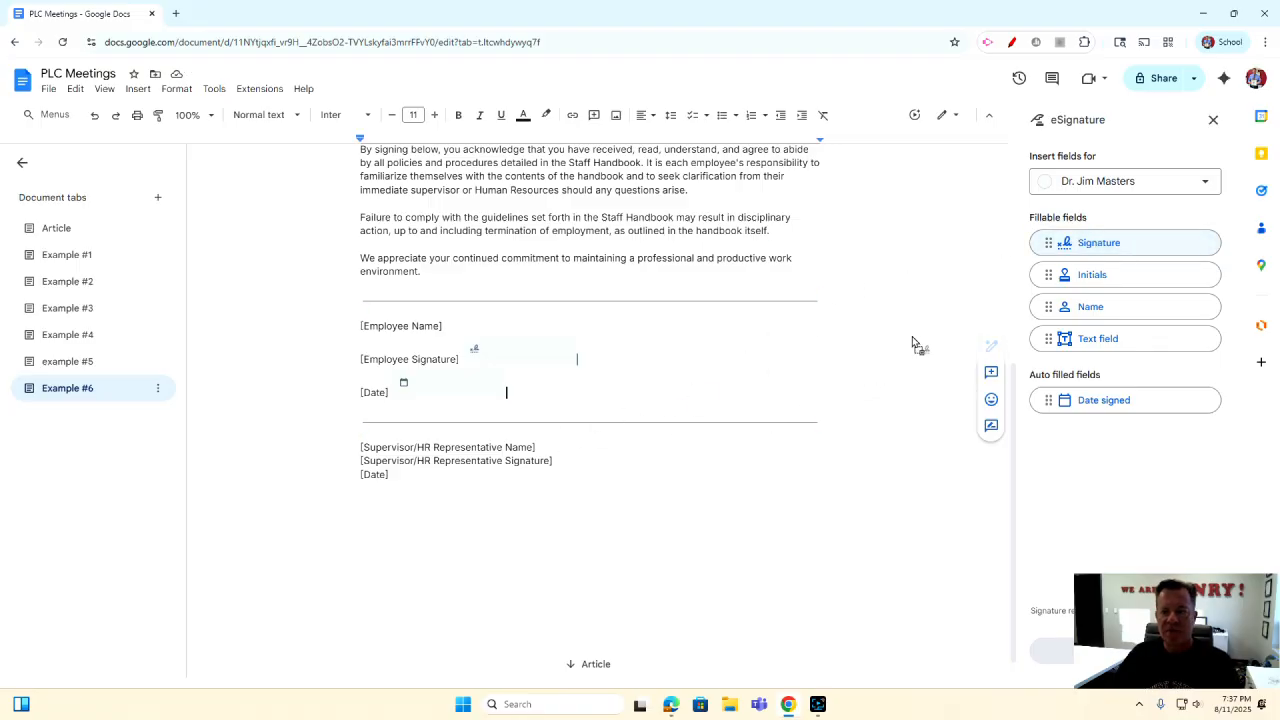
click(1074, 186)
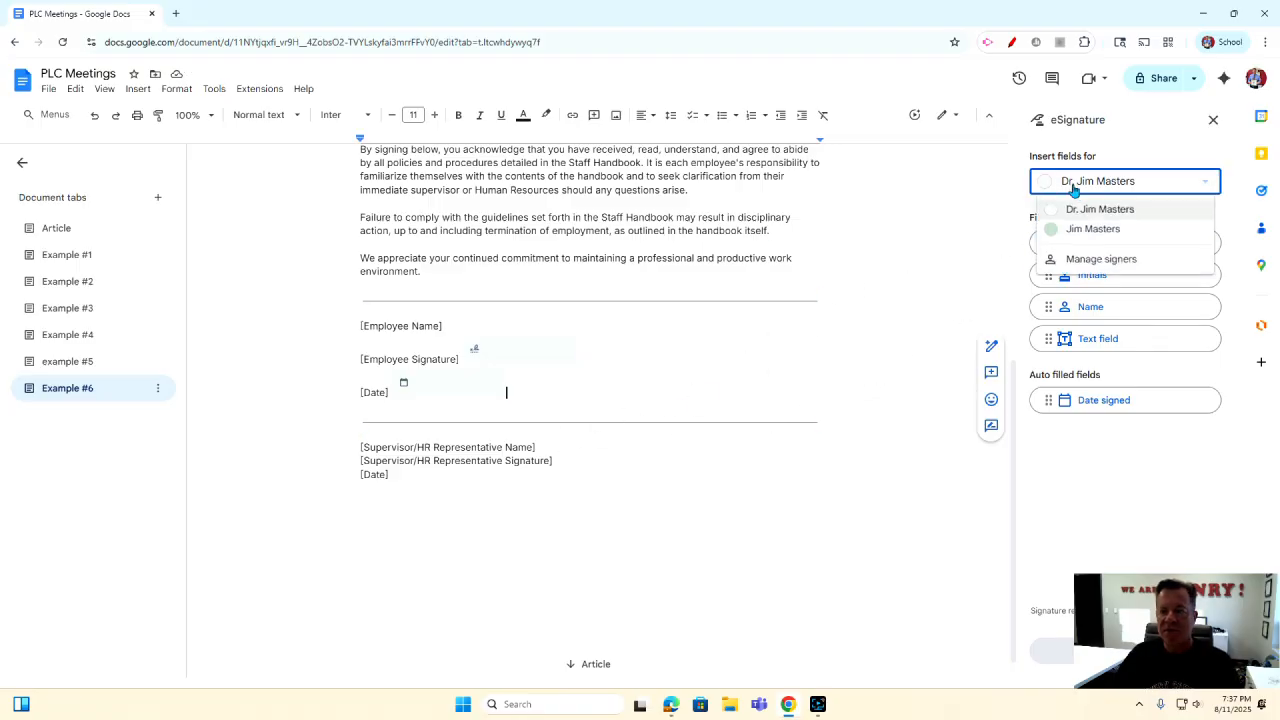
Give the second signer Signature and Date signed fields beside the supervisor lines, then close eSignature.
click(1046, 229)
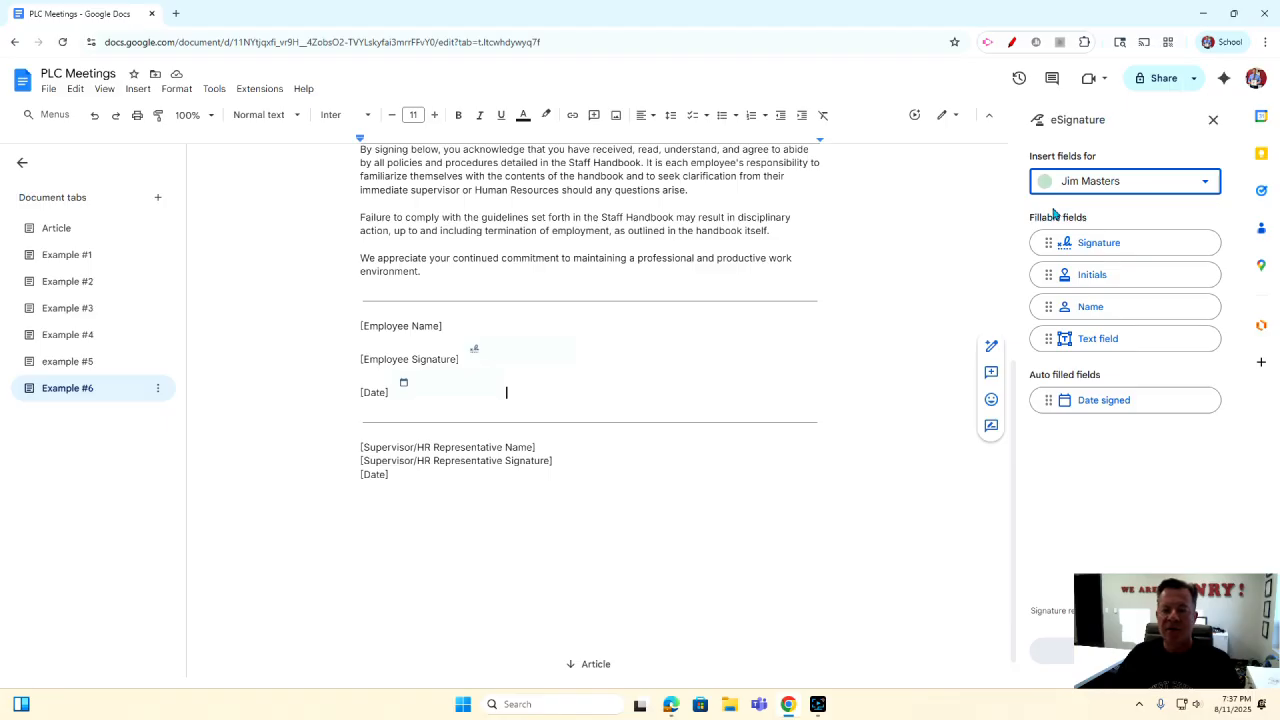
mouse_move(1087, 248)
mouse_down()
mouse_move(700, 446)
mouse_move(569, 437)
mouse_move(571, 455)
mouse_move(628, 463)
mouse_move(597, 457)
mouse_move(631, 448)
mouse_up()
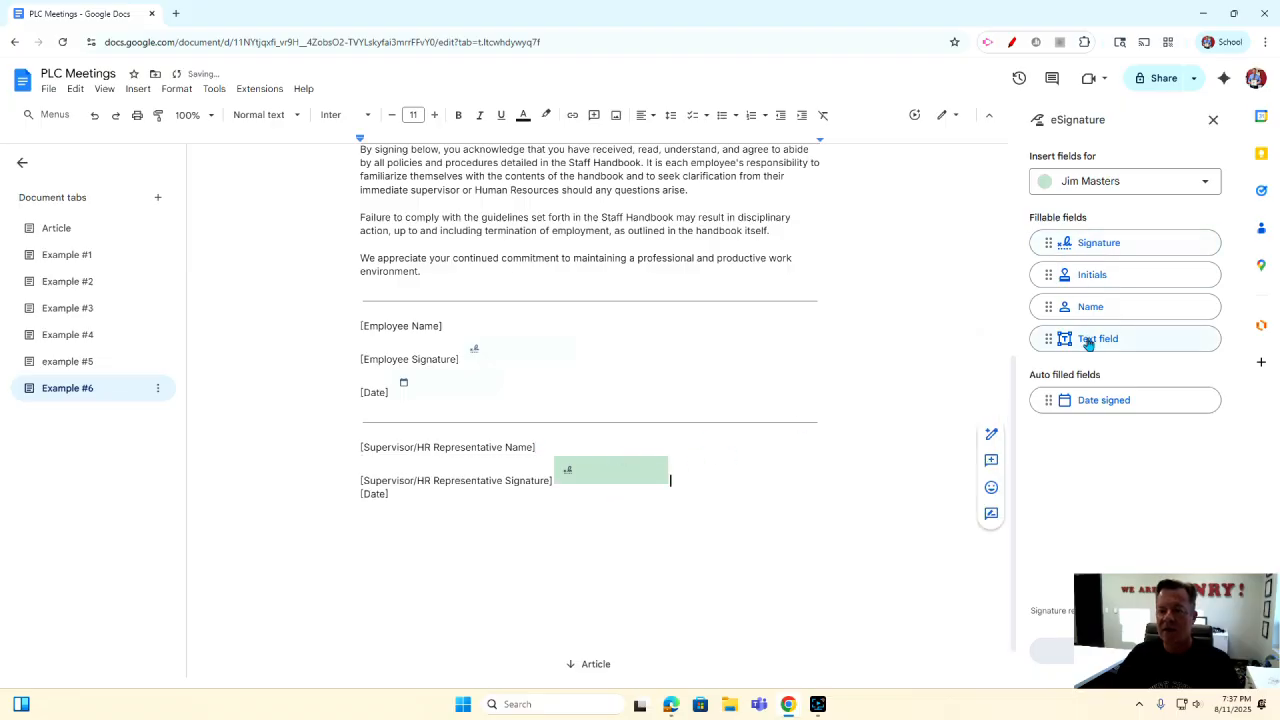
drag(1080, 410, 425, 507)
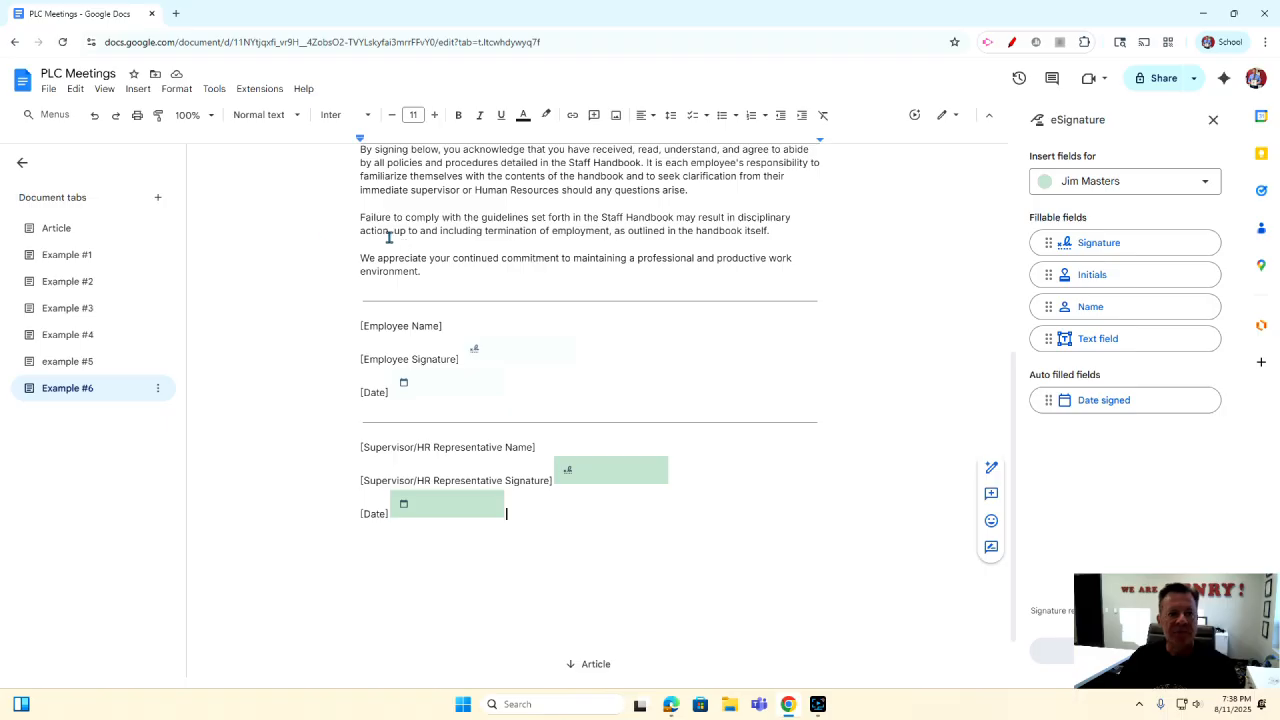
click(1213, 119)
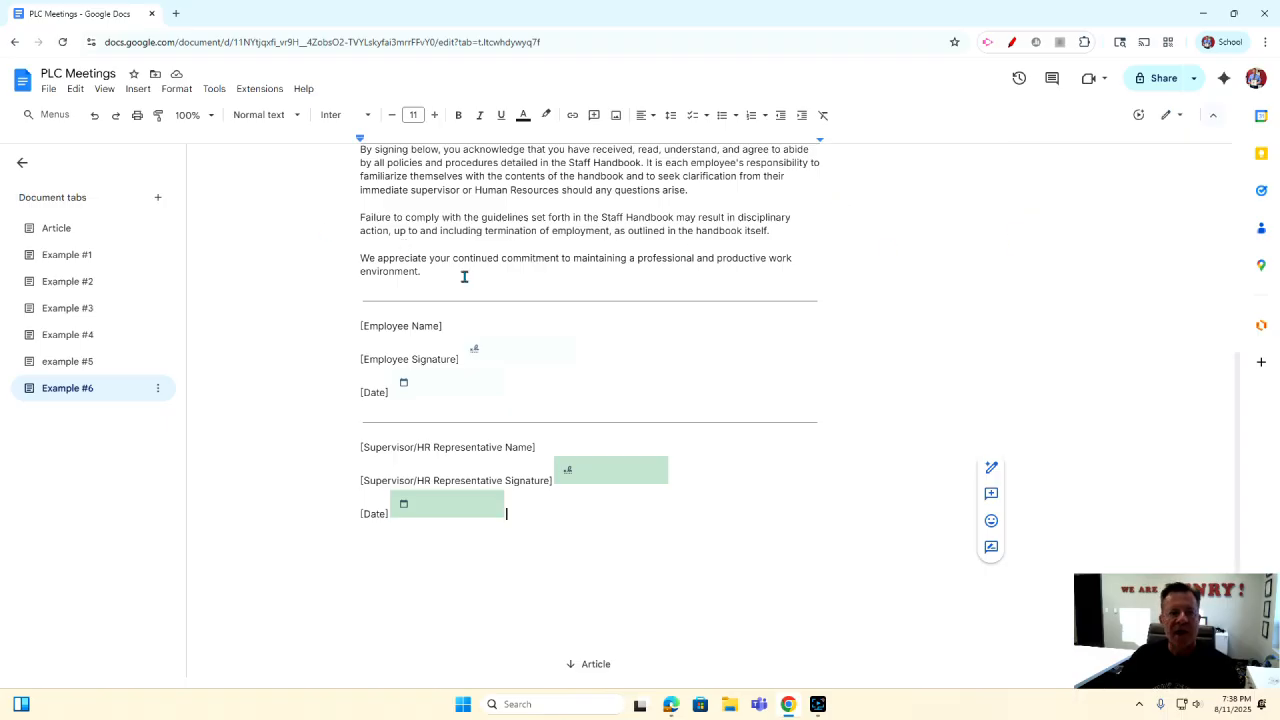
Add a new document tab named 'examples #7' and bring up its template gallery.
click(156, 200)
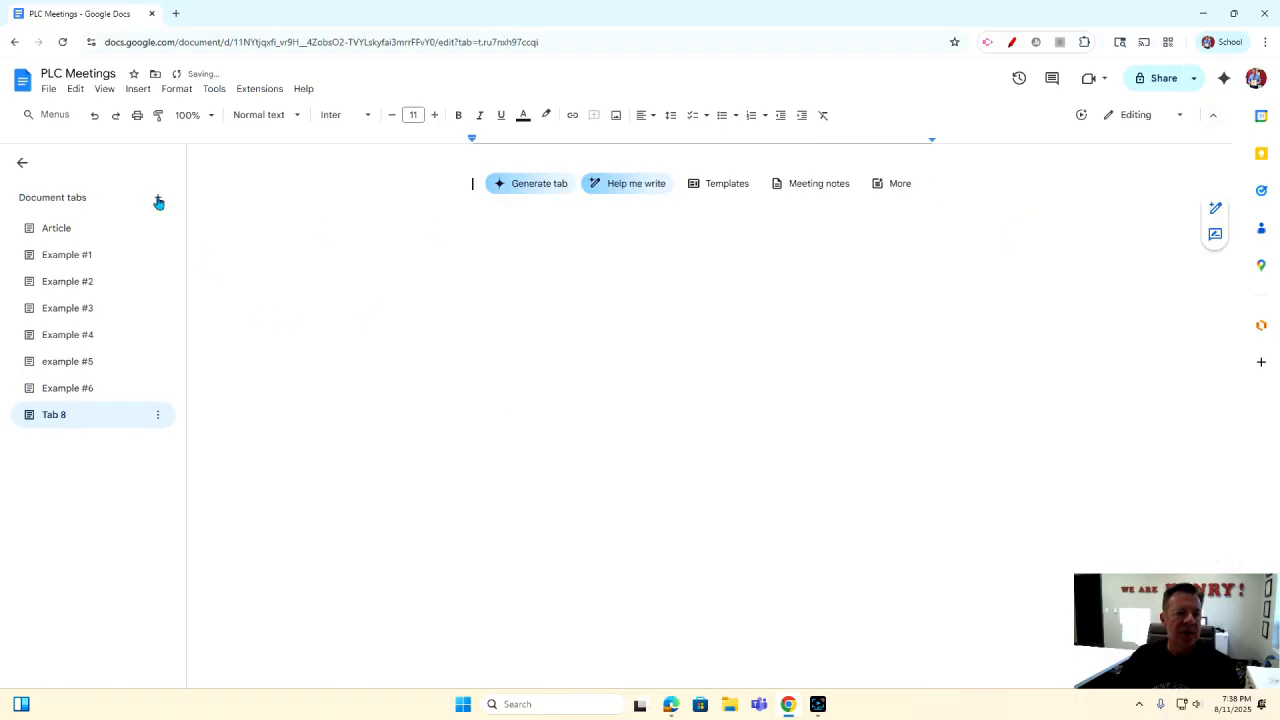
click(158, 417)
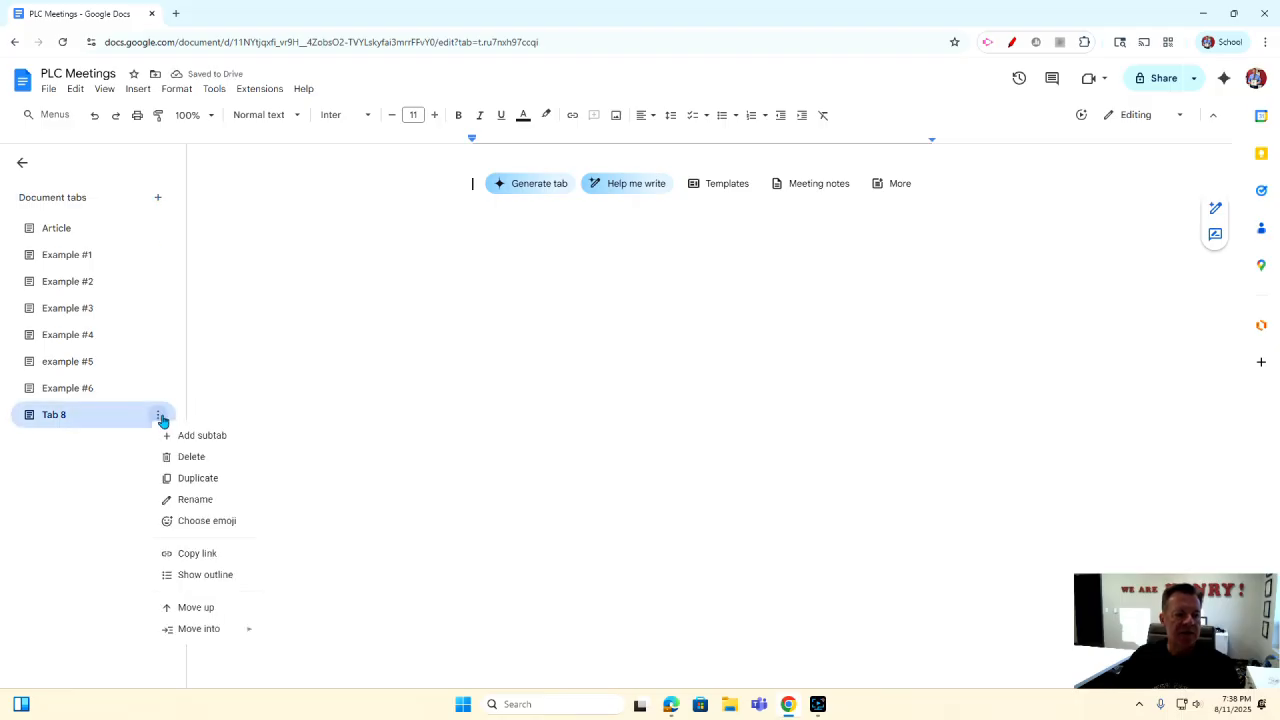
click(193, 499)
text(example)
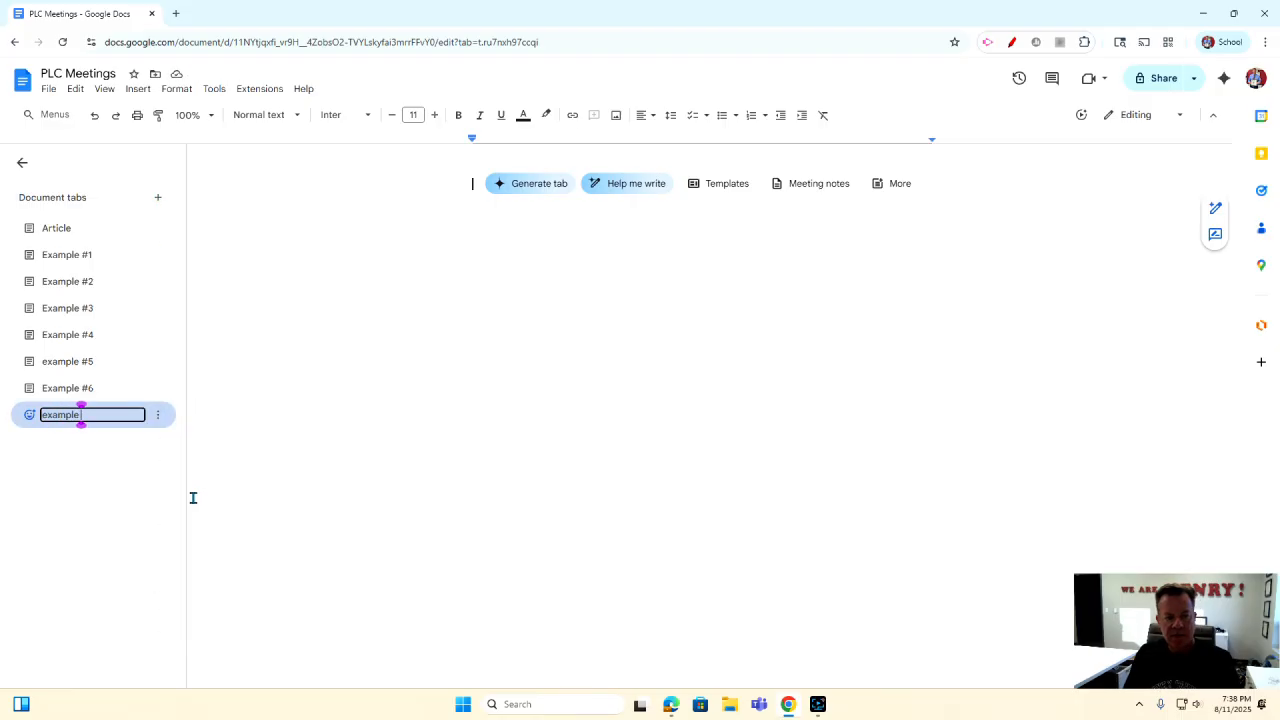
text(s #7)
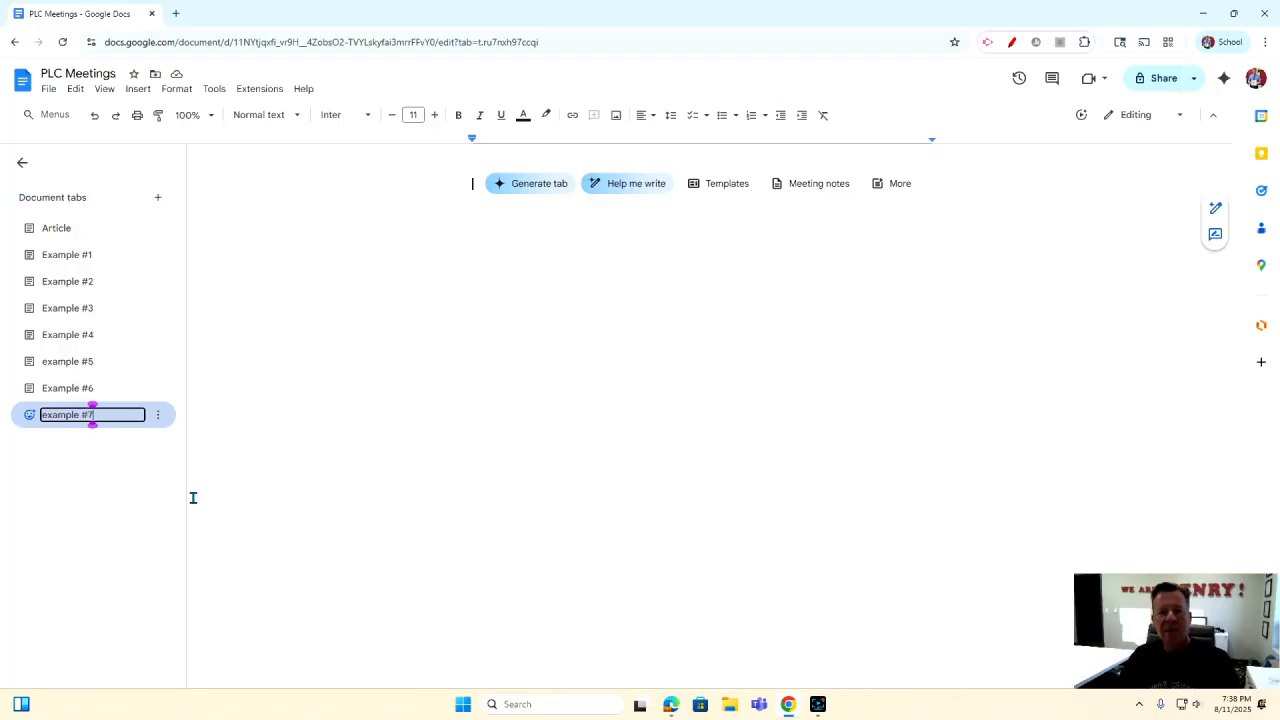
click(715, 186)
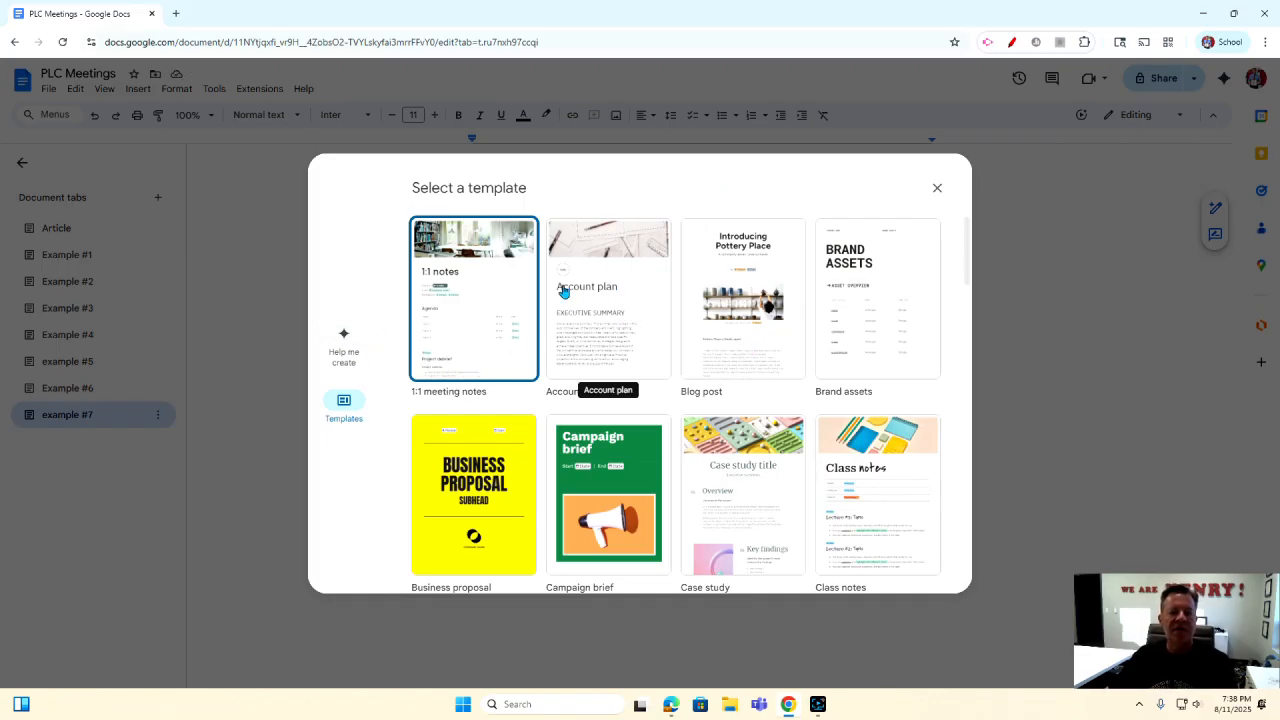
Insert the Newsletter template, creating tabs Issue 1, Issue 2 and Issue 3.
scroll(592, 370, down, 4)
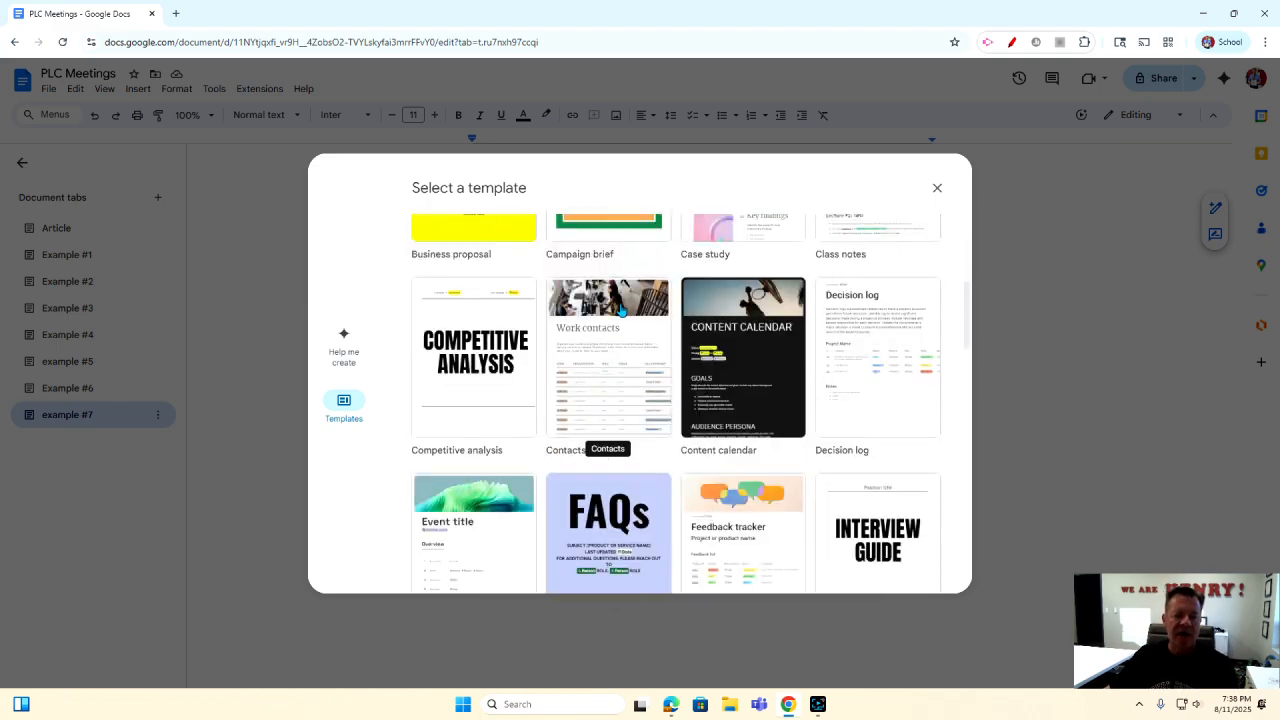
scroll(636, 348, down, 3)
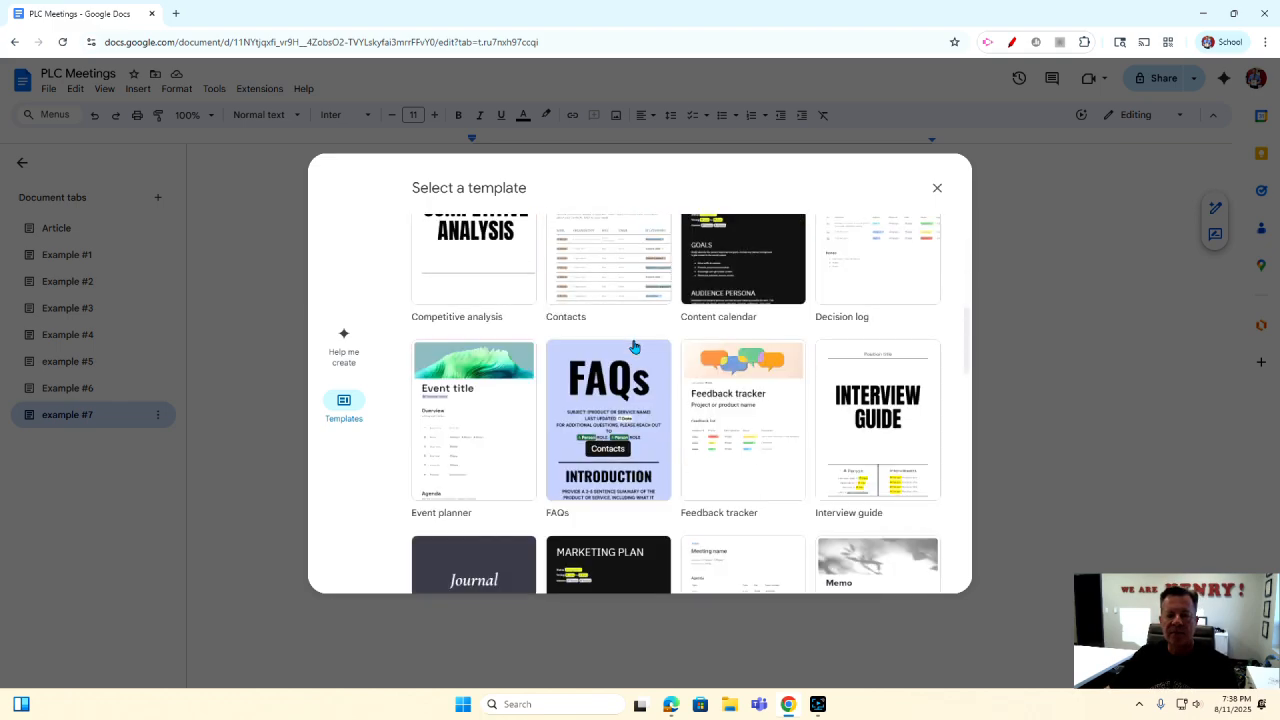
scroll(738, 334, down, 2)
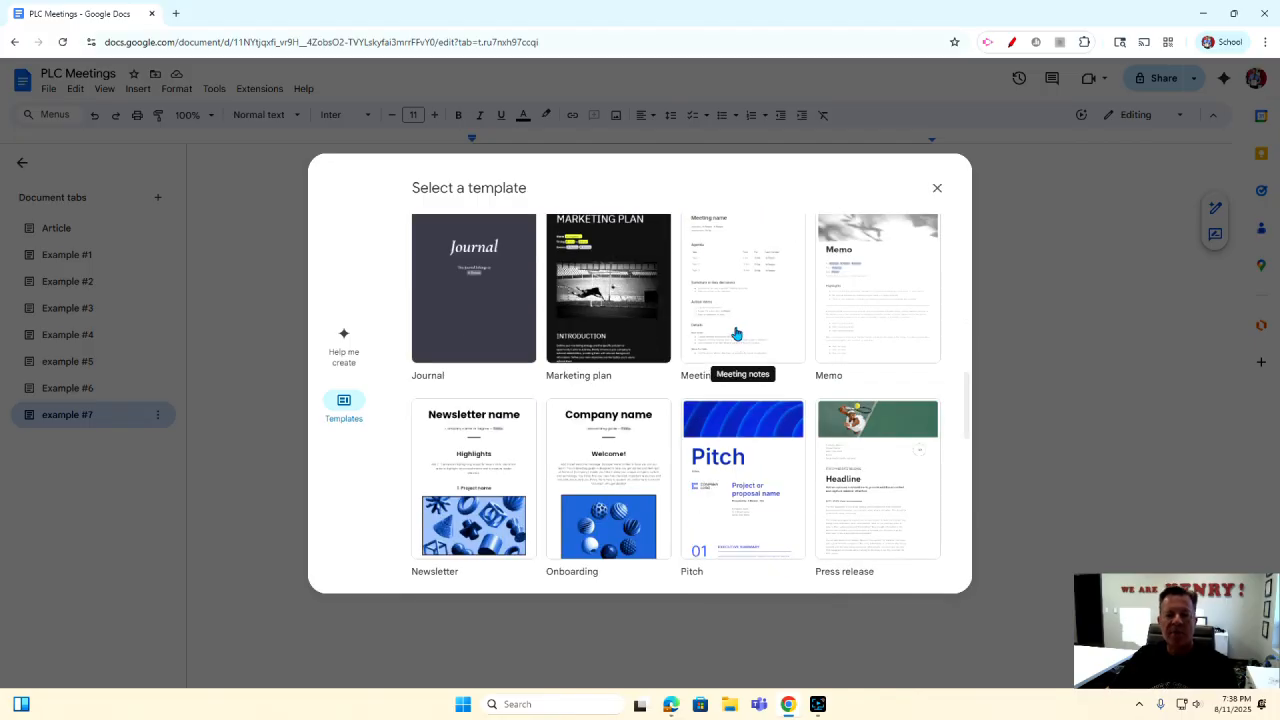
scroll(729, 334, up, 1)
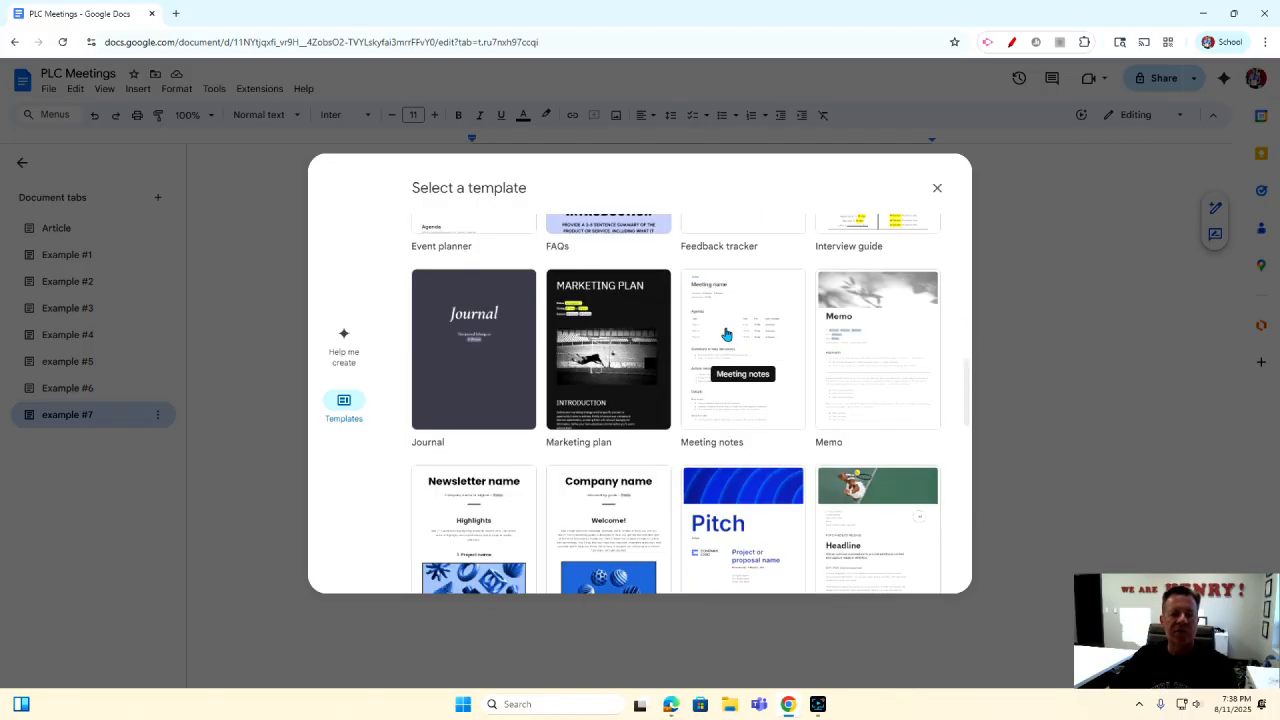
scroll(727, 334, down, 1)
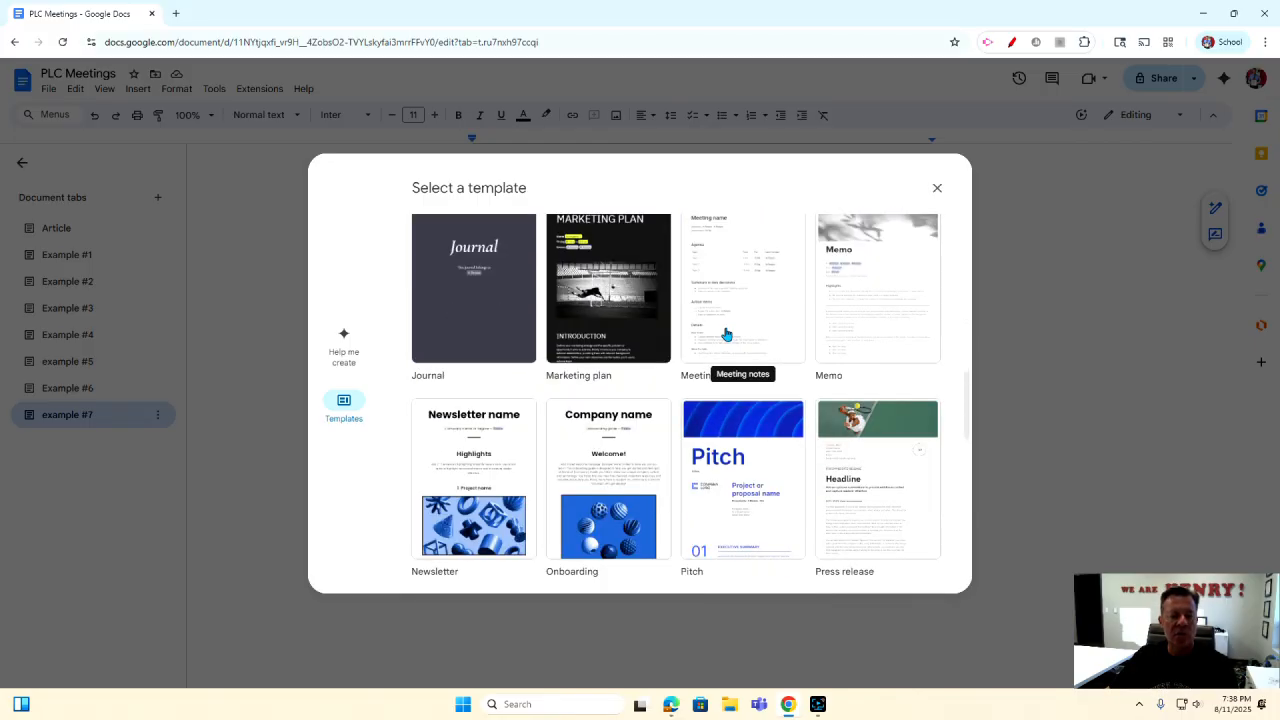
scroll(727, 334, down, 3)
scroll(727, 334, up, 1)
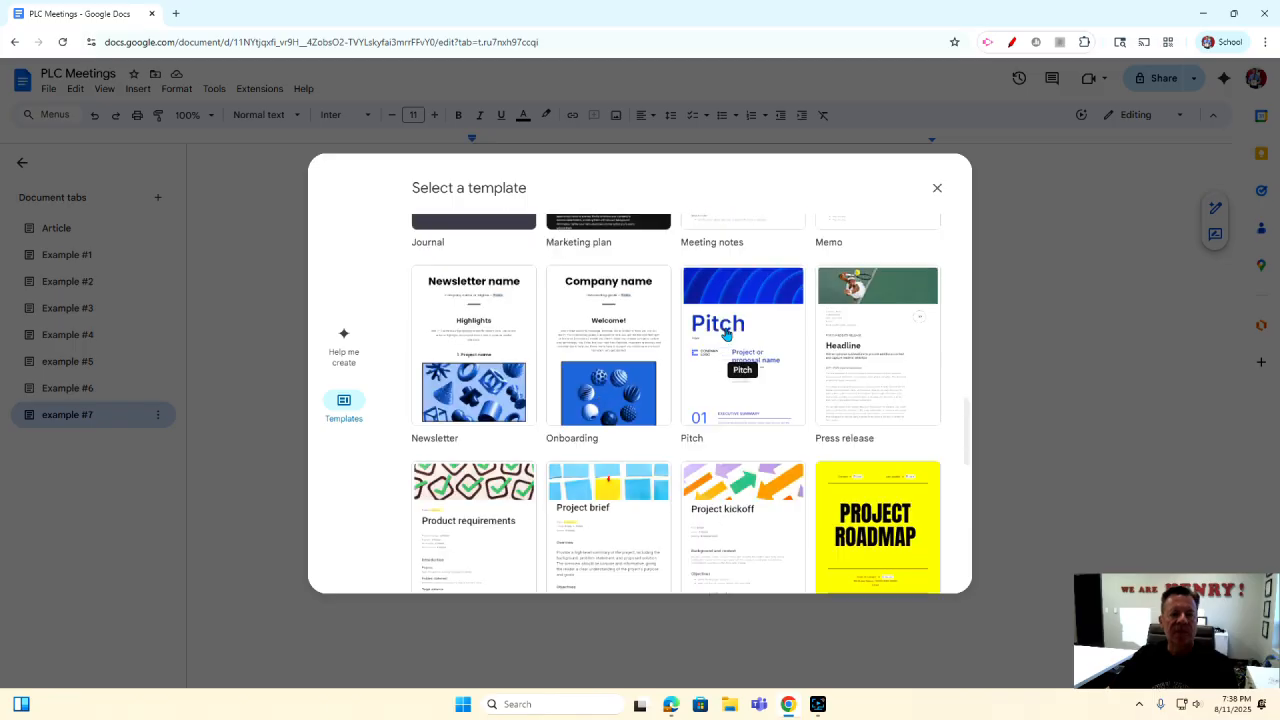
click(483, 310)
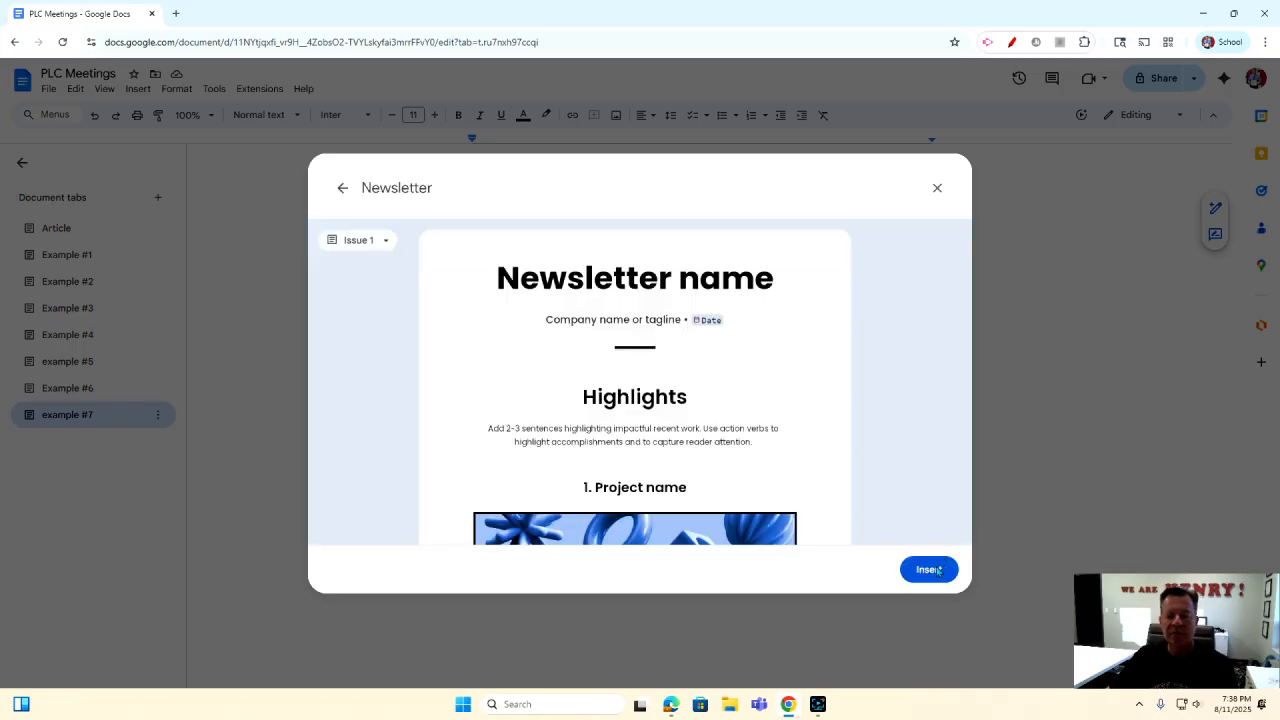
click(938, 569)
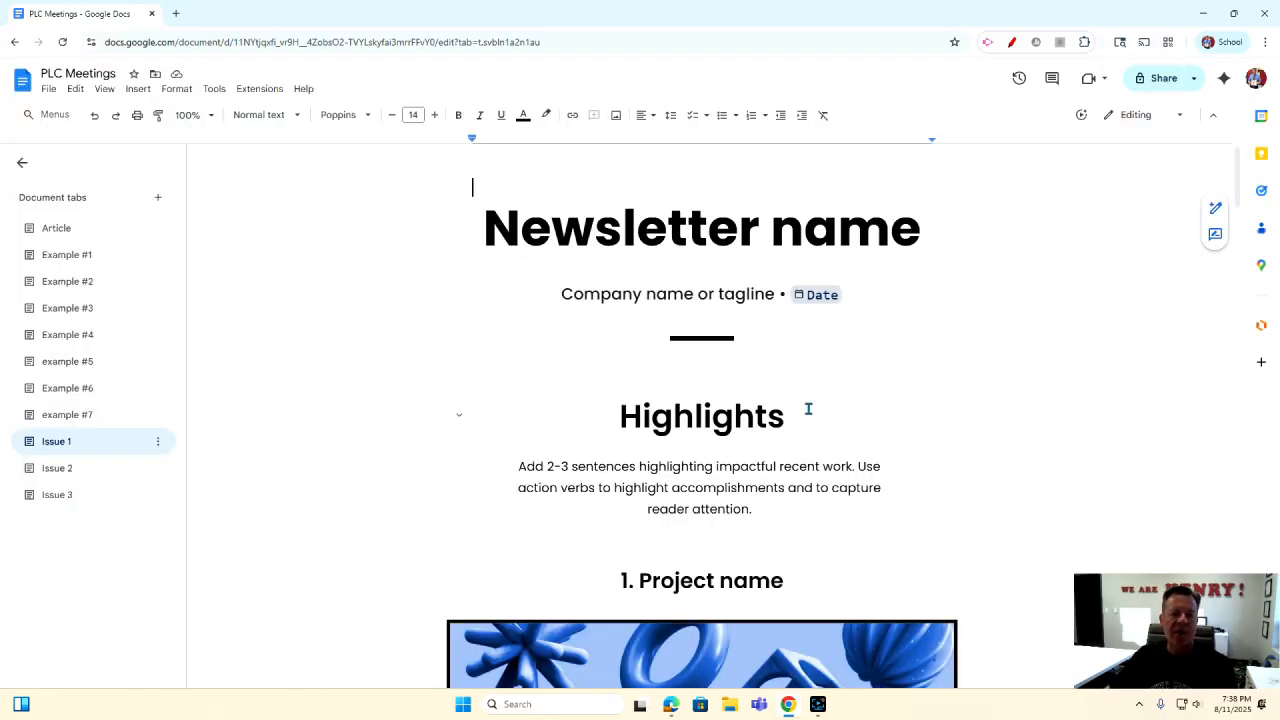
Start replacing the Issue 1 blue shapes banner with an AI-generated image.
scroll(808, 408, down, 5)
click(763, 343)
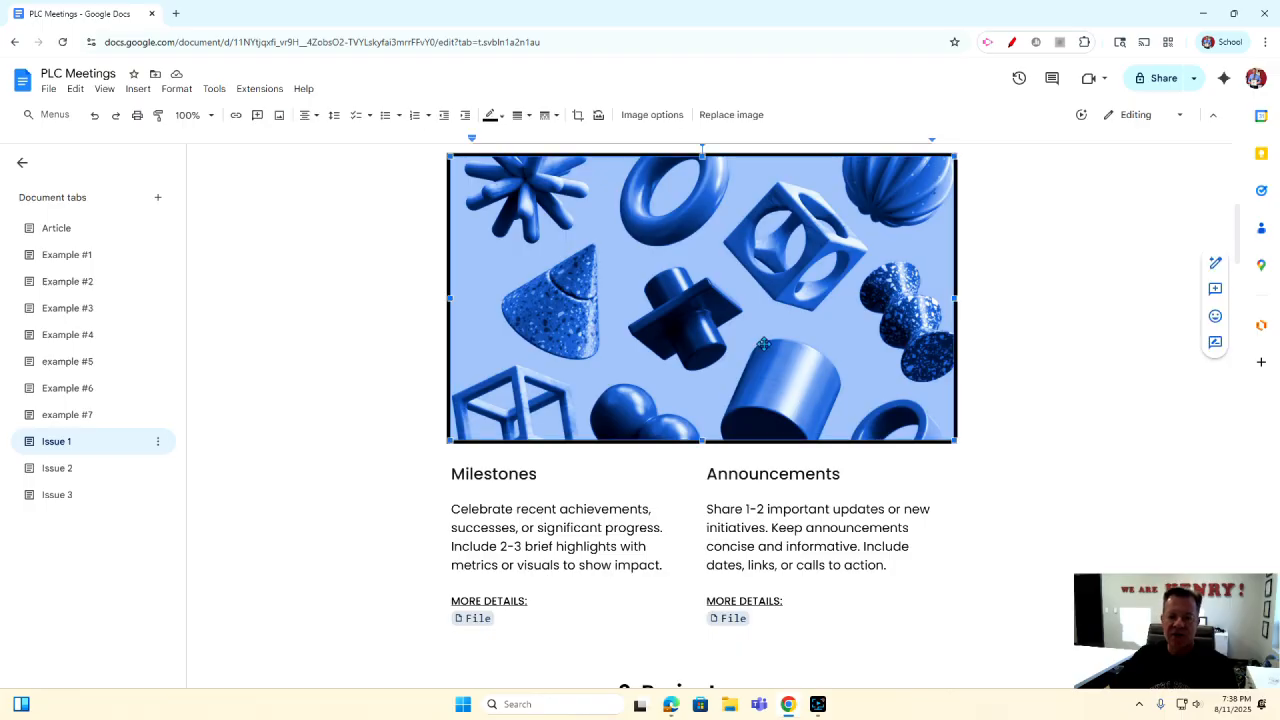
right_click(767, 358)
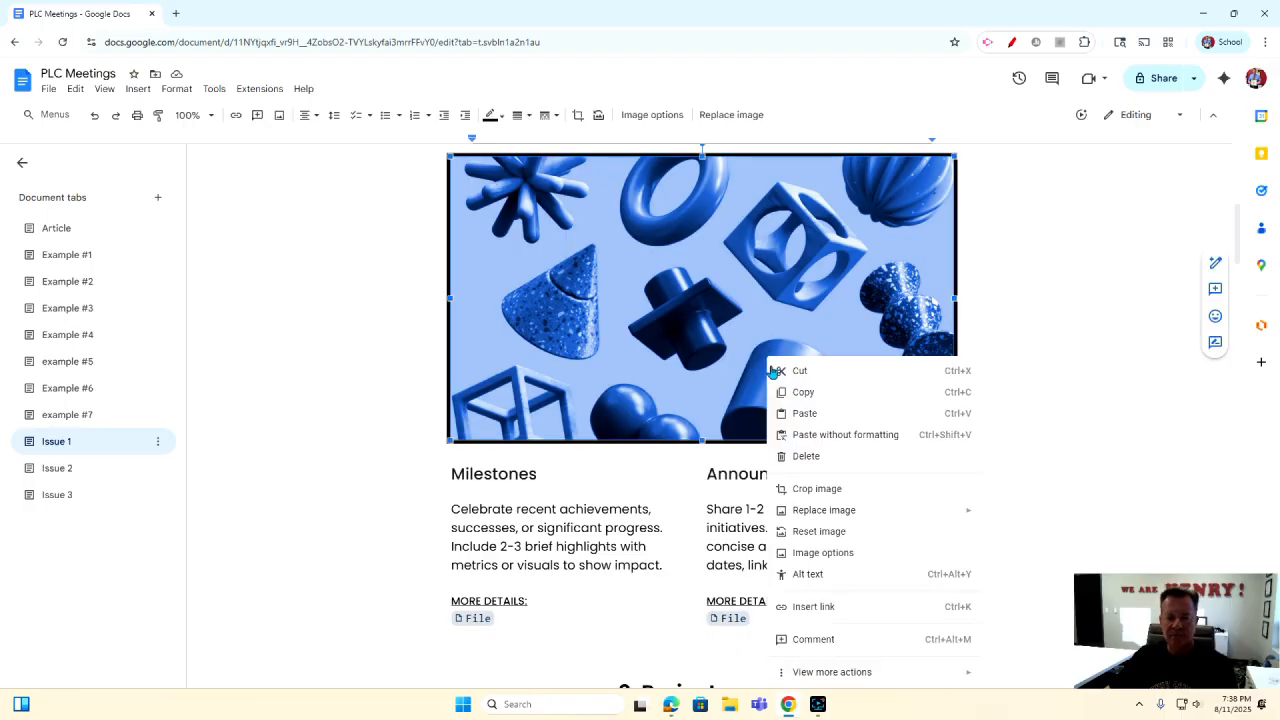
mouse_move(819, 514)
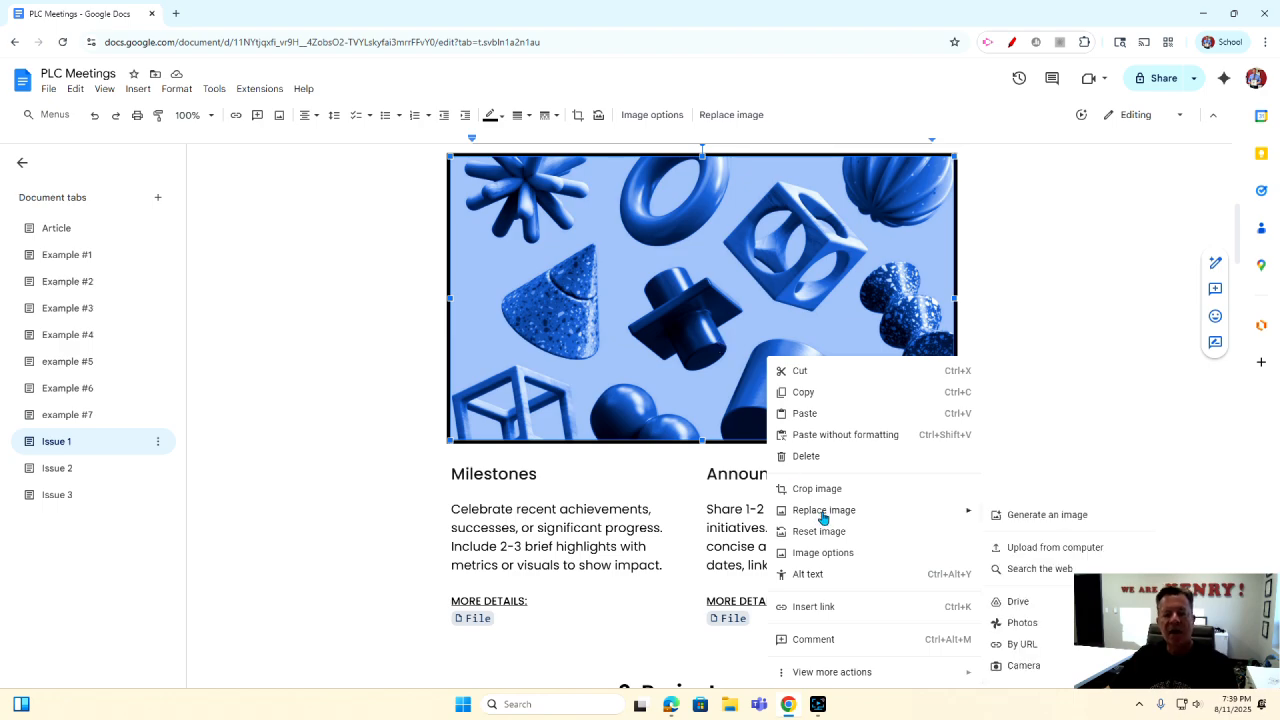
click(1019, 516)
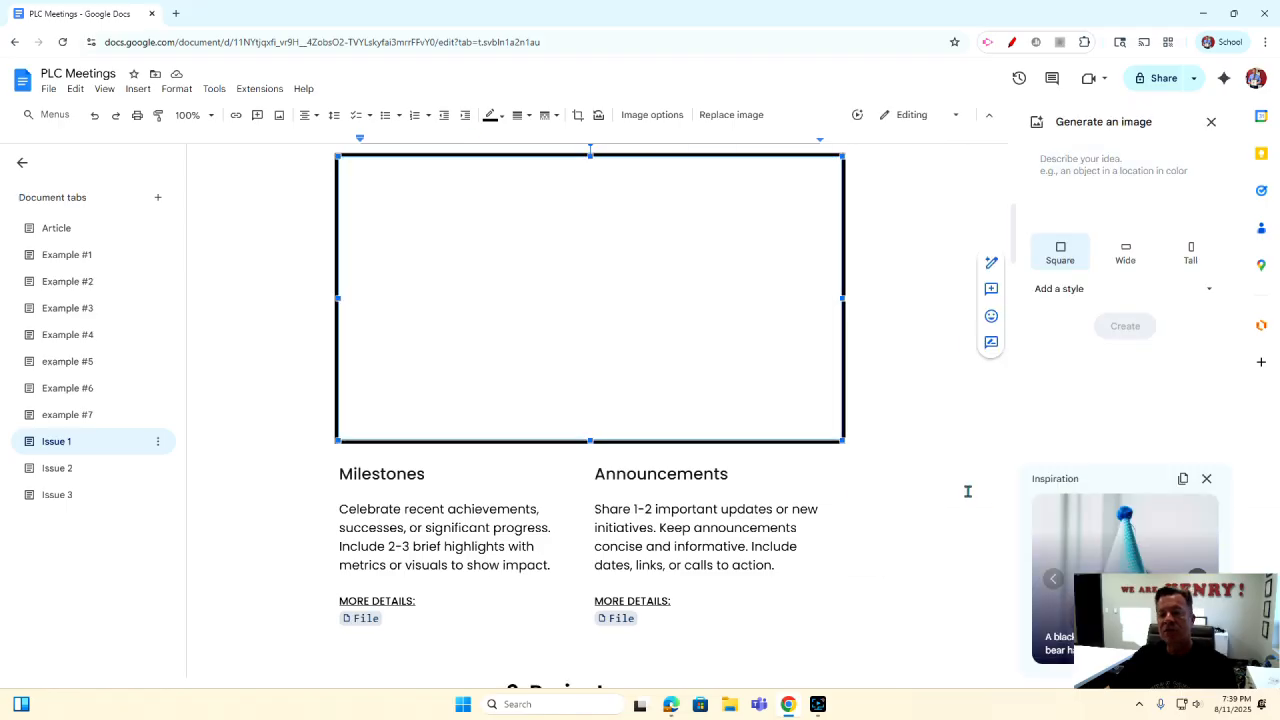
Generate images from 'Picture of teachers standing together smiling' and replace the blue-shapes banner with the first result.
click(1071, 158)
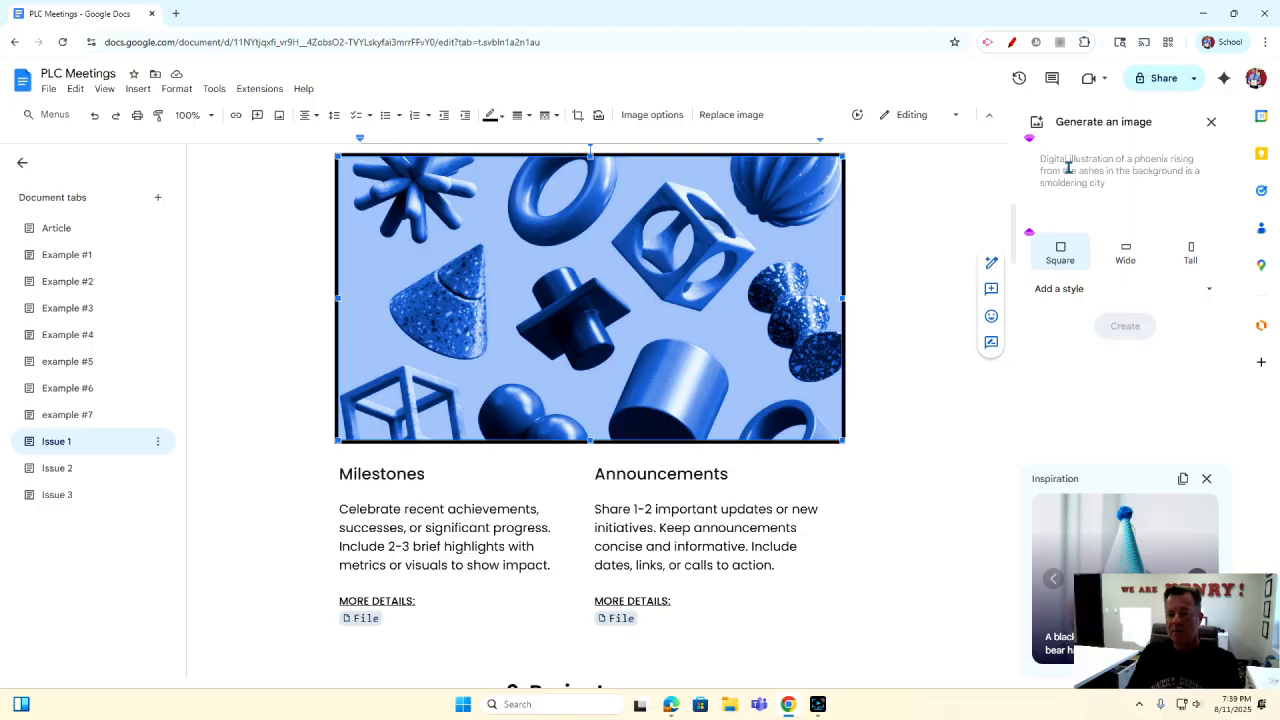
text(Picute)
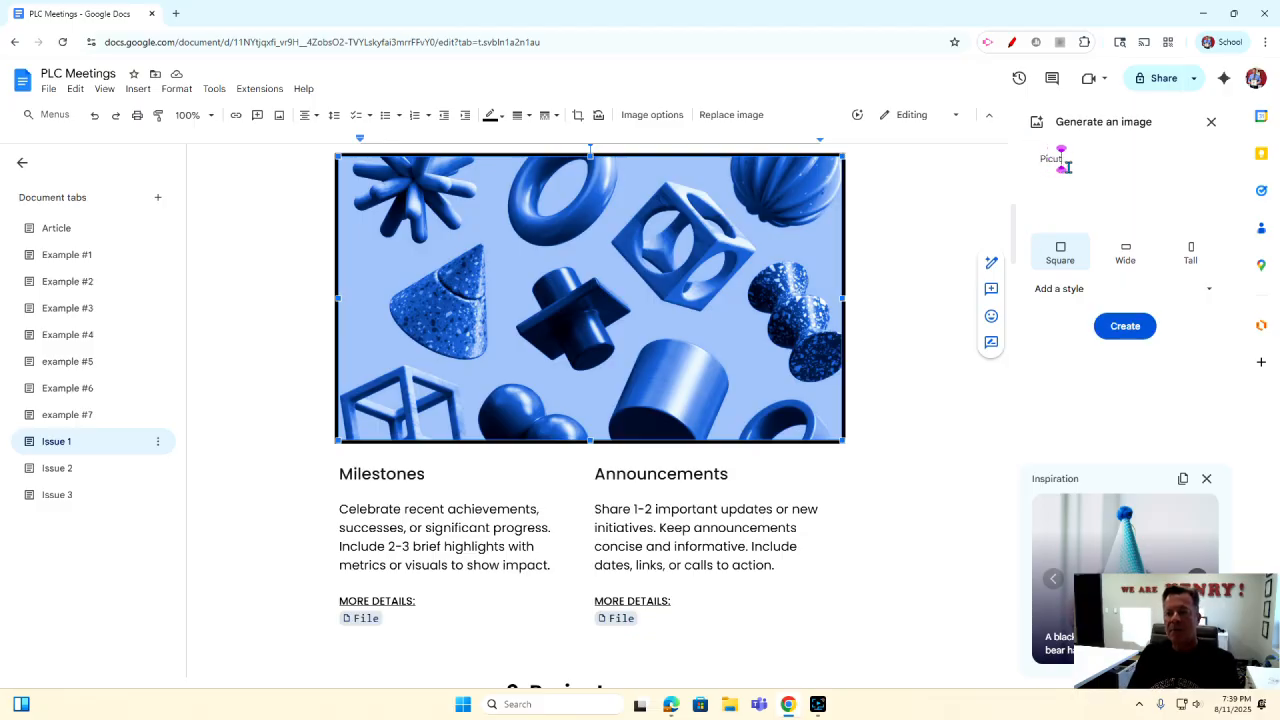
key(BackSpace)
key(BackSpace)
key(BackSpace)
text(ture of tea)
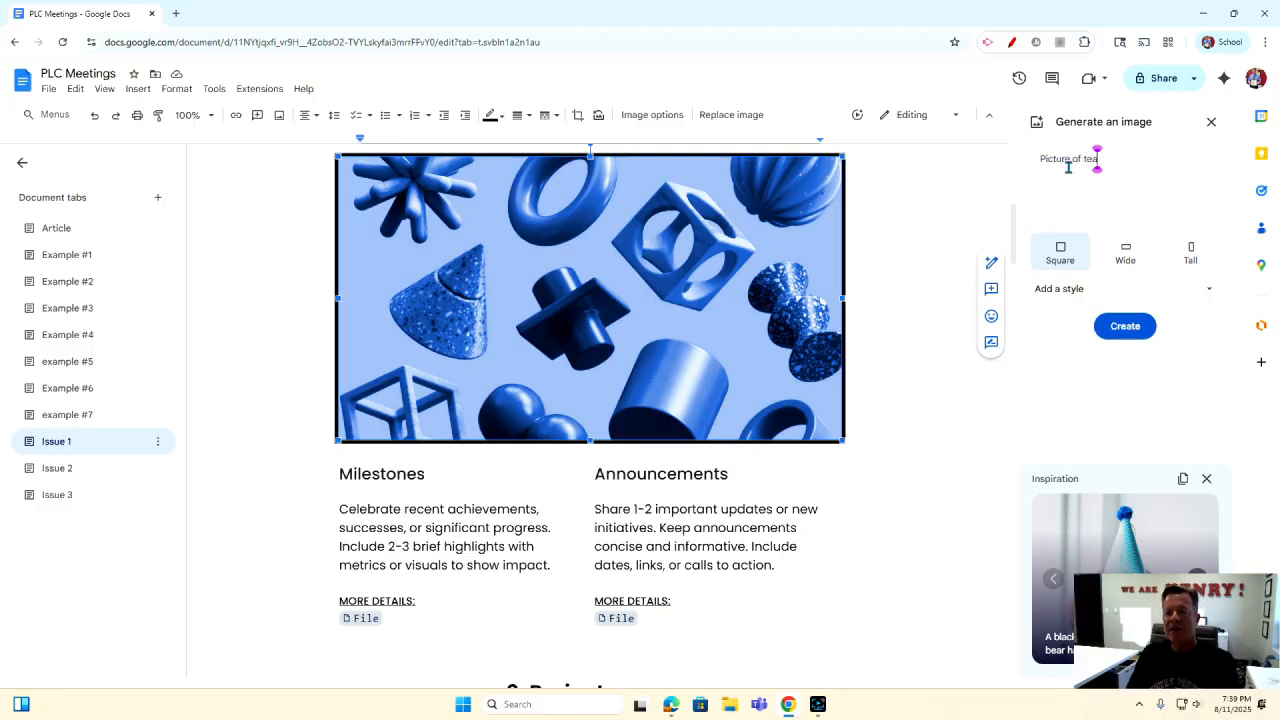
text(chers standing)
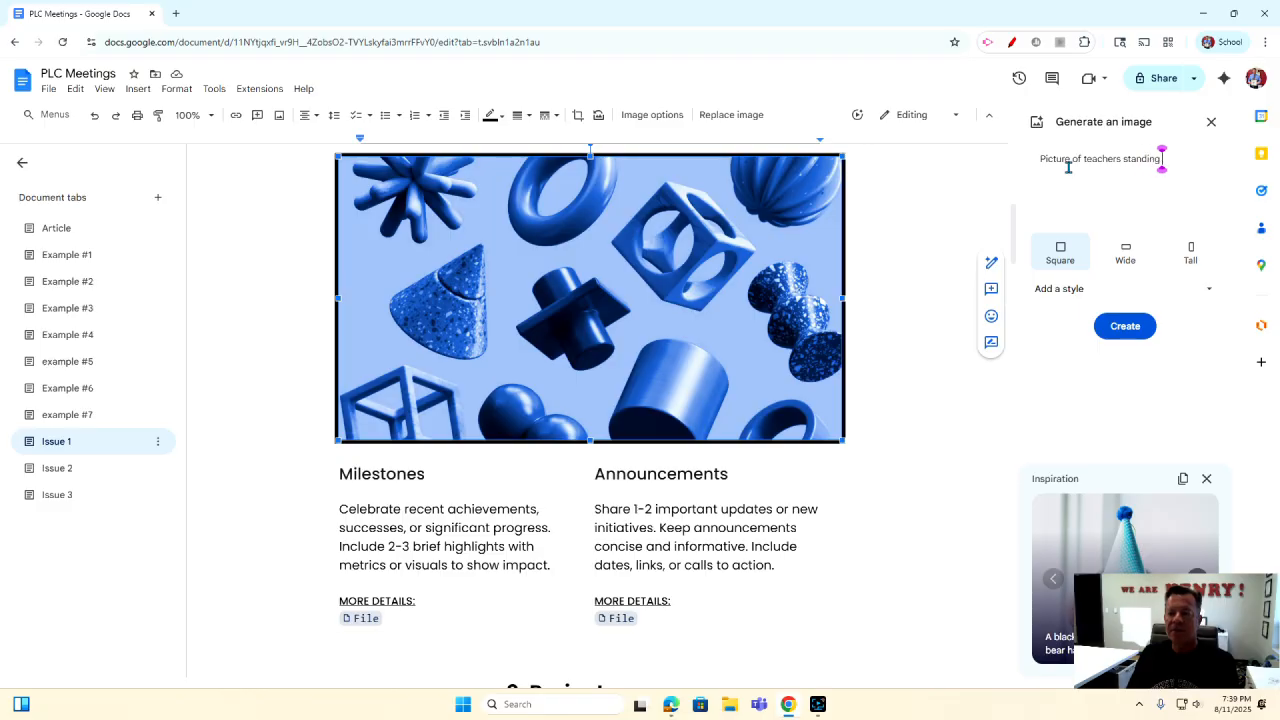
text( together smiling)
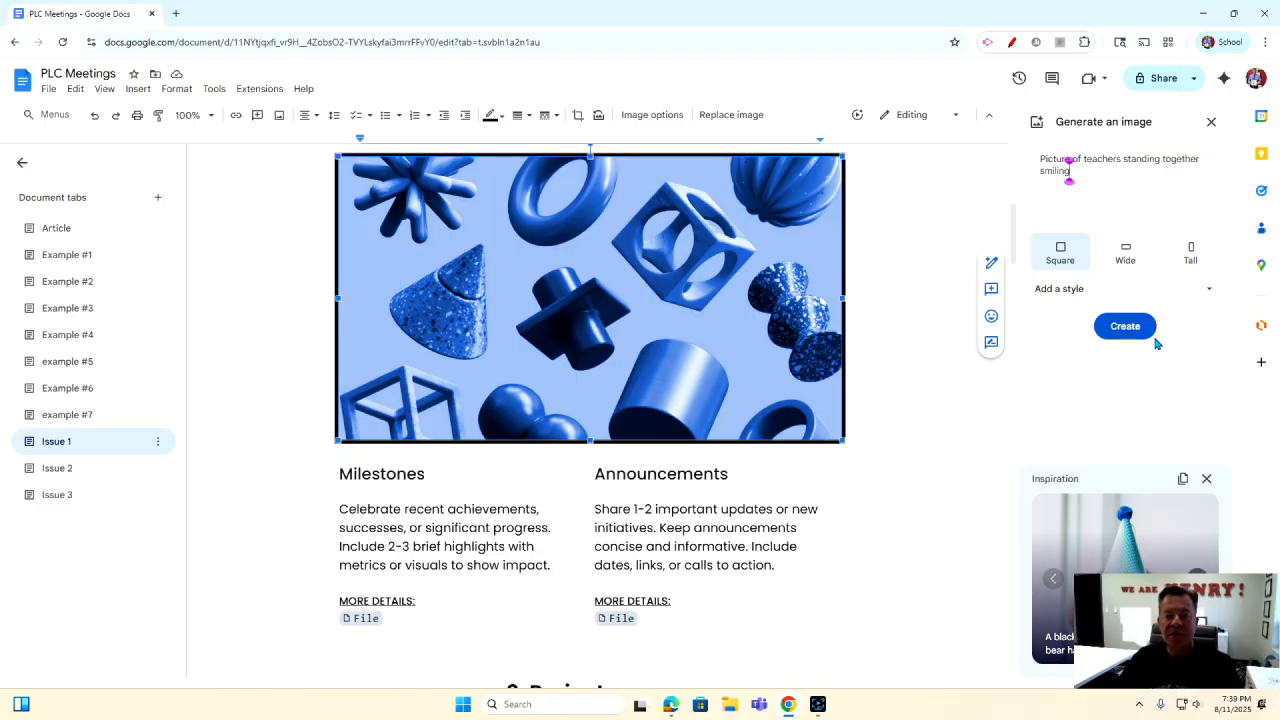
click(1123, 327)
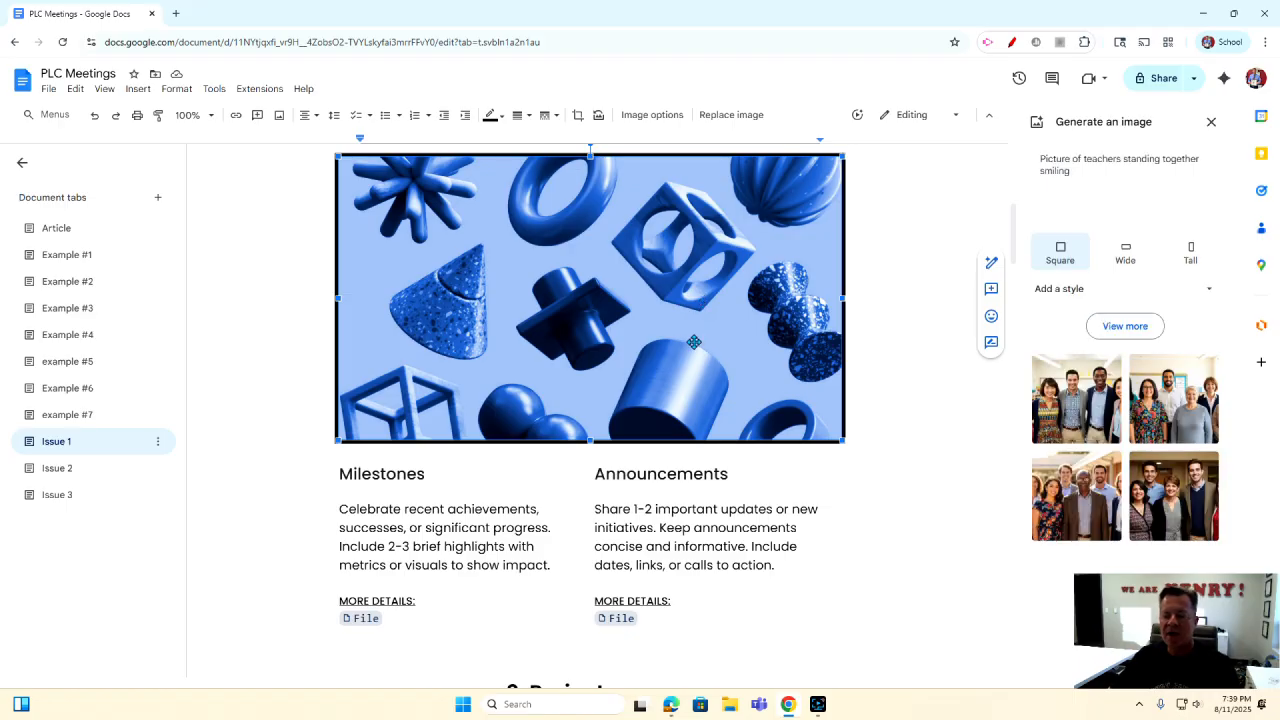
mouse_move(1081, 405)
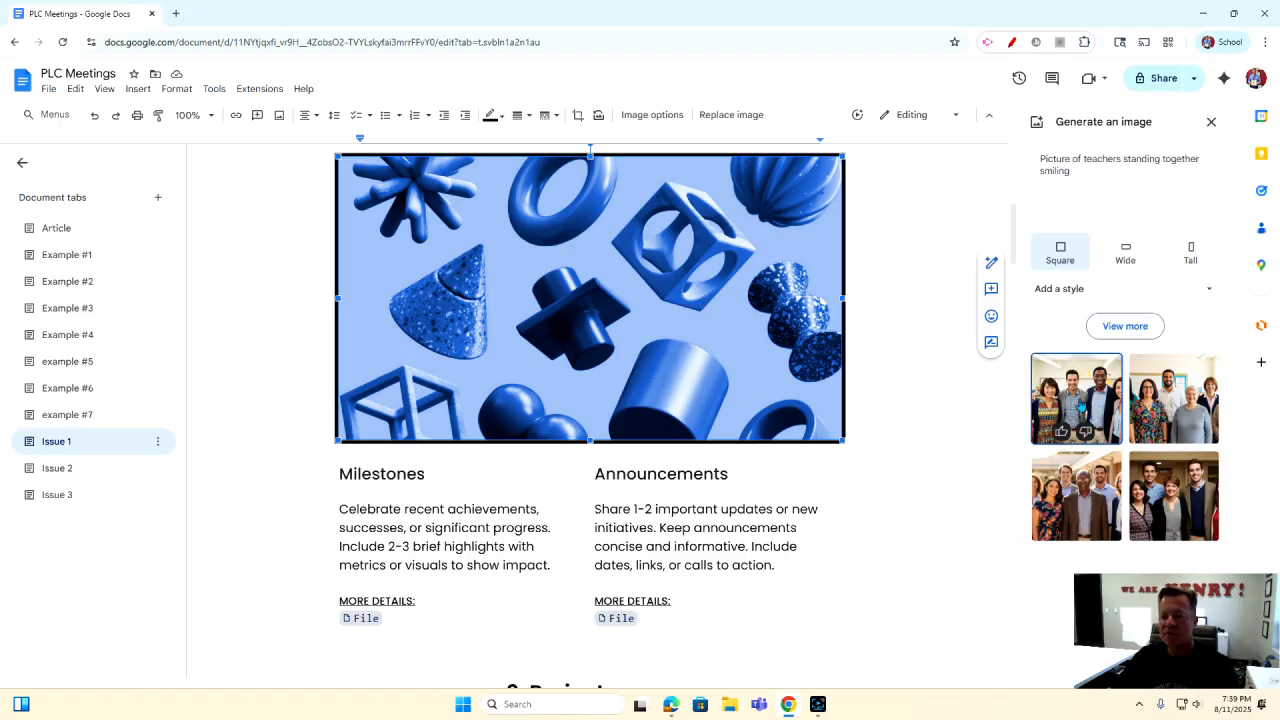
click(1081, 405)
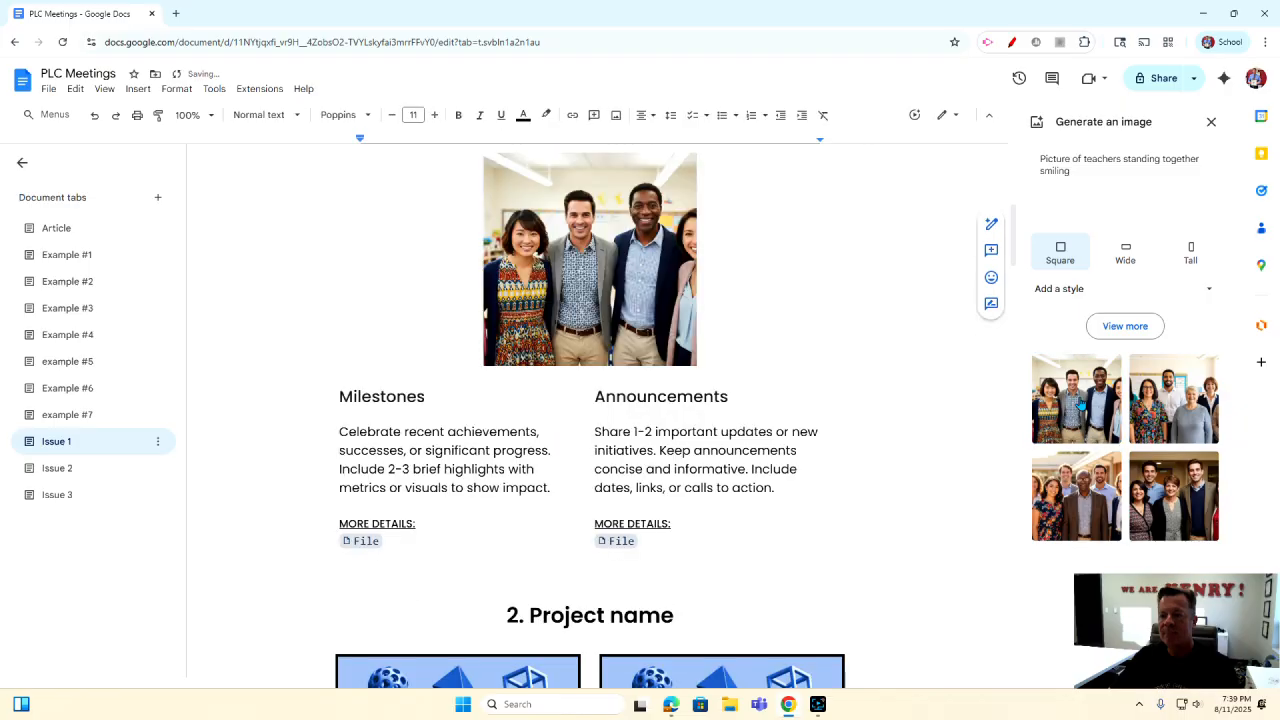
Review the Issue 1 newsletter top to bottom, then bring up the Screen Recorder window.
scroll(800, 388, up, 2)
scroll(797, 389, down, 1)
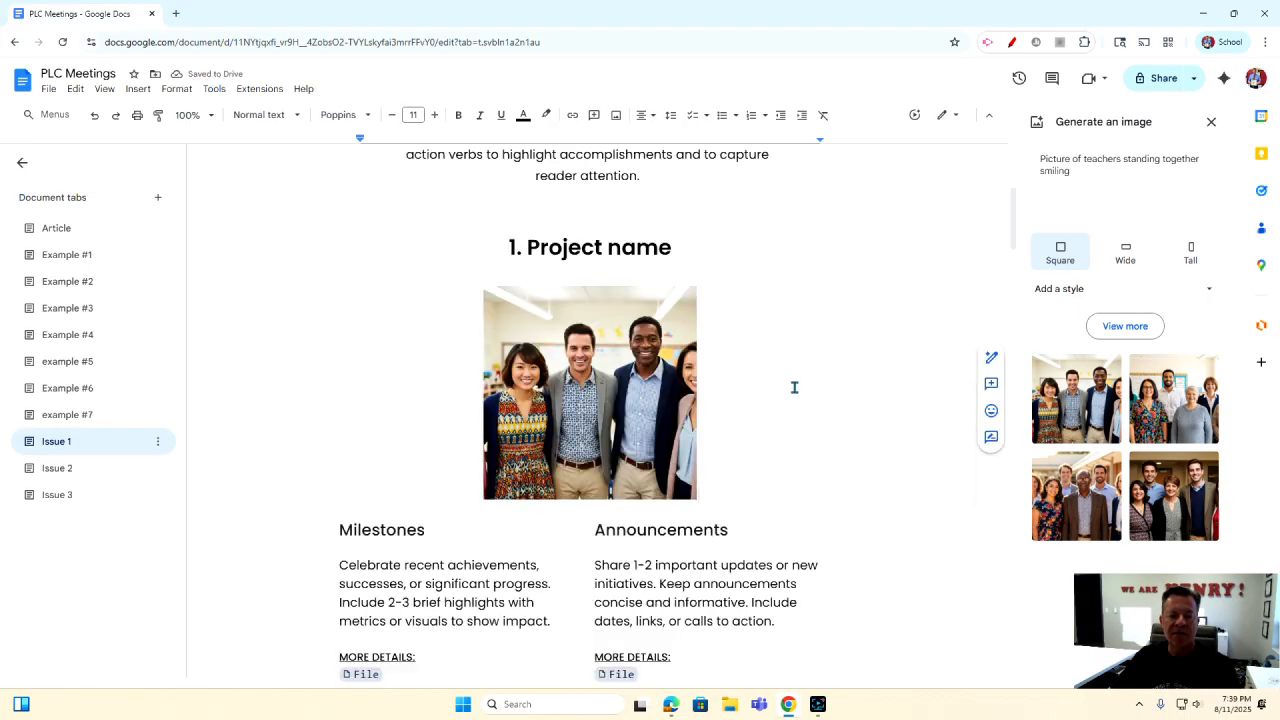
scroll(794, 387, down, 7)
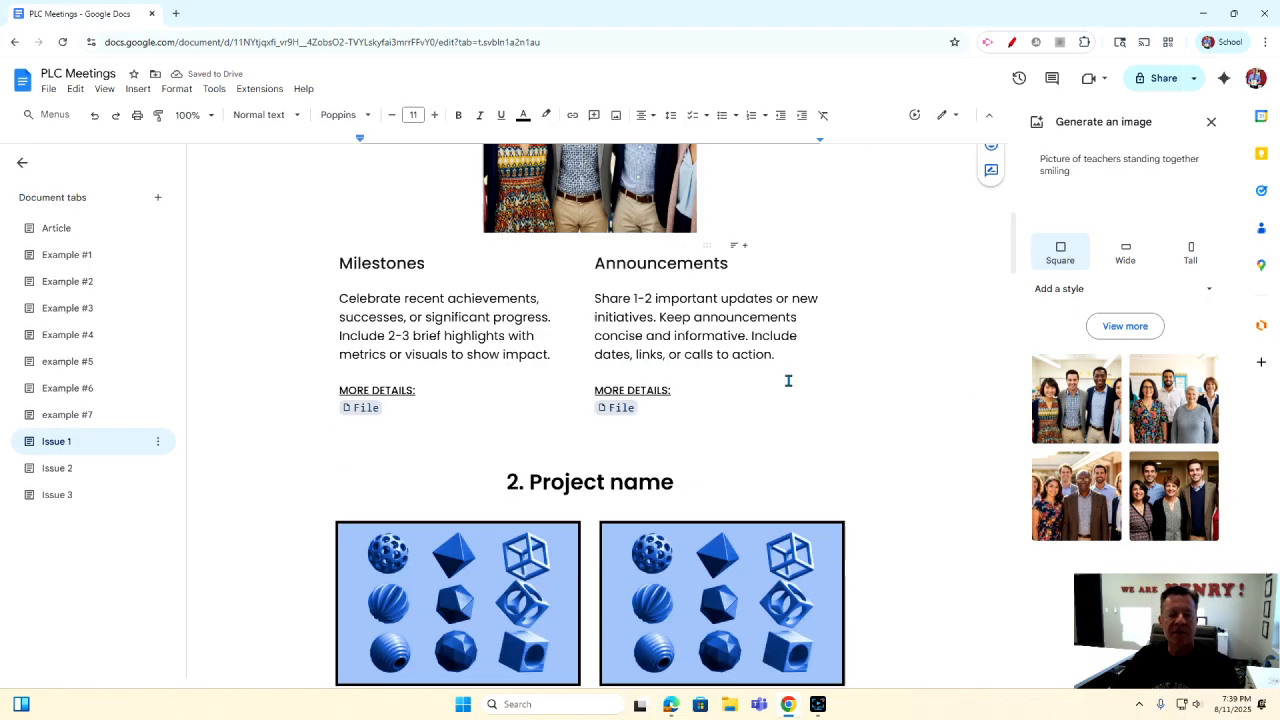
scroll(788, 380, down, 13)
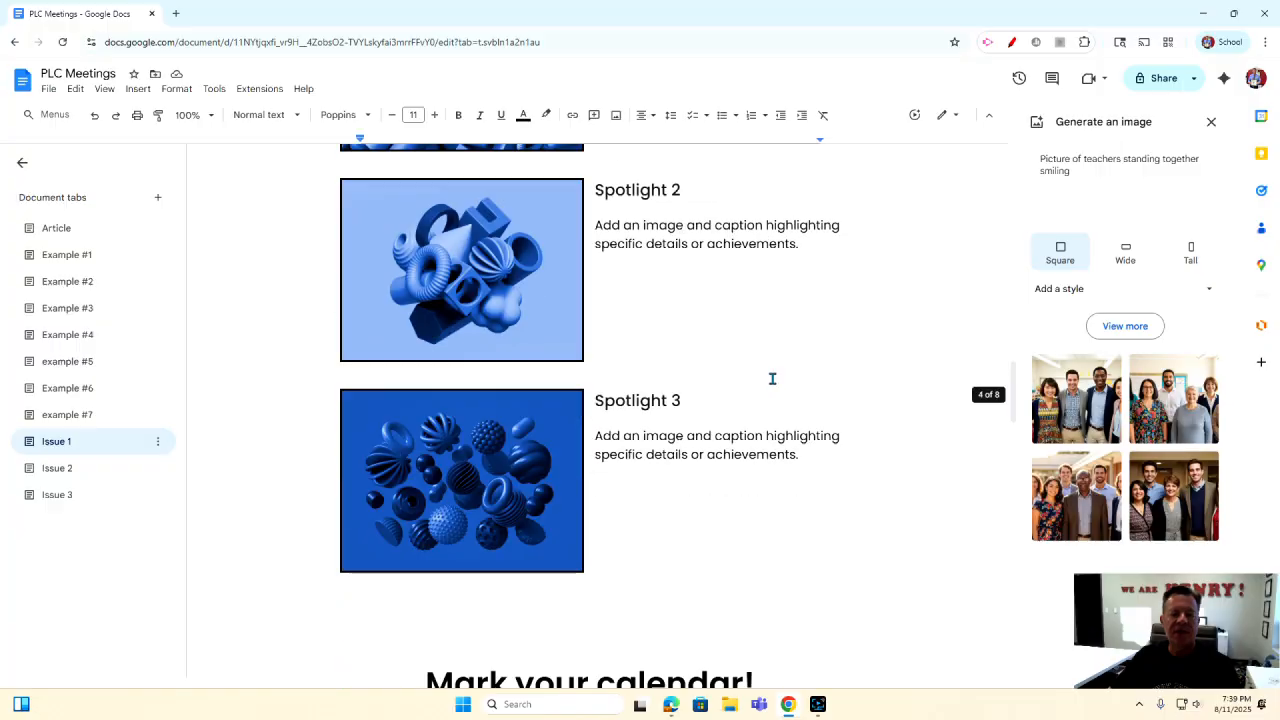
scroll(777, 382, down, 9)
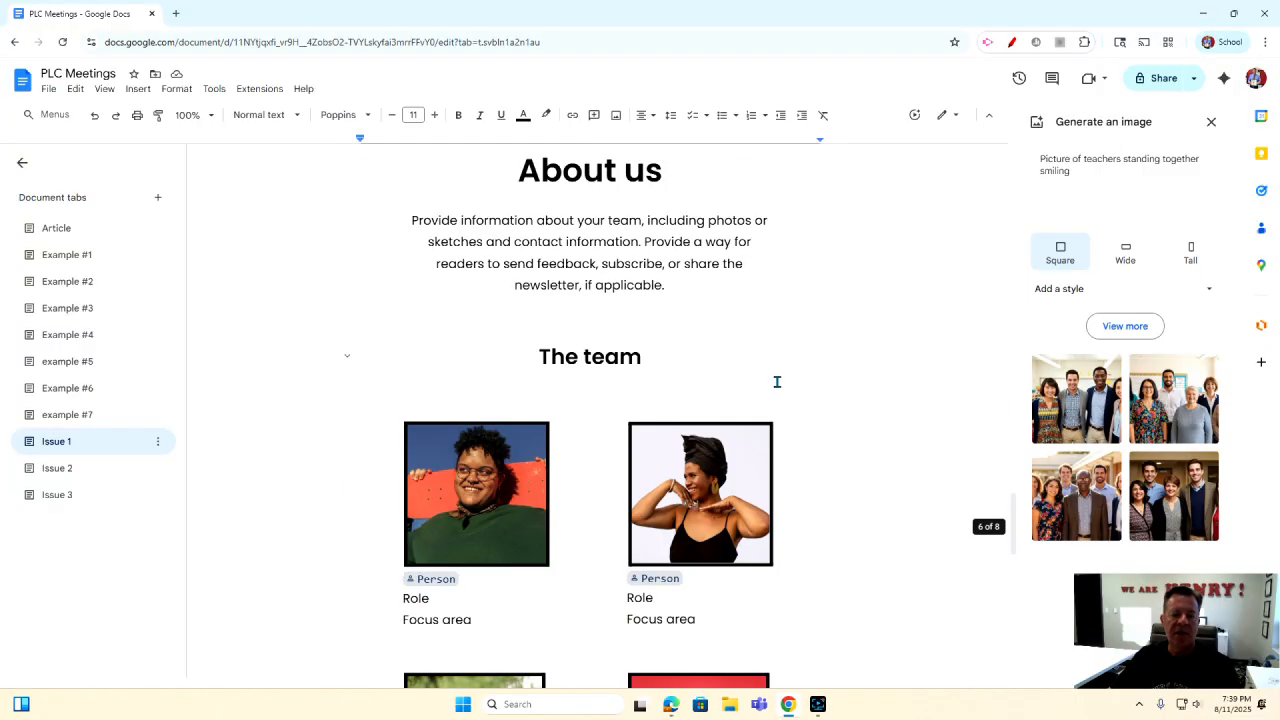
scroll(777, 382, up, 8)
scroll(777, 382, up, 20)
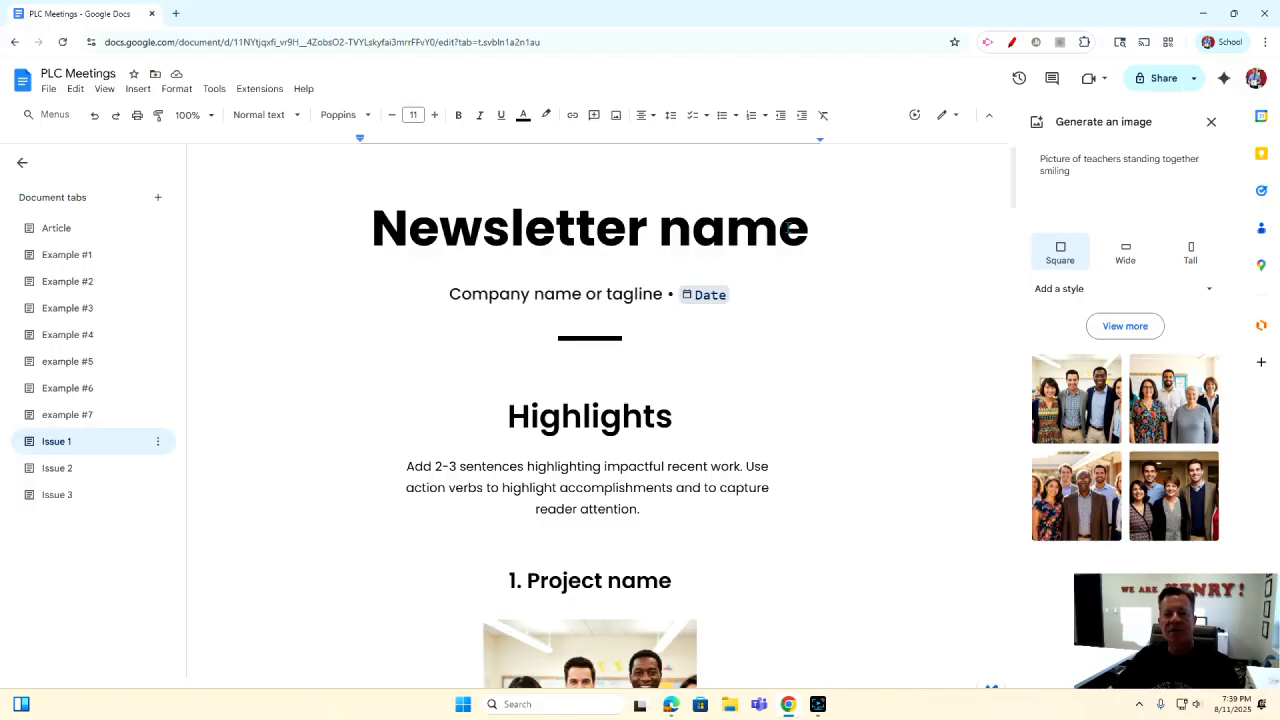
click(818, 704)
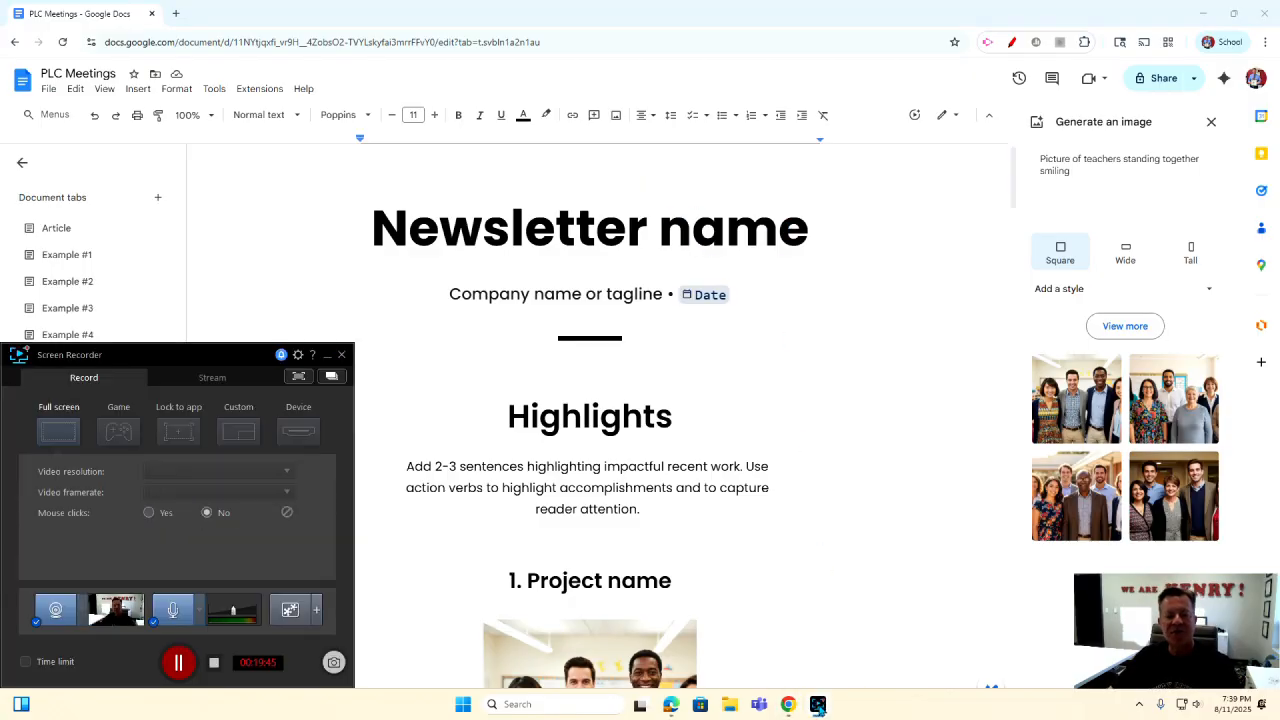